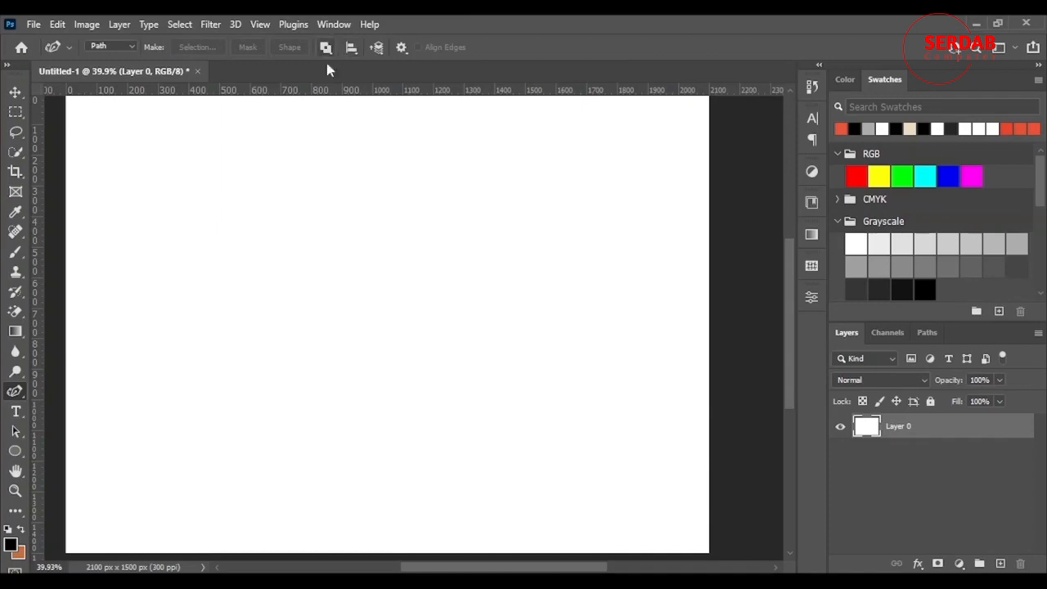
Select the Curvature Pen Tool and add a new empty layer above Layer 0
{"action": "right_click", "coordinate": [15, 391]}
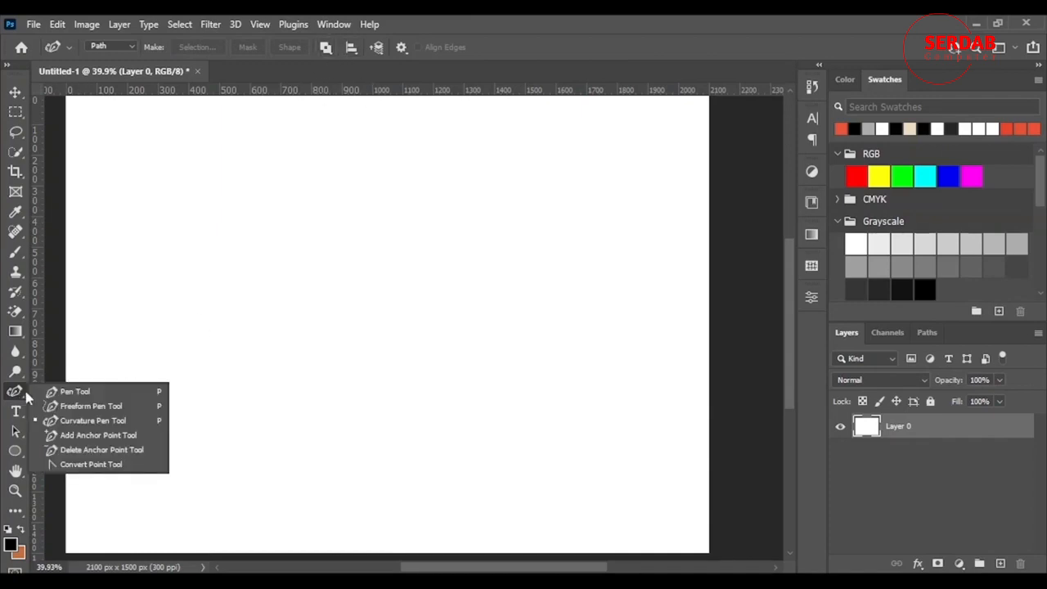
{"action": "left_click", "coordinate": [85, 417]}
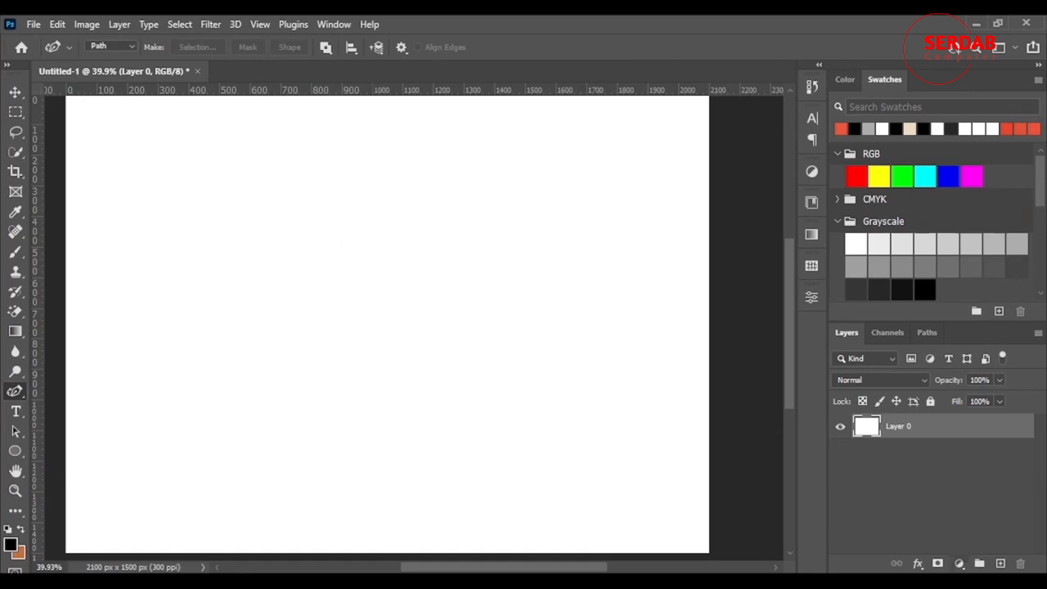
{"action": "left_click", "coordinate": [999, 565]}
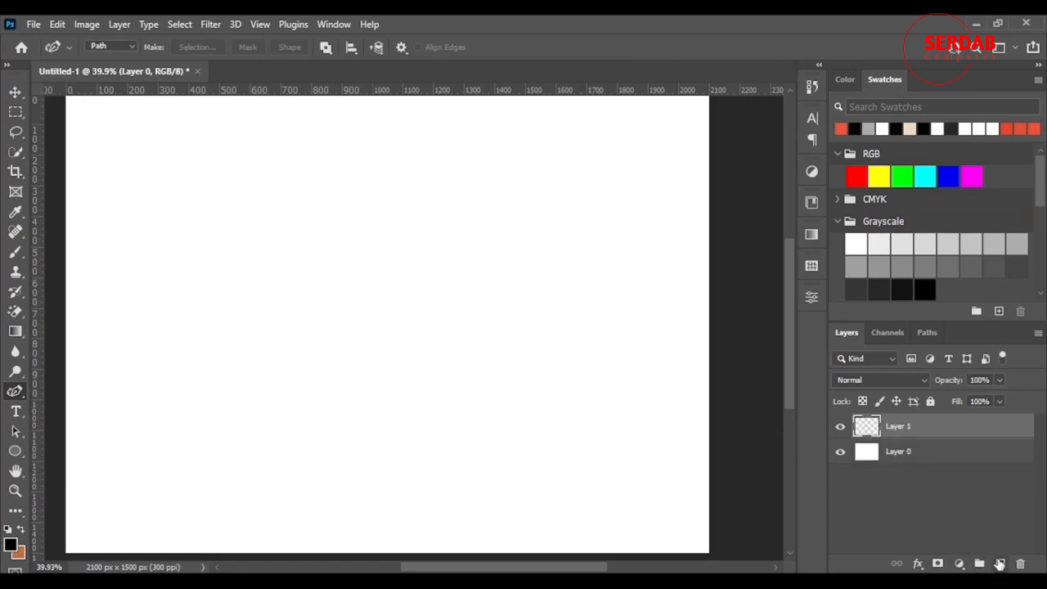
Draw a closed teardrop-shaped path with three curvature points on the new layer
{"action": "left_click", "coordinate": [391, 250]}
{"action": "left_click", "coordinate": [379, 398]}
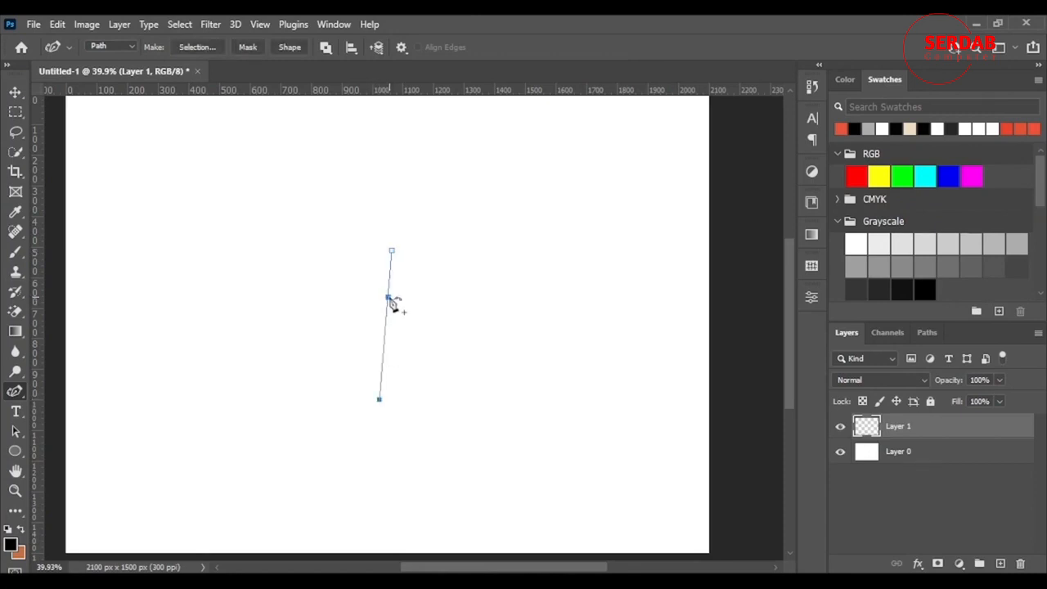
{"action": "left_click_drag", "start_coordinate": [387, 296], "coordinate": [314, 245]}
{"action": "left_click", "coordinate": [392, 251]}
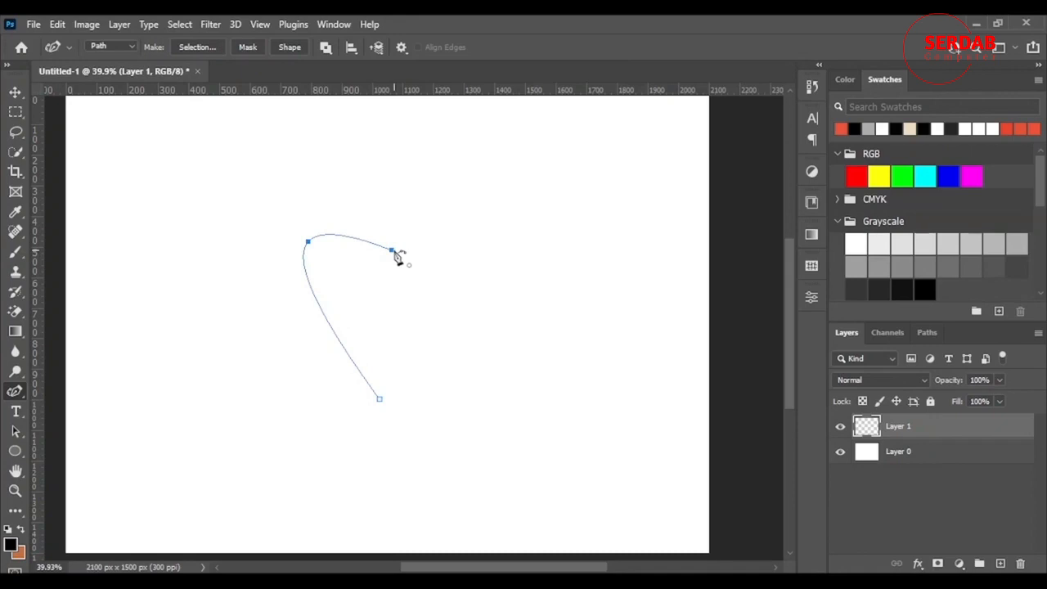
{"action": "left_click", "coordinate": [393, 251]}
{"action": "left_click_drag", "start_coordinate": [393, 256], "coordinate": [400, 275]}
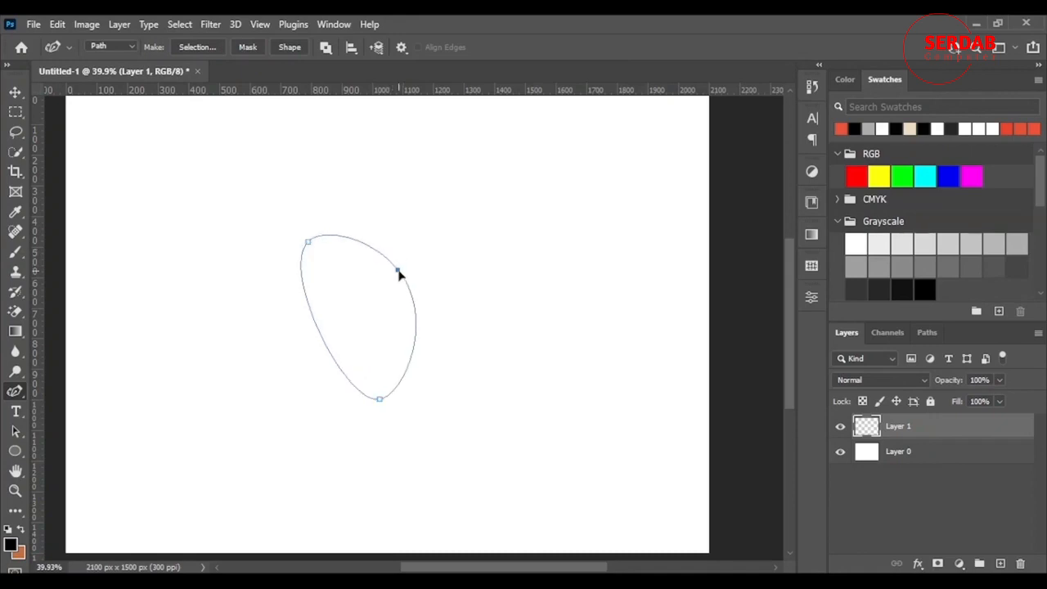
Convert the path's bottom anchor into a sharp corner point with the Convert Point Tool
{"action": "right_click", "coordinate": [14, 392]}
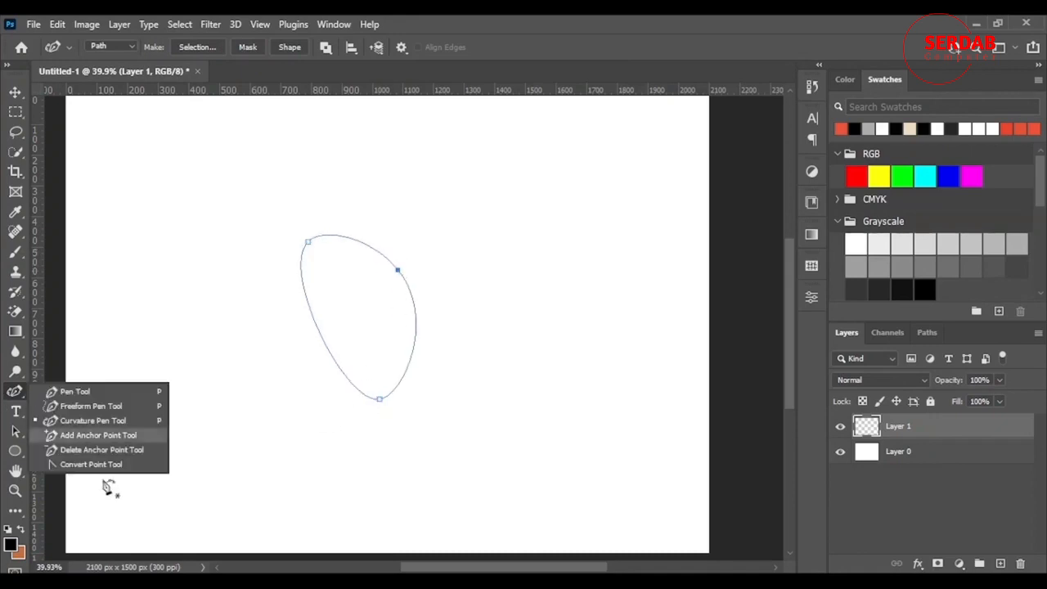
{"action": "left_click", "coordinate": [90, 463]}
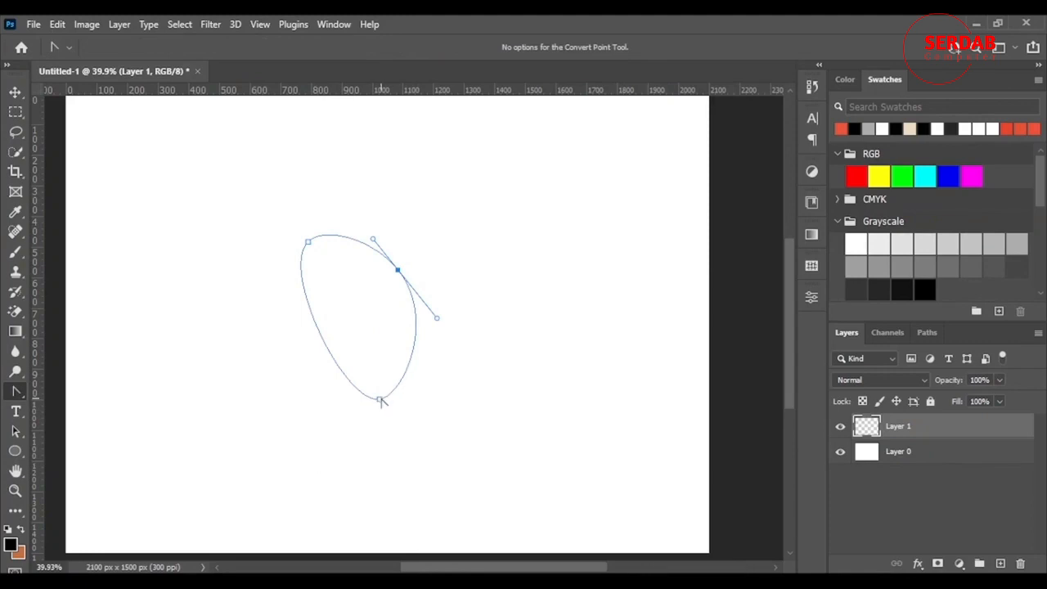
{"action": "left_click", "coordinate": [378, 399]}
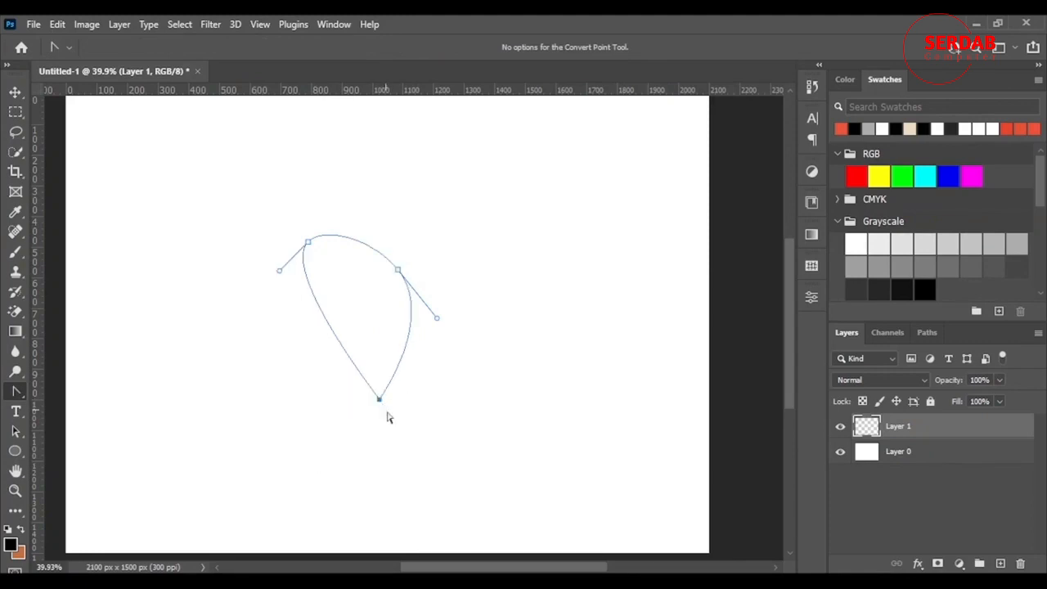
Move the path's upper-left anchor slightly downward with the Curvature Pen Tool
{"action": "right_click", "coordinate": [10, 395]}
{"action": "left_click", "coordinate": [90, 419]}
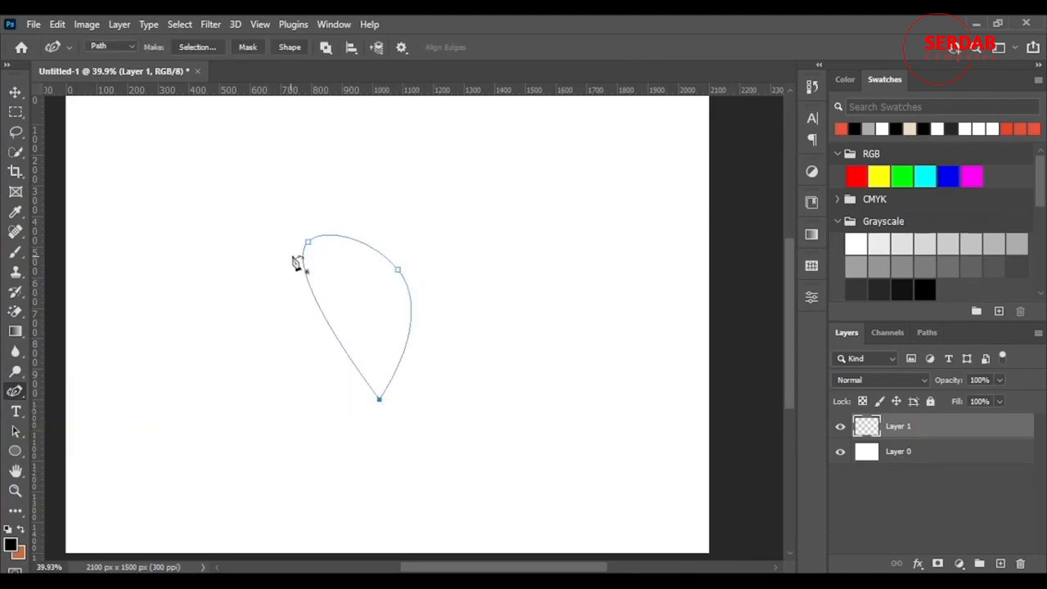
{"action": "mouse_move", "coordinate": [306, 242]}
{"action": "left_mouse_down"}
{"action": "mouse_move", "coordinate": [299, 260]}
{"action": "mouse_move", "coordinate": [311, 256]}
{"action": "left_mouse_up"}
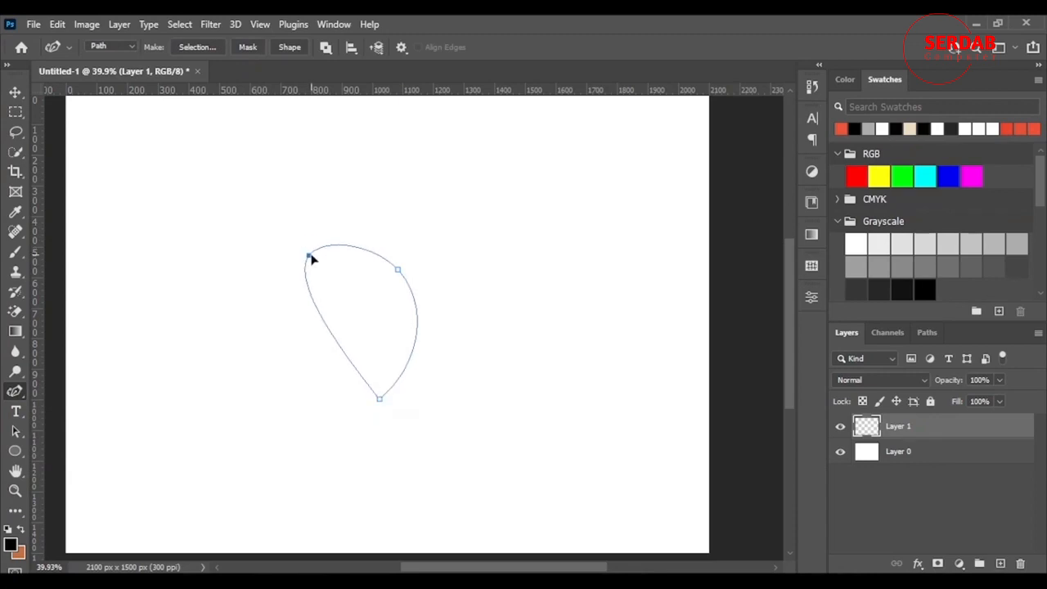
Stroke the path with the Brush and undo the stroke
{"action": "right_click", "coordinate": [396, 346]}
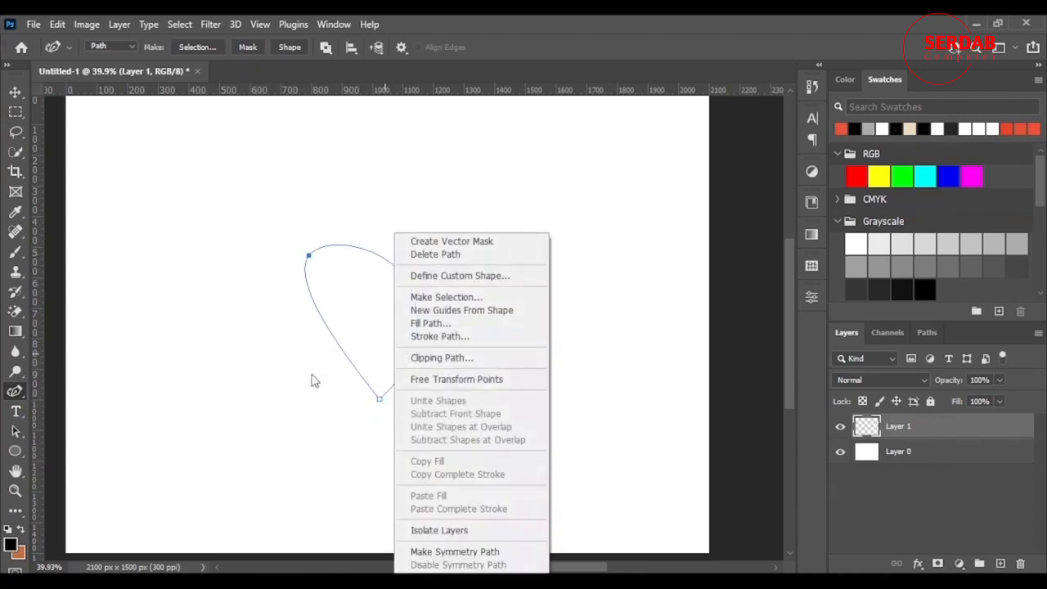
{"action": "left_click", "coordinate": [464, 337]}
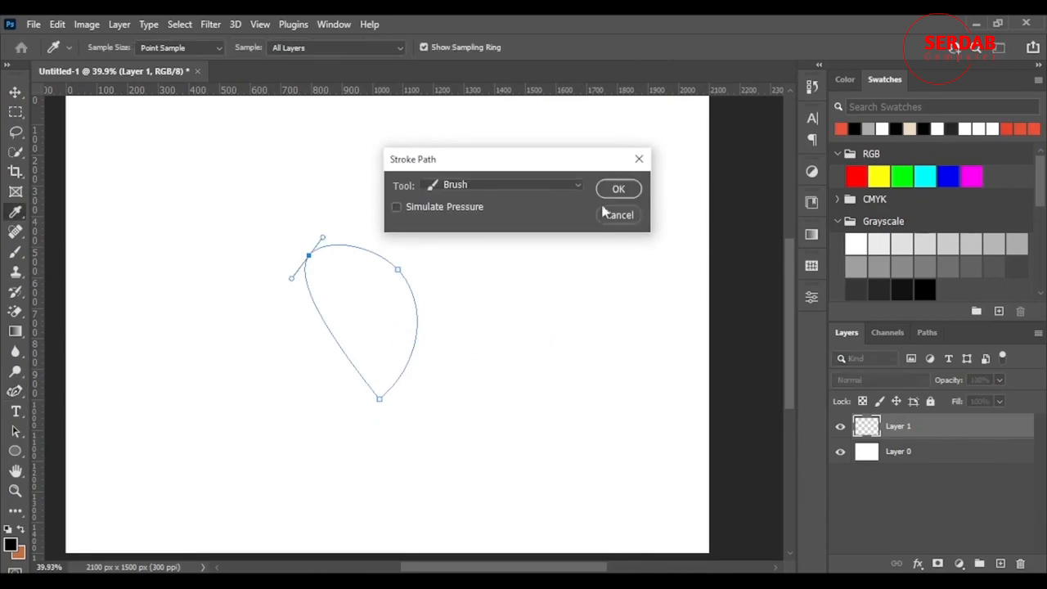
{"action": "left_click", "coordinate": [617, 190]}
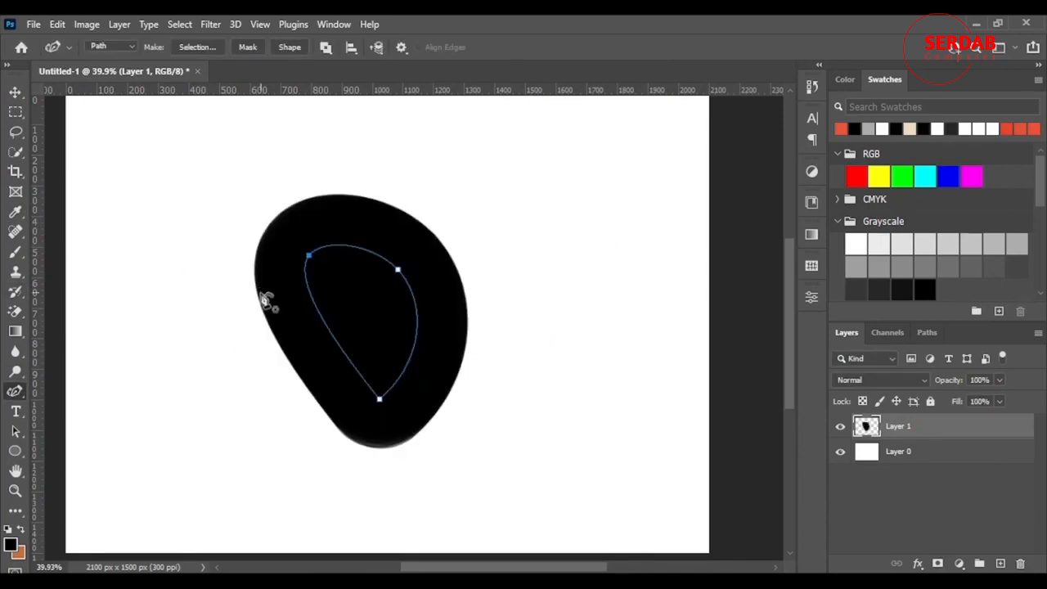
{"action": "key", "text": "ctrl+z"}
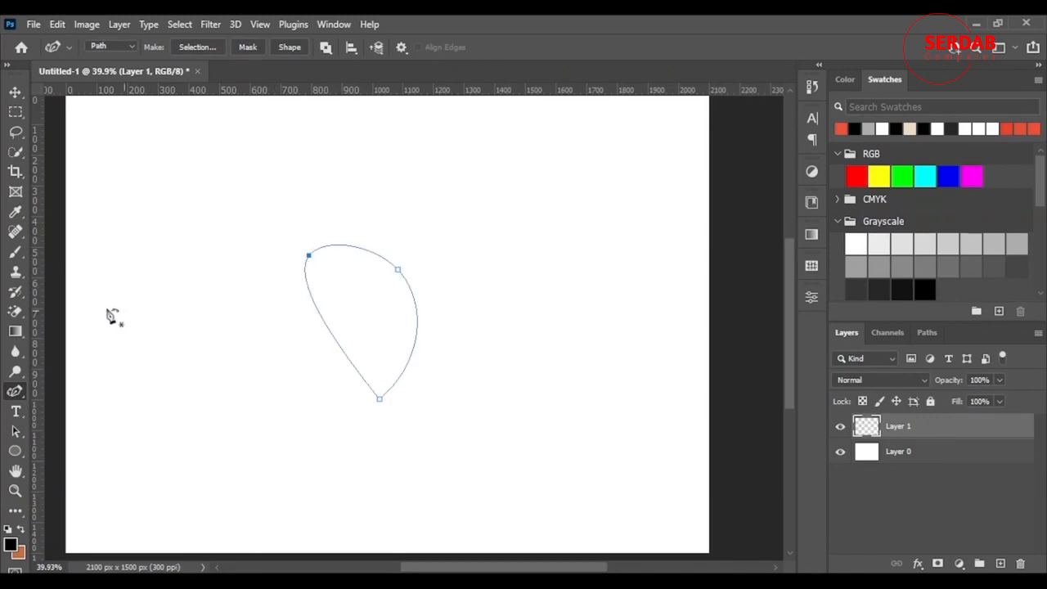
Set the Brush tool's size to 15 px
{"action": "left_click", "coordinate": [15, 252]}
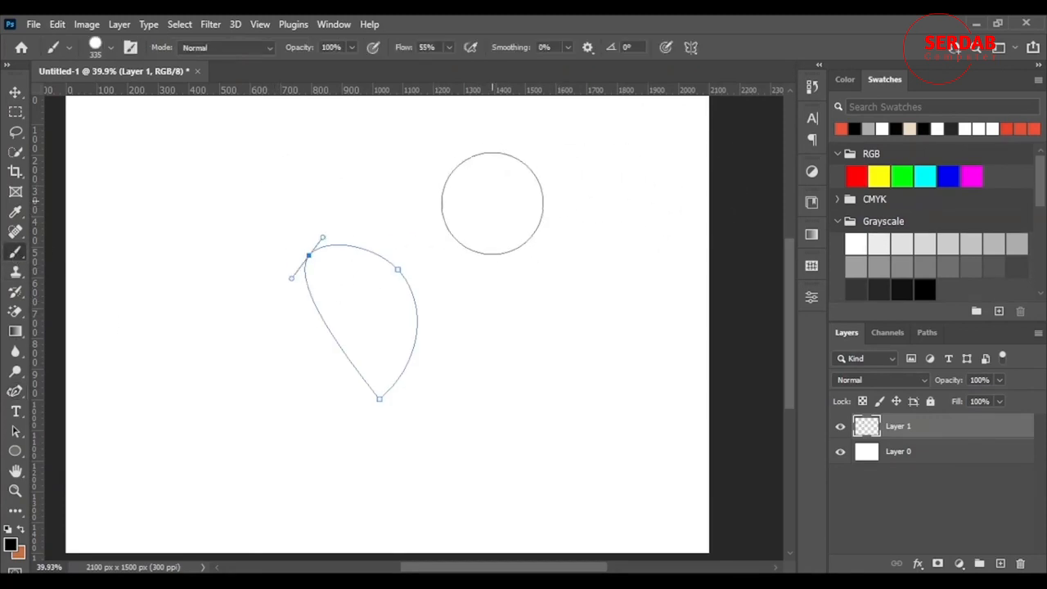
{"action": "right_click", "coordinate": [489, 174]}
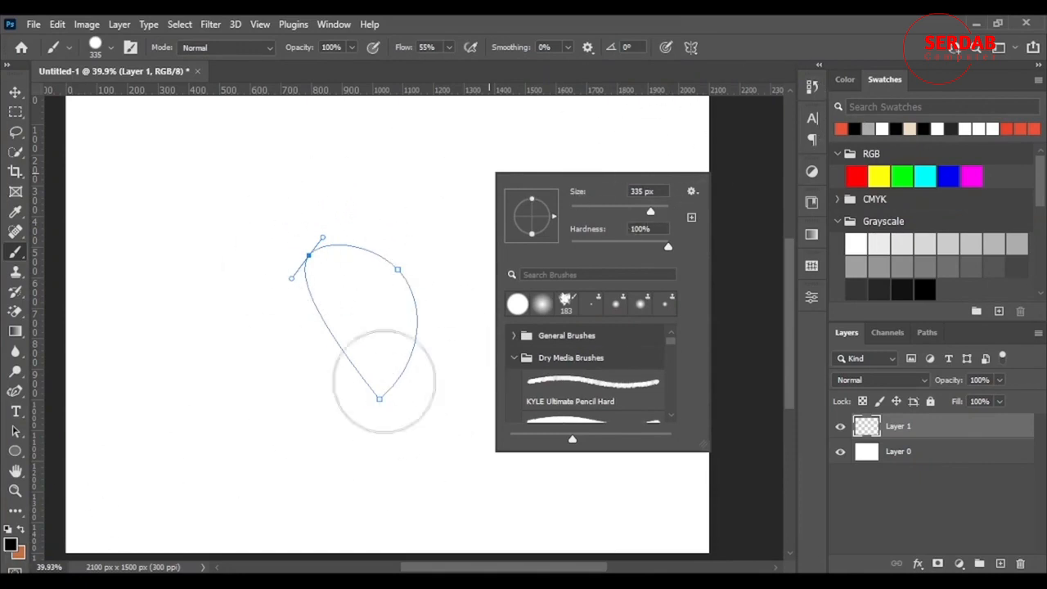
{"action": "left_click_drag", "start_coordinate": [650, 211], "coordinate": [577, 245]}
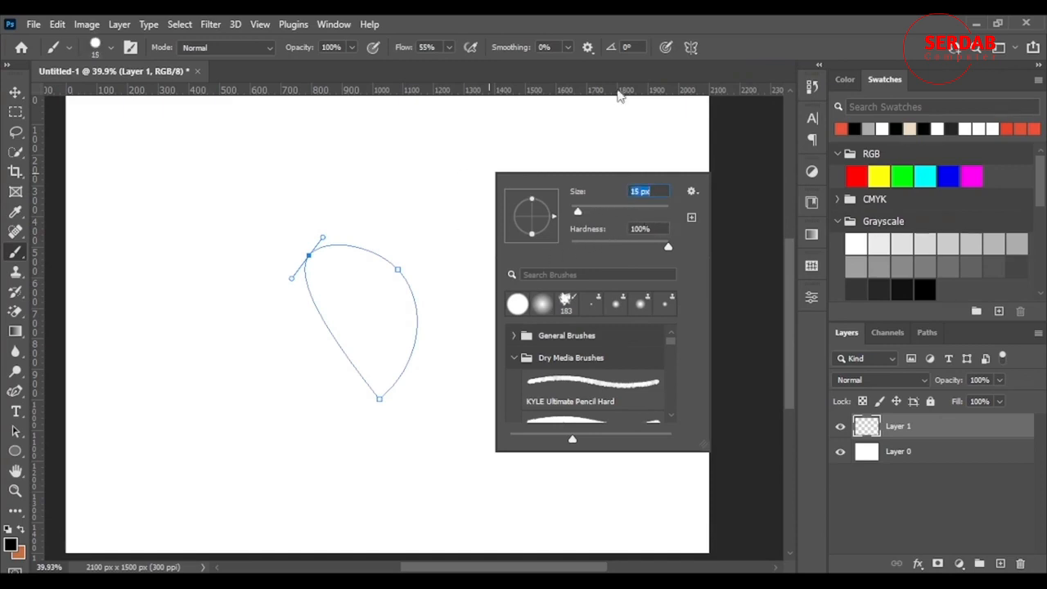
{"action": "key", "text": "Return"}
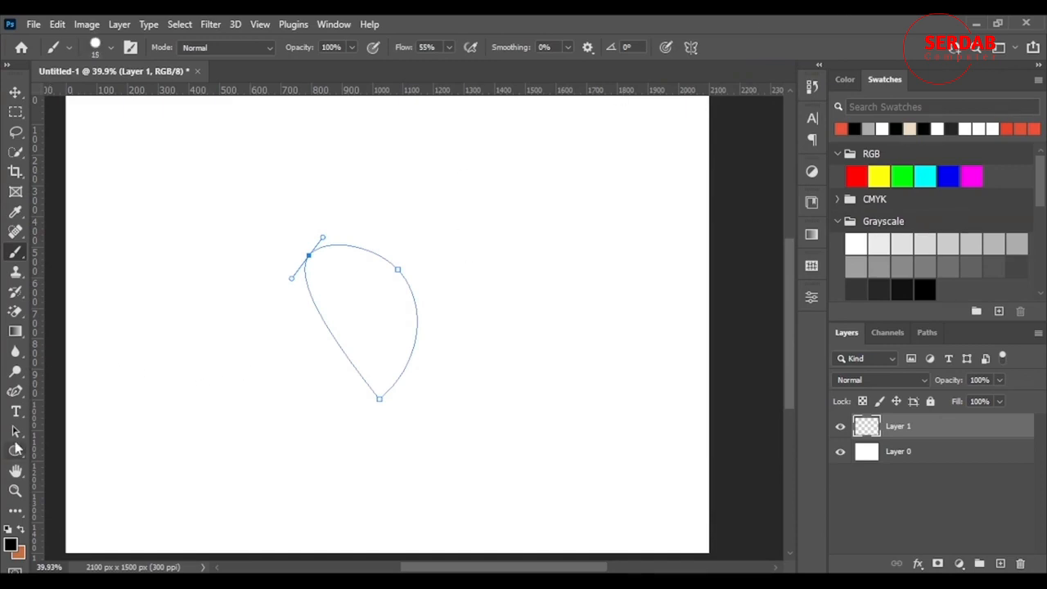
Stroke the teardrop path with the Brush tool and deselect the path
{"action": "left_click", "coordinate": [18, 394]}
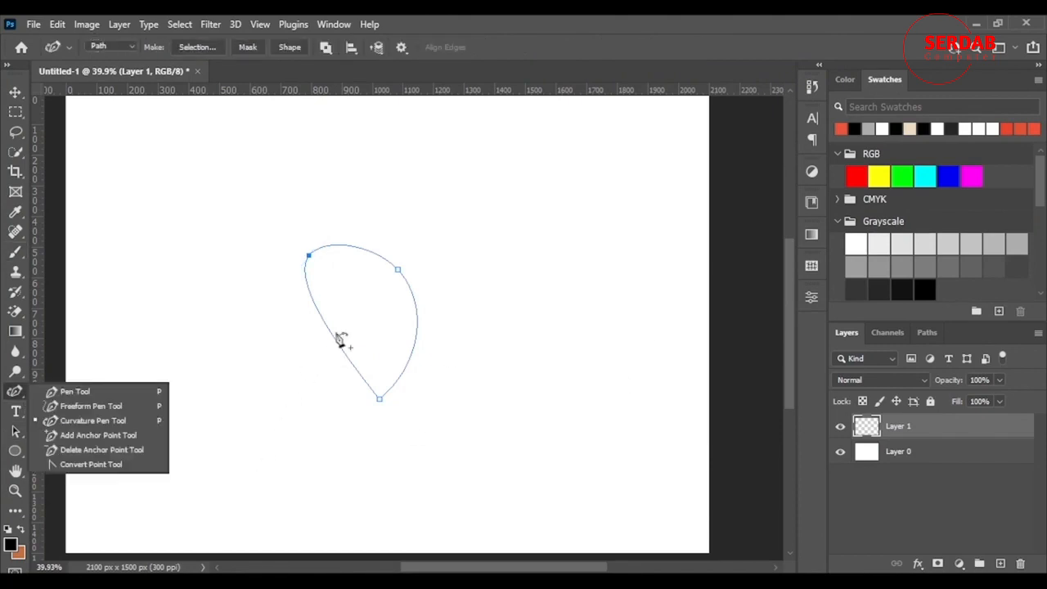
{"action": "right_click", "coordinate": [340, 287]}
{"action": "left_click", "coordinate": [428, 338]}
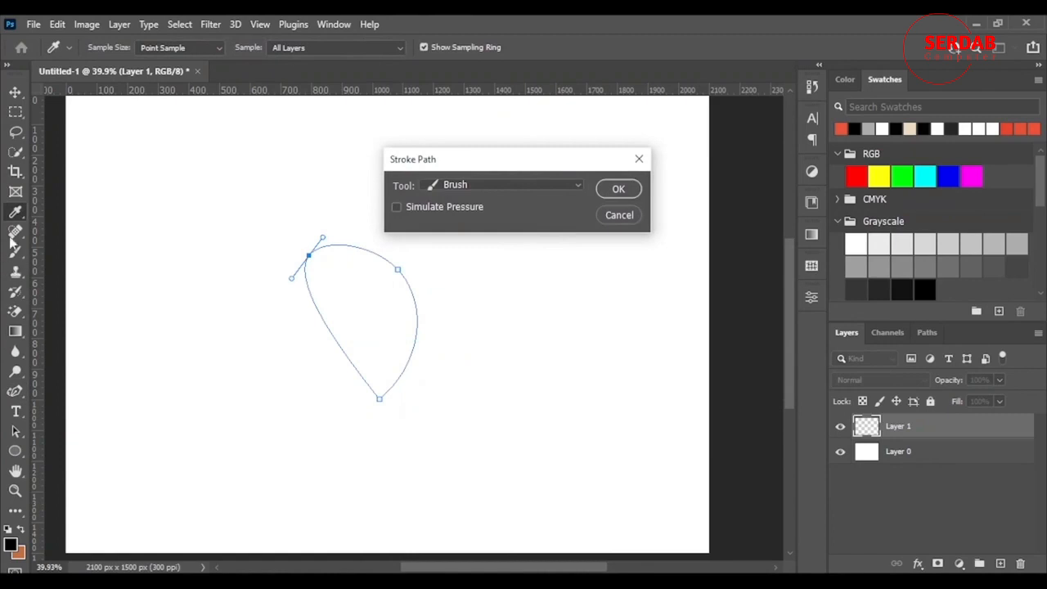
{"action": "left_click", "coordinate": [570, 188]}
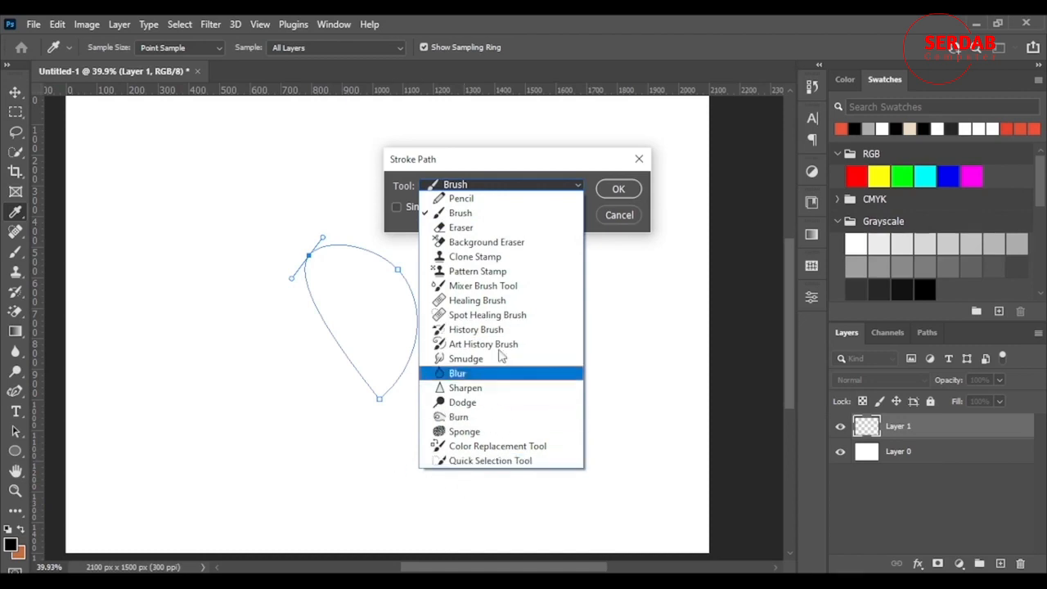
{"action": "left_click", "coordinate": [492, 218]}
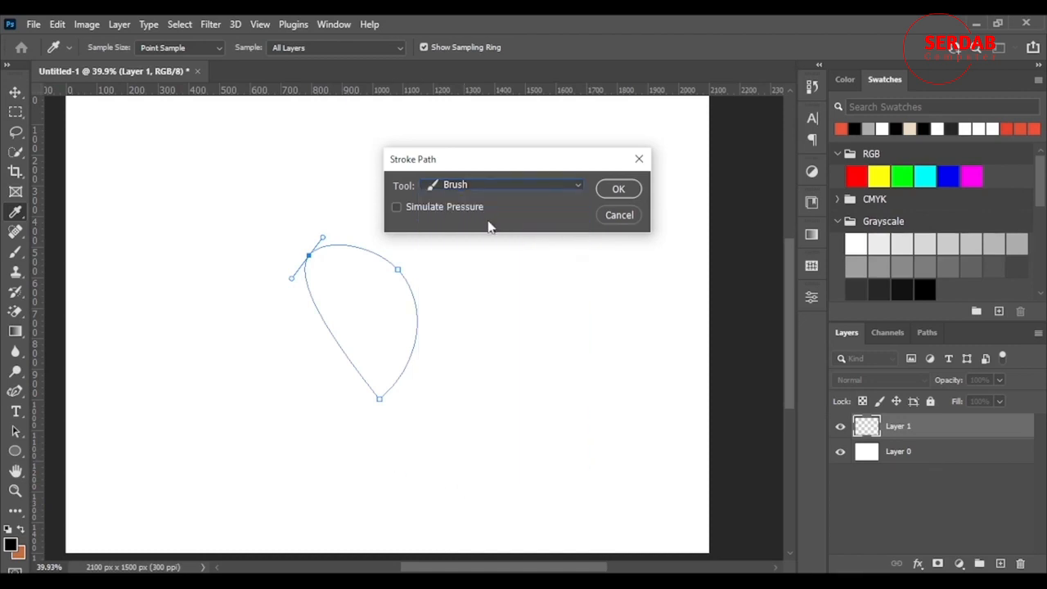
{"action": "left_click", "coordinate": [619, 190]}
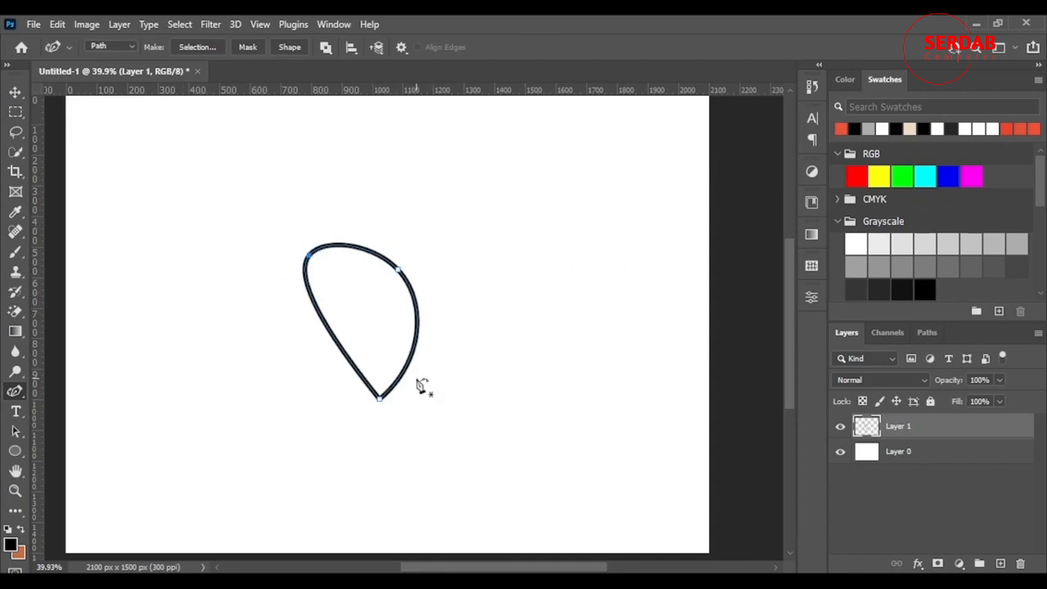
{"action": "key", "text": "Escape"}
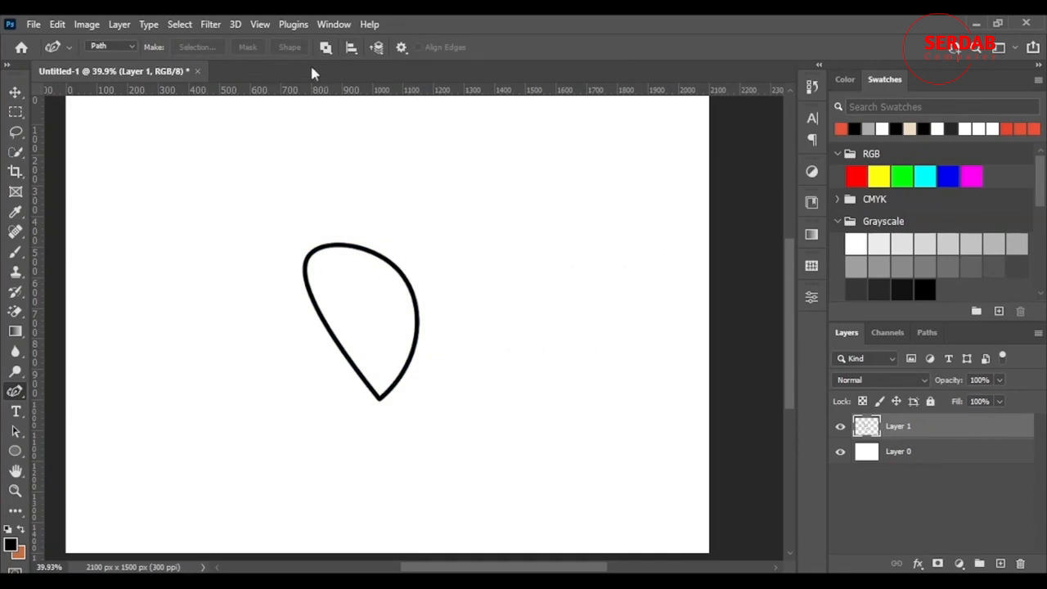
Select Layer 0 and switch the pen tool's drawing mode from Path to Shape
{"action": "left_click", "coordinate": [850, 459]}
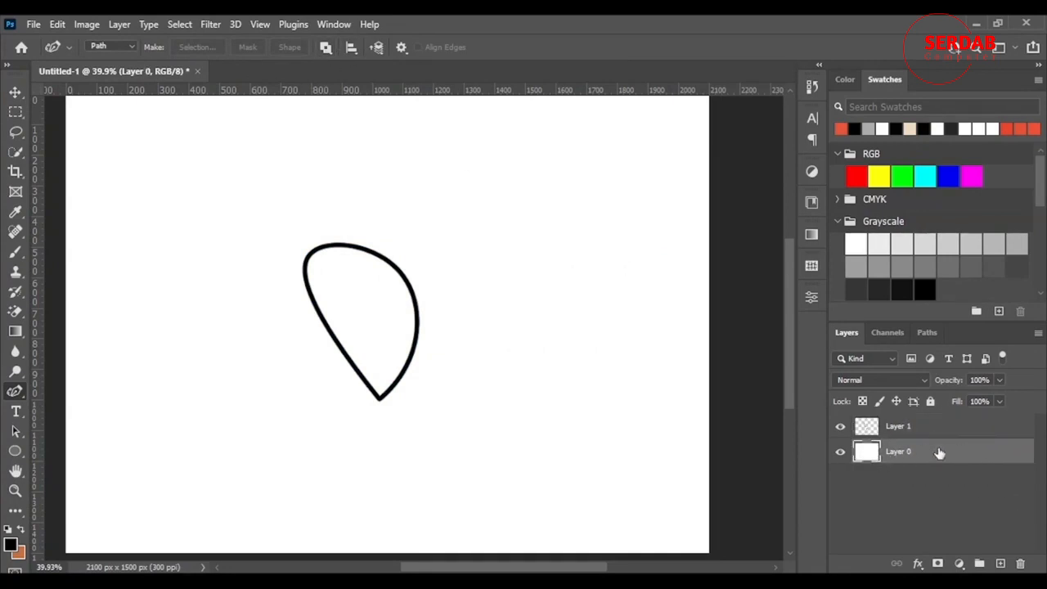
{"action": "left_click", "coordinate": [20, 93]}
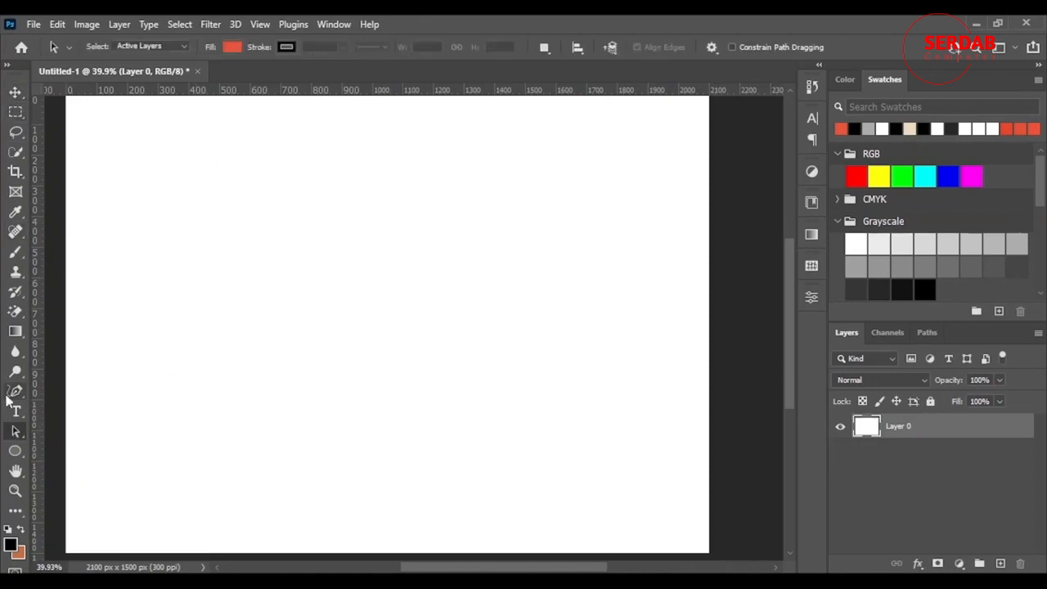
{"action": "right_click", "coordinate": [11, 396]}
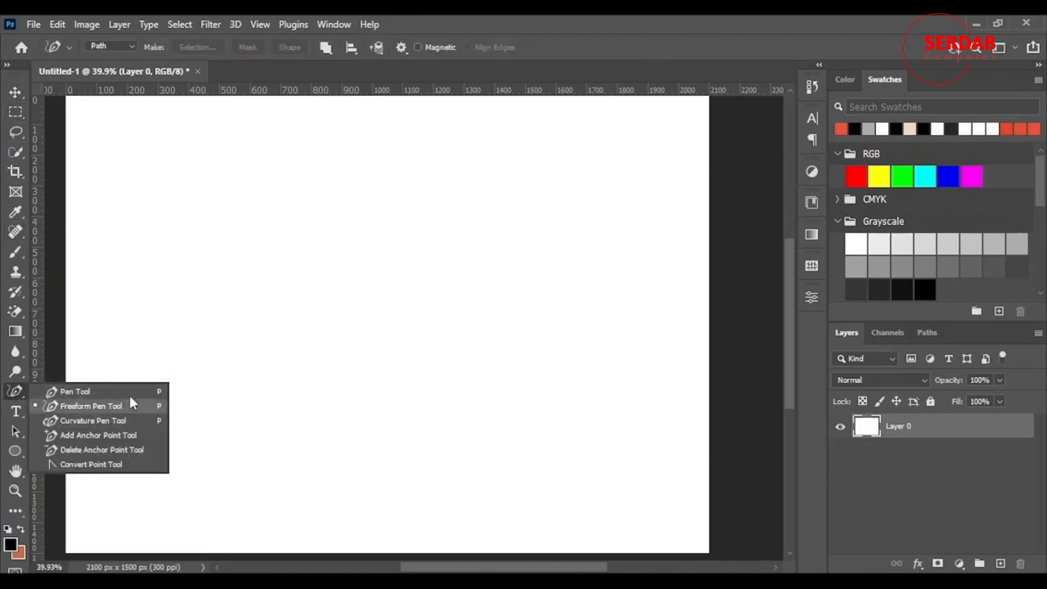
{"action": "left_click", "coordinate": [11, 398]}
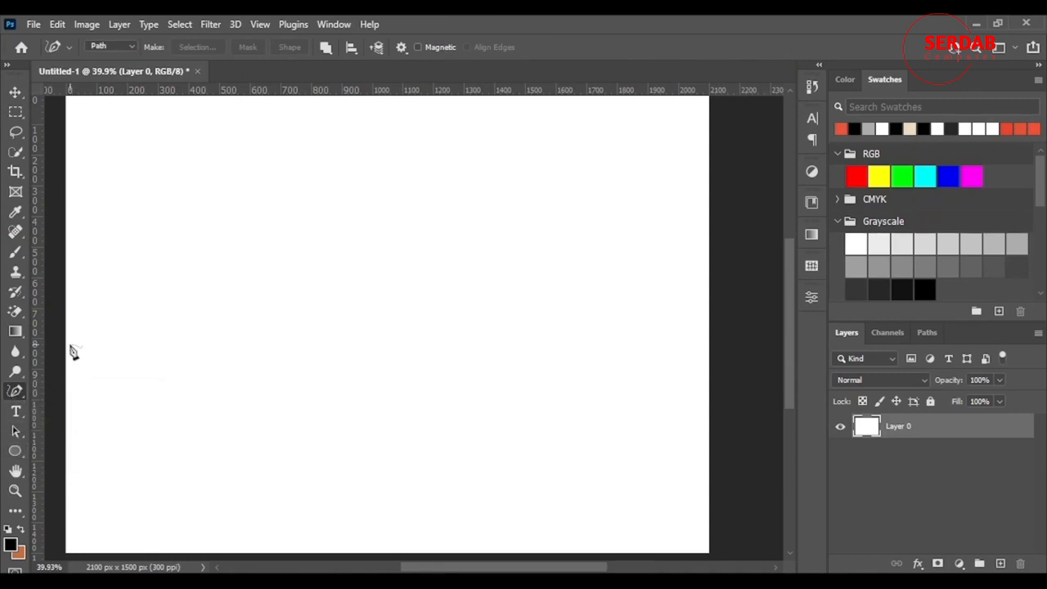
{"action": "left_click", "coordinate": [119, 49]}
{"action": "left_click", "coordinate": [114, 57]}
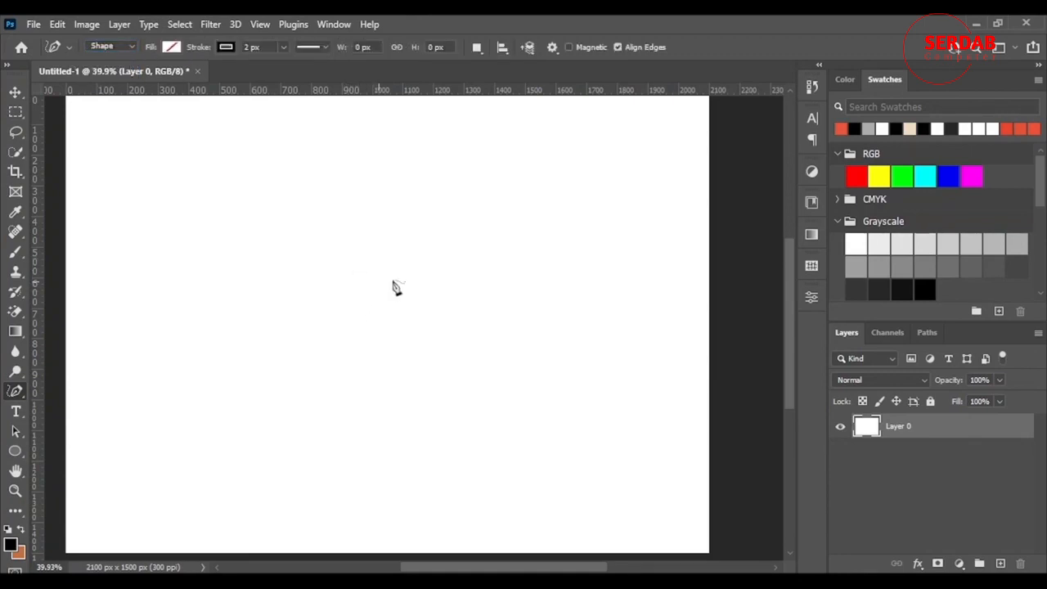
Switch to the Curvature Pen Tool and draw an open curved path with three points, bending the middle point outward
{"action": "right_click", "coordinate": [9, 393]}
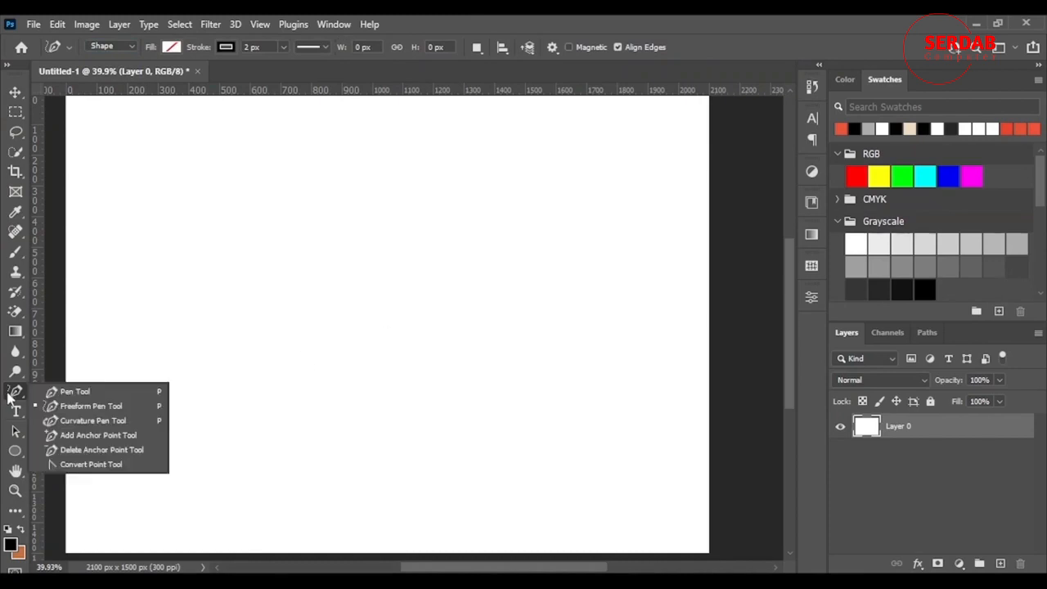
{"action": "left_click", "coordinate": [77, 424]}
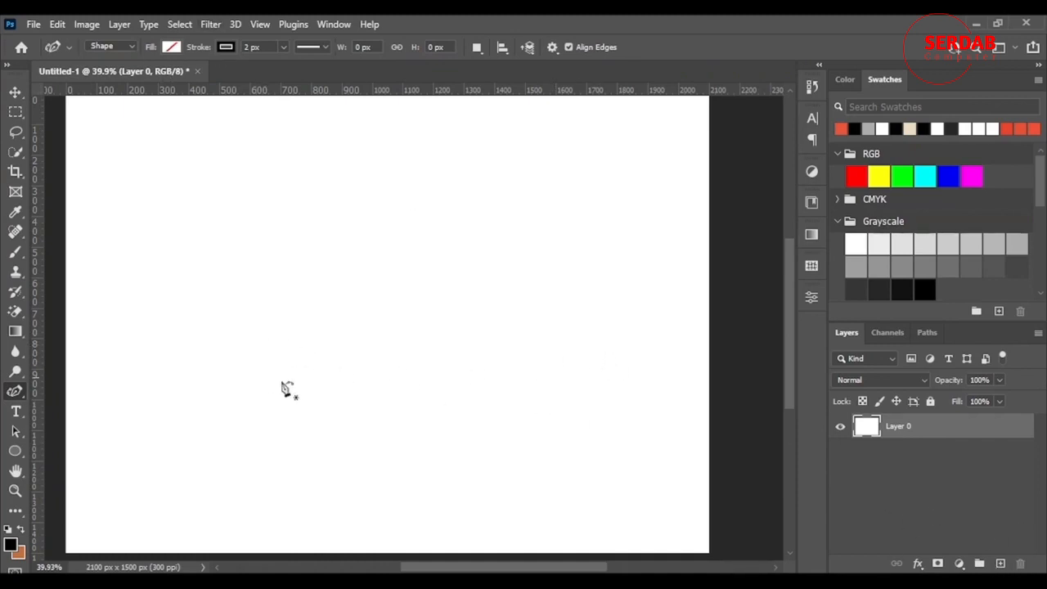
{"action": "left_click", "coordinate": [312, 382]}
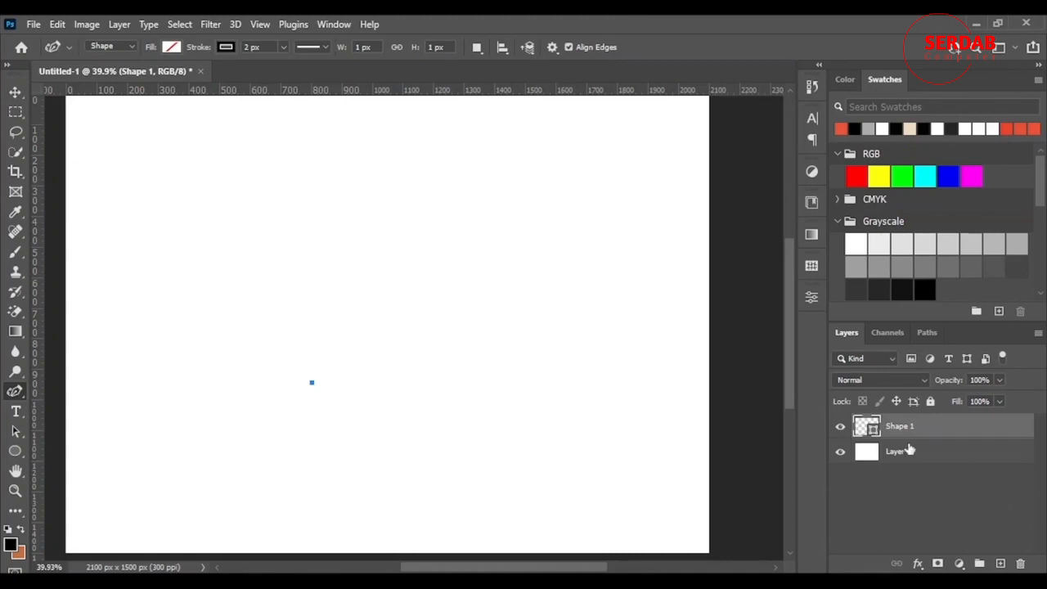
{"action": "left_click", "coordinate": [346, 234]}
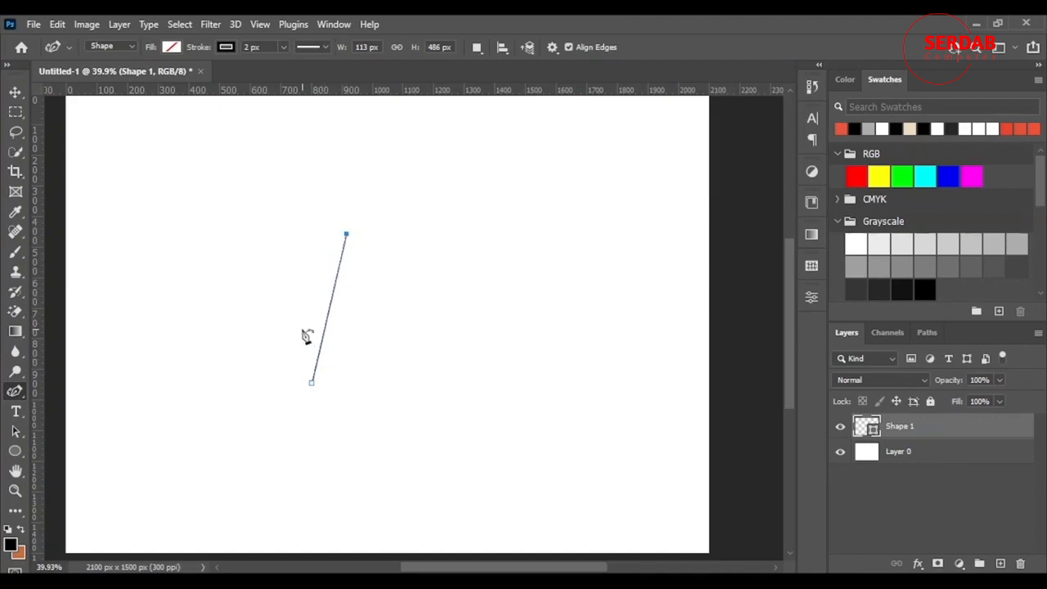
{"action": "left_click", "coordinate": [339, 271]}
{"action": "left_click_drag", "start_coordinate": [338, 271], "coordinate": [275, 228]}
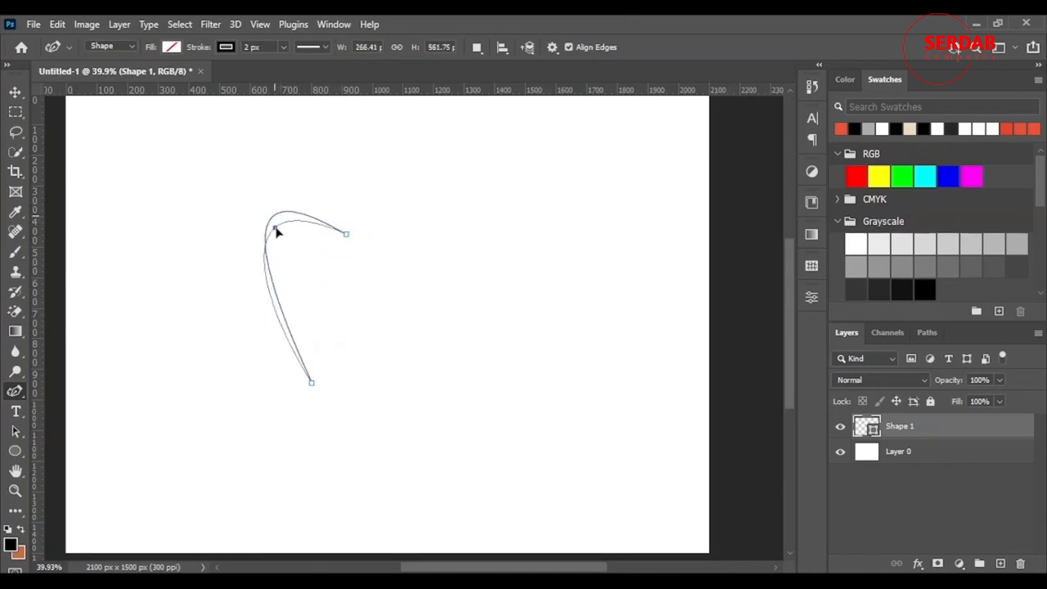
Set the shape's stroke width to 12.87 px, trying dashed and dotted line styles before keeping a solid line
{"action": "left_click", "coordinate": [282, 46]}
{"action": "left_click_drag", "start_coordinate": [291, 70], "coordinate": [287, 67]}
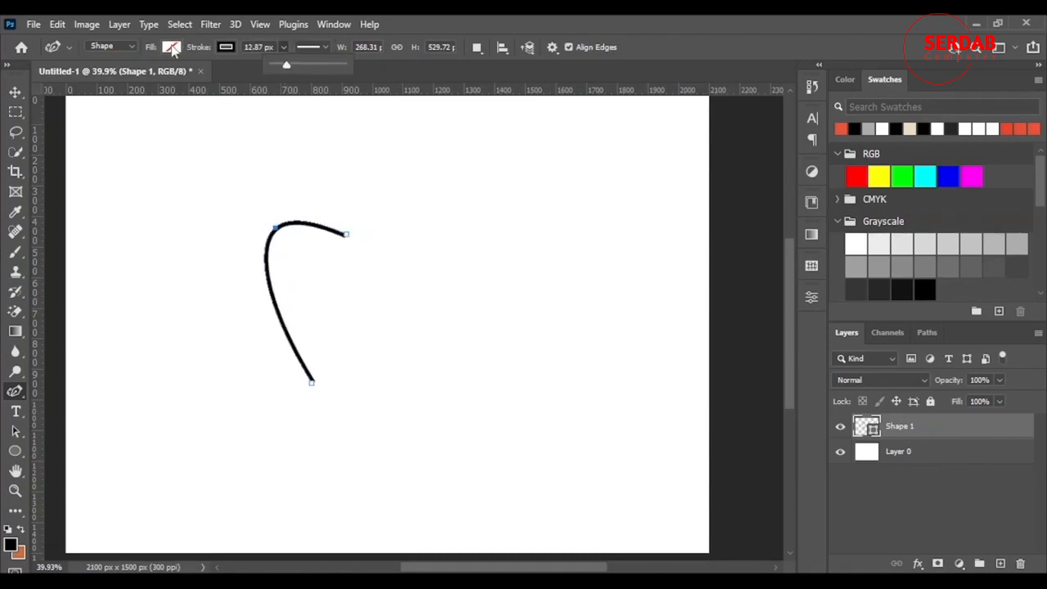
{"action": "left_click", "coordinate": [326, 48]}
{"action": "left_click", "coordinate": [279, 124]}
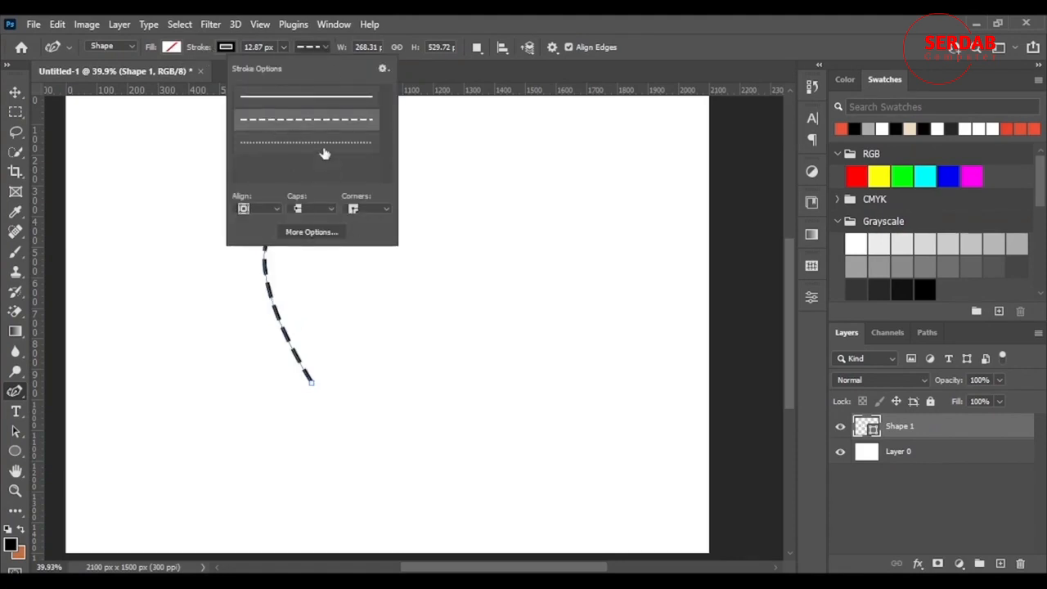
{"action": "left_click", "coordinate": [325, 143]}
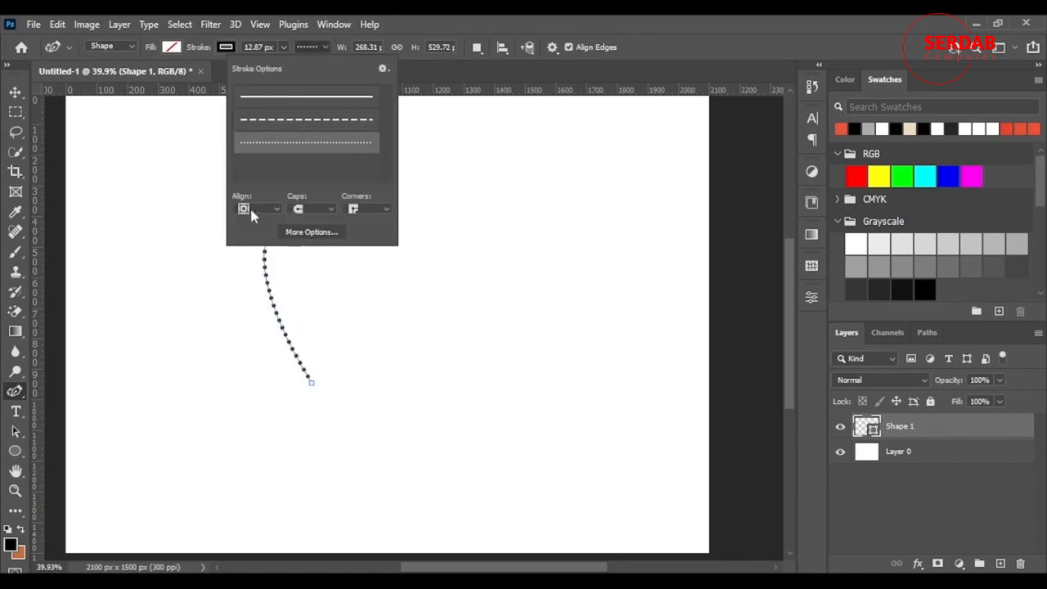
{"action": "left_click", "coordinate": [273, 208]}
{"action": "left_click", "coordinate": [330, 99]}
{"action": "left_click", "coordinate": [307, 97]}
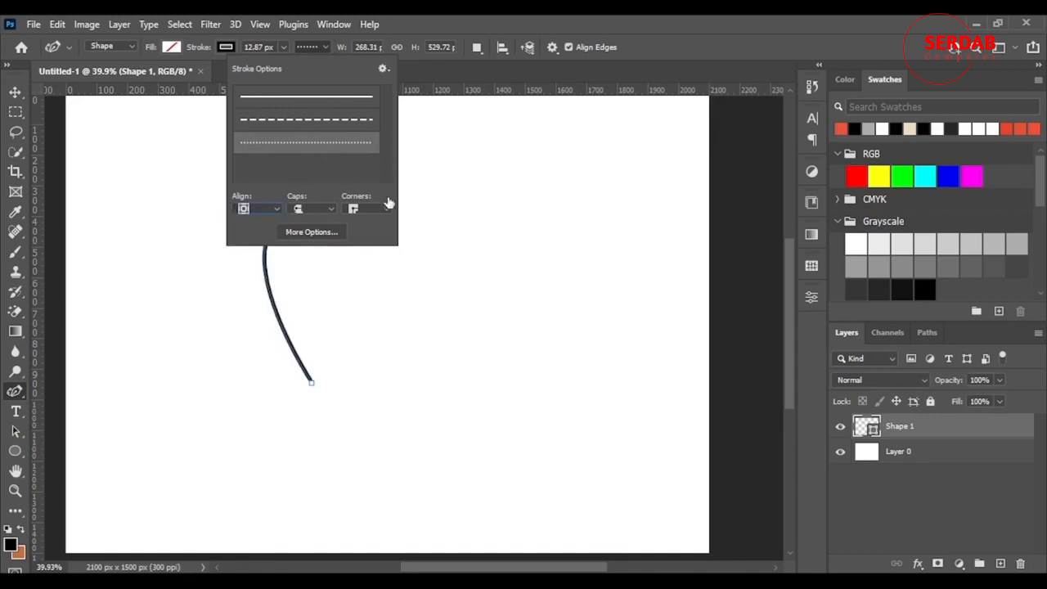
{"action": "left_click", "coordinate": [595, 22]}
Try the inside, outside and centre stroke alignment options on the curve, ending with the centre alignment
{"action": "scroll", "coordinate": [280, 358], "scroll_direction": "up", "scroll_amount": 3}
{"action": "left_click", "coordinate": [277, 284]}
{"action": "scroll", "coordinate": [277, 283], "scroll_direction": "up", "scroll_amount": 5}
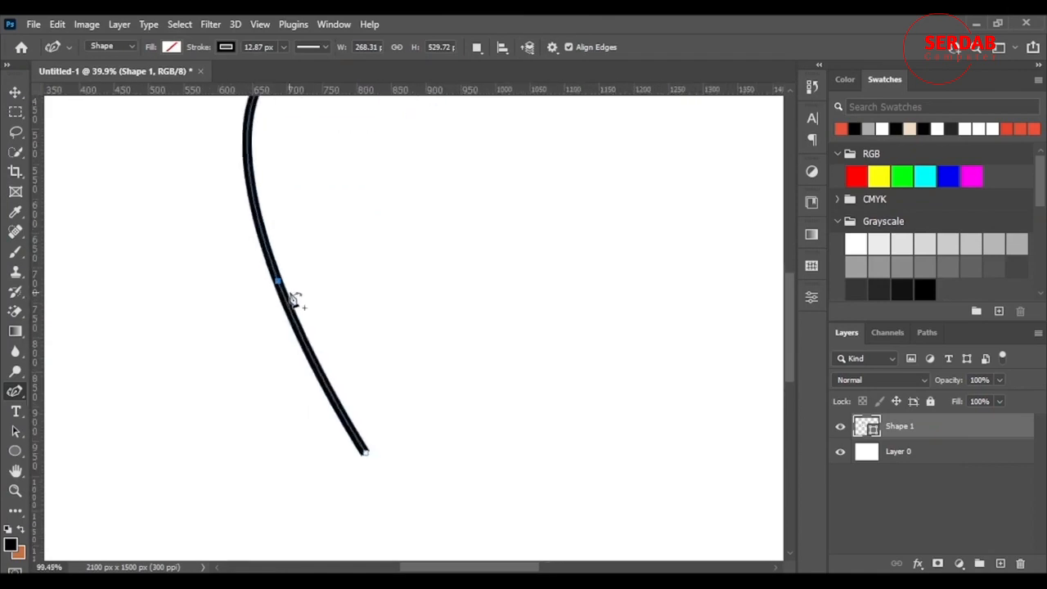
{"action": "scroll", "coordinate": [294, 300], "scroll_direction": "up", "scroll_amount": 2}
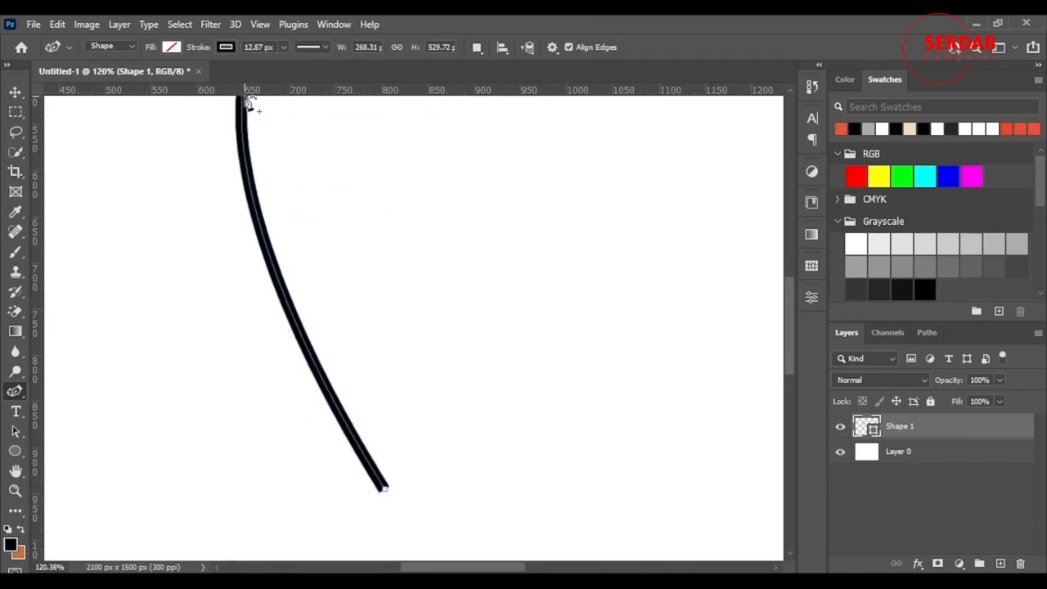
{"action": "left_click", "coordinate": [326, 47]}
{"action": "left_click", "coordinate": [248, 214]}
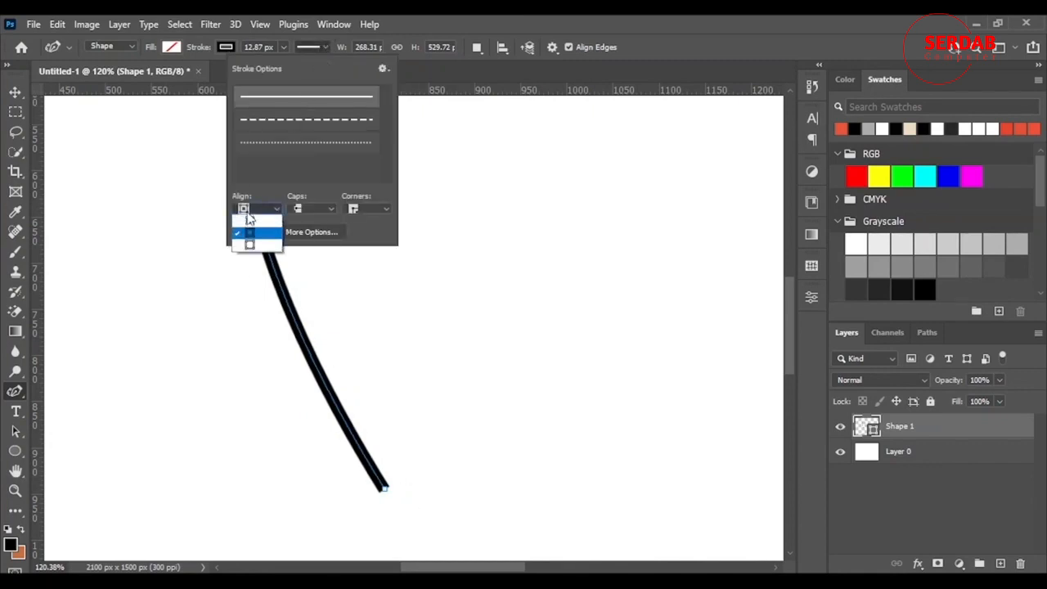
{"action": "left_click", "coordinate": [250, 228]}
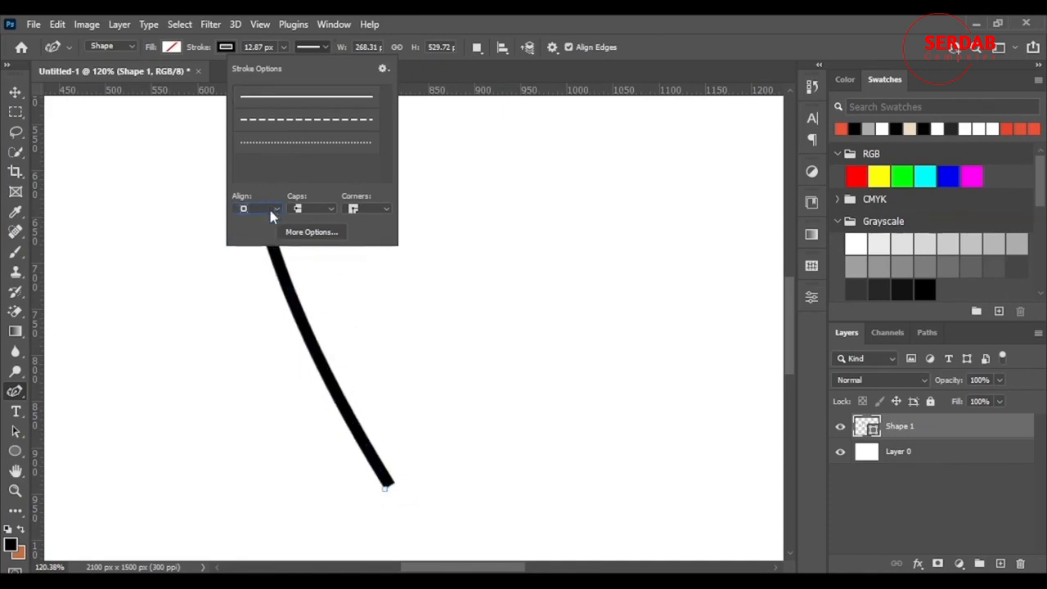
{"action": "left_click", "coordinate": [270, 211]}
{"action": "left_click", "coordinate": [263, 228]}
{"action": "left_click", "coordinate": [252, 211]}
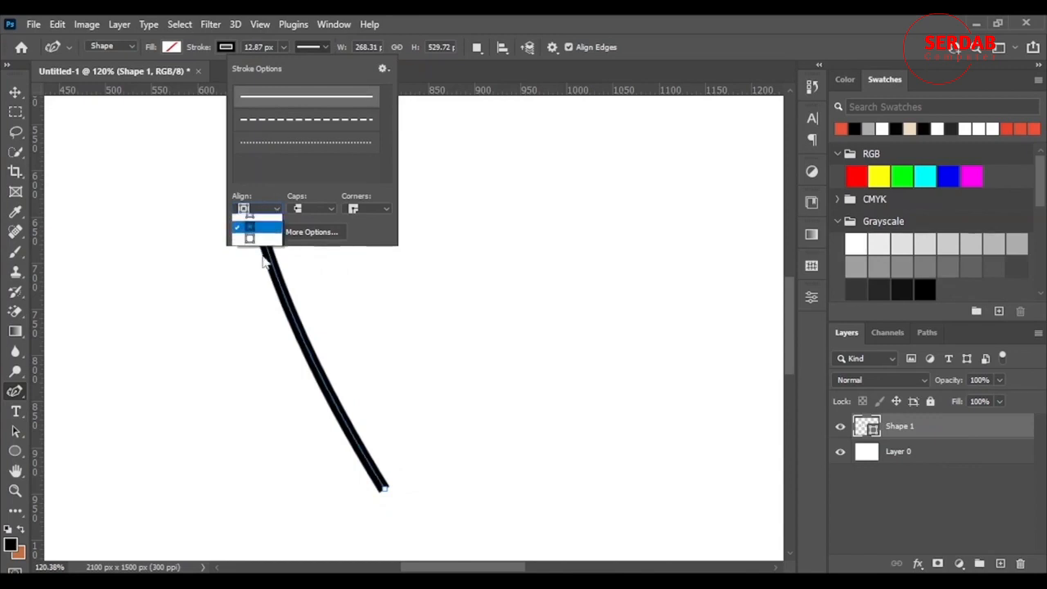
{"action": "left_click", "coordinate": [250, 238]}
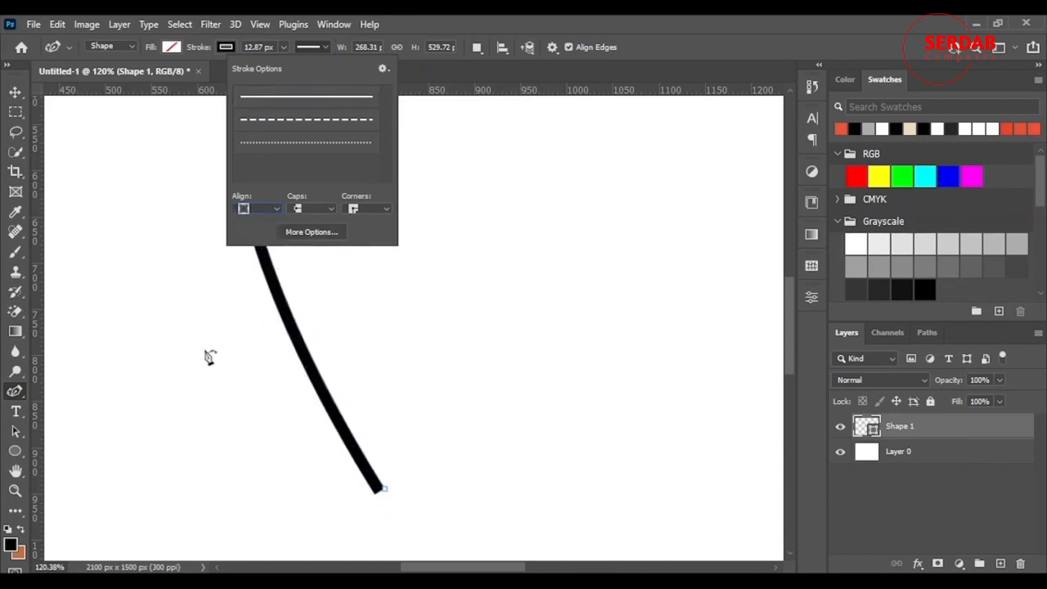
{"action": "left_click", "coordinate": [263, 211]}
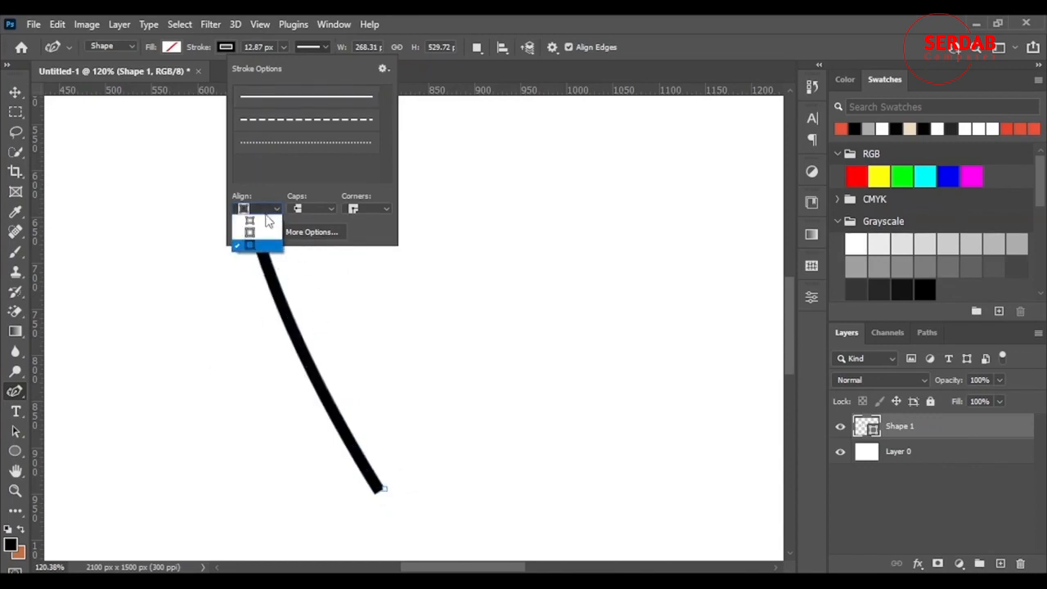
{"action": "left_click", "coordinate": [249, 219]}
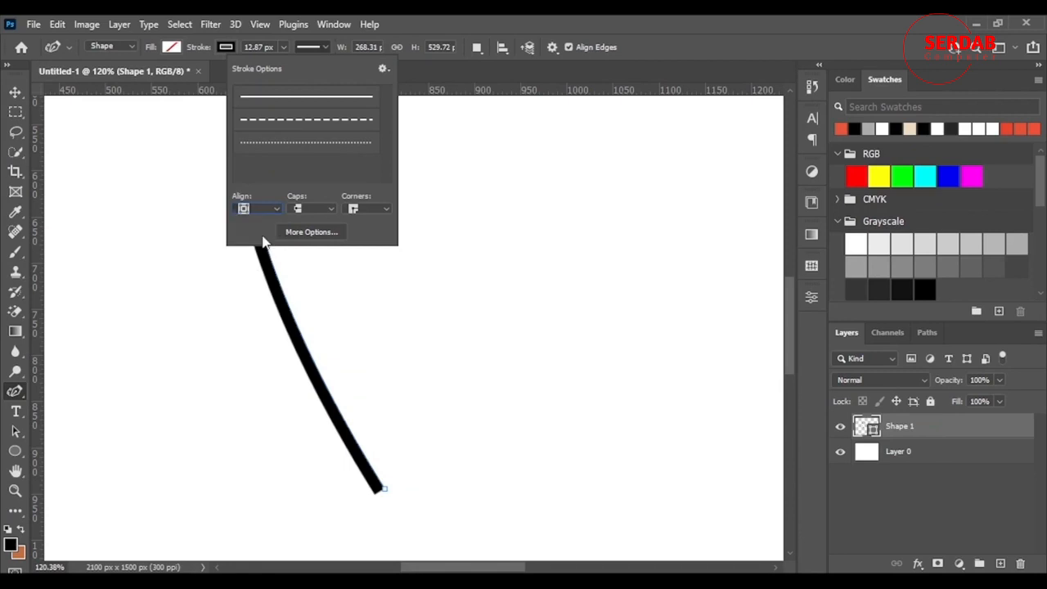
Try round and projecting stroke caps on the curve, then return to butt caps
{"action": "left_click", "coordinate": [324, 211]}
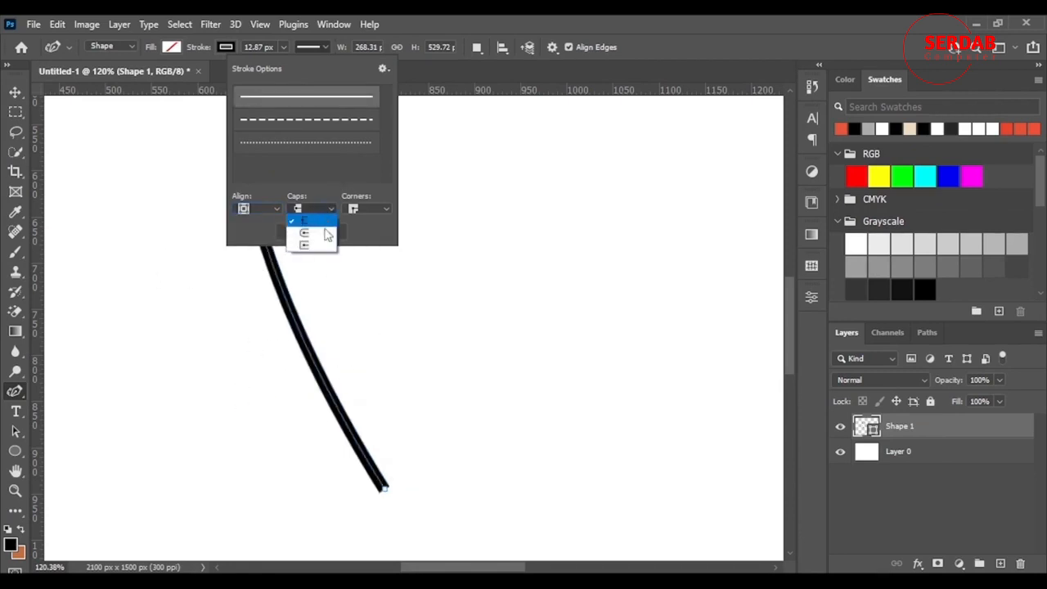
{"action": "left_click", "coordinate": [325, 234]}
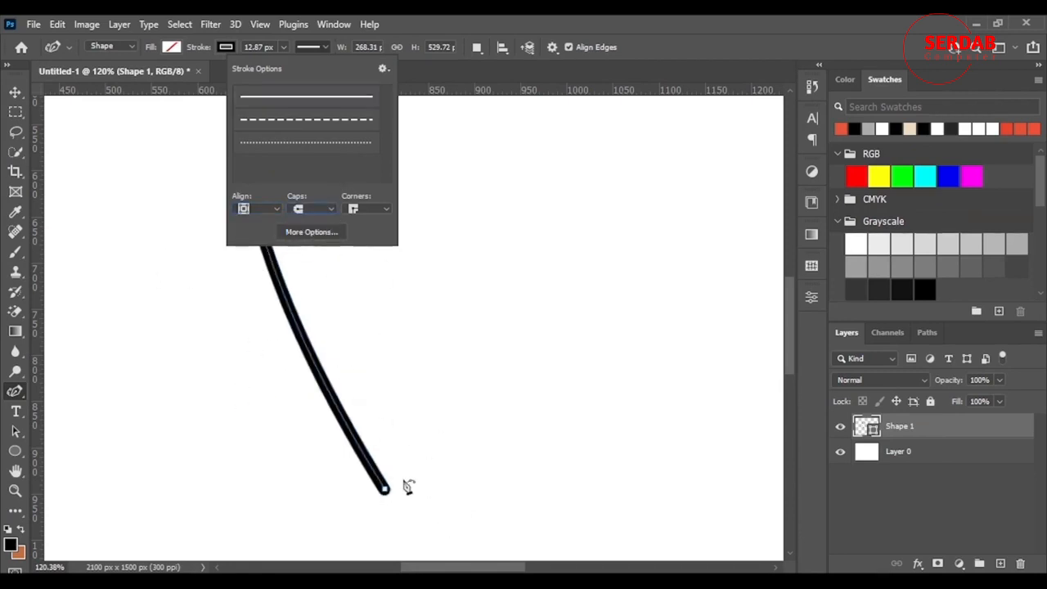
{"action": "left_click", "coordinate": [327, 211]}
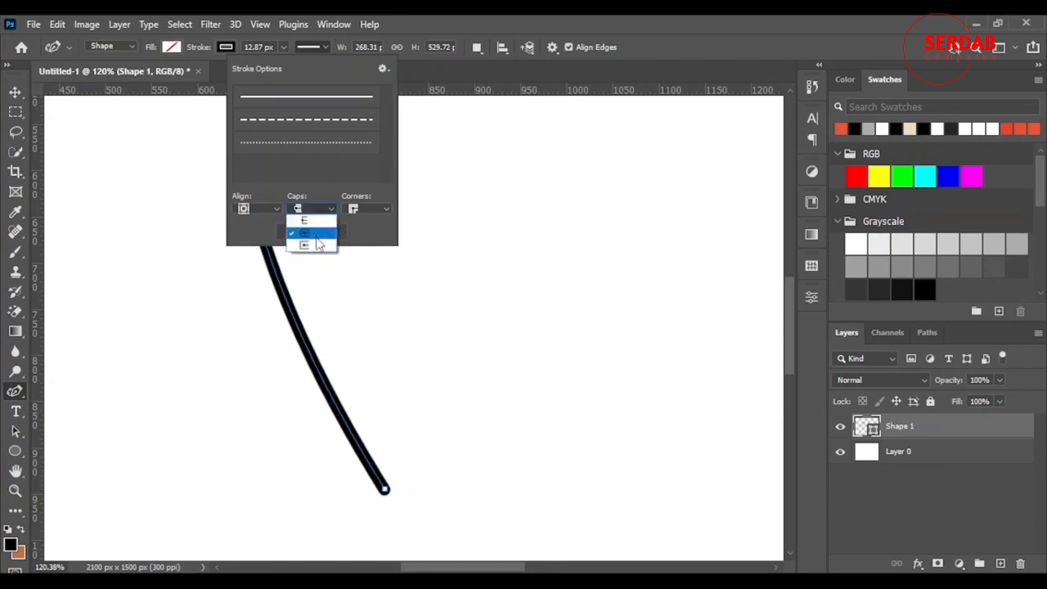
{"action": "left_click", "coordinate": [324, 247]}
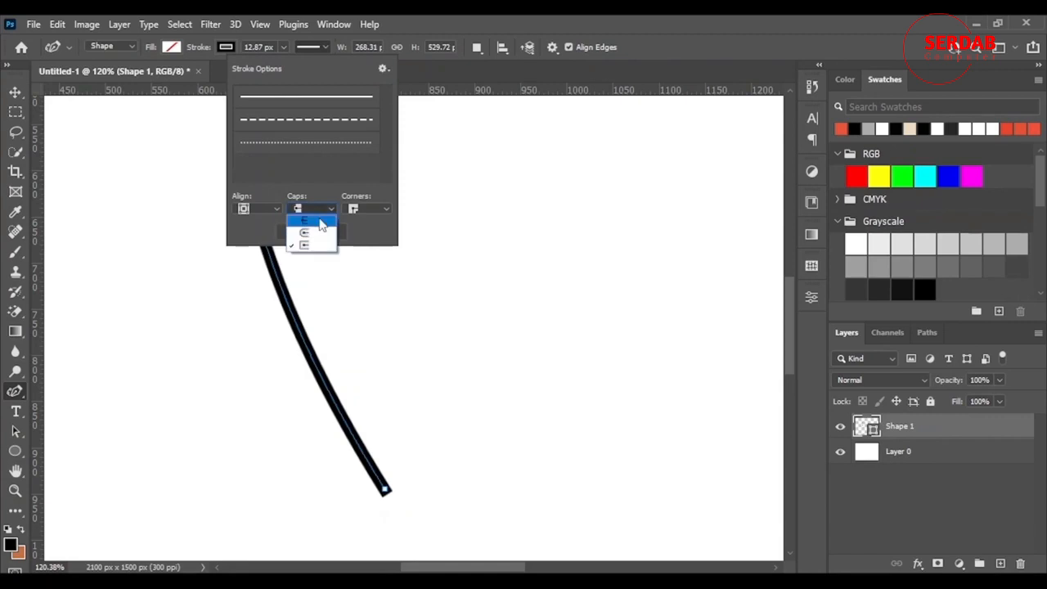
{"action": "left_click", "coordinate": [315, 221]}
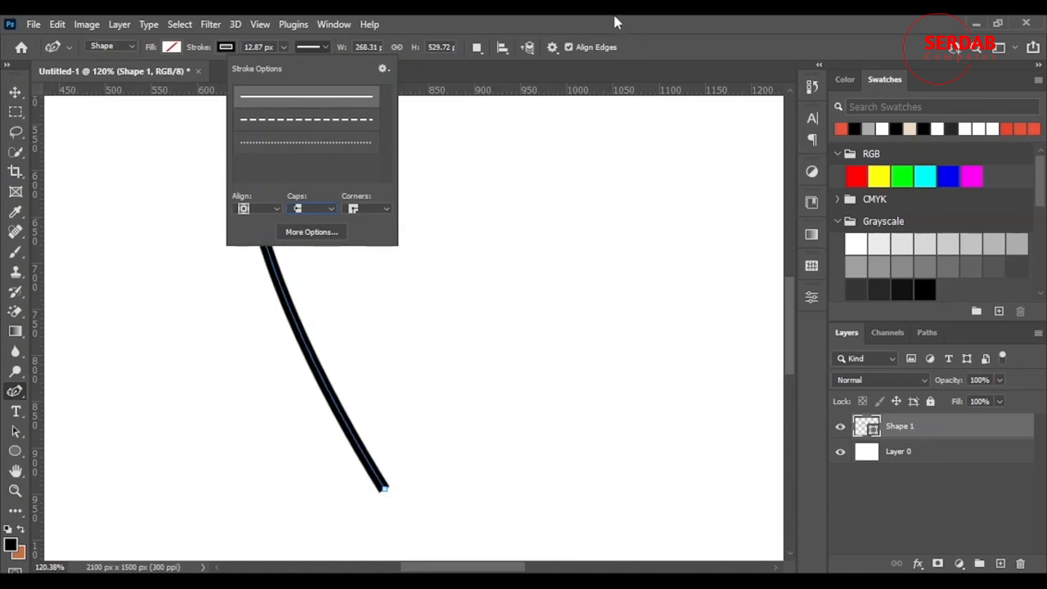
Change the shape's stroke to a dashed line
{"action": "left_click", "coordinate": [323, 119]}
{"action": "left_click", "coordinate": [624, 57]}
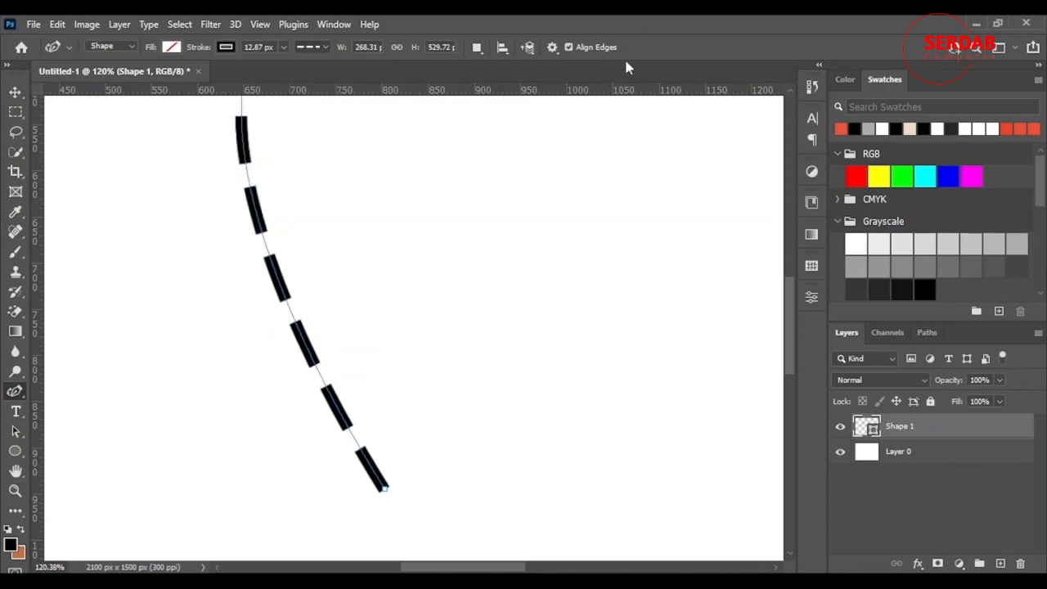
Close the curve into a teardrop shape at its starting point and reshape its sides by moving two anchor points
{"action": "scroll", "coordinate": [476, 287], "scroll_direction": "down", "scroll_amount": 5}
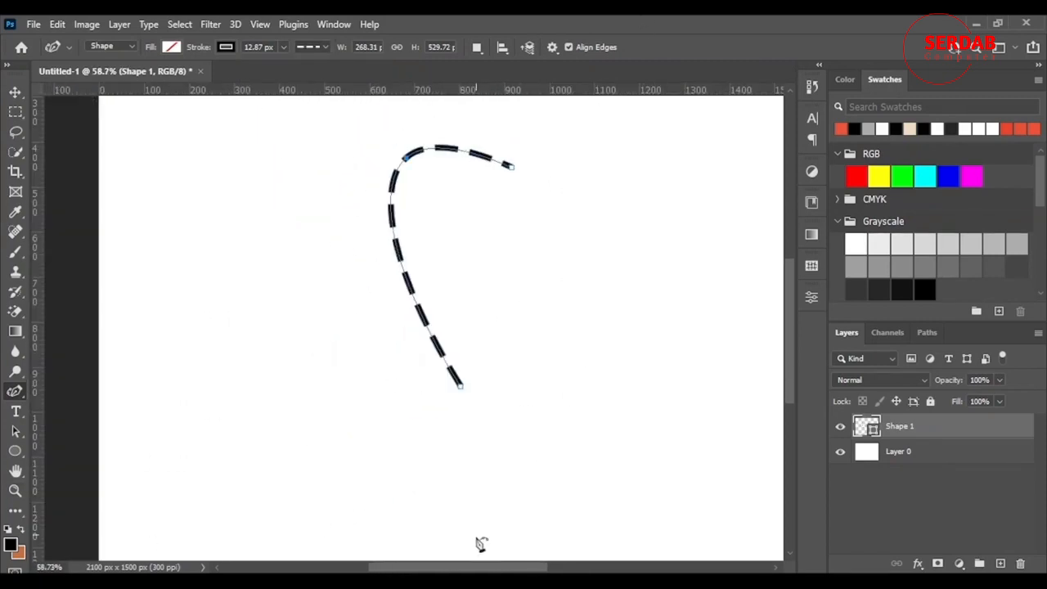
{"action": "left_click_drag", "start_coordinate": [494, 567], "coordinate": [530, 568]}
{"action": "scroll", "coordinate": [434, 434], "scroll_direction": "up", "scroll_amount": 3}
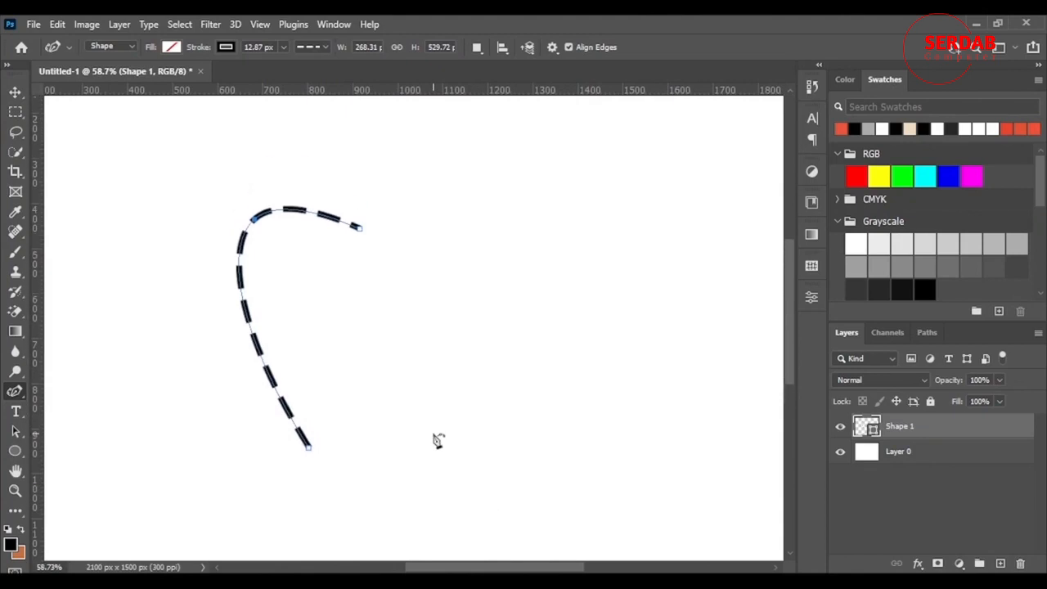
{"action": "scroll", "coordinate": [433, 433], "scroll_direction": "down", "scroll_amount": 4}
{"action": "scroll", "coordinate": [576, 369], "scroll_direction": "down", "scroll_amount": 1}
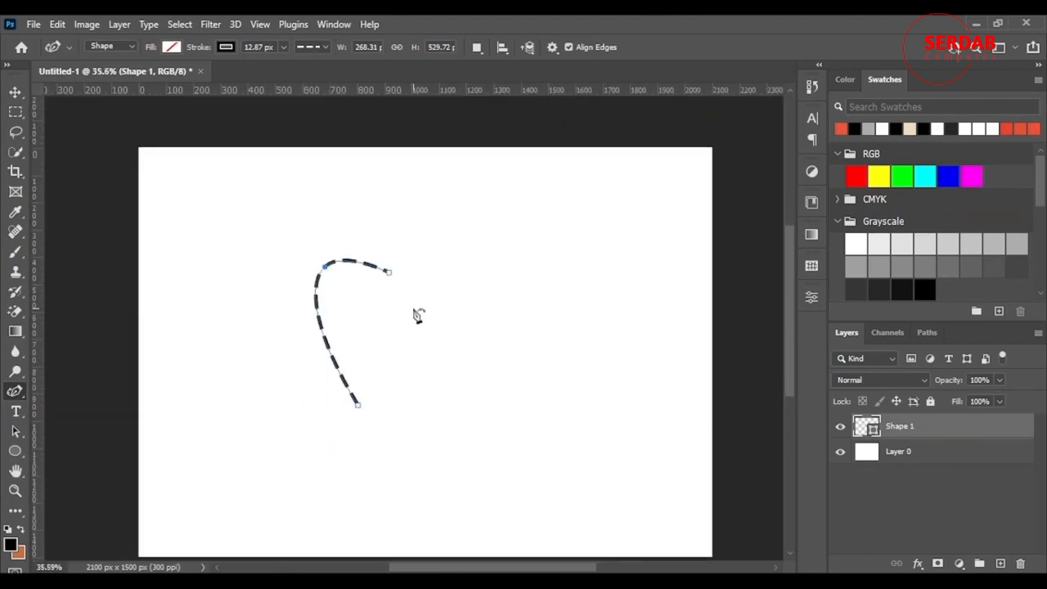
{"action": "scroll", "coordinate": [417, 316], "scroll_direction": "up", "scroll_amount": 2}
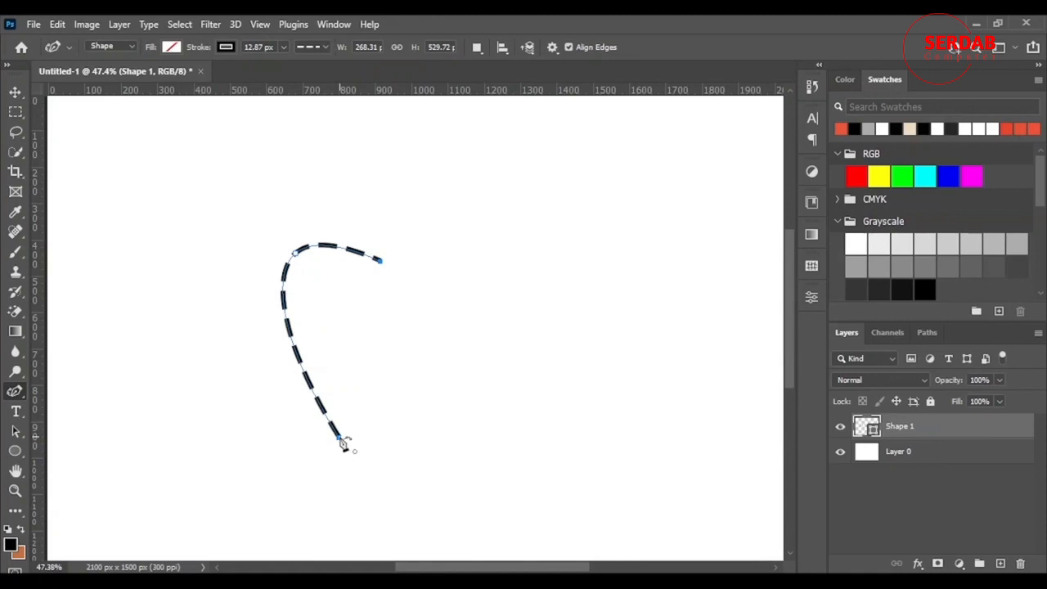
{"action": "left_click_drag", "start_coordinate": [344, 442], "coordinate": [346, 467]}
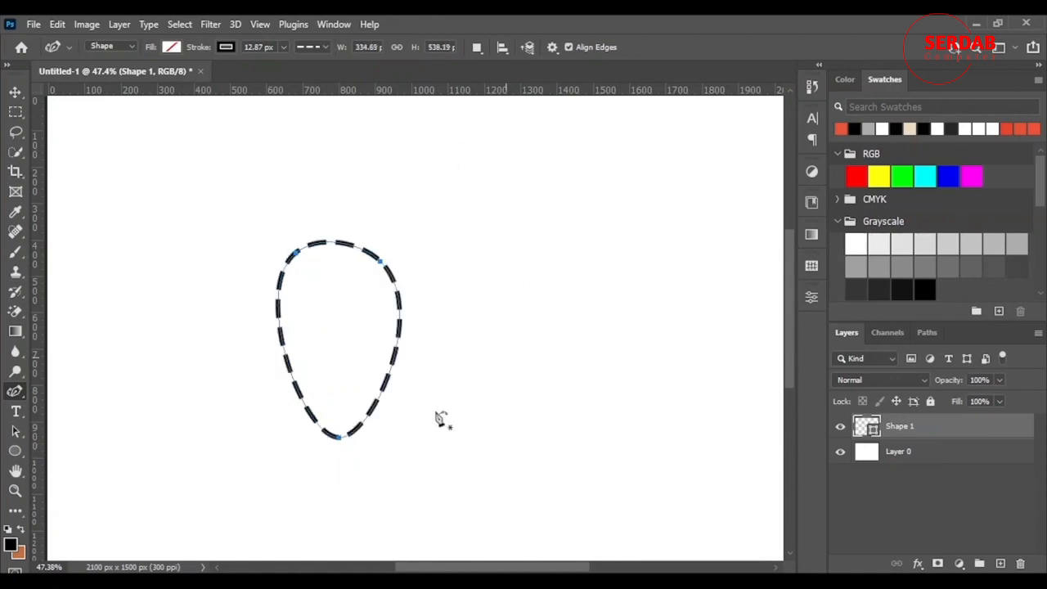
{"action": "mouse_move", "coordinate": [309, 413]}
{"action": "left_mouse_down"}
{"action": "mouse_move", "coordinate": [319, 421]}
{"action": "mouse_move", "coordinate": [354, 391]}
{"action": "left_mouse_up"}
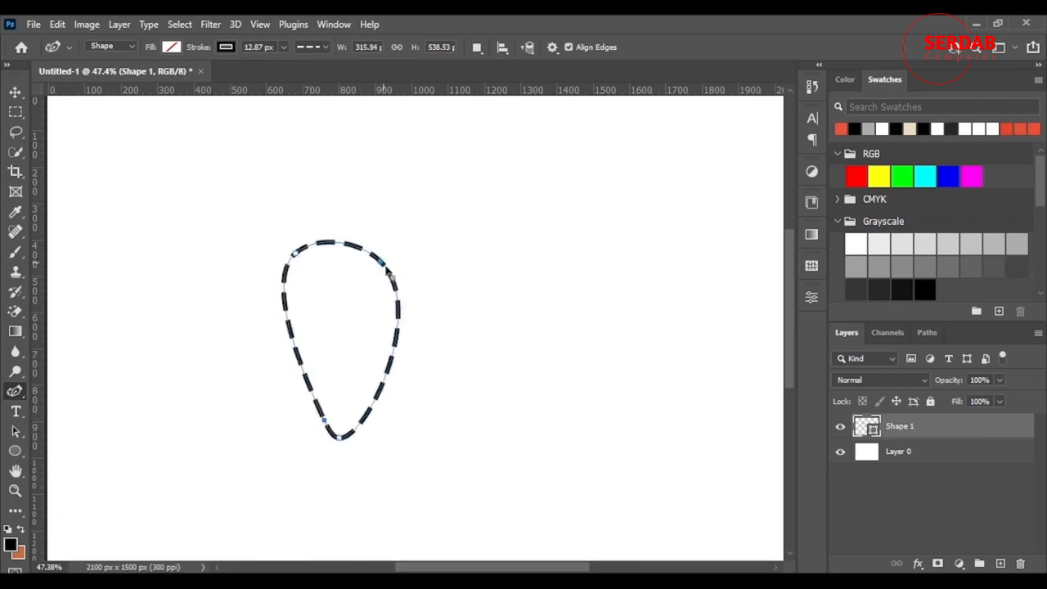
{"action": "left_click_drag", "start_coordinate": [391, 277], "coordinate": [398, 328]}
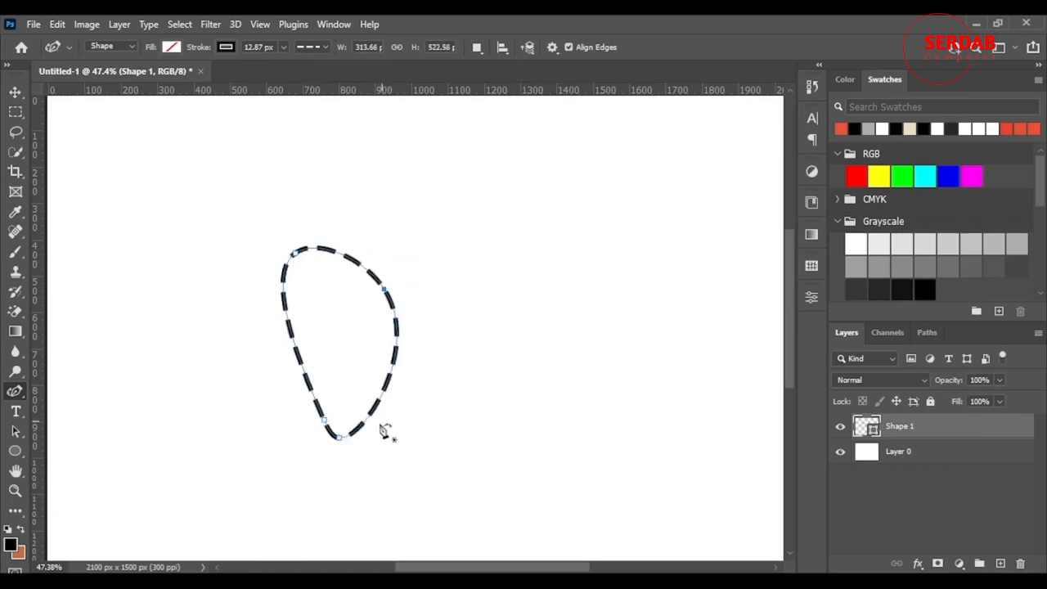
Convert the teardrop's bottom anchor into a sharp corner with the Convert Point Tool
{"action": "right_click", "coordinate": [15, 391]}
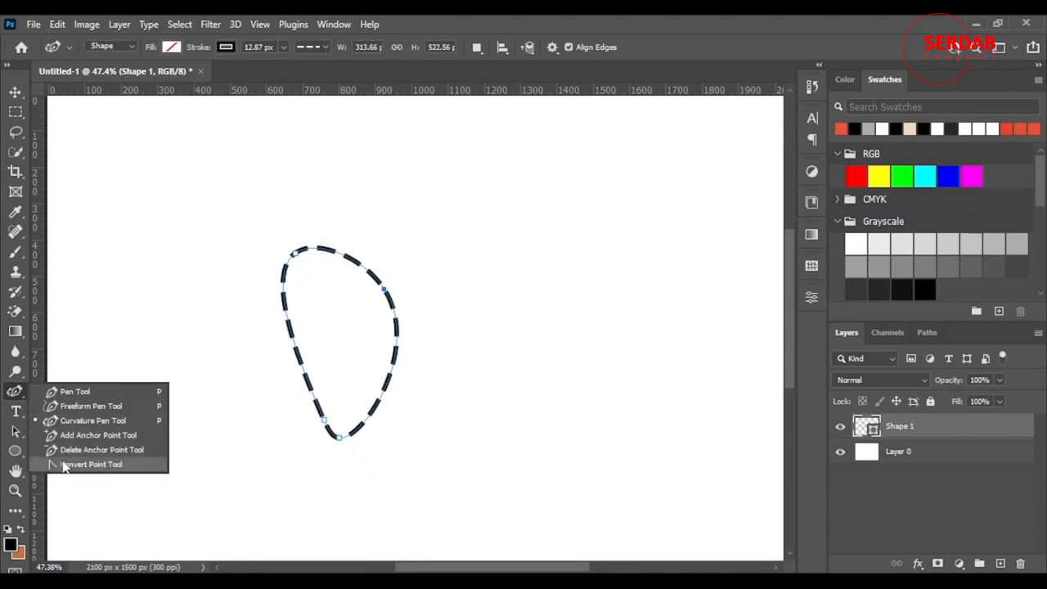
{"action": "left_click", "coordinate": [88, 464]}
{"action": "left_click", "coordinate": [339, 438]}
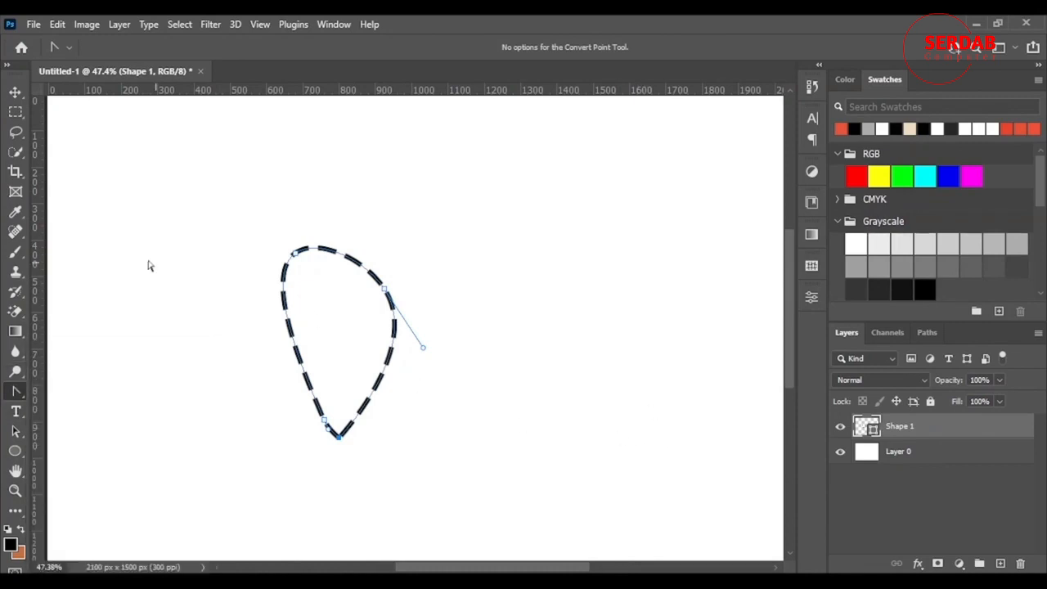
Deselect the shape by selecting Layer 0 with the Move tool
{"action": "left_click", "coordinate": [16, 92]}
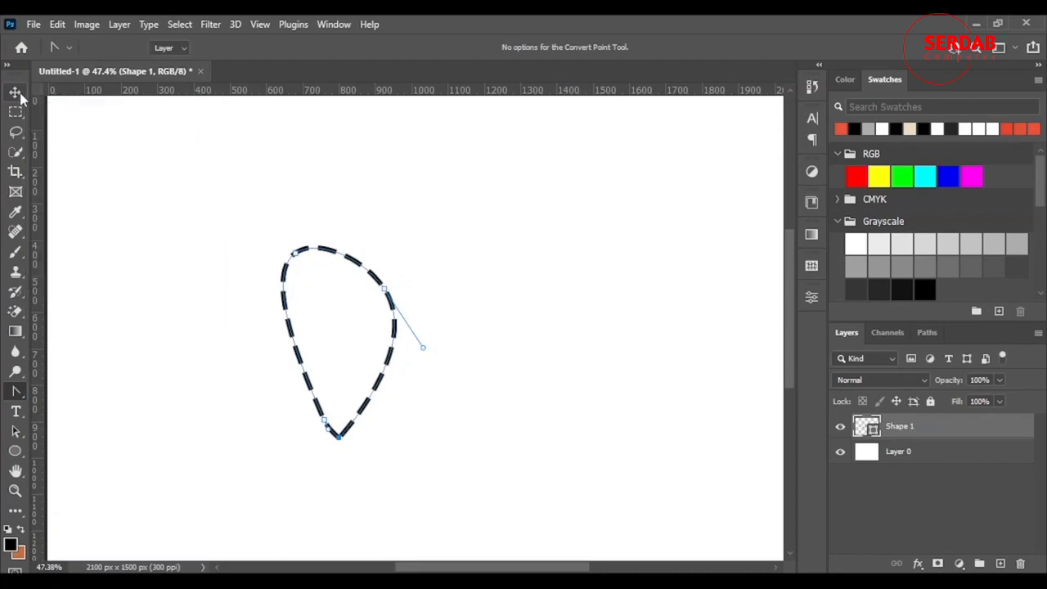
{"action": "left_click", "coordinate": [491, 214]}
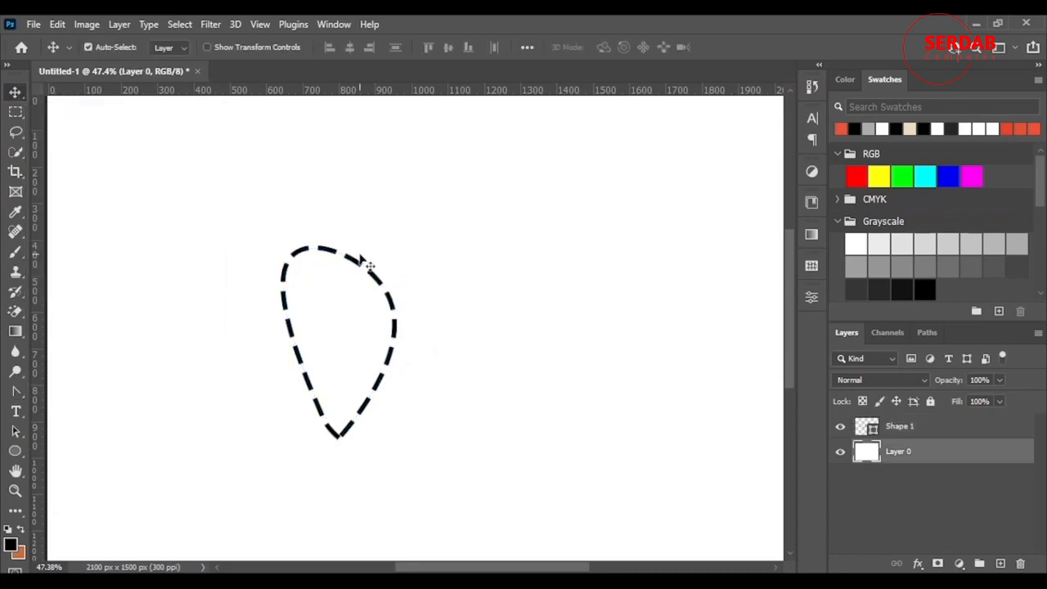
Switch to the Curvature Pen Tool, select the Shape 1 layer and set the path operation to Combine Shapes
{"action": "left_click", "coordinate": [16, 391]}
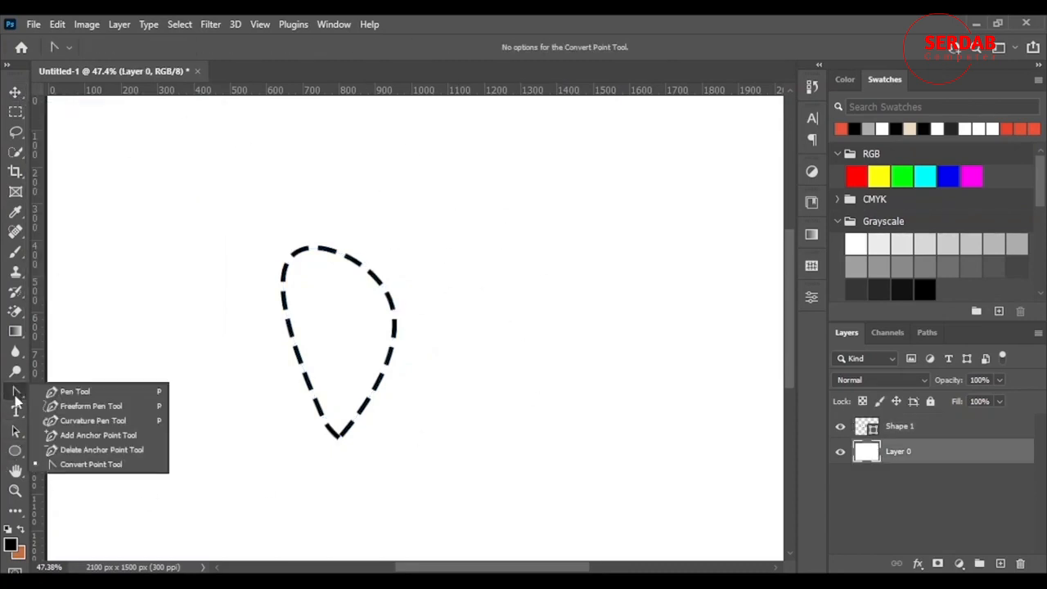
{"action": "left_click", "coordinate": [94, 420]}
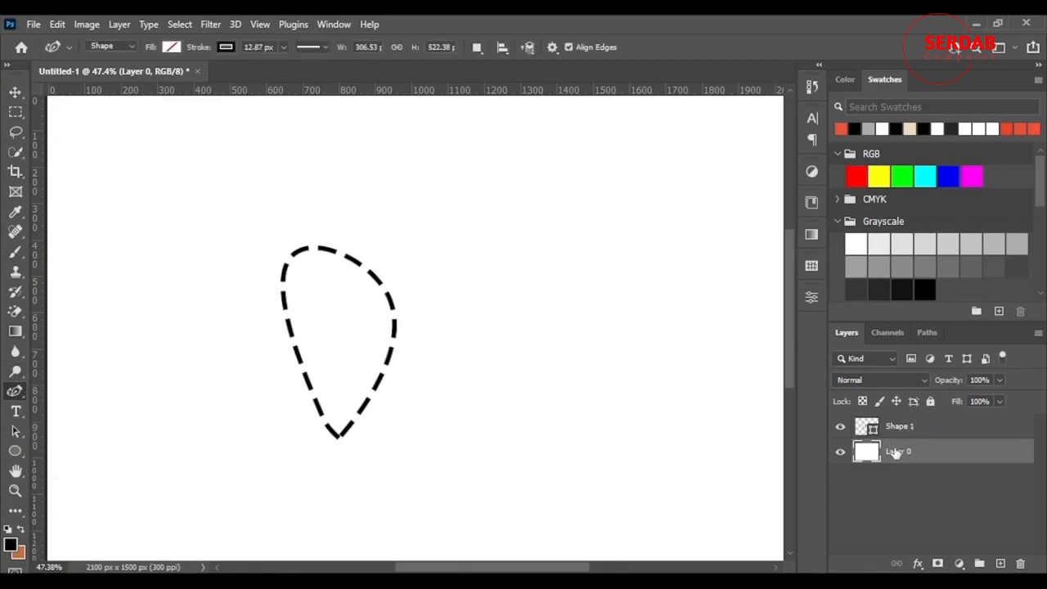
{"action": "left_click", "coordinate": [916, 427]}
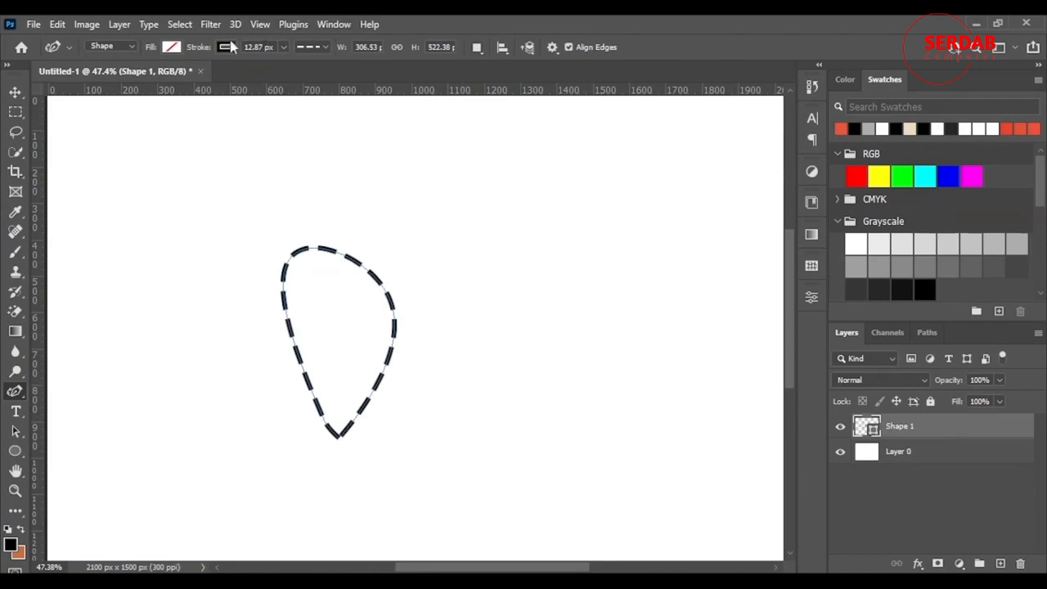
{"action": "left_click", "coordinate": [478, 49]}
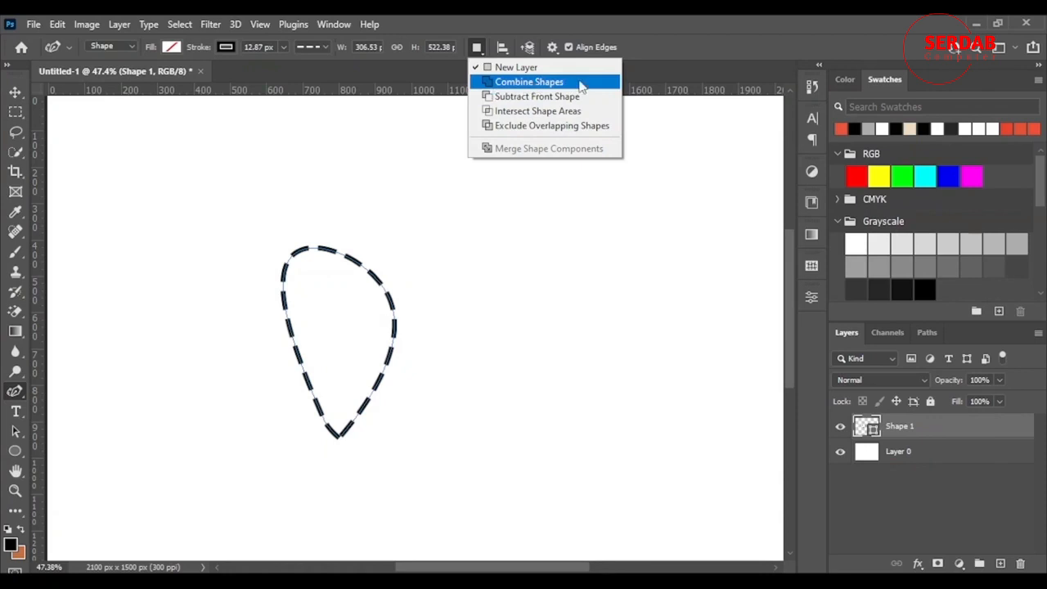
{"action": "left_click", "coordinate": [528, 82]}
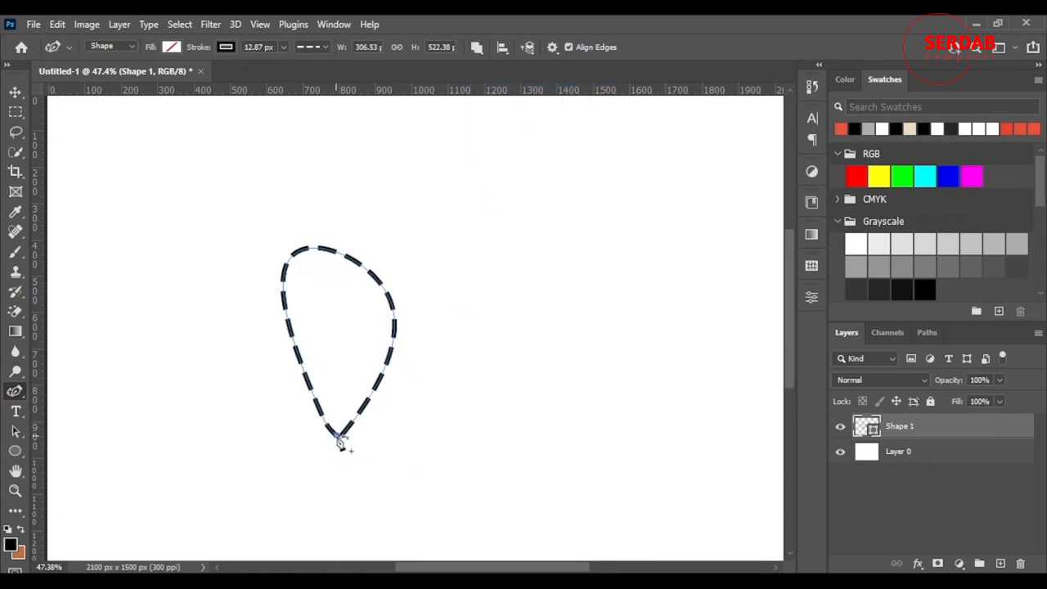
Draw a second lobe starting above the teardrop's right side and close it at the teardrop's bottom anchor
{"action": "left_click", "coordinate": [433, 248]}
{"action": "left_click", "coordinate": [407, 450]}
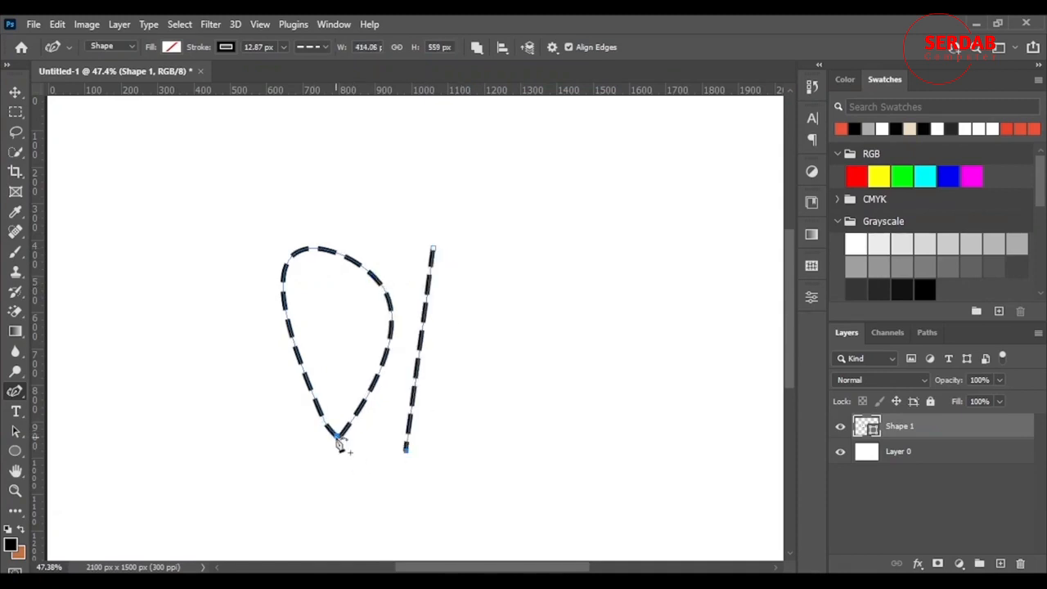
{"action": "left_click", "coordinate": [336, 436]}
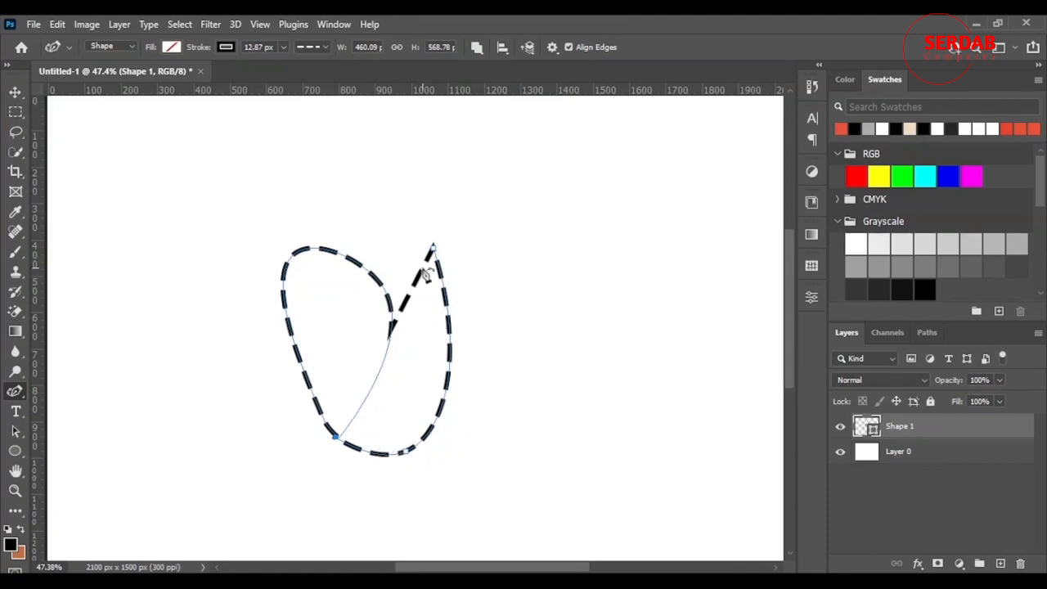
Move the new lobe's anchor points to form a heart, undo the last adjustment and commit the path
{"action": "left_click_drag", "start_coordinate": [432, 246], "coordinate": [461, 250]}
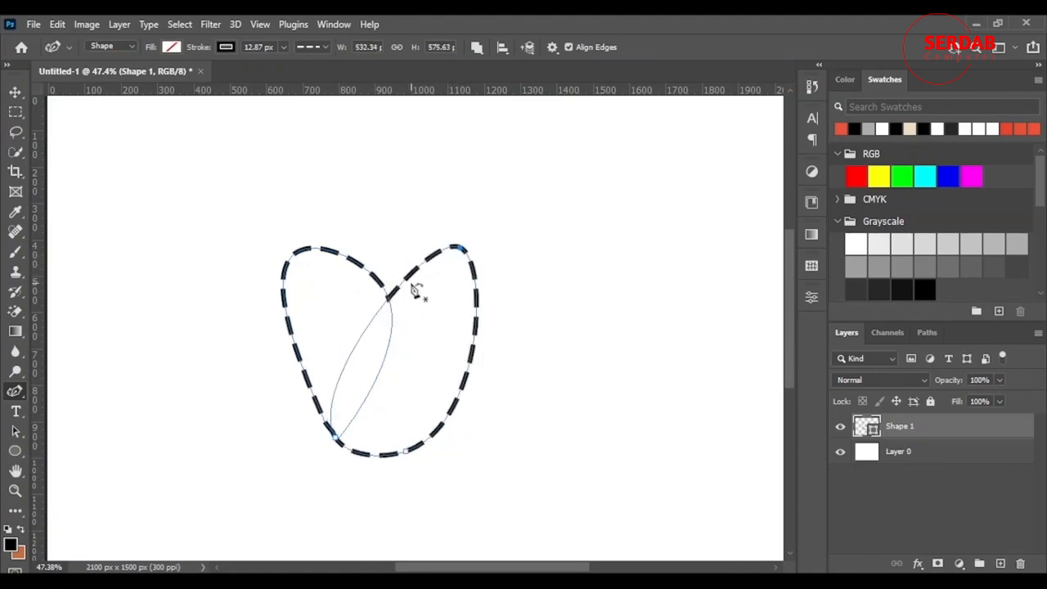
{"action": "left_click_drag", "start_coordinate": [408, 278], "coordinate": [408, 266]}
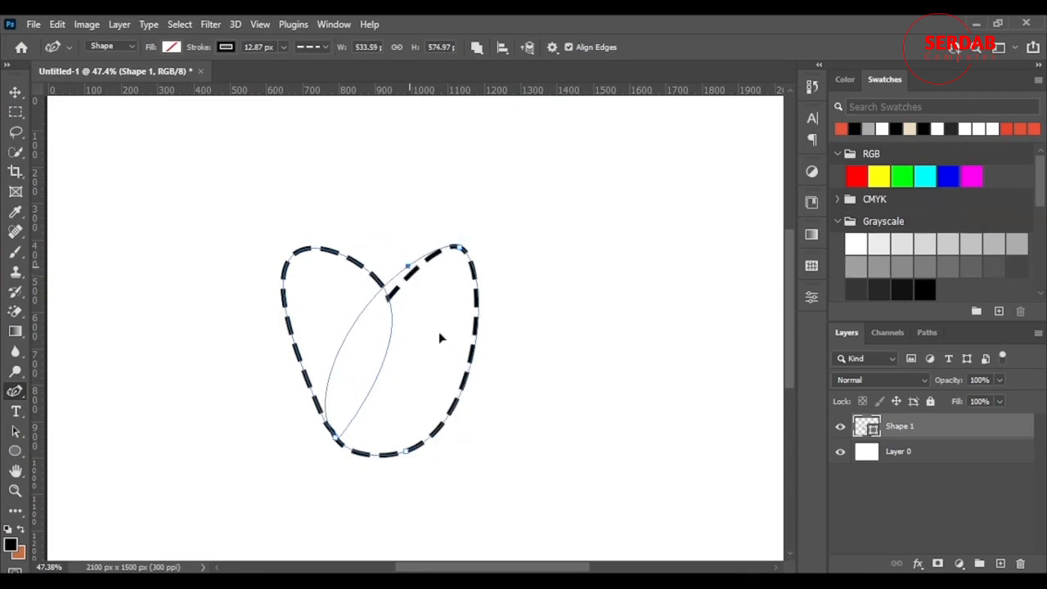
{"action": "left_click_drag", "start_coordinate": [406, 441], "coordinate": [403, 424]}
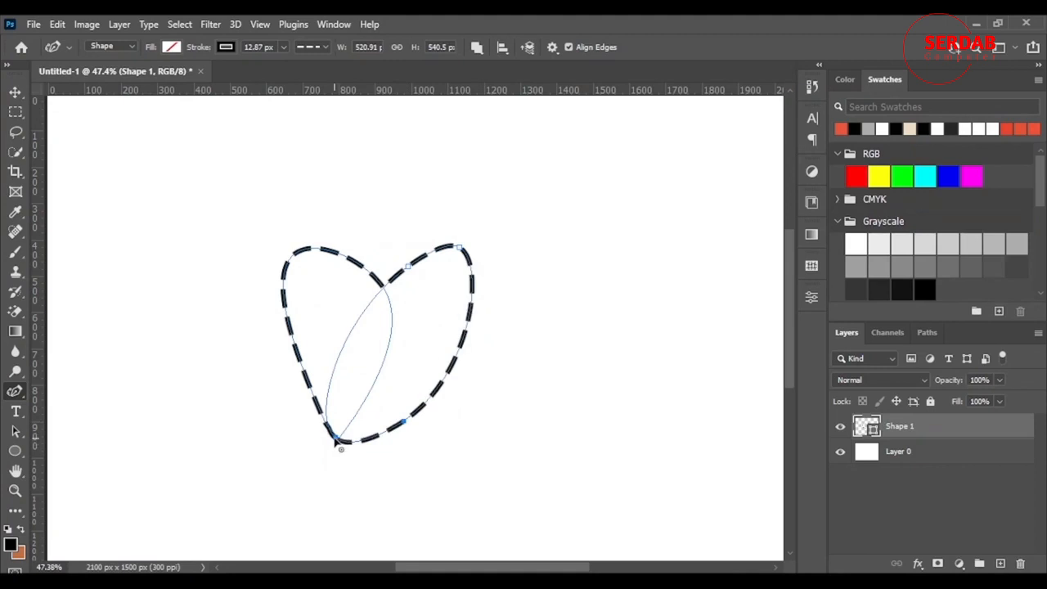
{"action": "mouse_move", "coordinate": [336, 439]}
{"action": "left_mouse_down"}
{"action": "mouse_move", "coordinate": [349, 439]}
{"action": "mouse_move", "coordinate": [346, 461]}
{"action": "mouse_move", "coordinate": [347, 444]}
{"action": "left_mouse_up"}
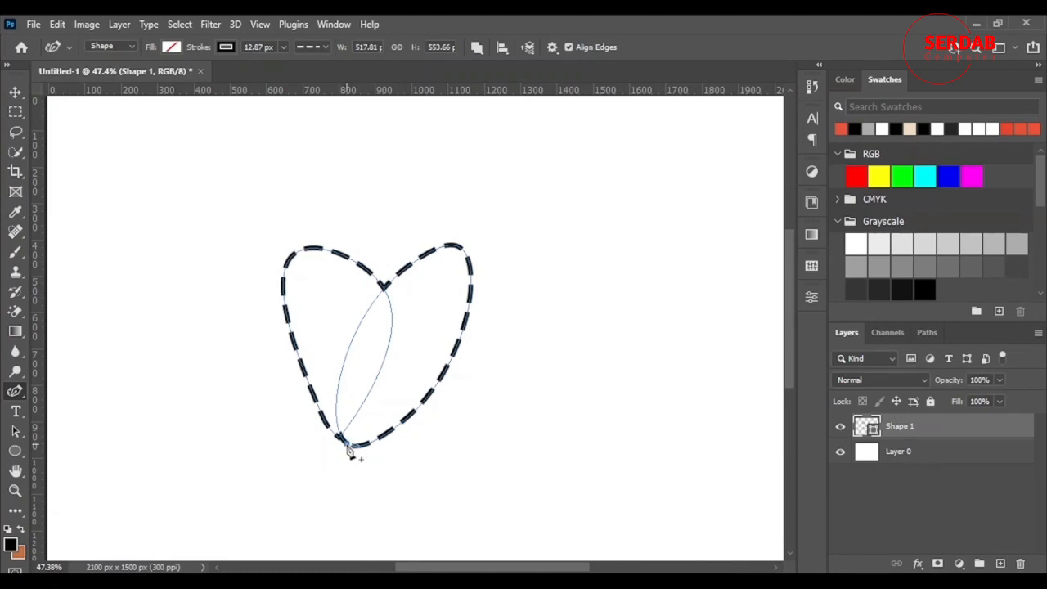
{"action": "left_click_drag", "start_coordinate": [352, 452], "coordinate": [372, 442]}
{"action": "key", "text": "ctrl+z"}
{"action": "key", "text": "Return"}
Set the path operation to New Layer and draw a new teardrop shape to the right of the heart
{"action": "scroll", "coordinate": [524, 413], "scroll_direction": "down", "scroll_amount": 1}
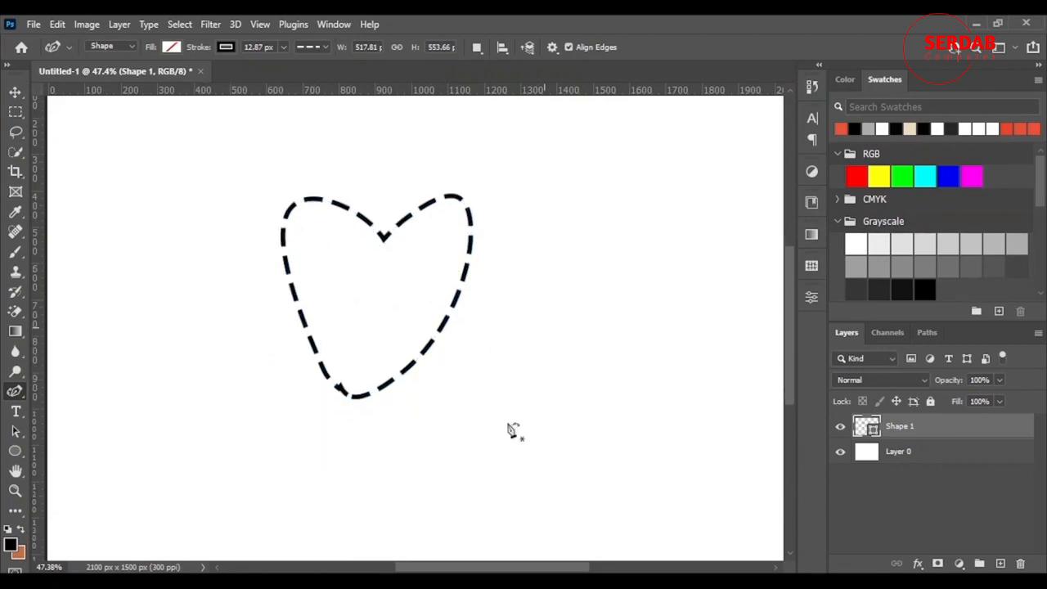
{"action": "scroll", "coordinate": [482, 495], "scroll_direction": "up", "scroll_amount": 1}
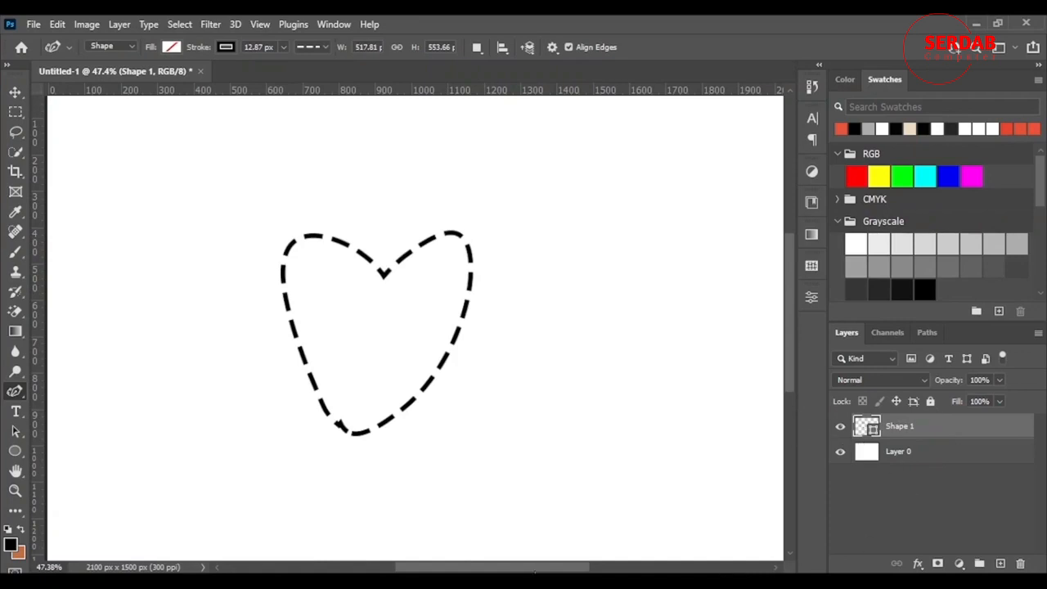
{"action": "left_click_drag", "start_coordinate": [547, 567], "coordinate": [583, 566]}
{"action": "left_click", "coordinate": [476, 46]}
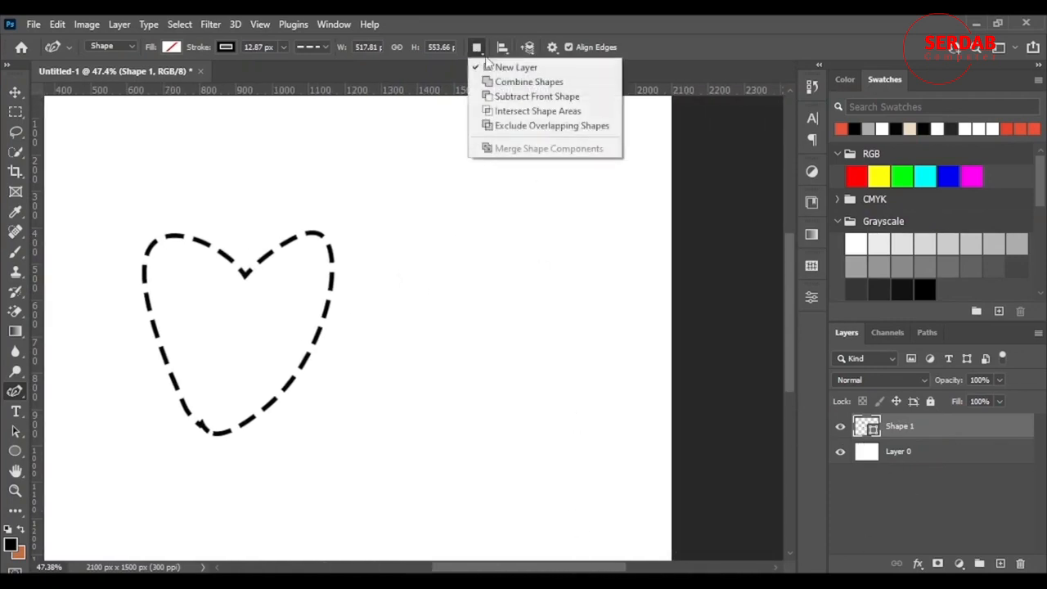
{"action": "left_click", "coordinate": [509, 69]}
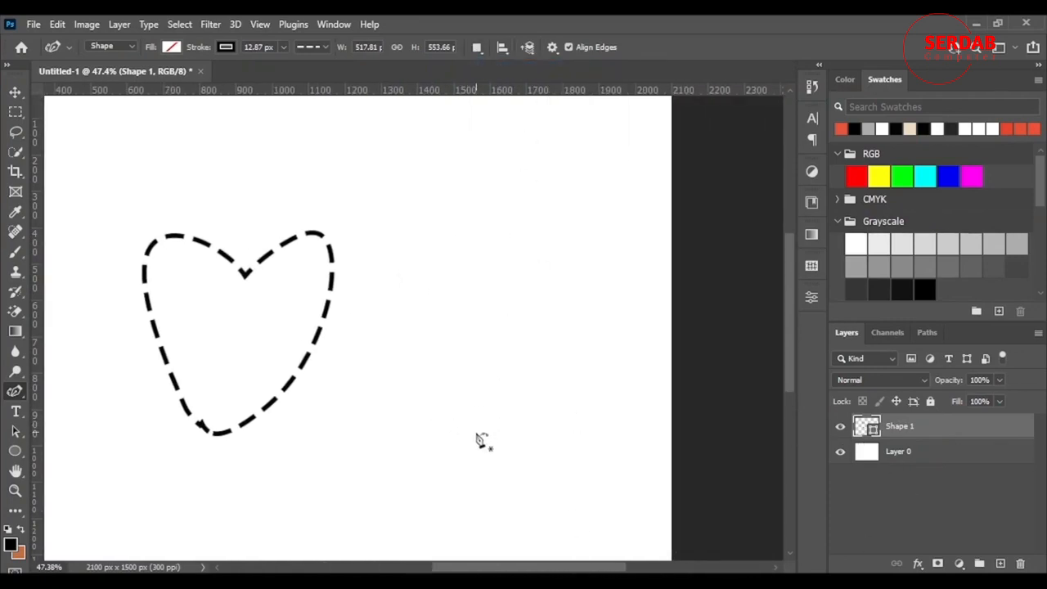
{"action": "left_click", "coordinate": [476, 432]}
{"action": "left_click", "coordinate": [509, 262]}
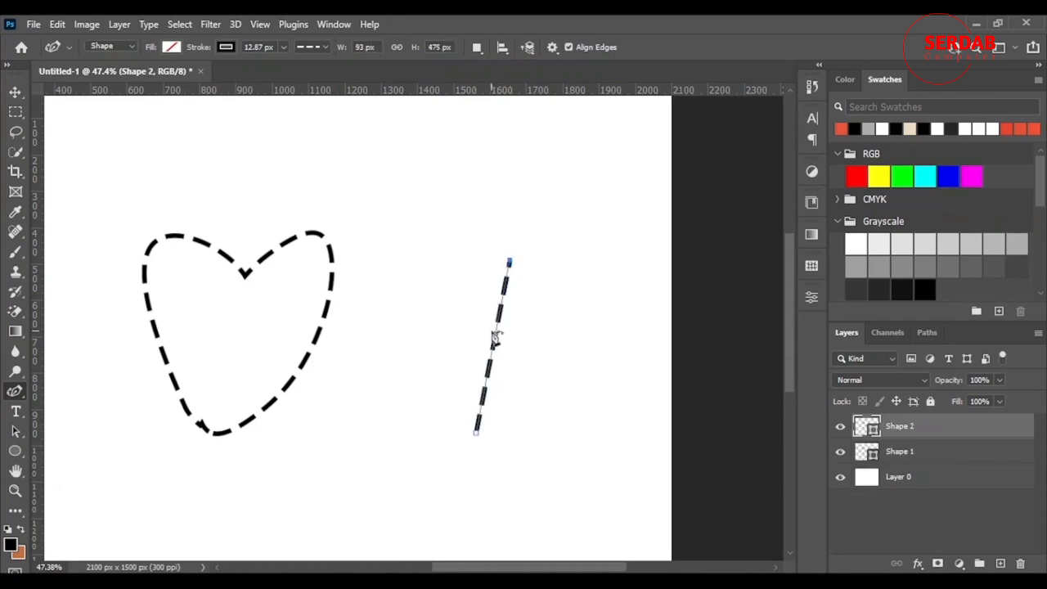
{"action": "left_click_drag", "start_coordinate": [439, 250], "coordinate": [441, 248]}
{"action": "left_click", "coordinate": [476, 432]}
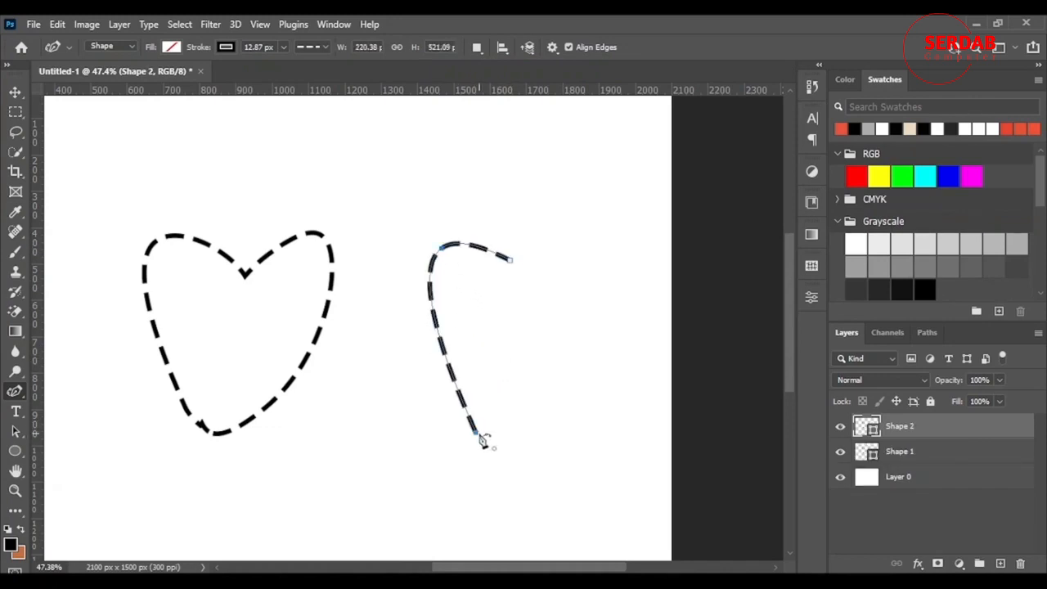
{"action": "left_click", "coordinate": [510, 261]}
{"action": "mouse_move", "coordinate": [444, 390]}
{"action": "left_mouse_down"}
{"action": "mouse_move", "coordinate": [461, 392]}
{"action": "mouse_move", "coordinate": [459, 417]}
{"action": "left_mouse_up"}
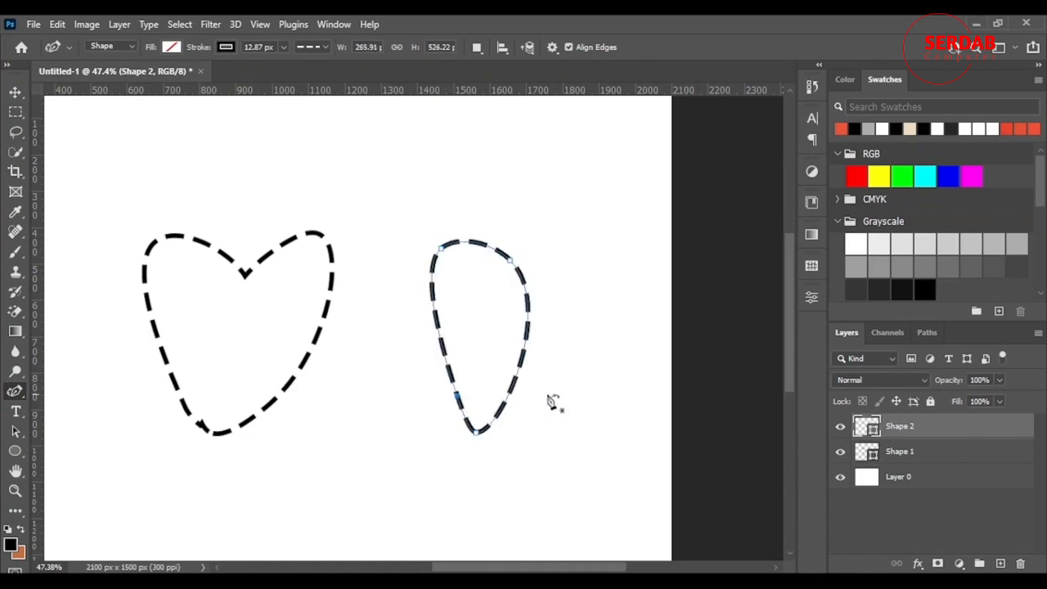
Draw a curved lobe on another shape layer, attach its end to the new teardrop's bottom point and commit it
{"action": "left_click", "coordinate": [519, 442]}
{"action": "left_click", "coordinate": [595, 264]}
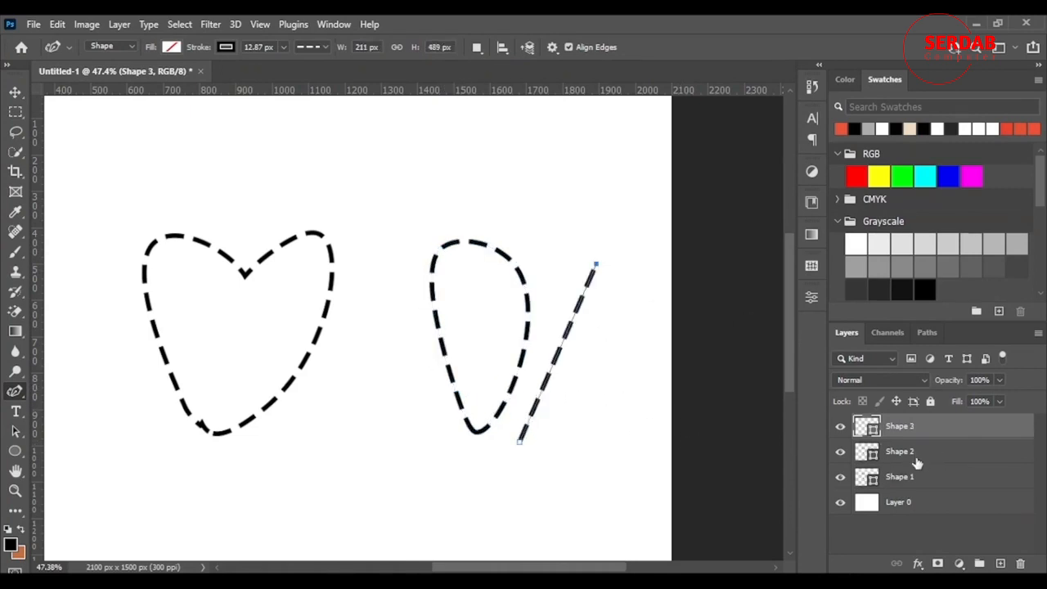
{"action": "left_click_drag", "start_coordinate": [581, 299], "coordinate": [608, 321]}
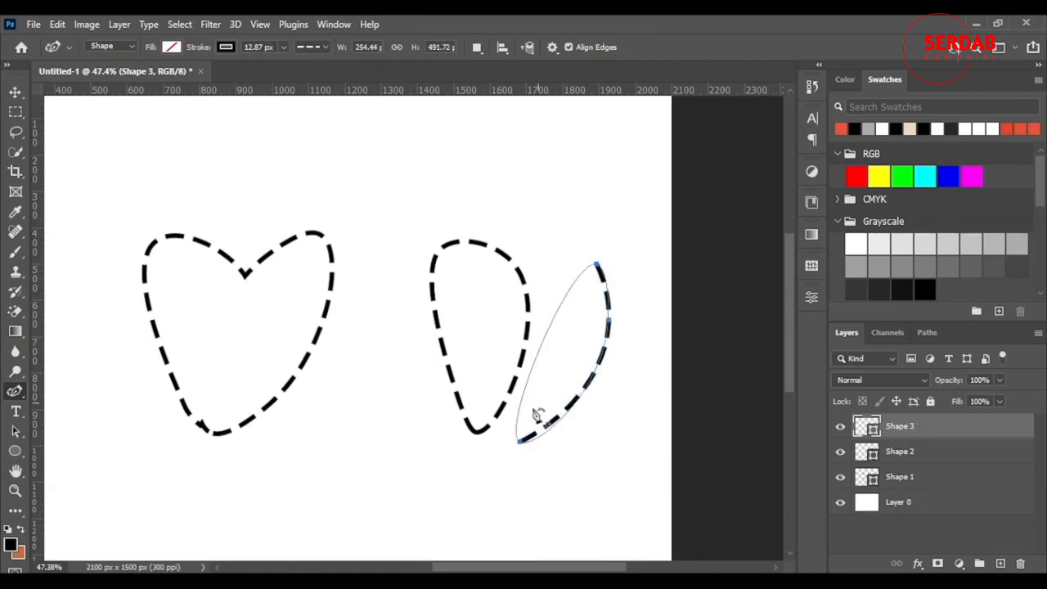
{"action": "left_click", "coordinate": [519, 442]}
{"action": "left_click_drag", "start_coordinate": [519, 442], "coordinate": [475, 434]}
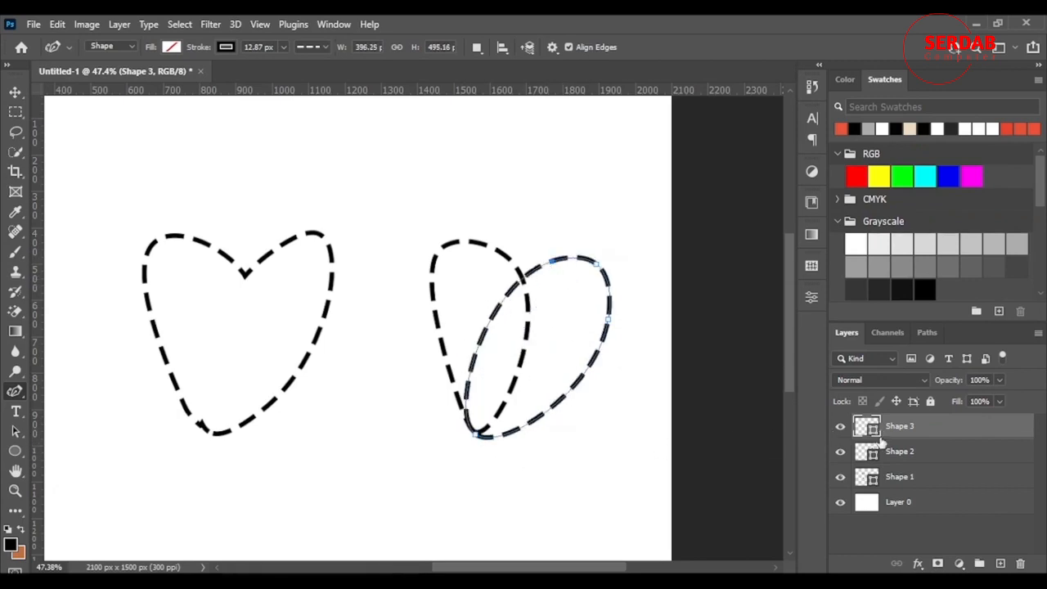
{"action": "key", "text": "Return"}
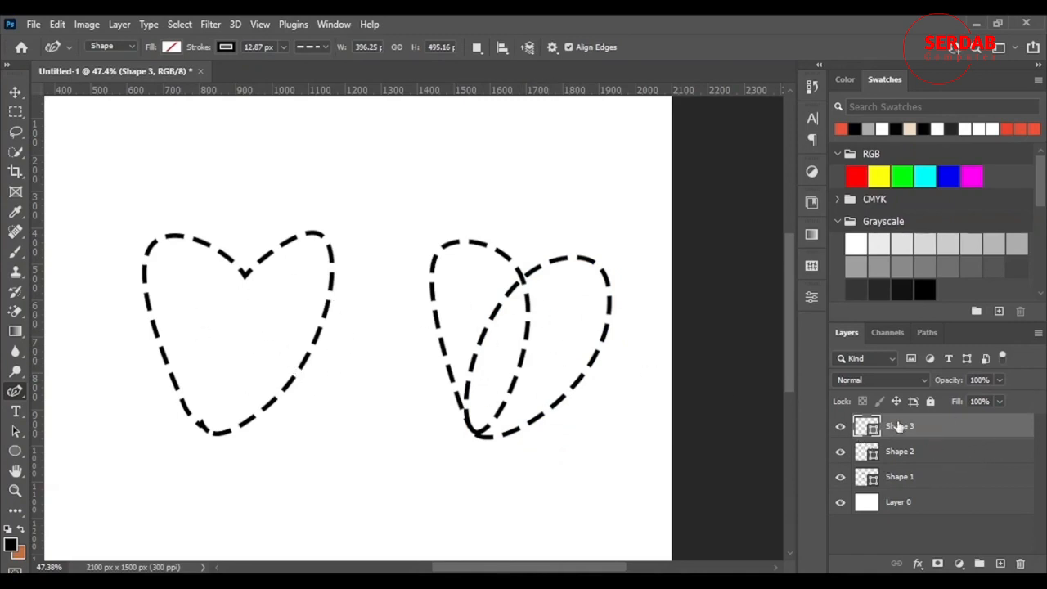
Select the new teardrop and lobe layers together and merge them into one shape
{"action": "left_click", "coordinate": [932, 462], "text": "shift"}
{"action": "right_click", "coordinate": [946, 454]}
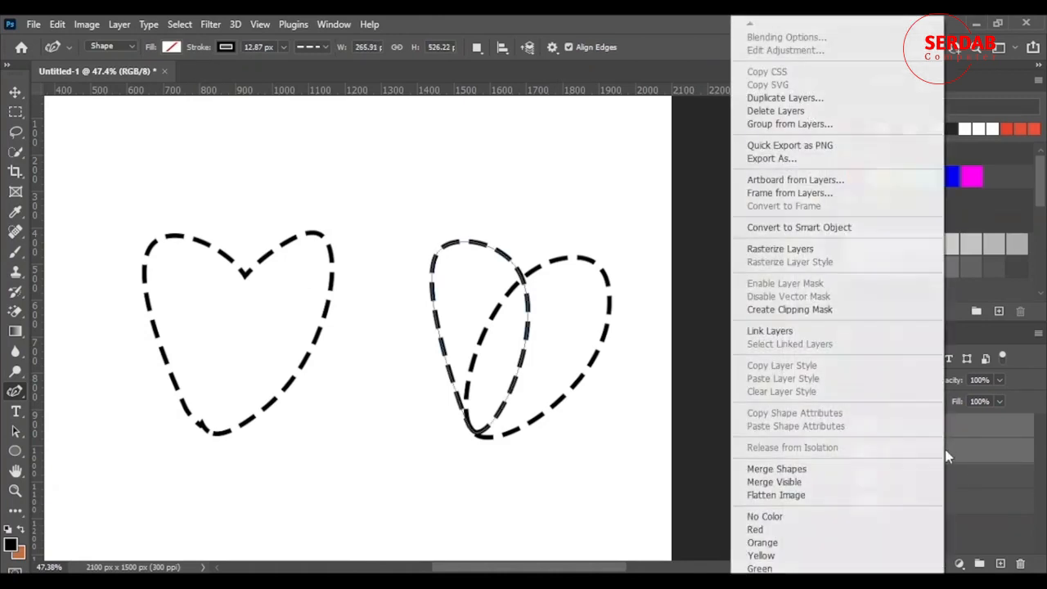
{"action": "left_click", "coordinate": [819, 469]}
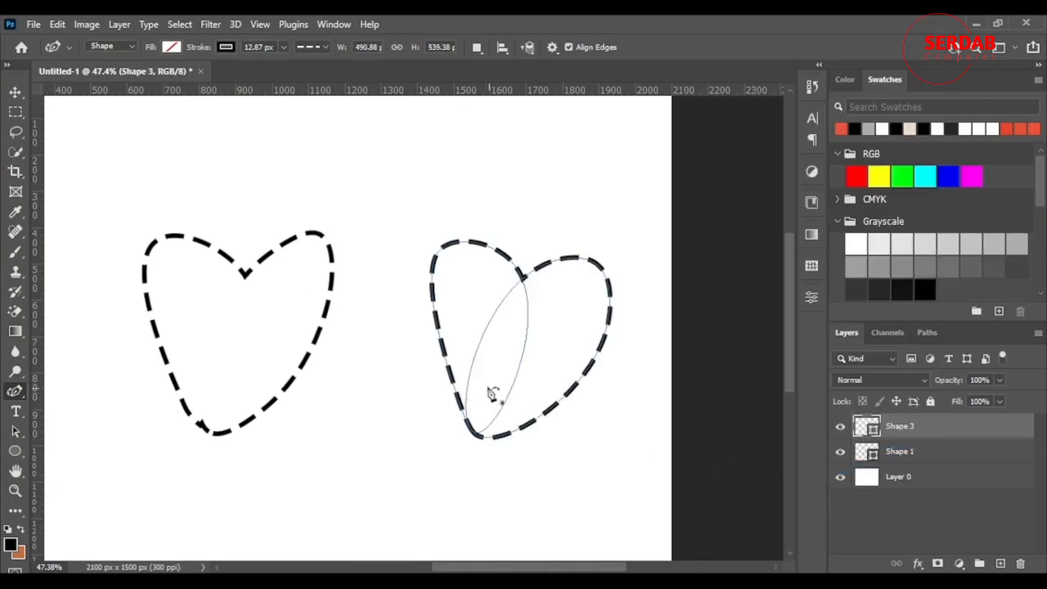
Move the second heart up and to the left with the Move tool
{"action": "left_click", "coordinate": [12, 92]}
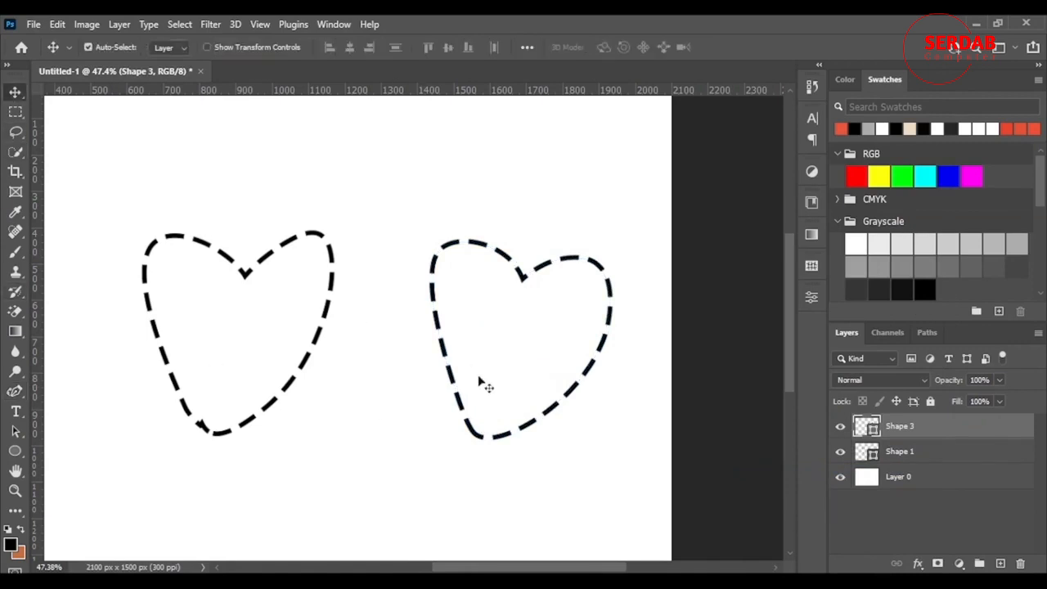
{"action": "left_click_drag", "start_coordinate": [599, 387], "coordinate": [564, 317]}
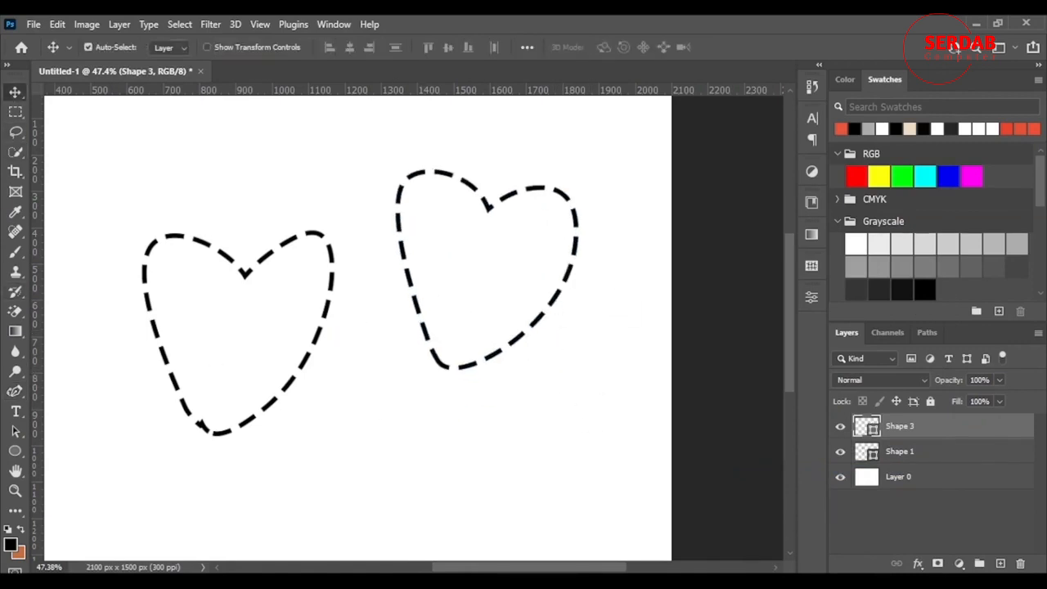
Select the first heart's layer and fill the shape with the red recently used colour
{"action": "scroll", "coordinate": [548, 488], "scroll_direction": "down", "scroll_amount": 3}
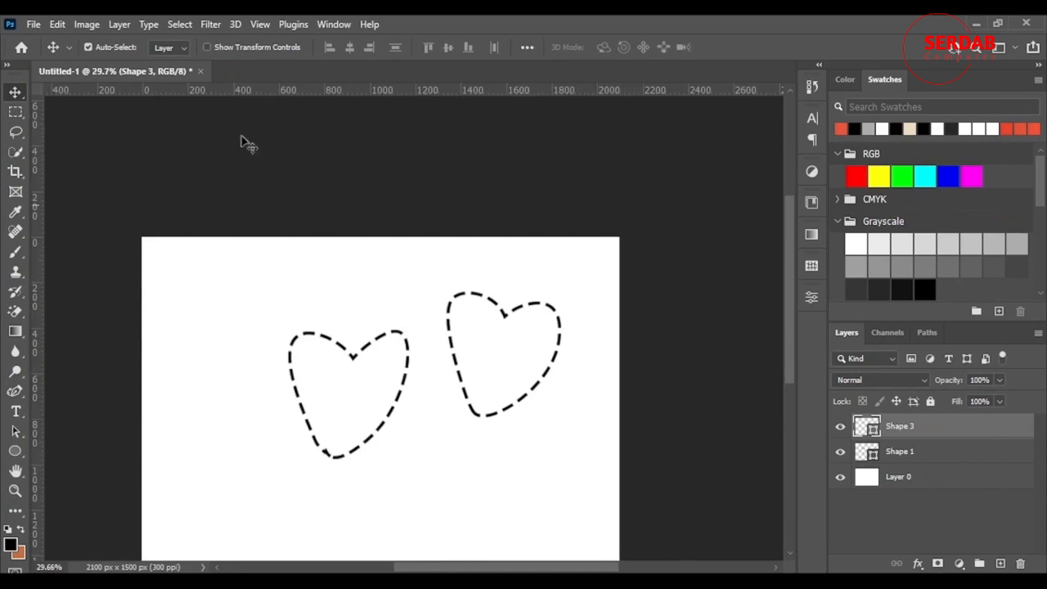
{"action": "scroll", "coordinate": [483, 490], "scroll_direction": "down", "scroll_amount": 3}
{"action": "scroll", "coordinate": [420, 526], "scroll_direction": "up", "scroll_amount": 1}
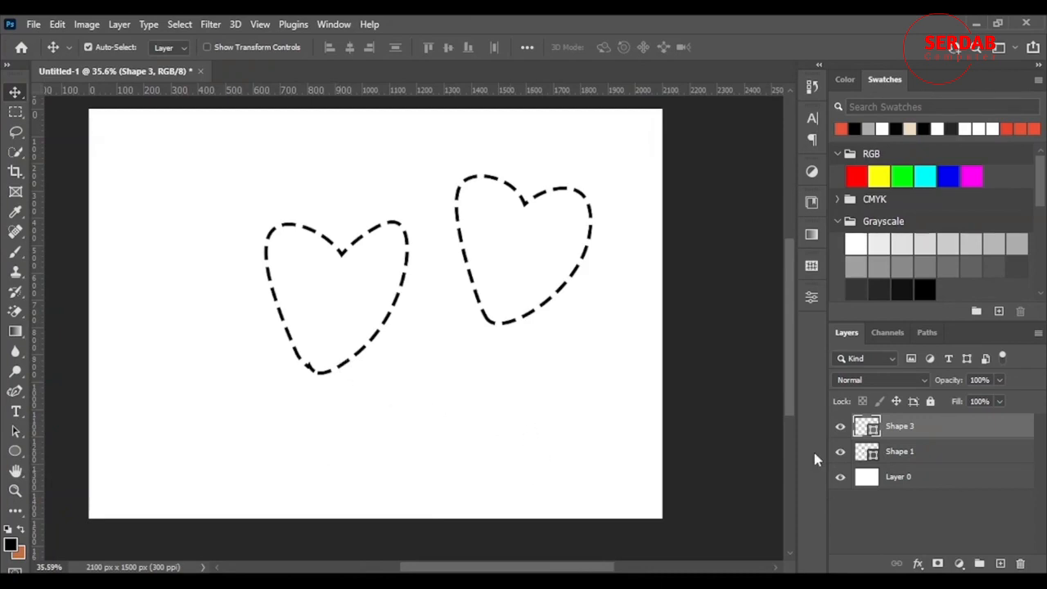
{"action": "left_click", "coordinate": [974, 452]}
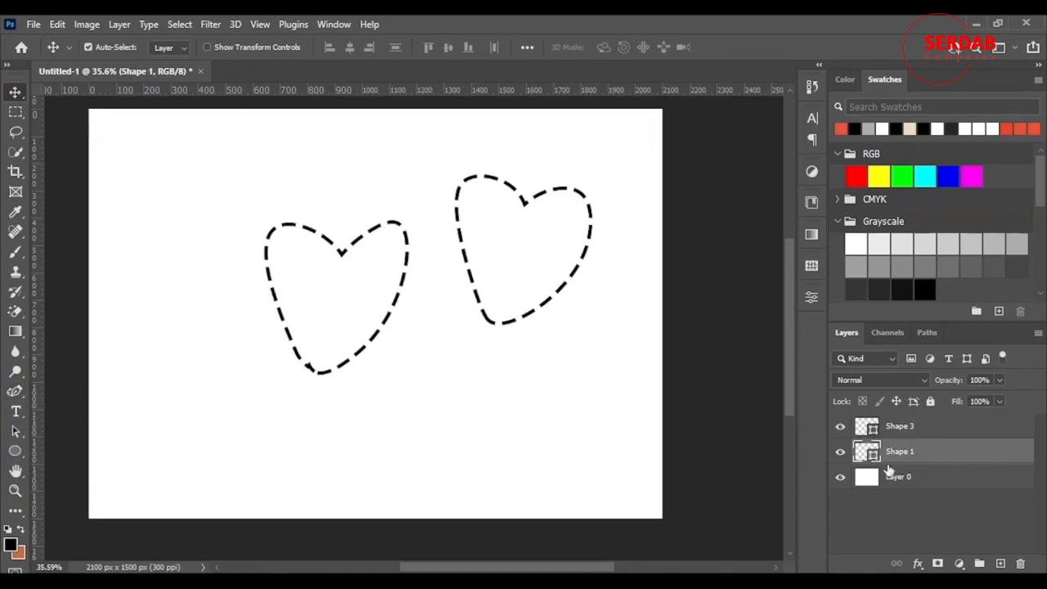
{"action": "left_click", "coordinate": [20, 392]}
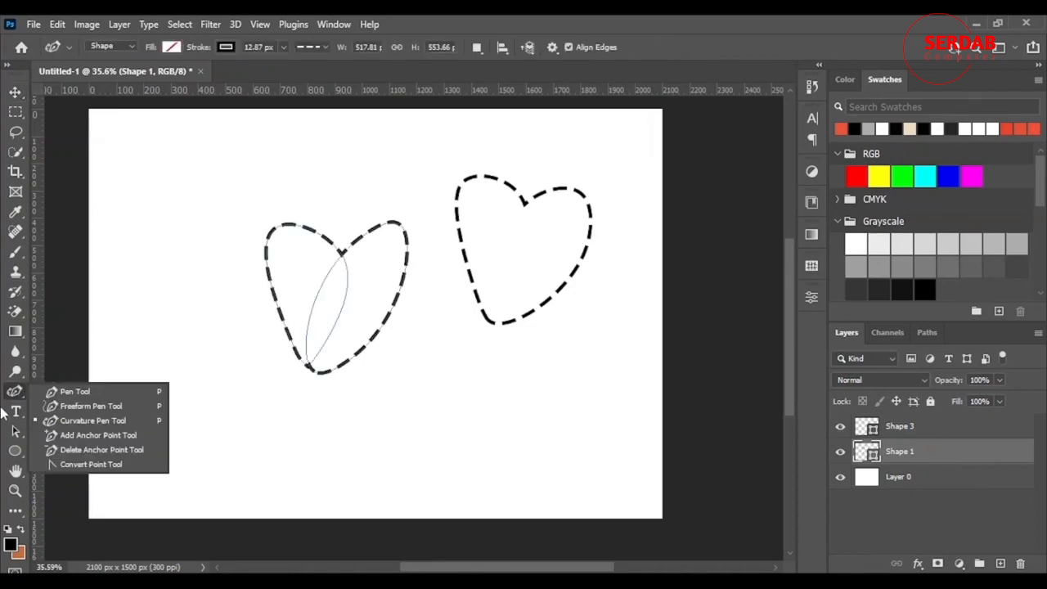
{"action": "left_click", "coordinate": [171, 47]}
{"action": "left_click", "coordinate": [245, 127]}
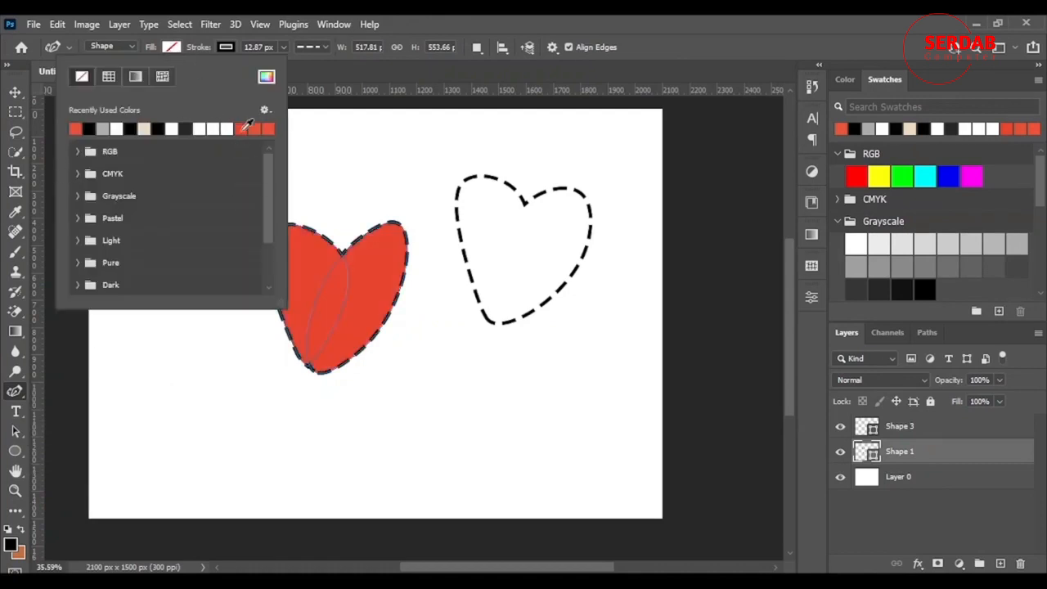
Deselect the shapes by selecting Layer 0 with the Move tool
{"action": "left_click", "coordinate": [15, 92]}
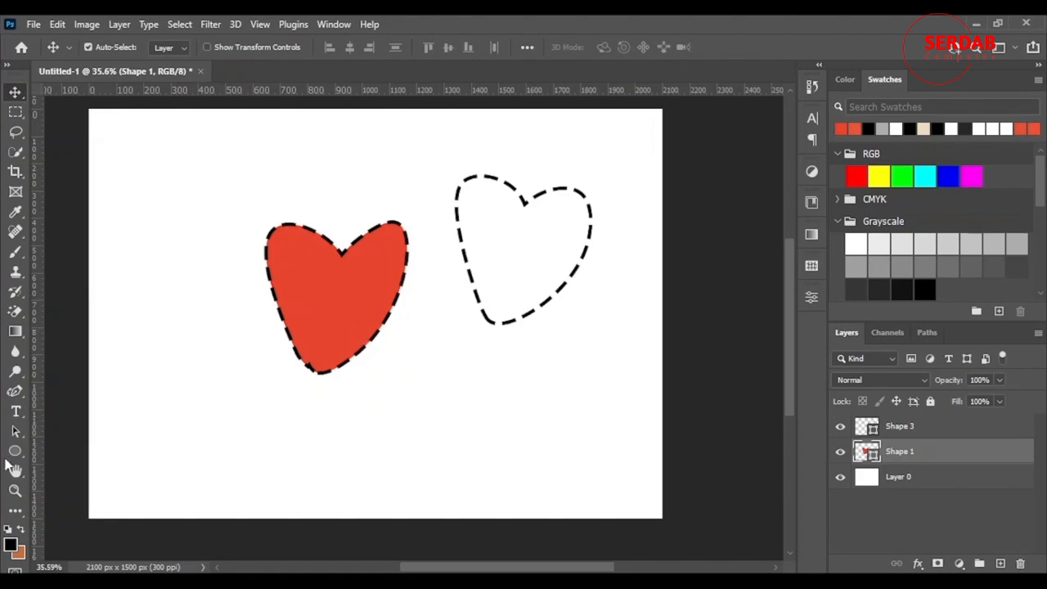
{"action": "left_click", "coordinate": [14, 393]}
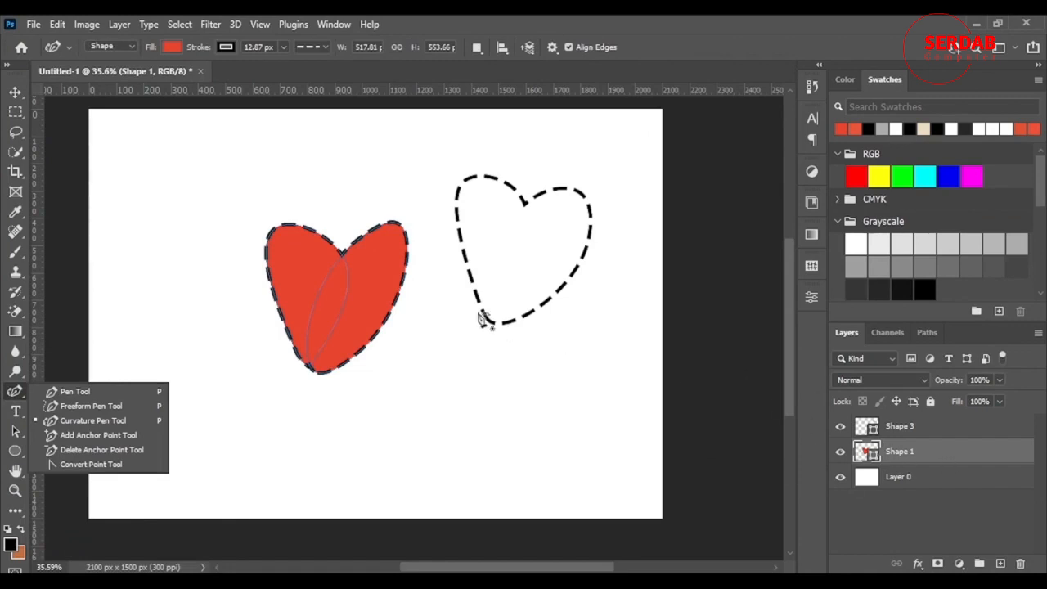
{"action": "left_click", "coordinate": [887, 482]}
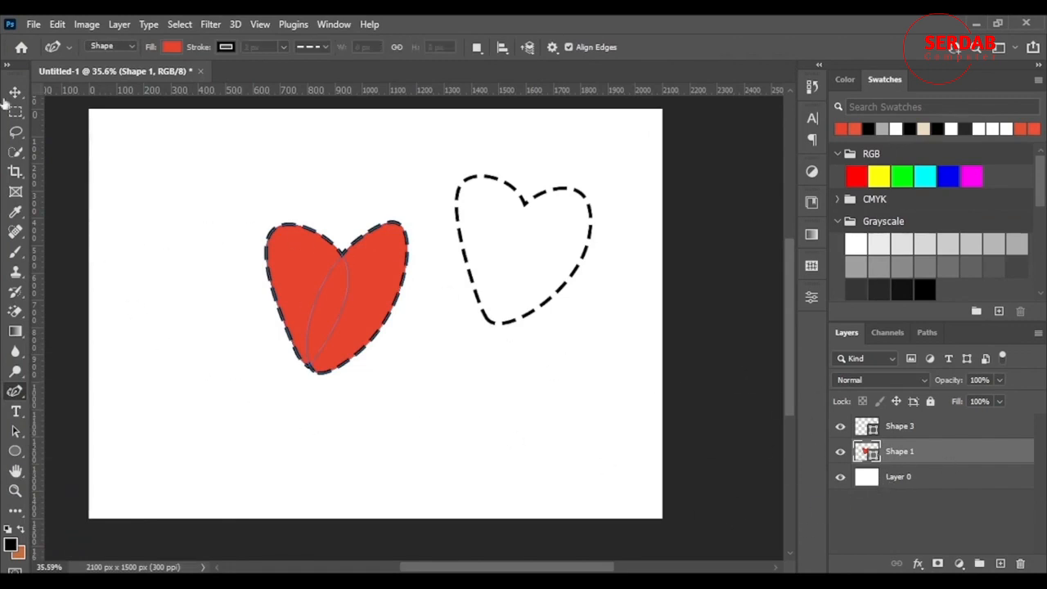
{"action": "left_click", "coordinate": [15, 93]}
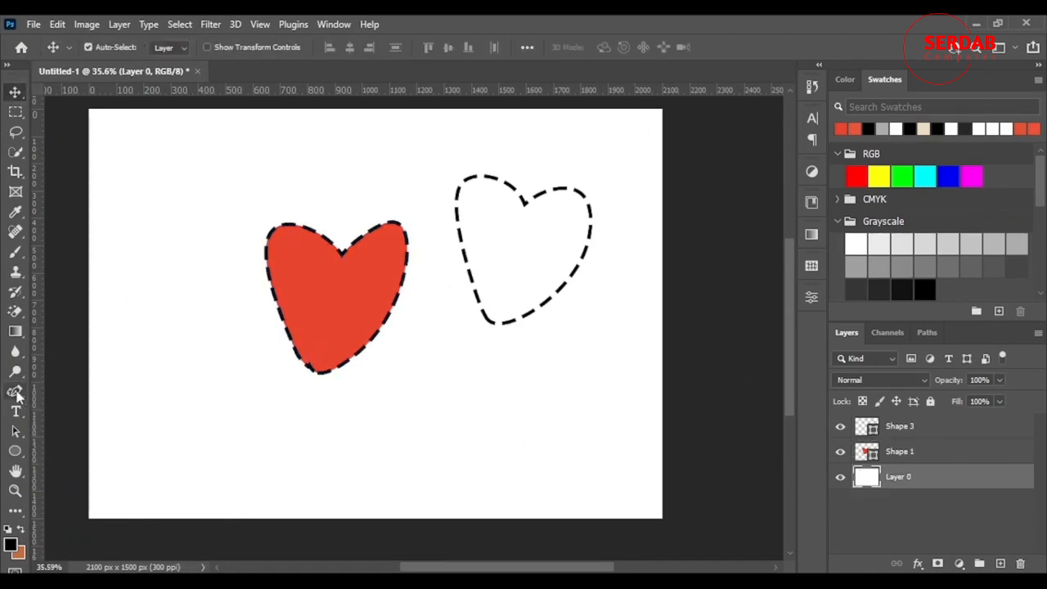
Select the Curvature Pen Tool with no stroke and set its path operation to Subtract Front Shape
{"action": "left_click", "coordinate": [16, 394]}
{"action": "left_click", "coordinate": [65, 425]}
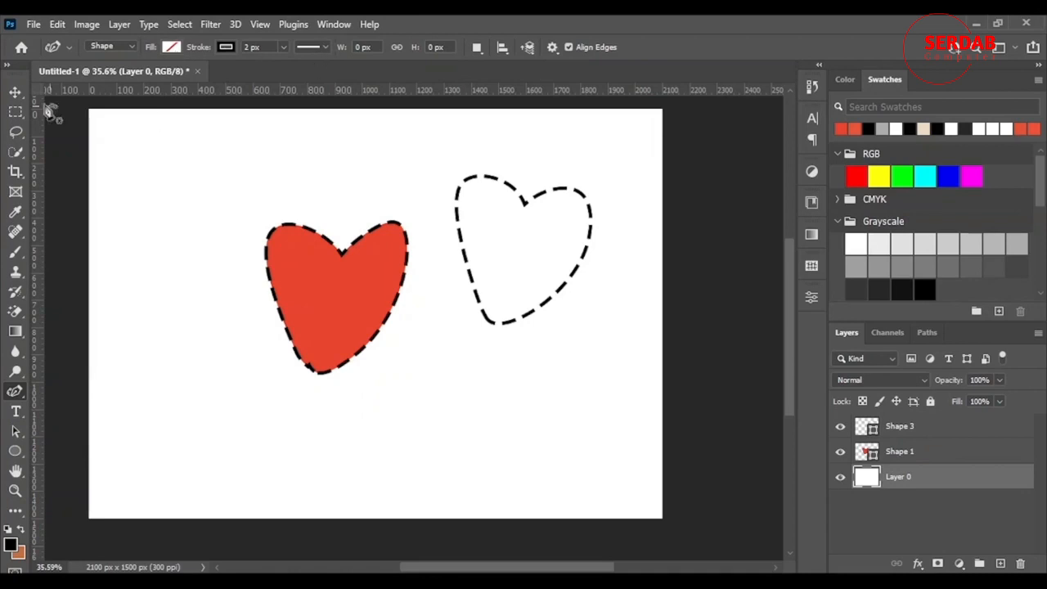
{"action": "left_click", "coordinate": [226, 48]}
{"action": "left_click", "coordinate": [133, 80]}
{"action": "left_click", "coordinate": [403, 18]}
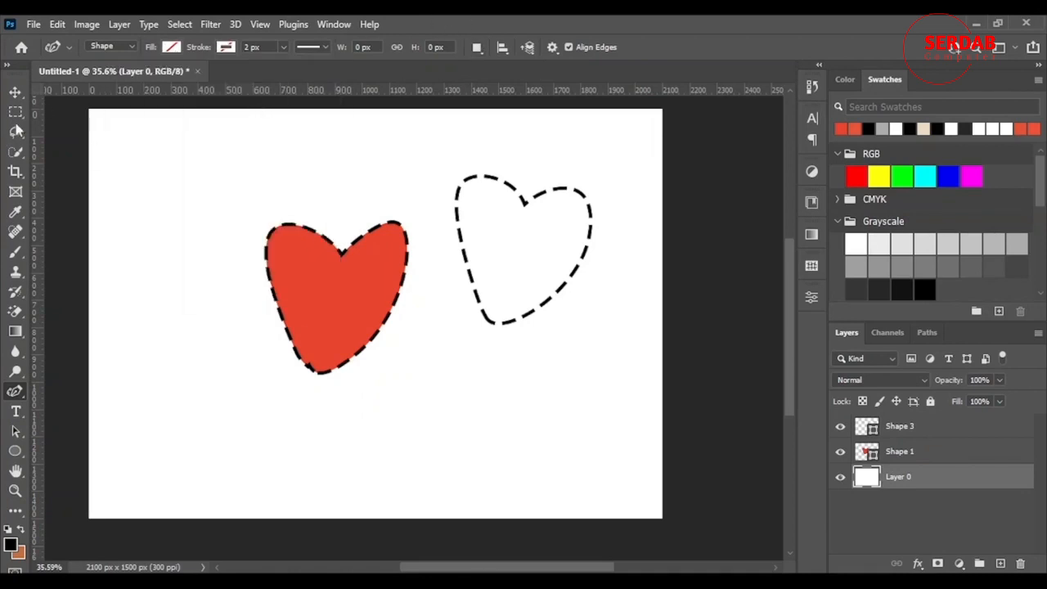
{"action": "left_click", "coordinate": [476, 49]}
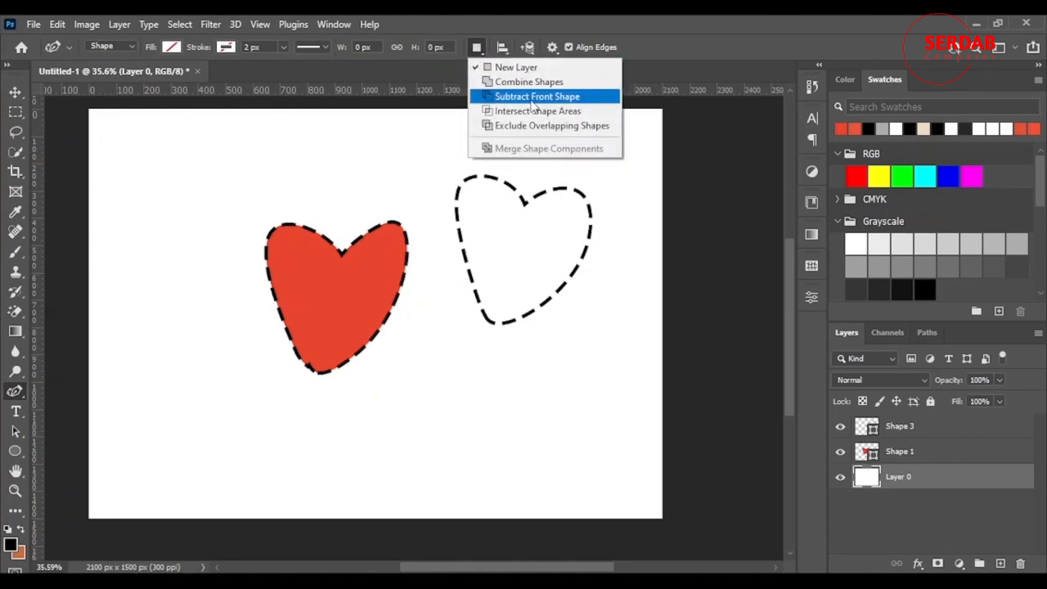
{"action": "left_click", "coordinate": [532, 98]}
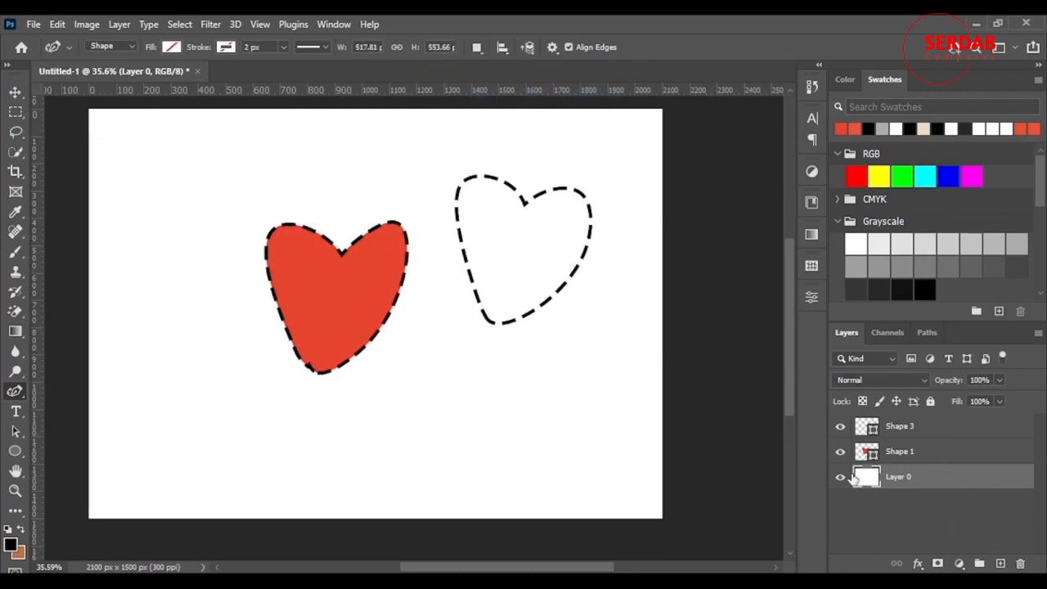
Select the red heart's layer and draw a rounded three-point hole inside the heart
{"action": "left_click", "coordinate": [905, 452]}
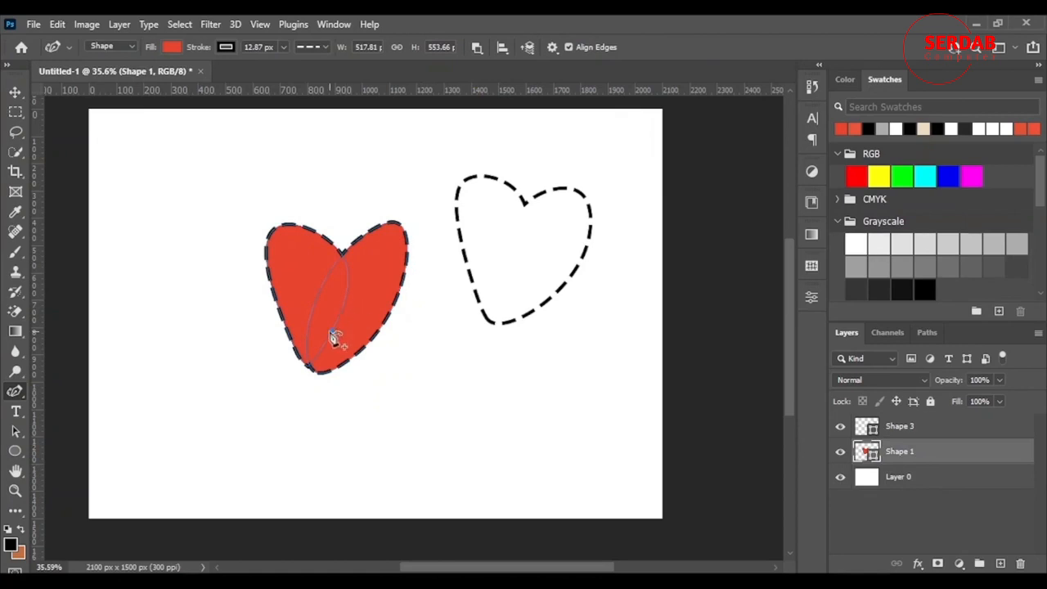
{"action": "scroll", "coordinate": [355, 321], "scroll_direction": "up", "scroll_amount": 1}
{"action": "left_click", "coordinate": [285, 263]}
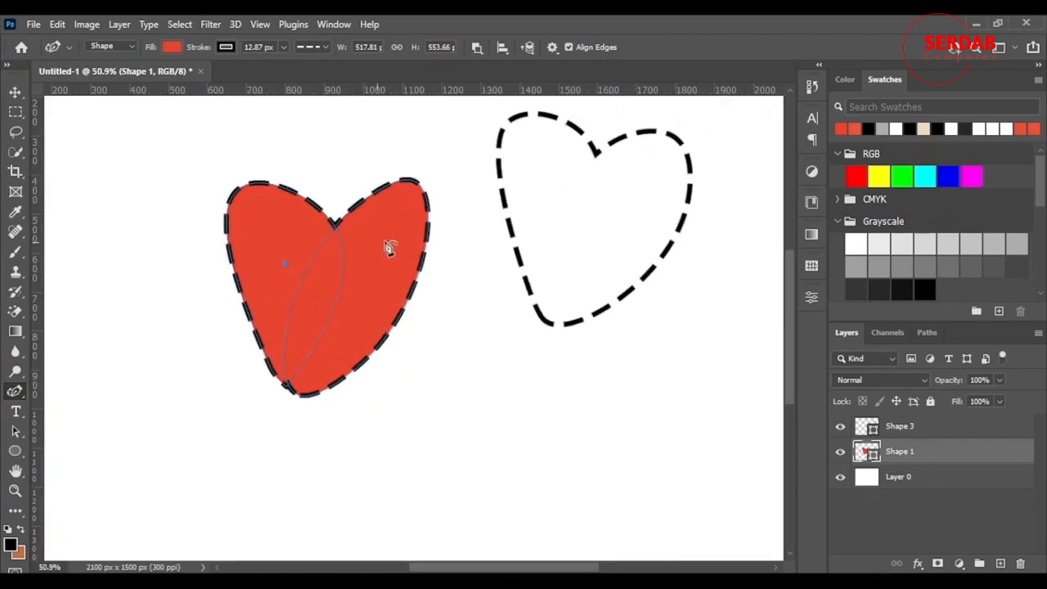
{"action": "left_click", "coordinate": [380, 263]}
{"action": "left_click", "coordinate": [285, 265]}
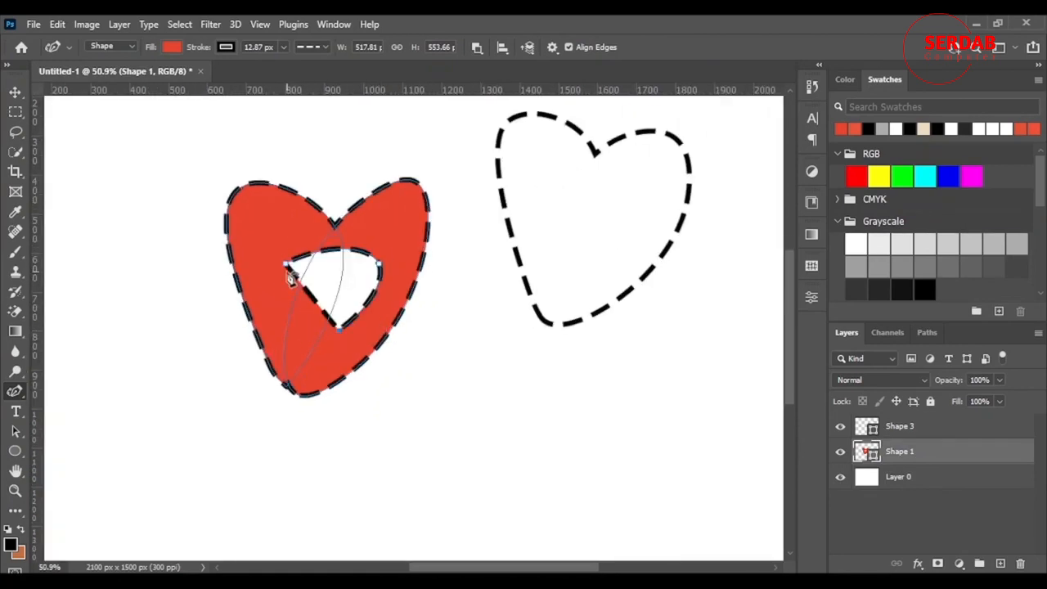
{"action": "left_click_drag", "start_coordinate": [290, 273], "coordinate": [323, 271]}
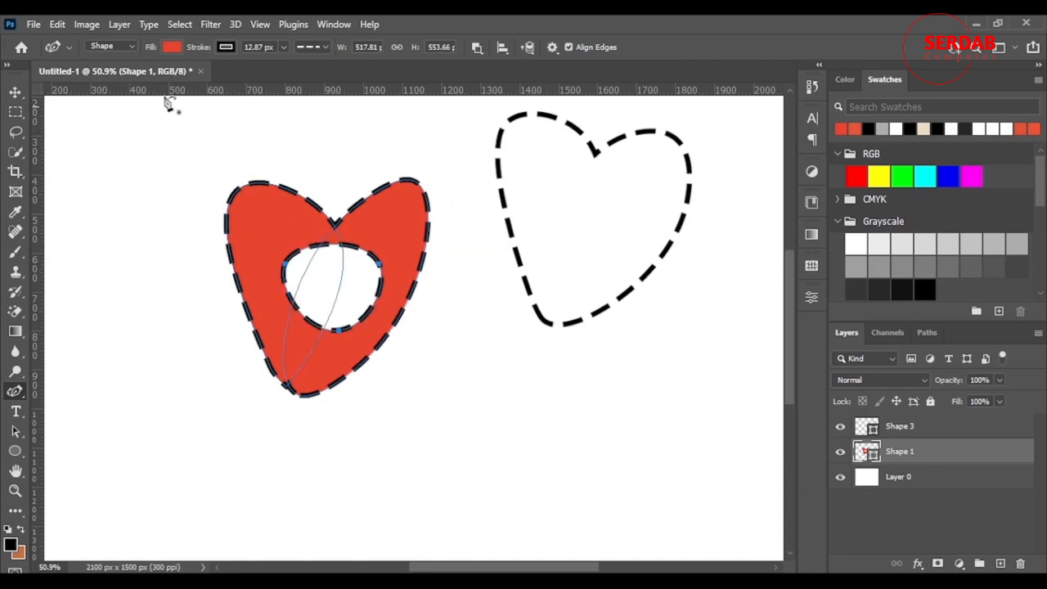
{"action": "left_click", "coordinate": [171, 47]}
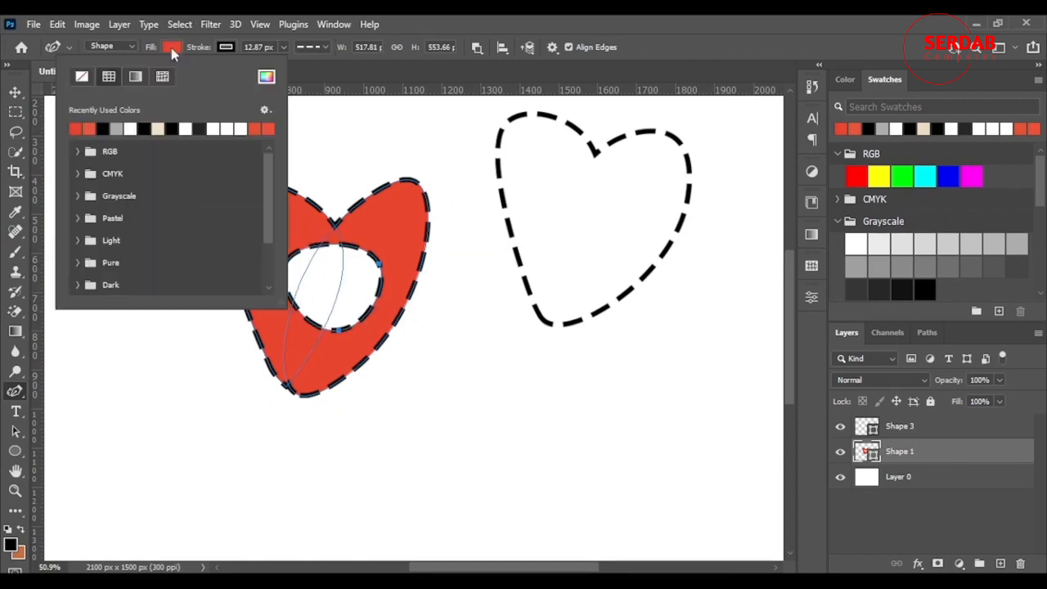
{"action": "left_click", "coordinate": [81, 76]}
{"action": "left_click", "coordinate": [226, 47]}
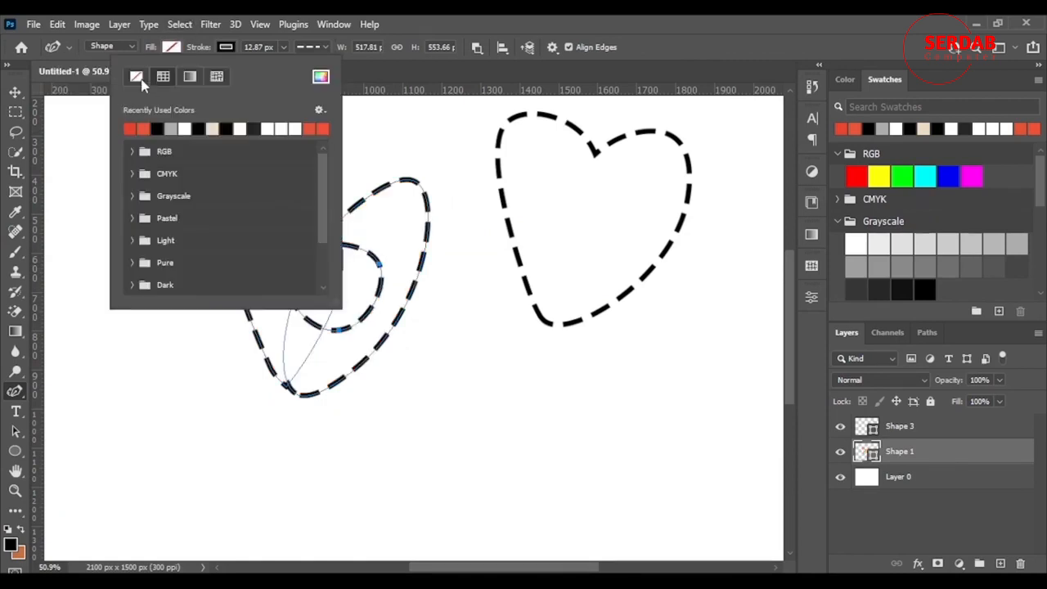
{"action": "left_click", "coordinate": [172, 46]}
{"action": "left_click", "coordinate": [172, 46]}
{"action": "left_click", "coordinate": [74, 128]}
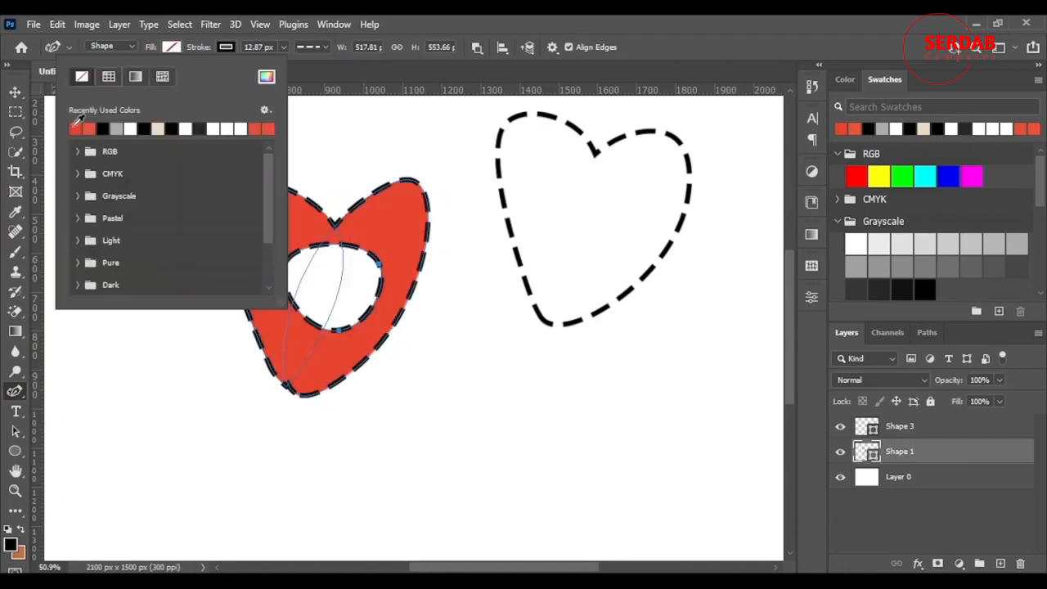
{"action": "left_click", "coordinate": [790, 23]}
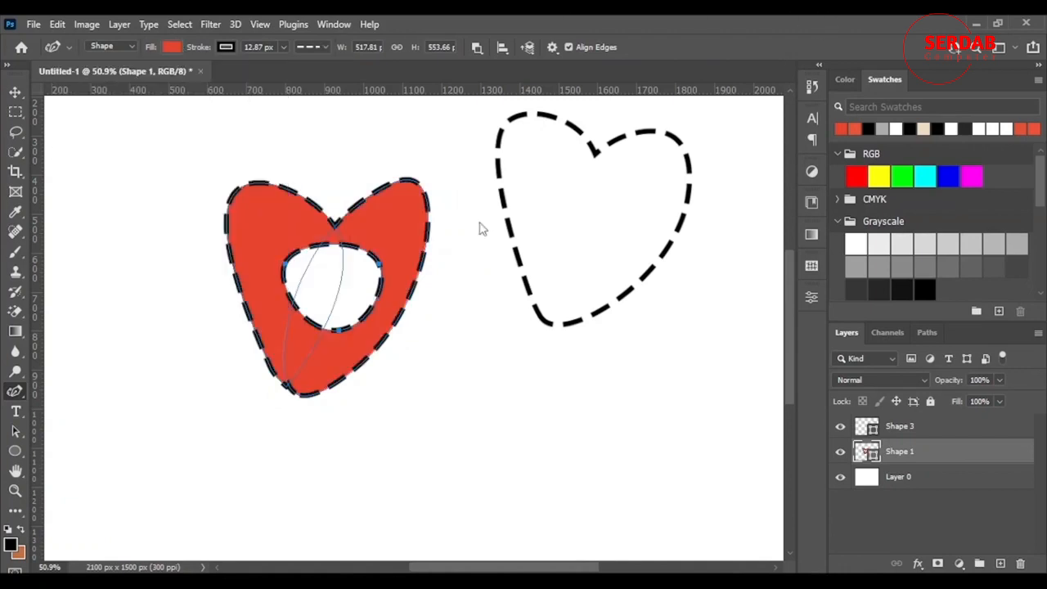
Switch to the Move tool and deselect the red heart by clicking the canvas
{"action": "left_click", "coordinate": [379, 273]}
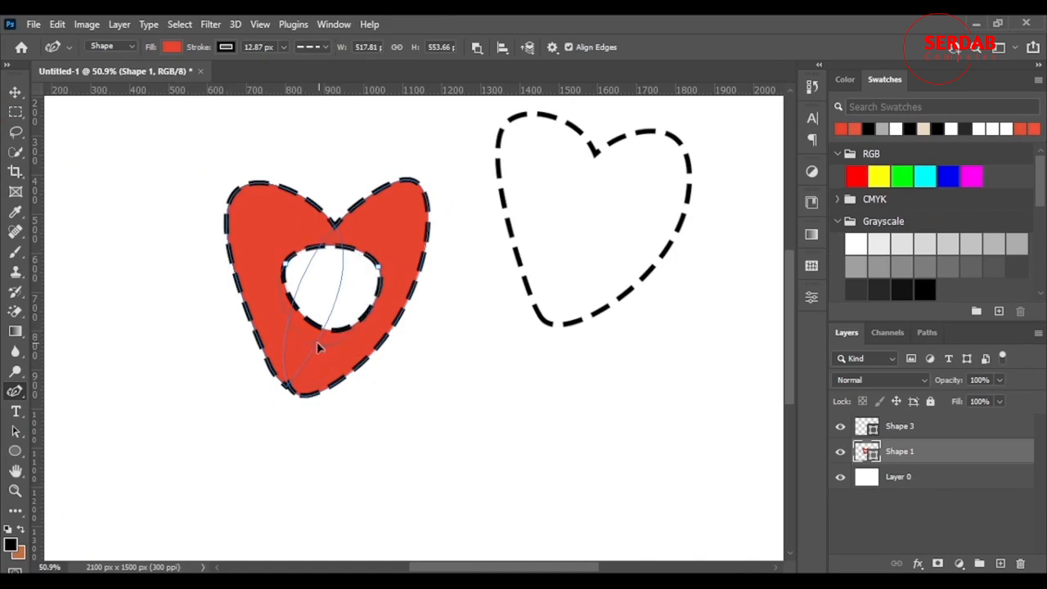
{"action": "scroll", "coordinate": [368, 327], "scroll_direction": "up", "scroll_amount": 1}
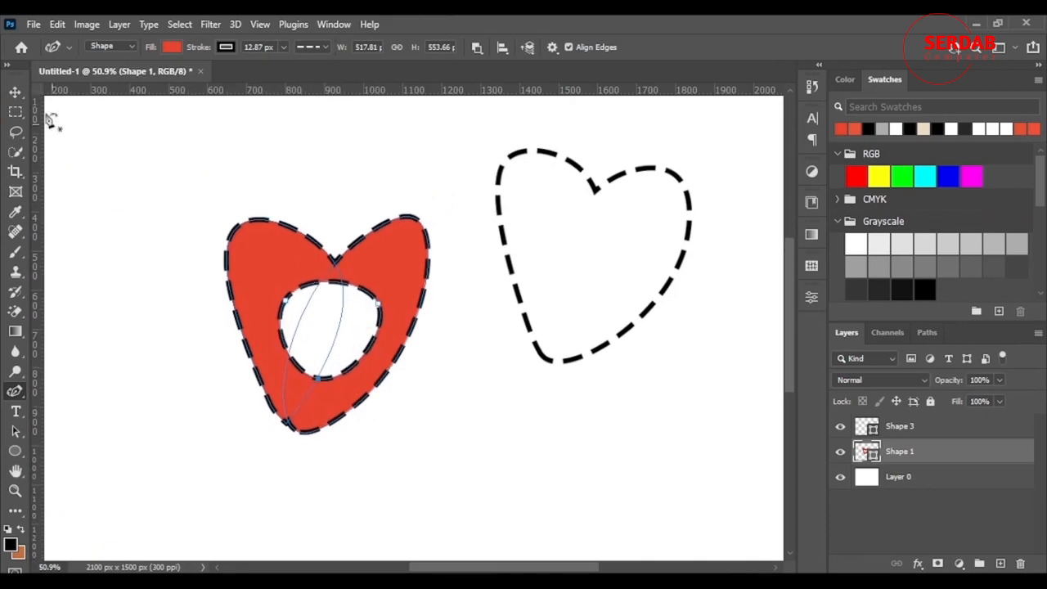
{"action": "left_click", "coordinate": [15, 93]}
{"action": "left_click", "coordinate": [201, 400]}
{"action": "scroll", "coordinate": [202, 401], "scroll_direction": "down", "scroll_amount": 2}
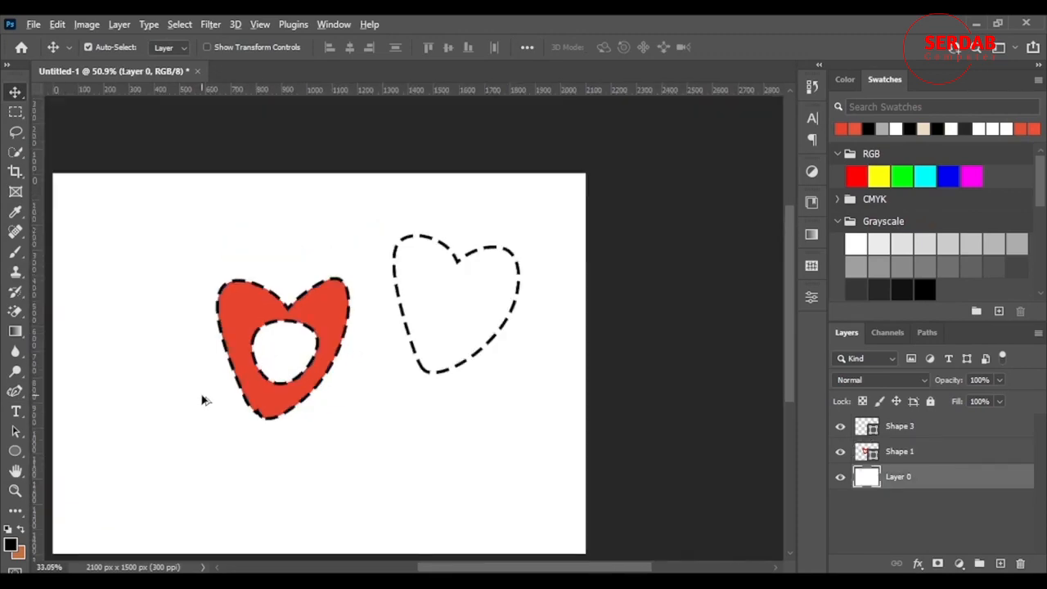
Hide and show Layer 0 to check the hole's transparency in the red heart
{"action": "left_click", "coordinate": [840, 481]}
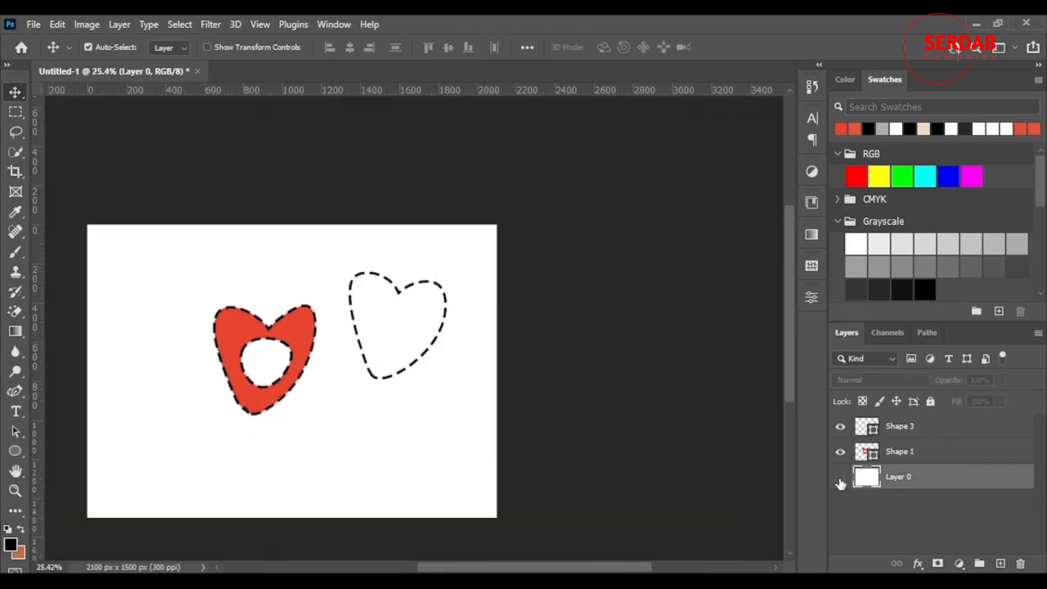
{"action": "scroll", "coordinate": [243, 381], "scroll_direction": "up", "scroll_amount": 2}
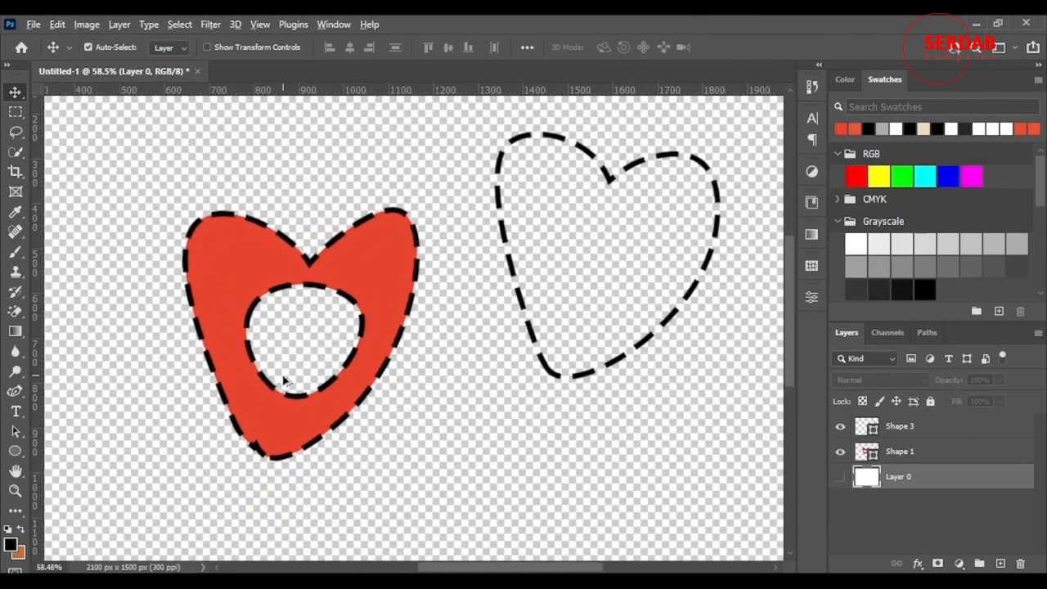
{"action": "scroll", "coordinate": [283, 380], "scroll_direction": "down", "scroll_amount": 2}
{"action": "mouse_move", "coordinate": [536, 563]}
{"action": "left_mouse_down"}
{"action": "mouse_move", "coordinate": [518, 565]}
{"action": "mouse_move", "coordinate": [530, 566]}
{"action": "left_mouse_up"}
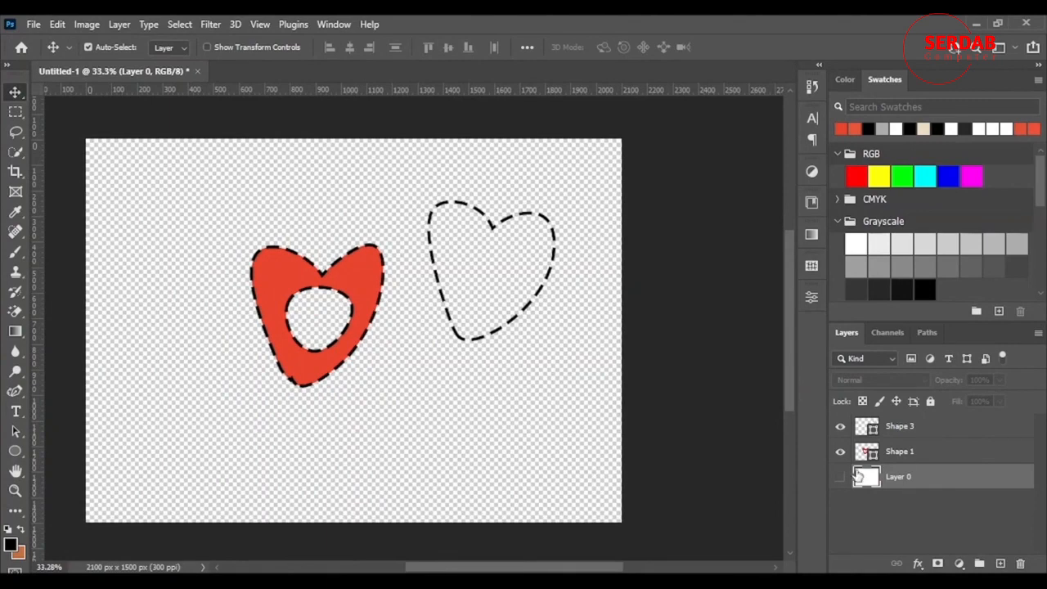
{"action": "left_click", "coordinate": [840, 477]}
Select the second heart's layer and set its fill to colour 00ffc0 in the Color Picker
{"action": "left_click", "coordinate": [935, 459]}
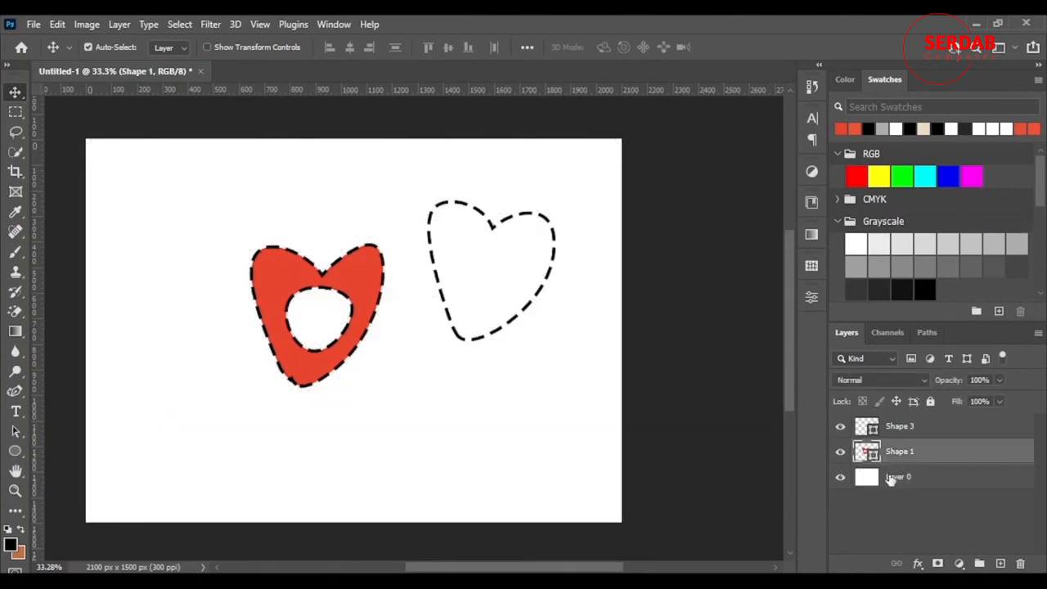
{"action": "left_click", "coordinate": [914, 431]}
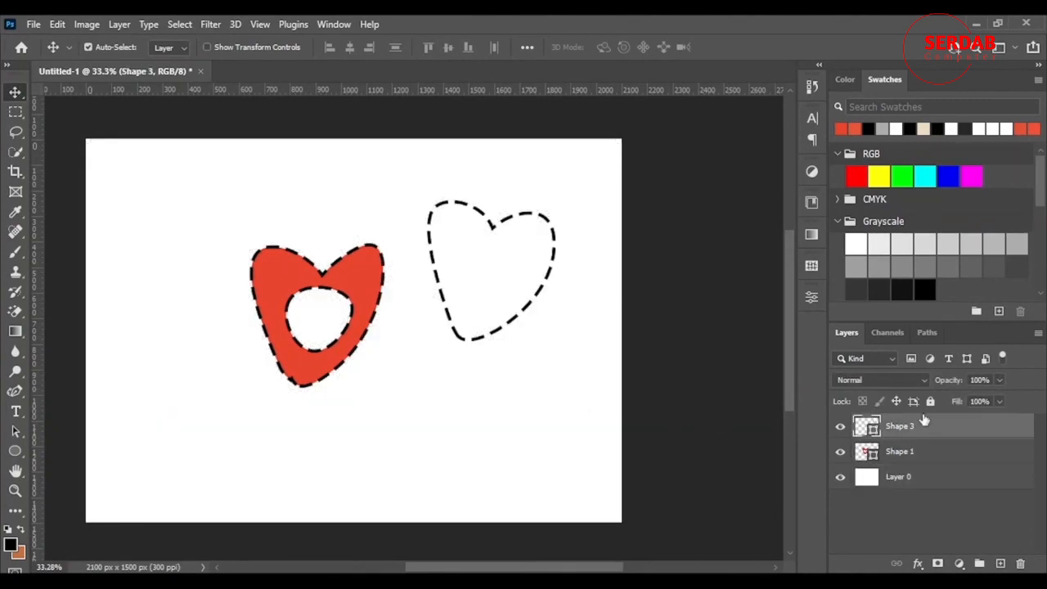
{"action": "left_click", "coordinate": [15, 396]}
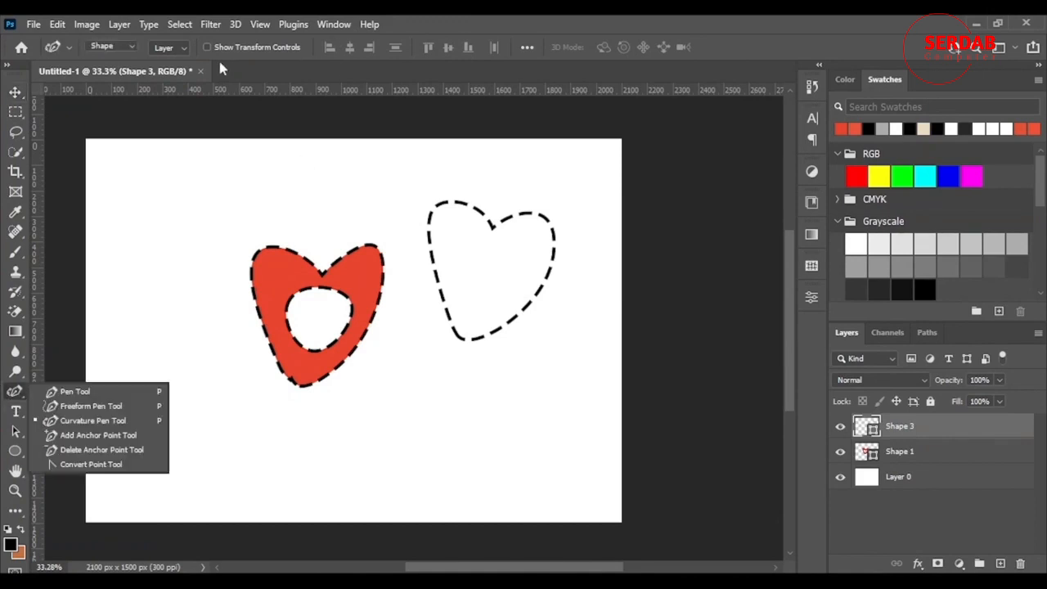
{"action": "left_click", "coordinate": [170, 47]}
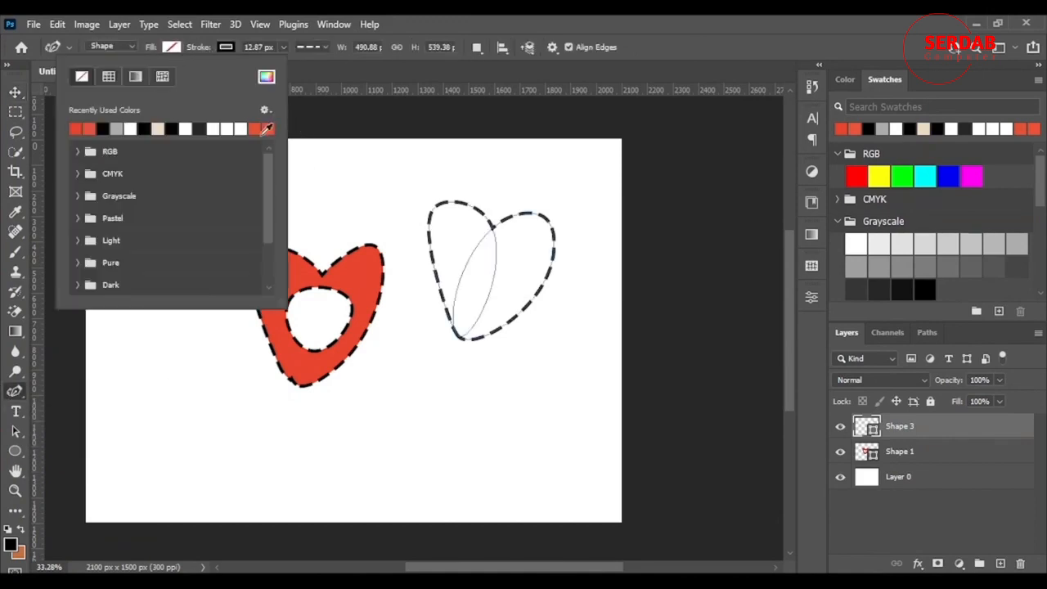
{"action": "left_click", "coordinate": [266, 76]}
{"action": "left_click", "coordinate": [855, 275]}
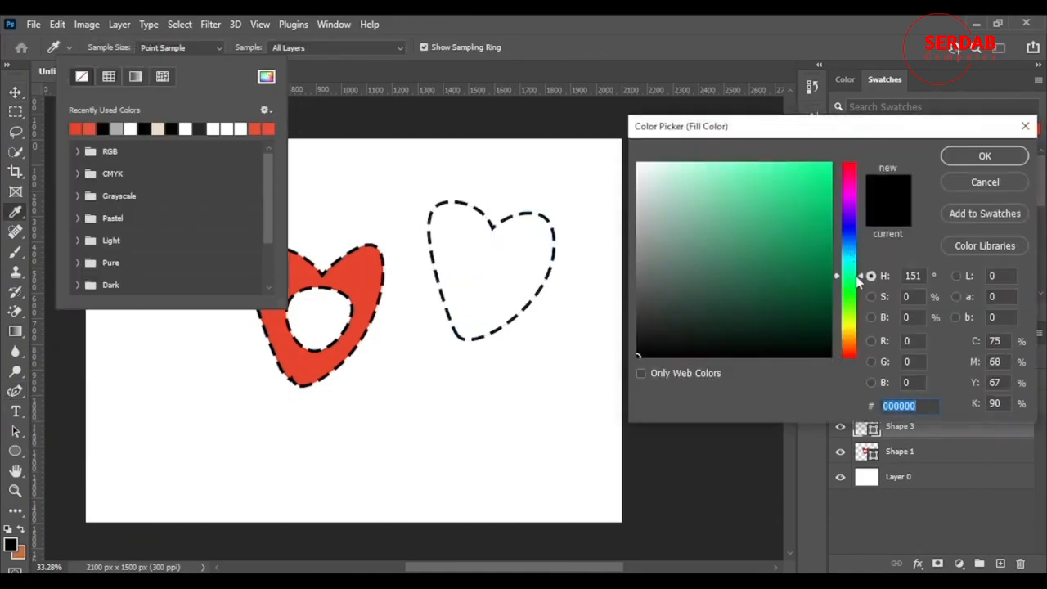
{"action": "left_click", "coordinate": [715, 274]}
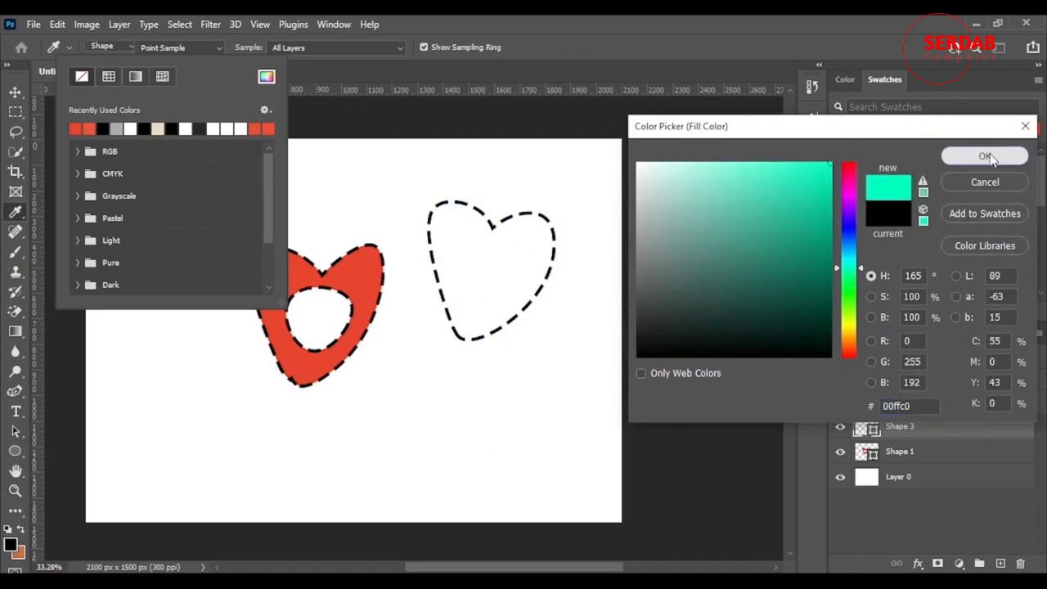
{"action": "left_click", "coordinate": [984, 155]}
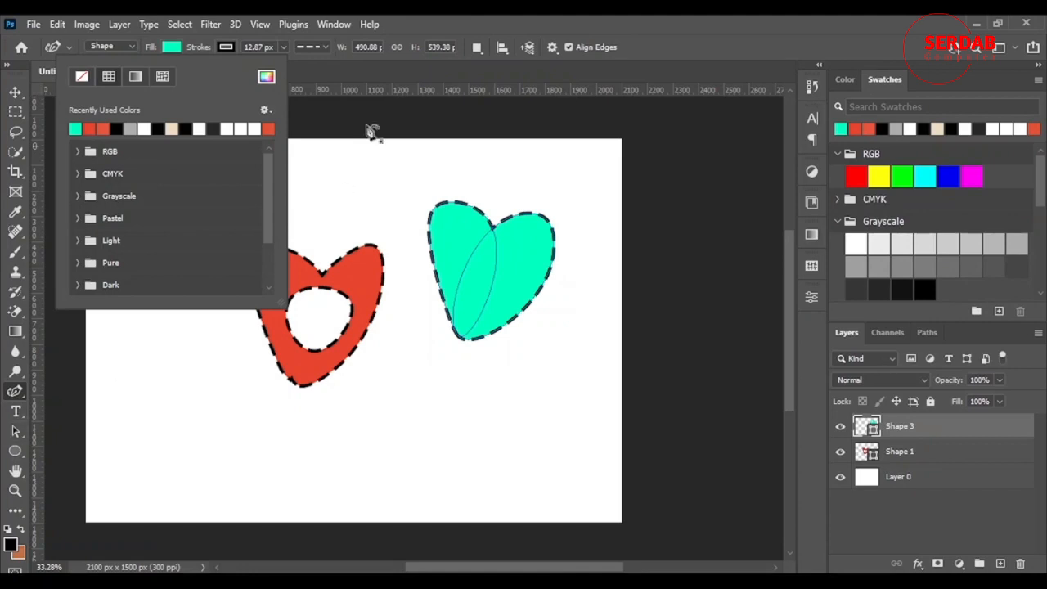
{"action": "left_click", "coordinate": [451, 19]}
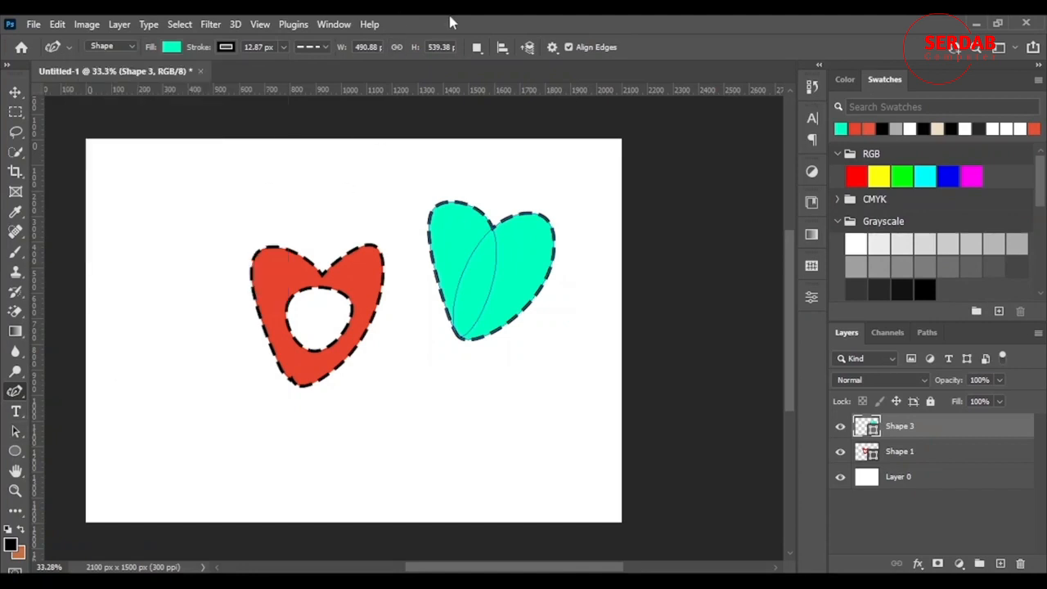
Deselect the teal heart by selecting Layer 0 with the Move tool
{"action": "left_click", "coordinate": [965, 460]}
{"action": "left_click", "coordinate": [951, 485]}
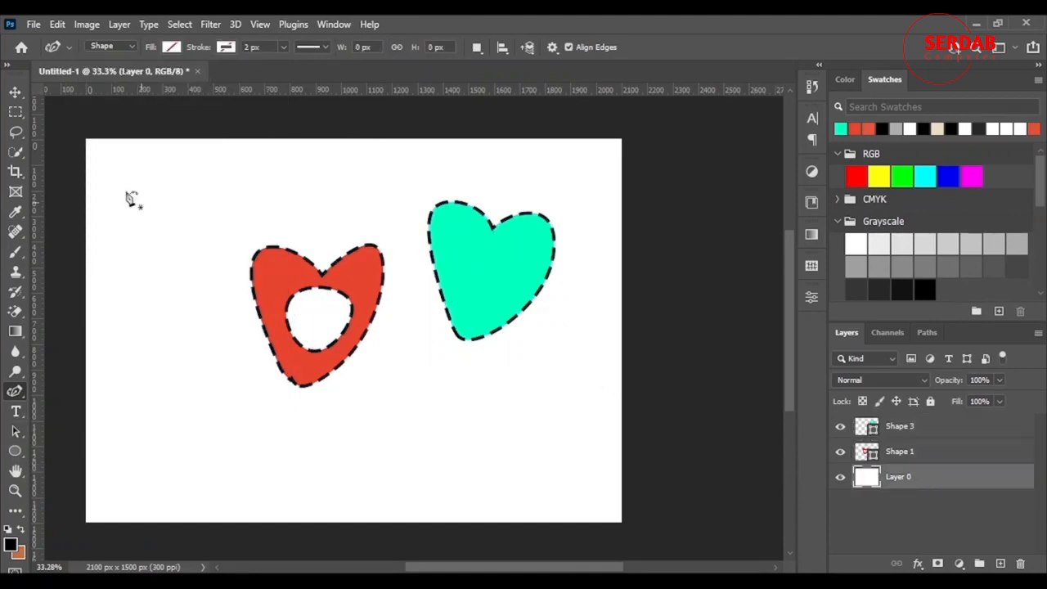
{"action": "left_click", "coordinate": [13, 92]}
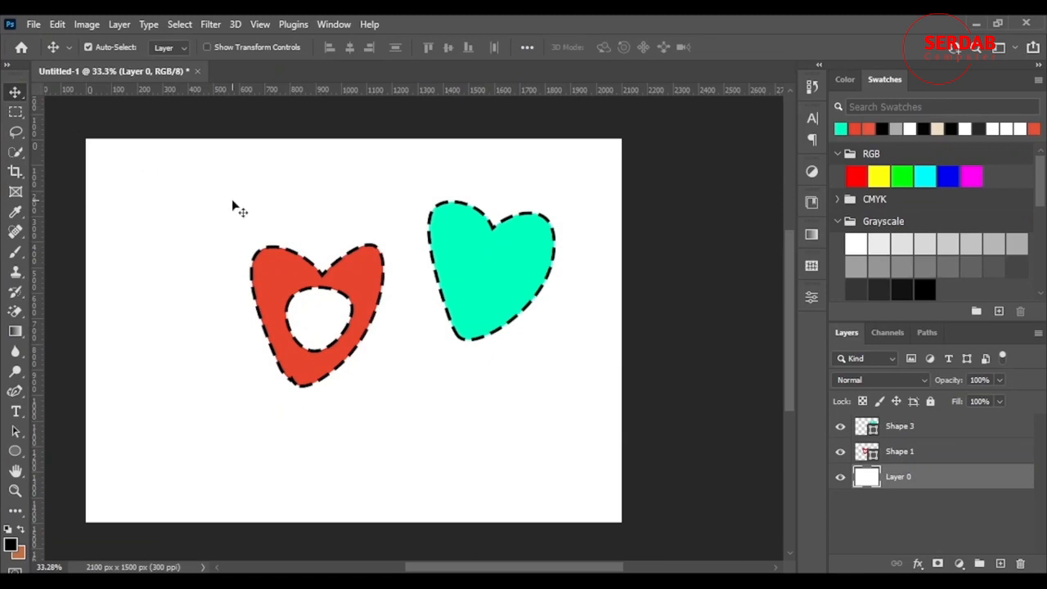
Set the path operation to Intersect Shape Areas and draw a curved path over the teal heart with the Curvature Pen
{"action": "left_click", "coordinate": [15, 391]}
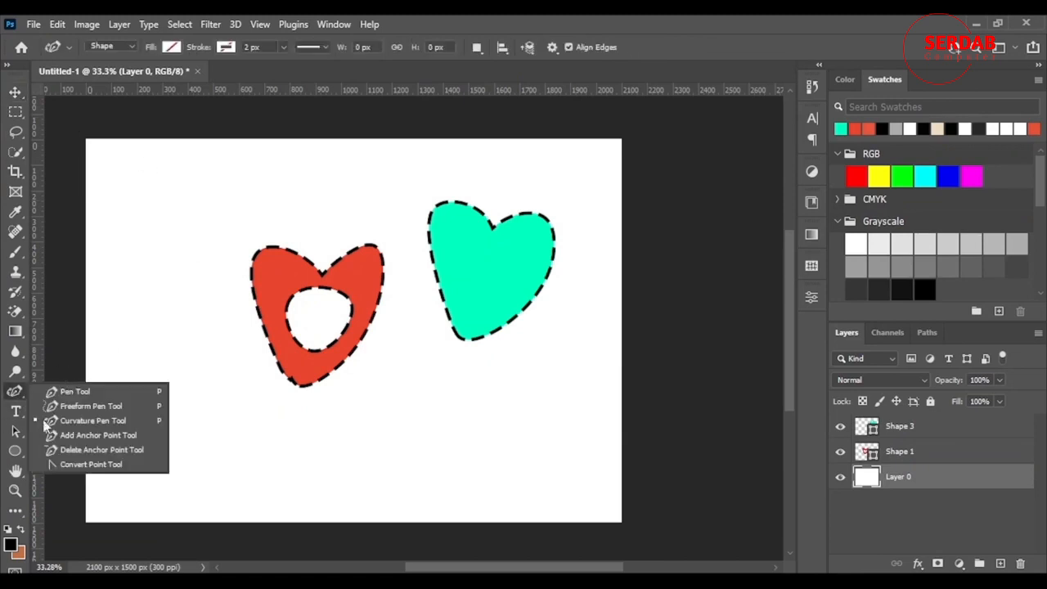
{"action": "left_click", "coordinate": [905, 428]}
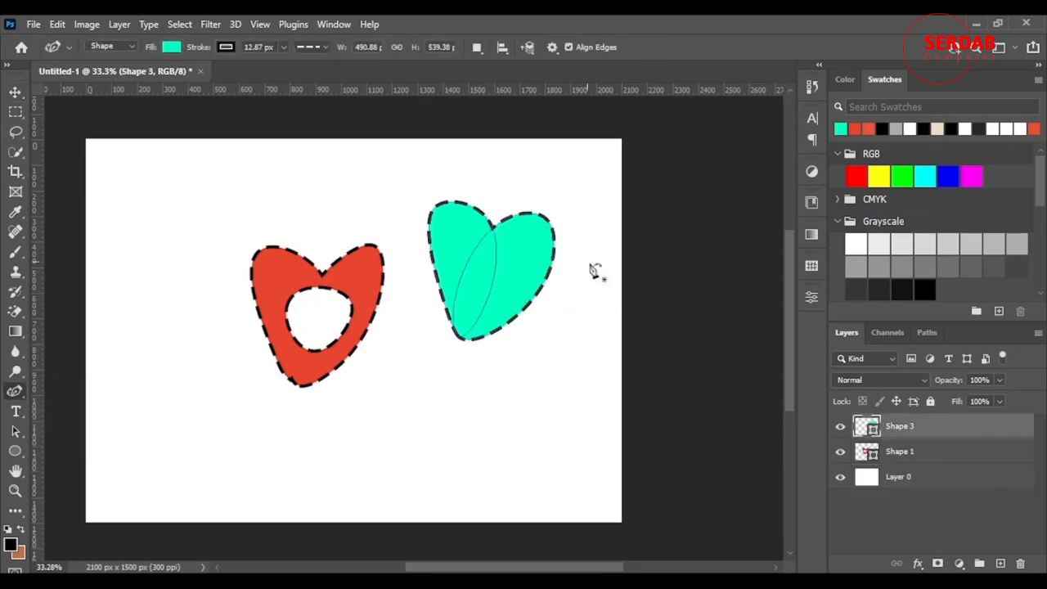
{"action": "scroll", "coordinate": [556, 274], "scroll_direction": "up", "scroll_amount": 3}
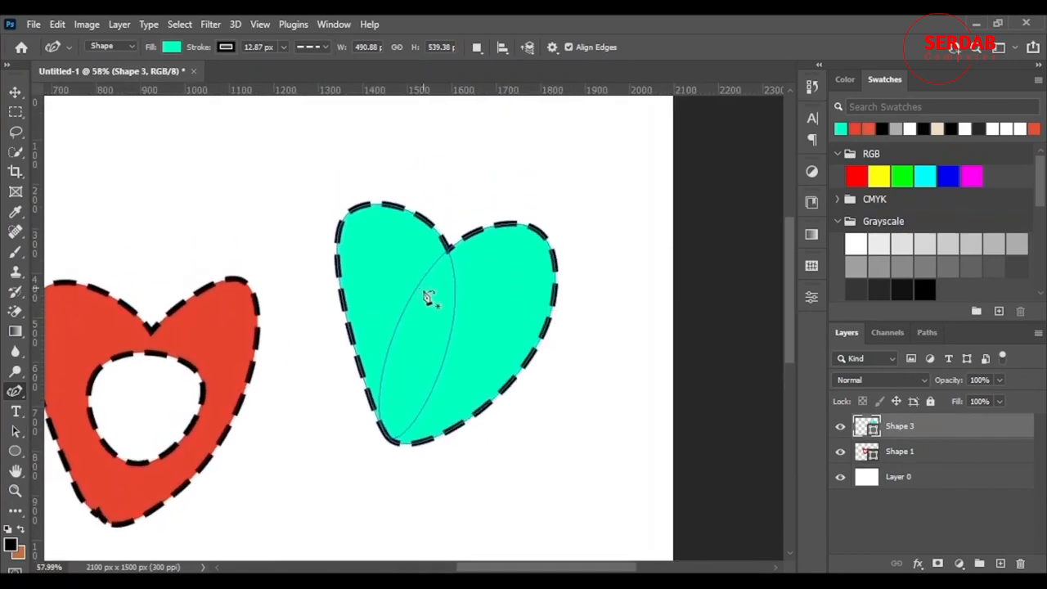
{"action": "left_click", "coordinate": [478, 47]}
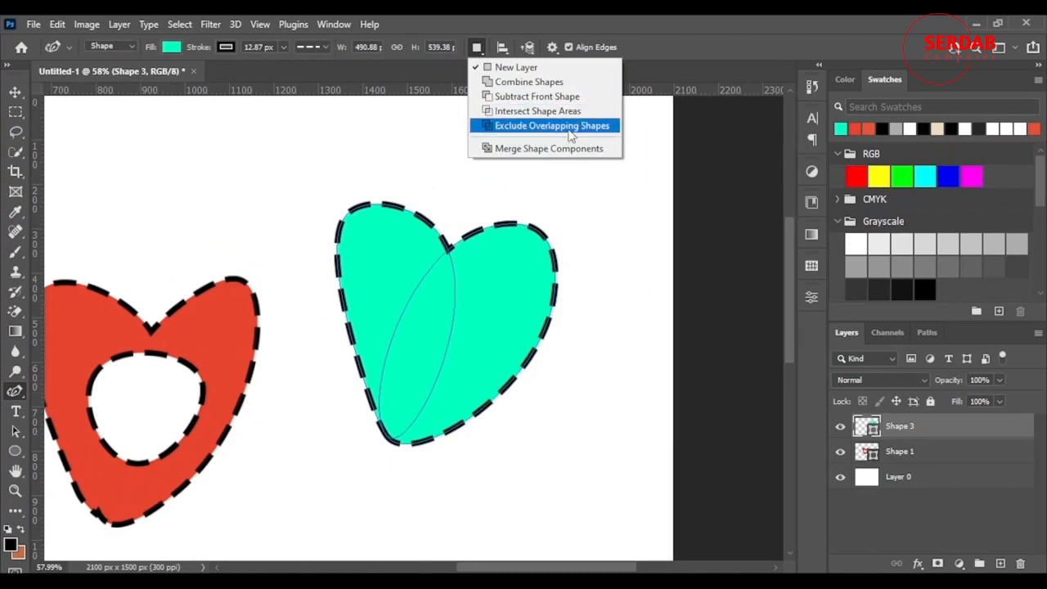
{"action": "left_click", "coordinate": [533, 112]}
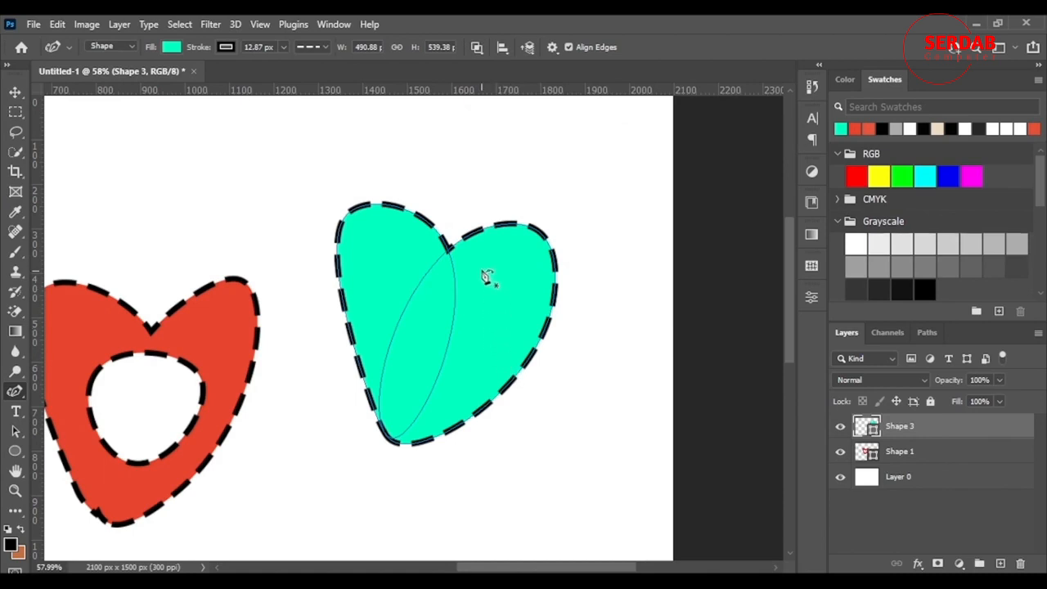
{"action": "left_click", "coordinate": [473, 157]}
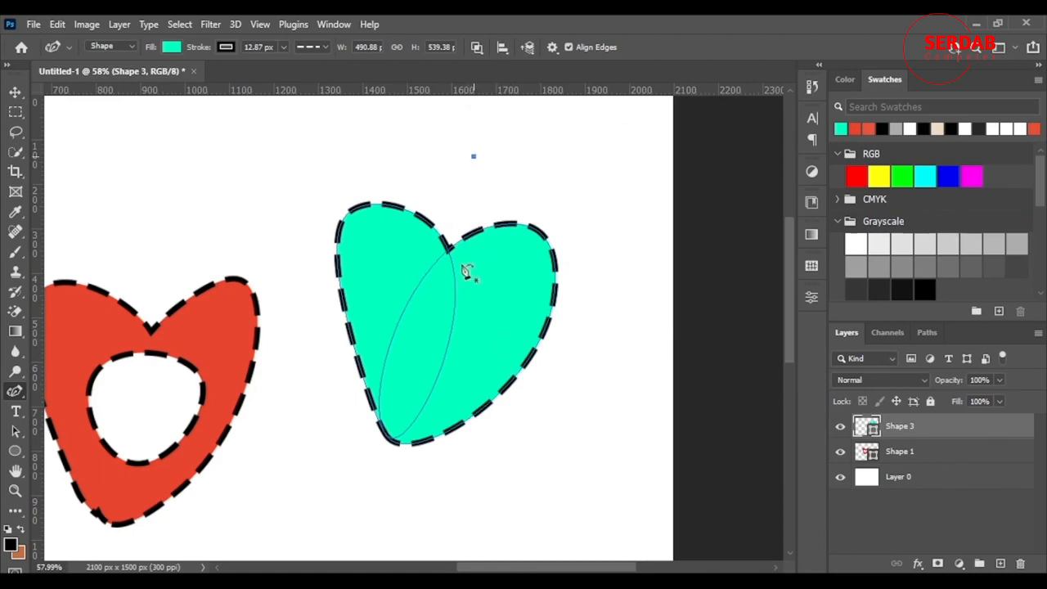
{"action": "left_click", "coordinate": [561, 395]}
{"action": "left_click_drag", "start_coordinate": [530, 302], "coordinate": [477, 355]}
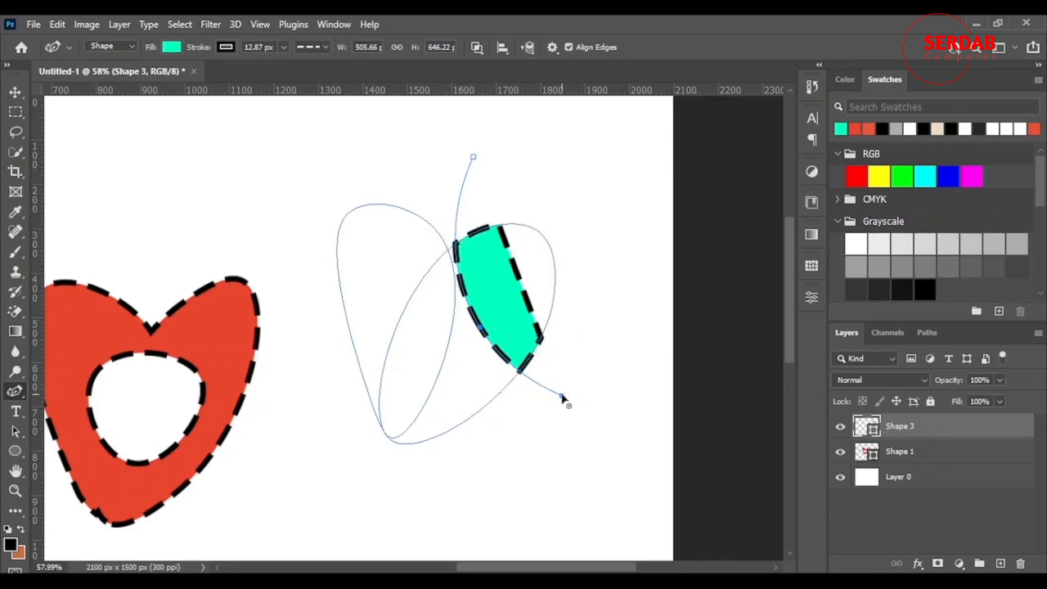
{"action": "left_click", "coordinate": [473, 156]}
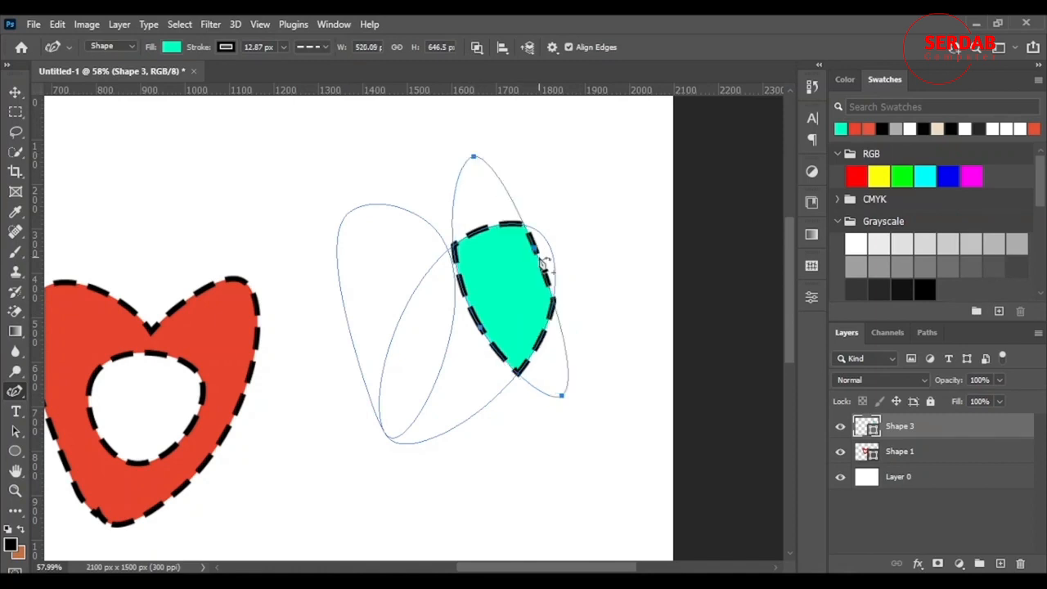
{"action": "left_click_drag", "start_coordinate": [541, 255], "coordinate": [574, 243]}
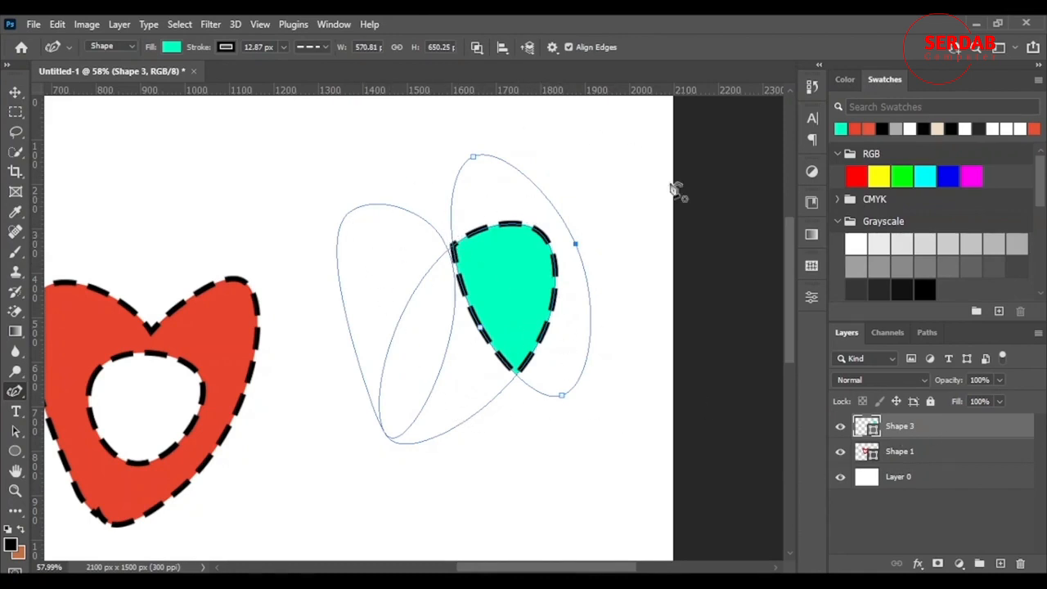
{"action": "key", "text": "Return"}
{"action": "scroll", "coordinate": [420, 320], "scroll_direction": "down", "scroll_amount": 3}
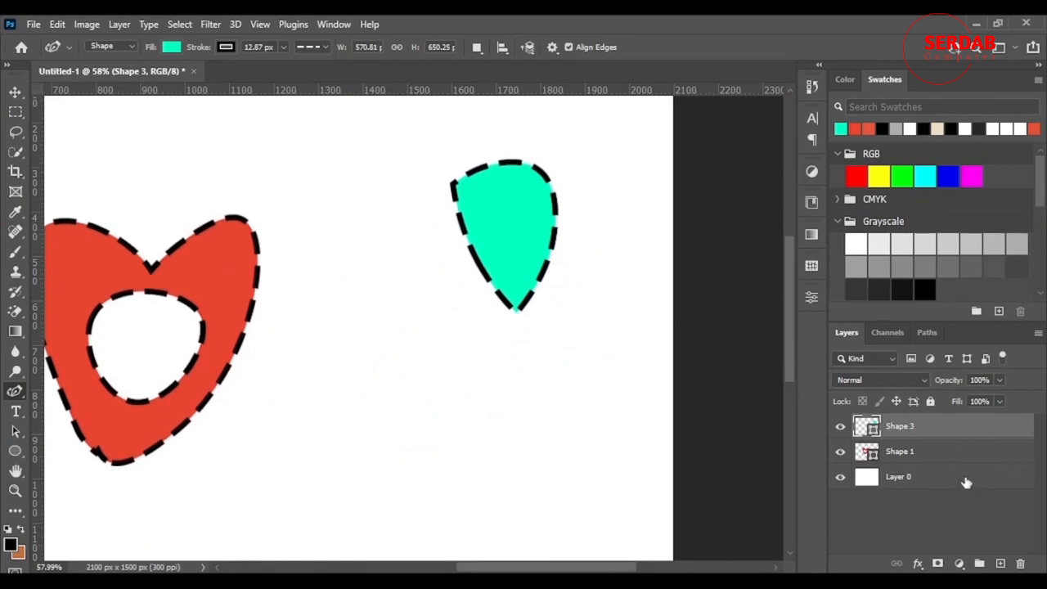
{"action": "left_click", "coordinate": [965, 482]}
{"action": "left_click", "coordinate": [947, 433]}
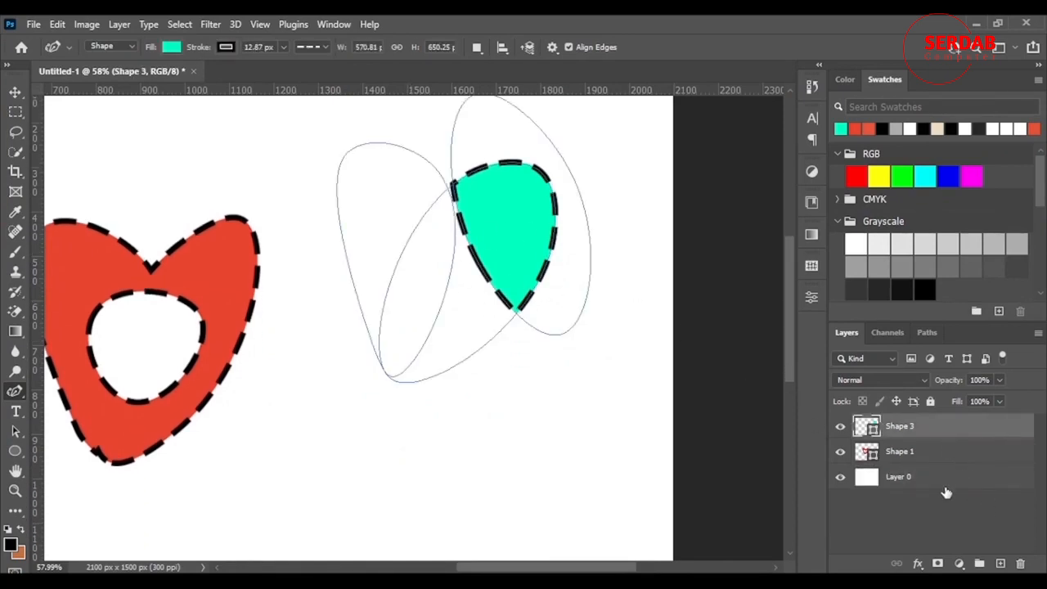
{"action": "left_click", "coordinate": [940, 476]}
{"action": "left_click", "coordinate": [15, 92]}
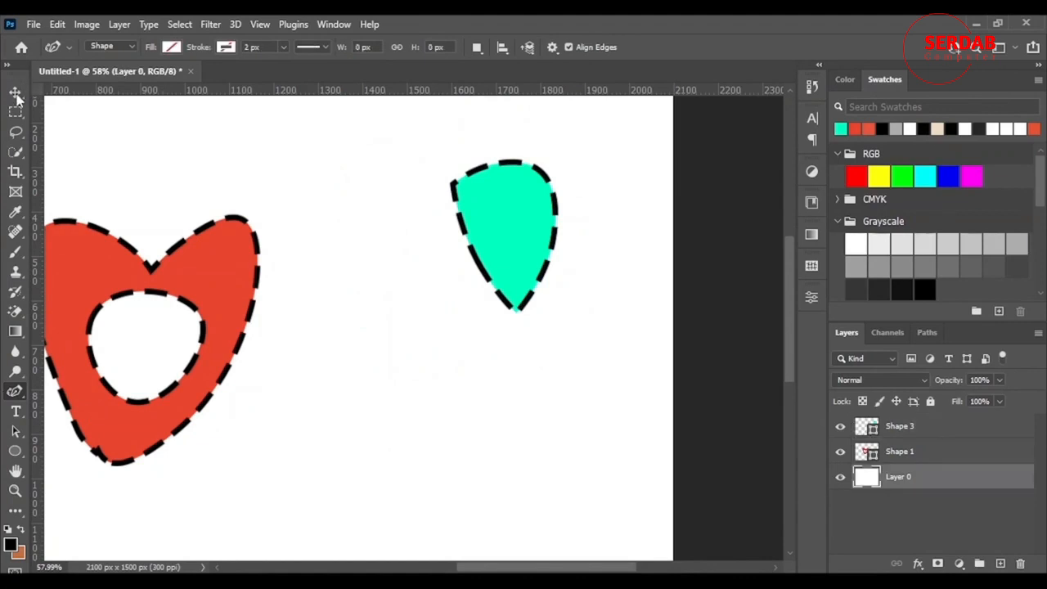
{"action": "left_click", "coordinate": [16, 391]}
Switch to Exclude Overlapping Shapes, draw a large circular path around the teal shape, then delete the teal shape layer
{"action": "left_click", "coordinate": [950, 430]}
{"action": "left_click", "coordinate": [950, 429]}
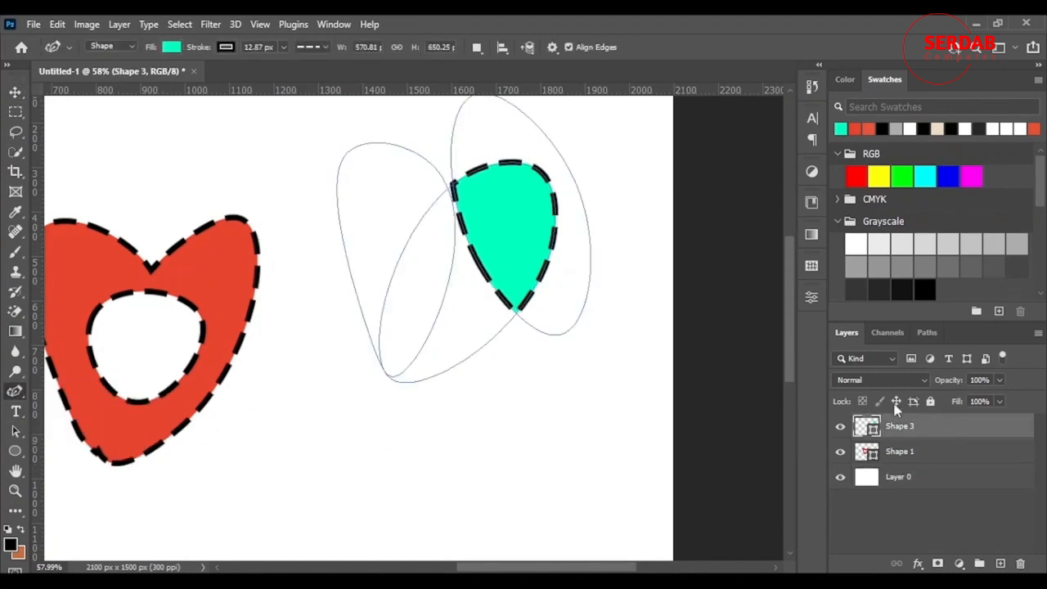
{"action": "left_click", "coordinate": [477, 48]}
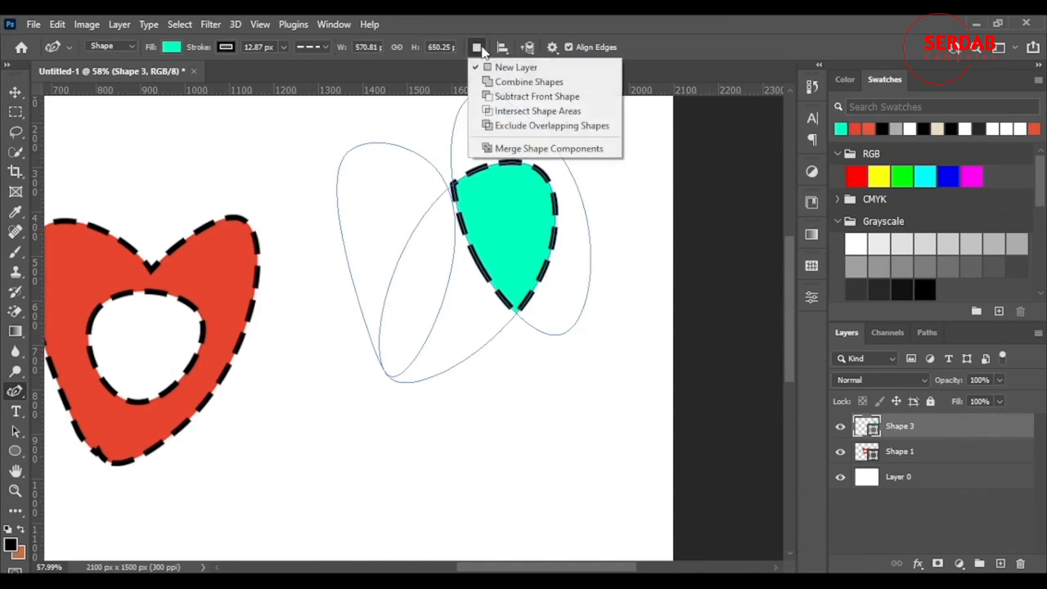
{"action": "left_click", "coordinate": [564, 133]}
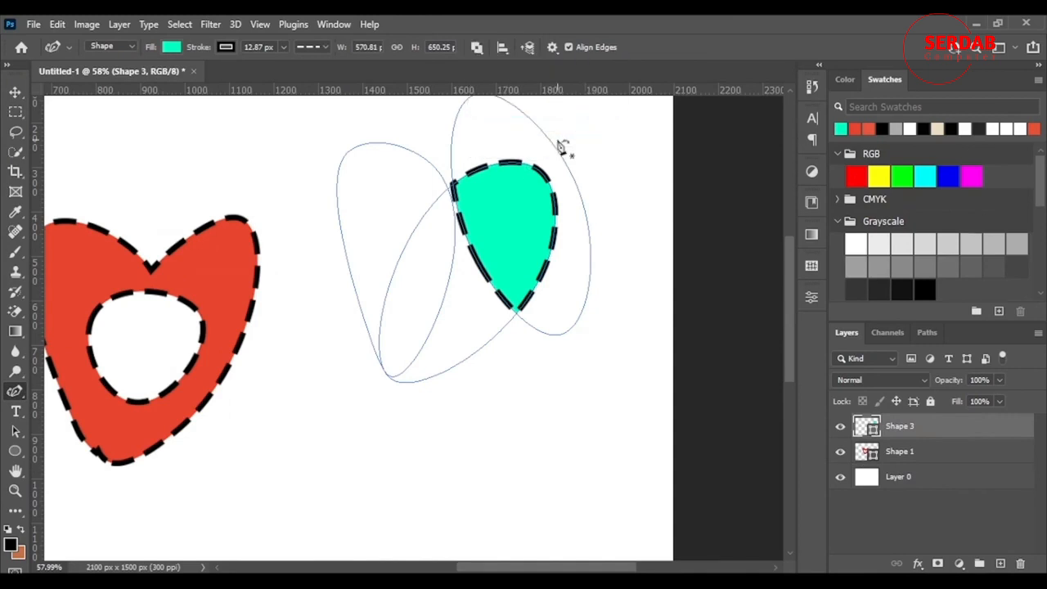
{"action": "left_click", "coordinate": [390, 118]}
{"action": "left_click", "coordinate": [373, 363]}
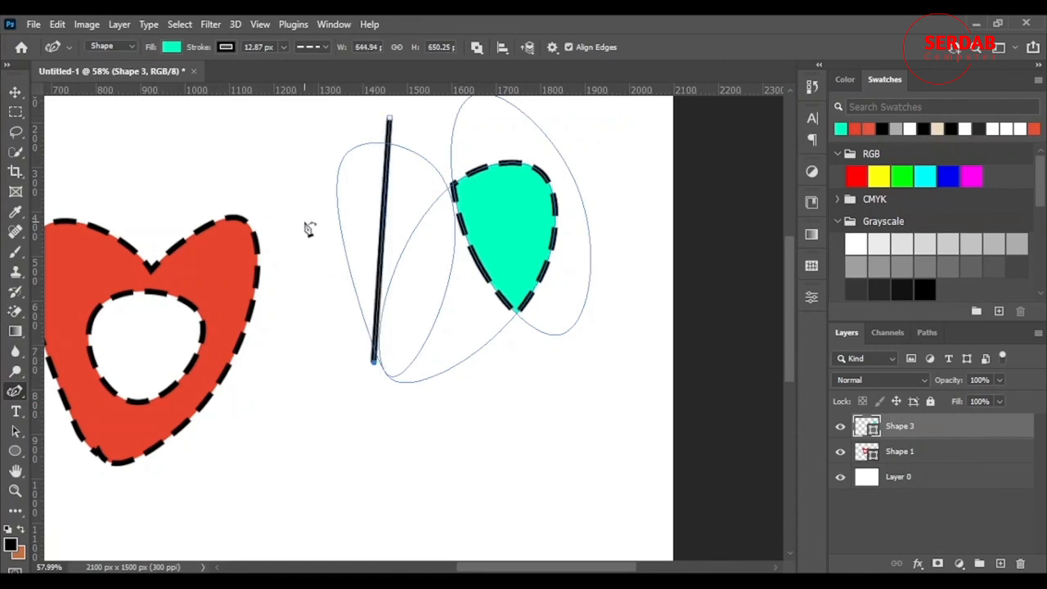
{"action": "left_click", "coordinate": [390, 118]}
{"action": "left_click_drag", "start_coordinate": [390, 118], "coordinate": [479, 191]}
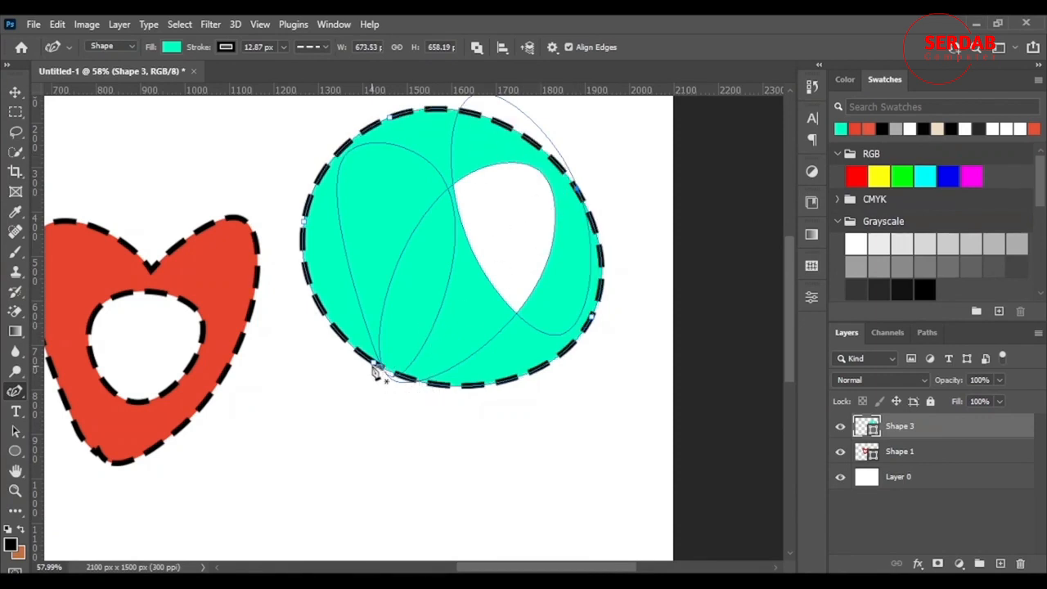
{"action": "left_click_drag", "start_coordinate": [384, 391], "coordinate": [373, 393]}
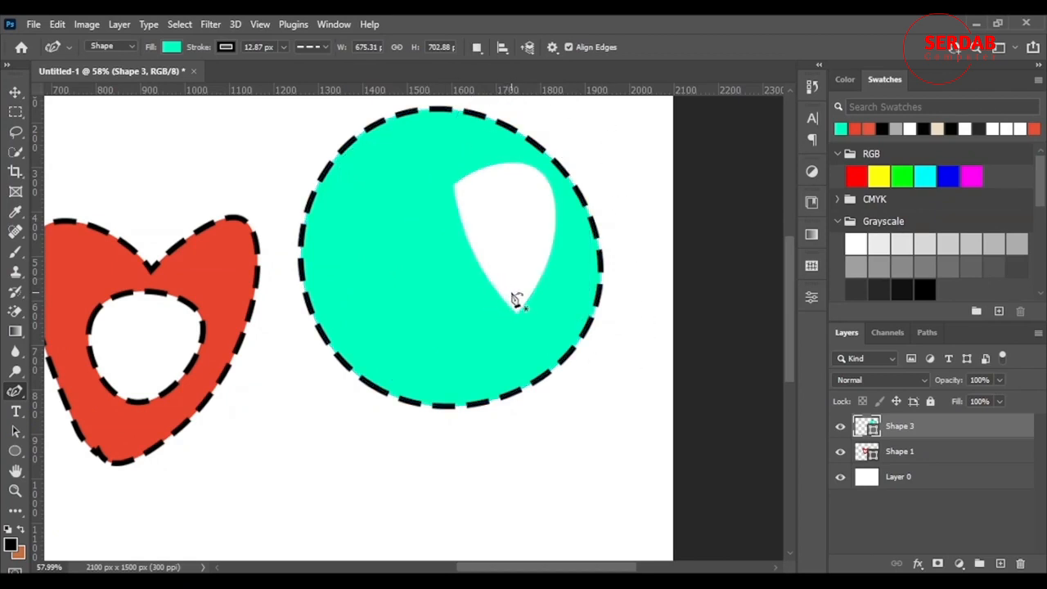
{"action": "key", "text": "Delete"}
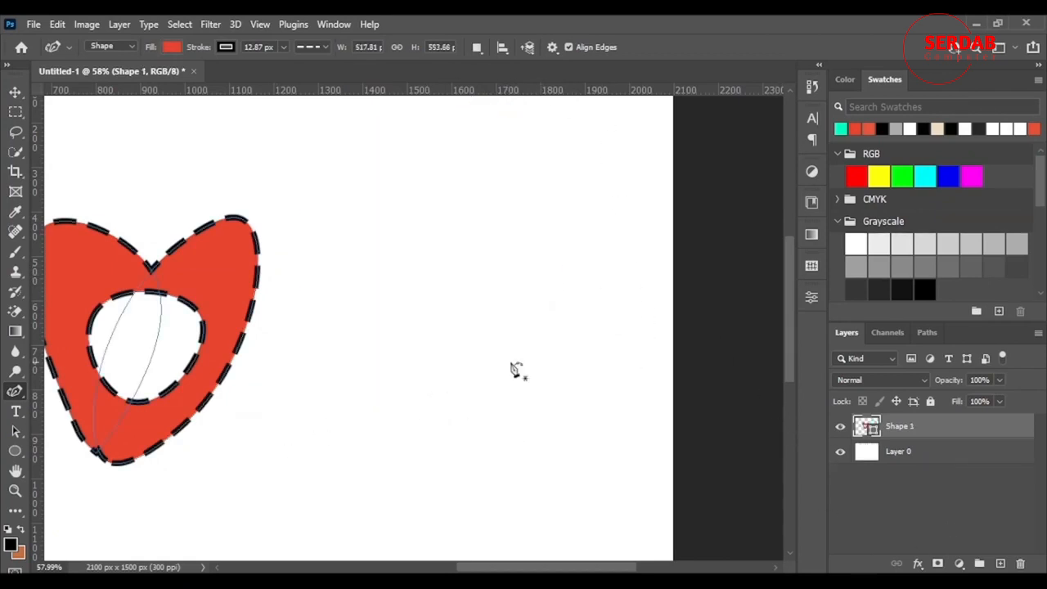
Draw a new closed rounded red shape about 680 by 695 px with the Curvature Pen
{"action": "left_click", "coordinate": [425, 386]}
{"action": "left_click", "coordinate": [361, 178]}
{"action": "left_click_drag", "start_coordinate": [634, 158], "coordinate": [598, 280]}
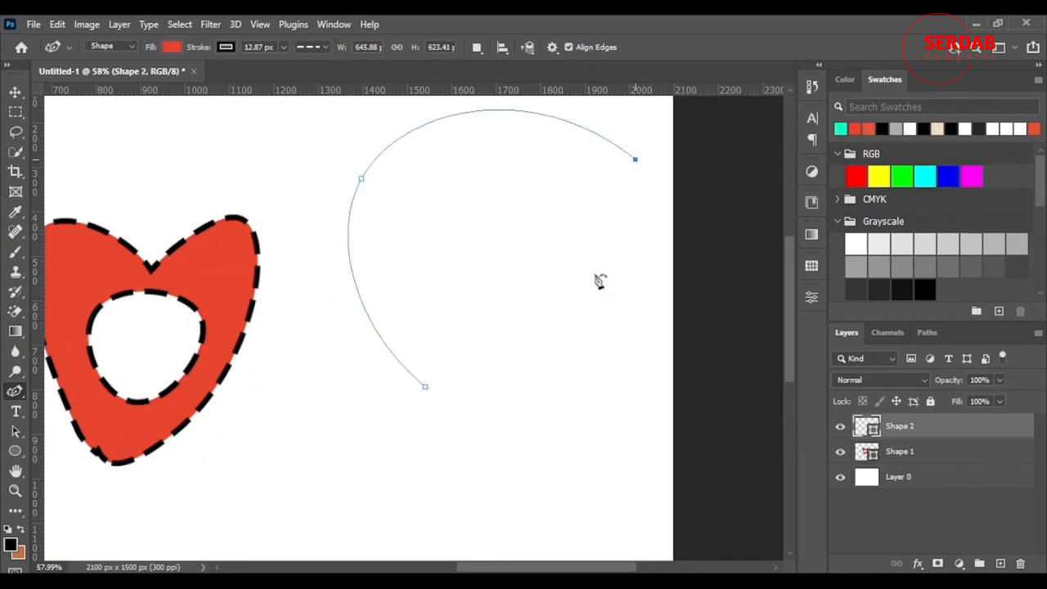
{"action": "left_click_drag", "start_coordinate": [496, 415], "coordinate": [483, 425]}
{"action": "left_click_drag", "start_coordinate": [427, 394], "coordinate": [428, 429]}
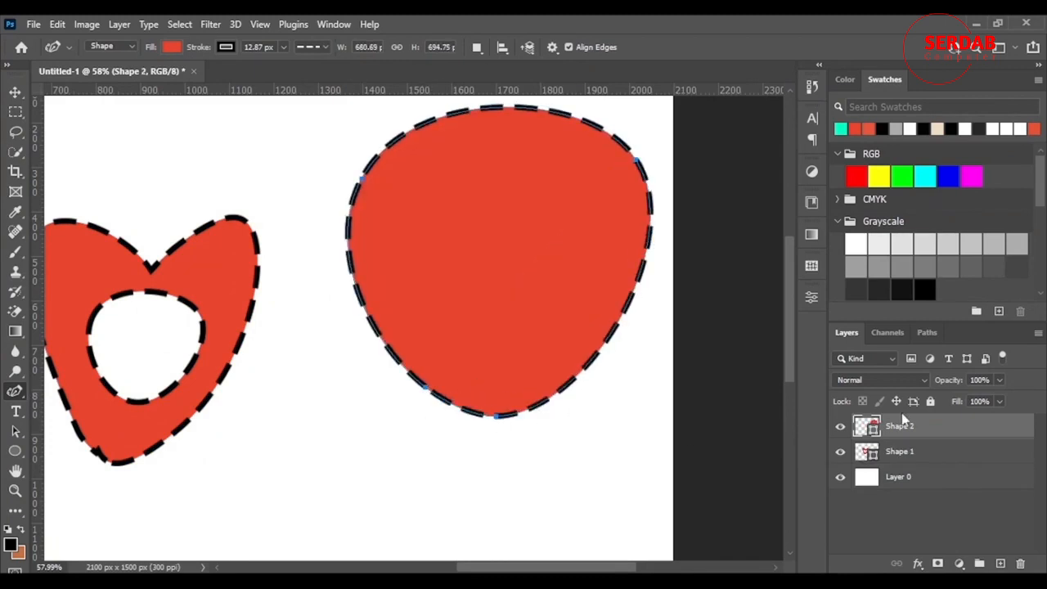
Select the new red shape's layer, set Exclude Overlapping Shapes, and add an oval path overlapping its lower half
{"action": "left_click", "coordinate": [16, 93]}
{"action": "left_click", "coordinate": [15, 391]}
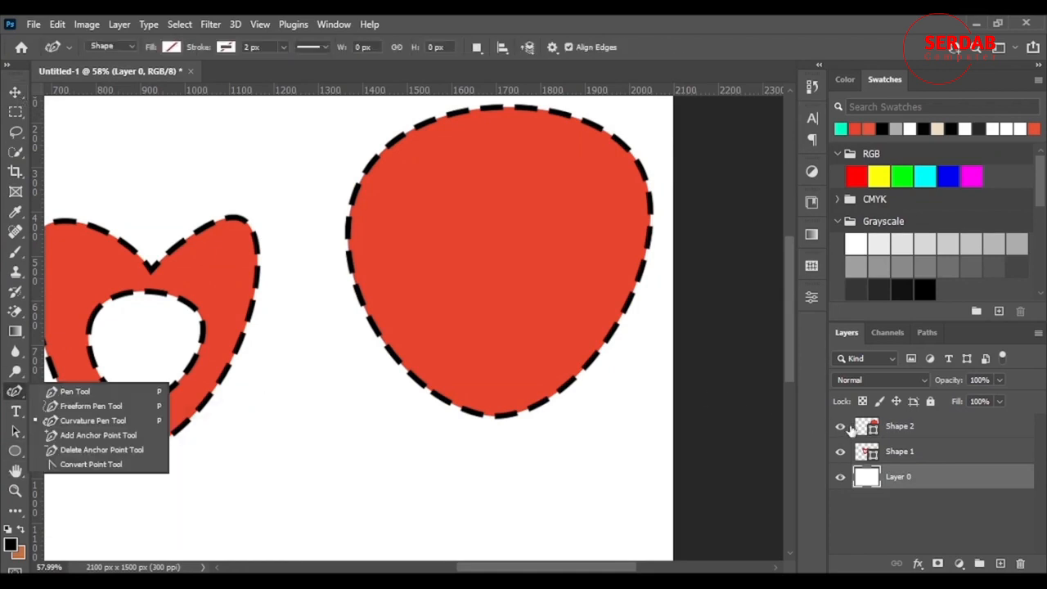
{"action": "left_click", "coordinate": [890, 432]}
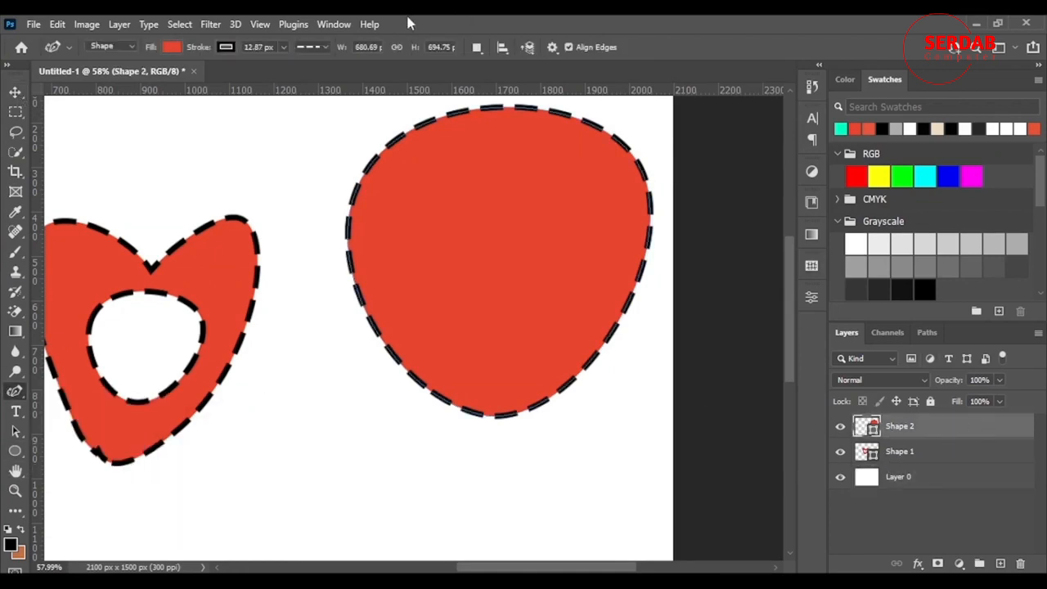
{"action": "left_click", "coordinate": [476, 47]}
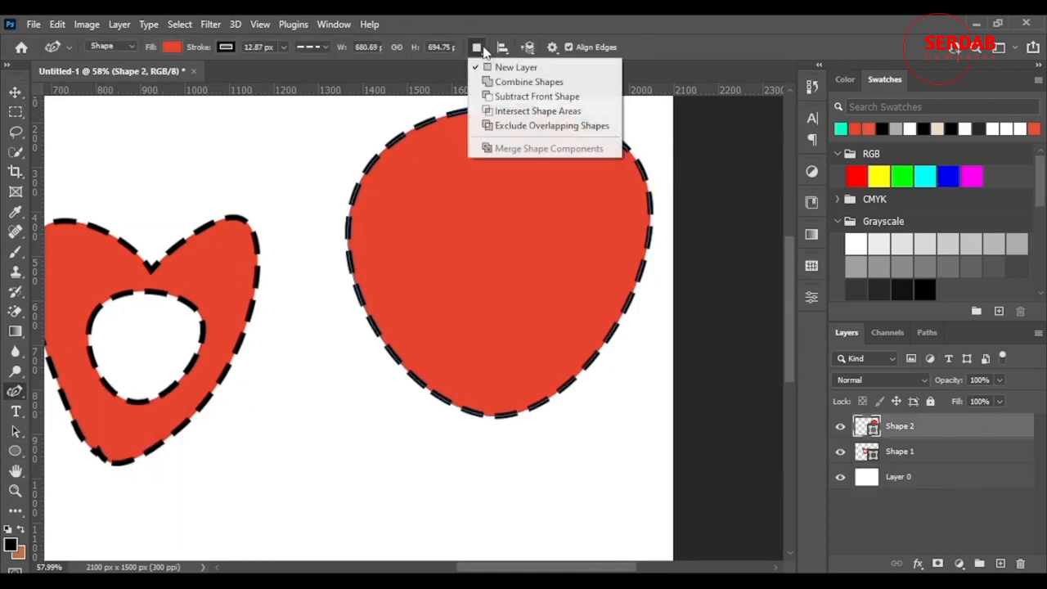
{"action": "left_click", "coordinate": [525, 127]}
{"action": "left_click", "coordinate": [385, 379]}
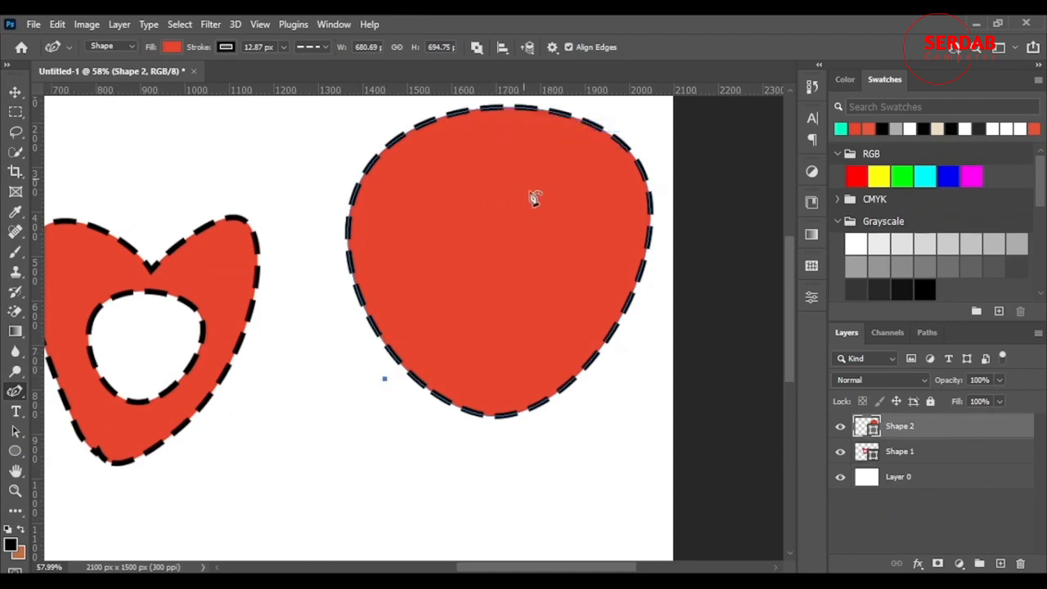
{"action": "left_click", "coordinate": [574, 418]}
{"action": "left_click", "coordinate": [384, 379]}
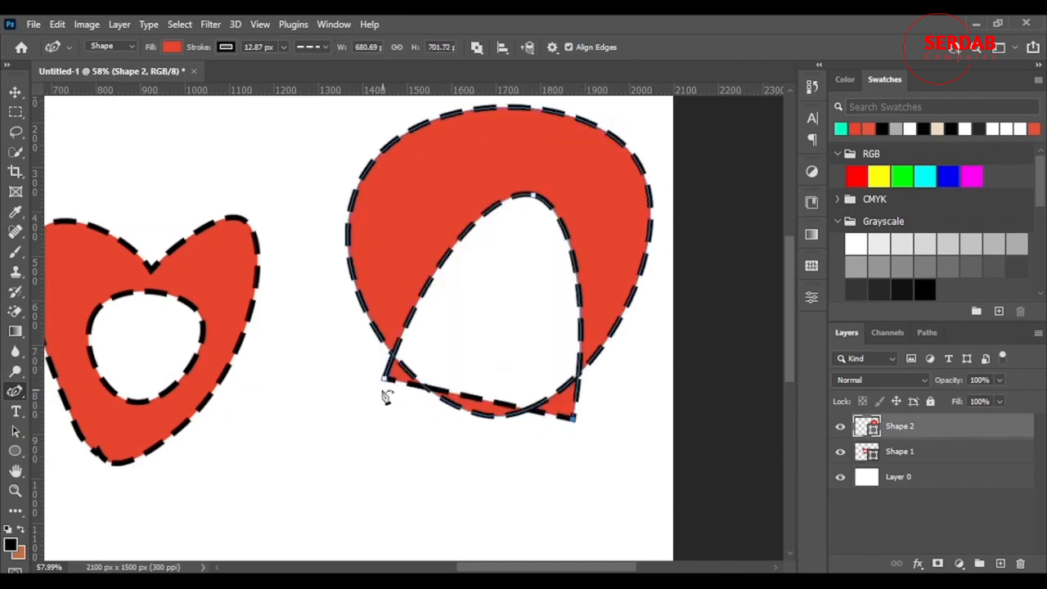
{"action": "left_click_drag", "start_coordinate": [387, 386], "coordinate": [485, 518]}
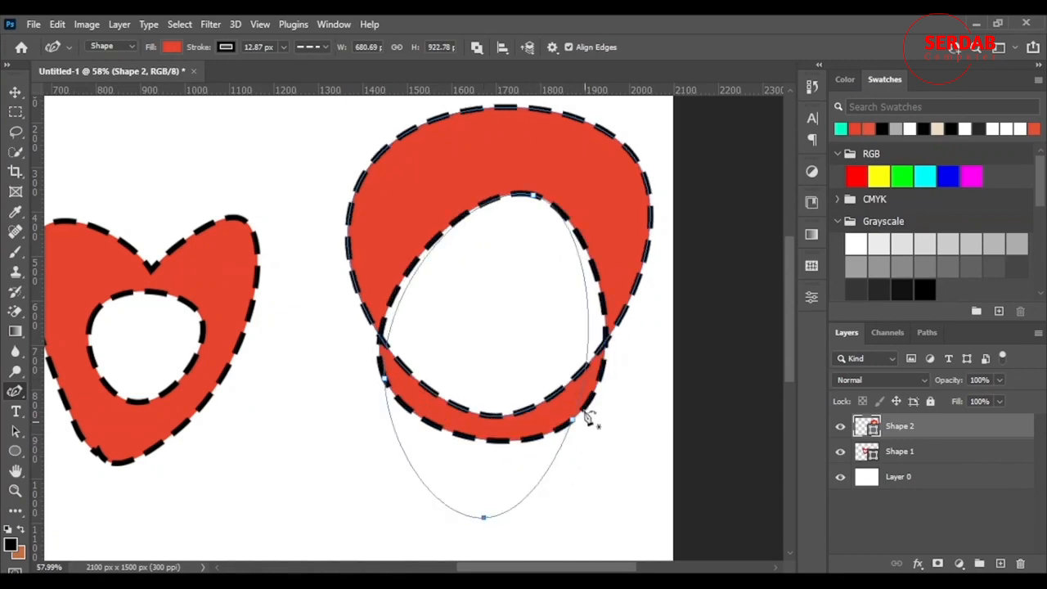
{"action": "left_click_drag", "start_coordinate": [577, 418], "coordinate": [632, 462]}
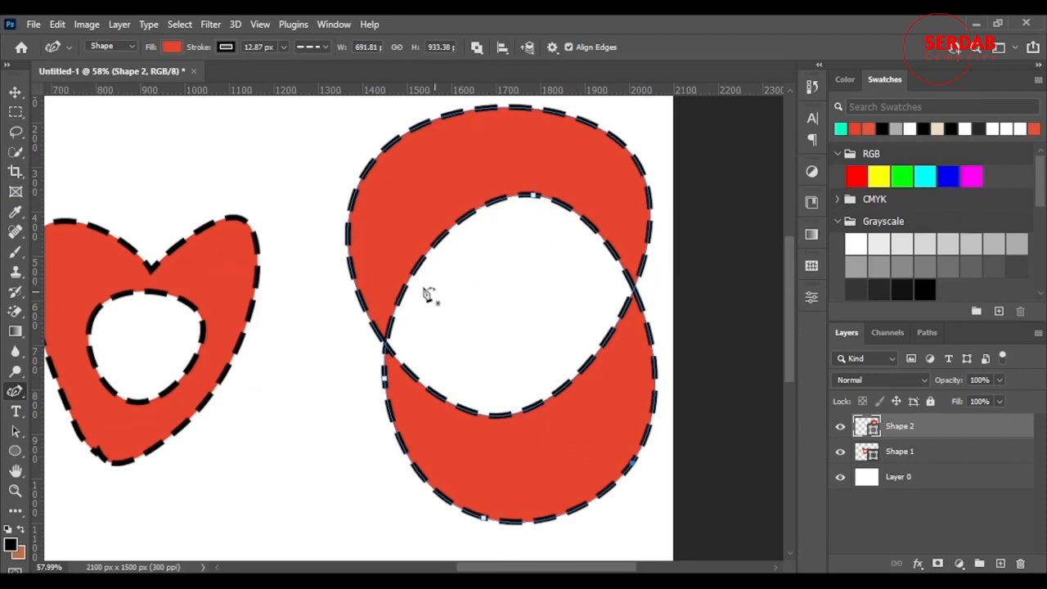
Hide Layer 0 to check the cut-out areas against transparency
{"action": "scroll", "coordinate": [381, 324], "scroll_direction": "down", "scroll_amount": 2}
{"action": "scroll", "coordinate": [381, 325], "scroll_direction": "down", "scroll_amount": 5}
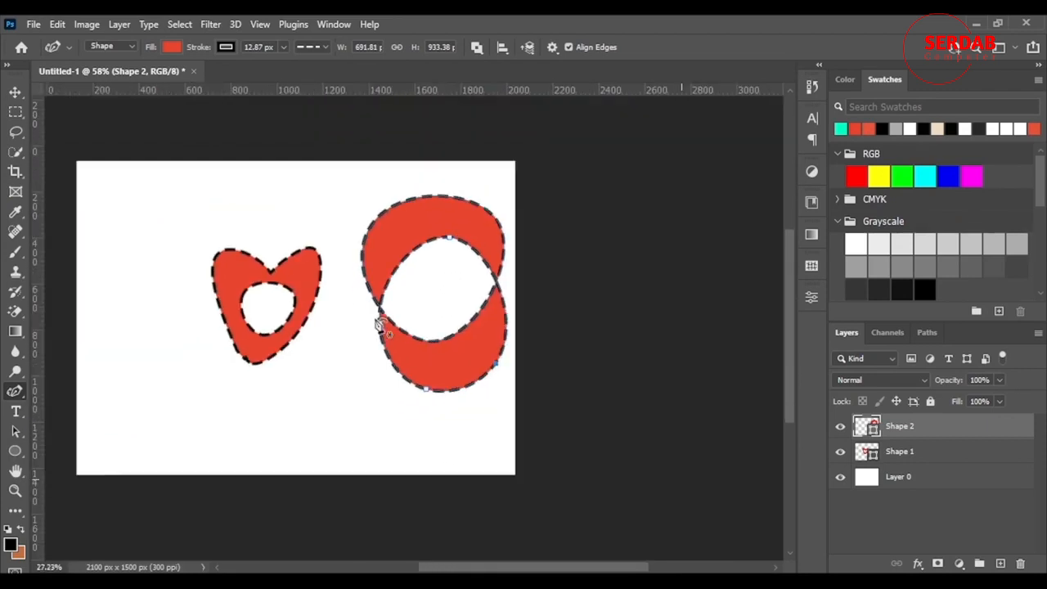
{"action": "left_click", "coordinate": [840, 479]}
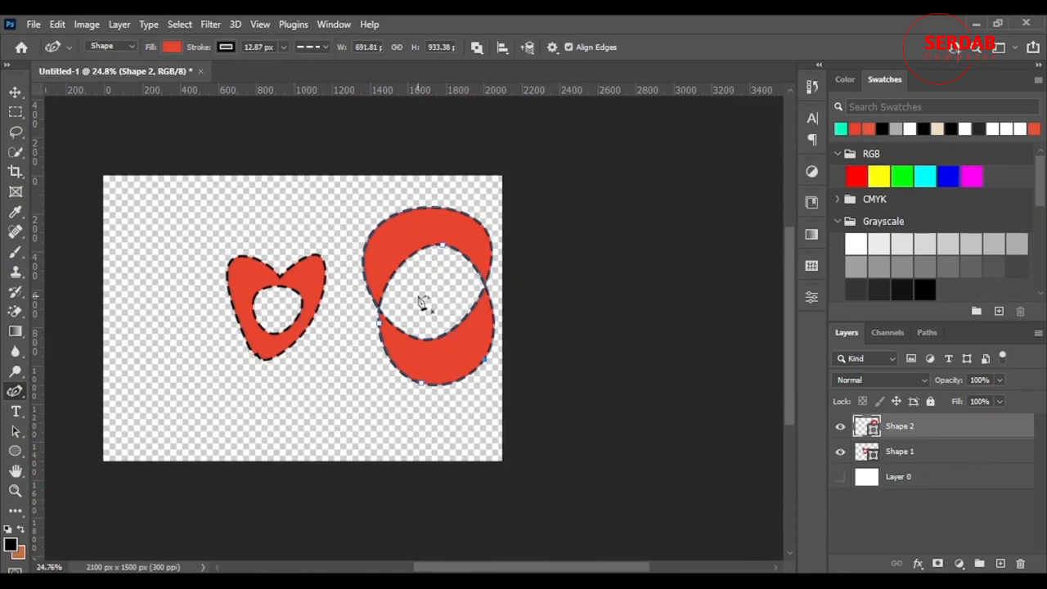
{"action": "scroll", "coordinate": [576, 553], "scroll_direction": "left", "scroll_amount": 3}
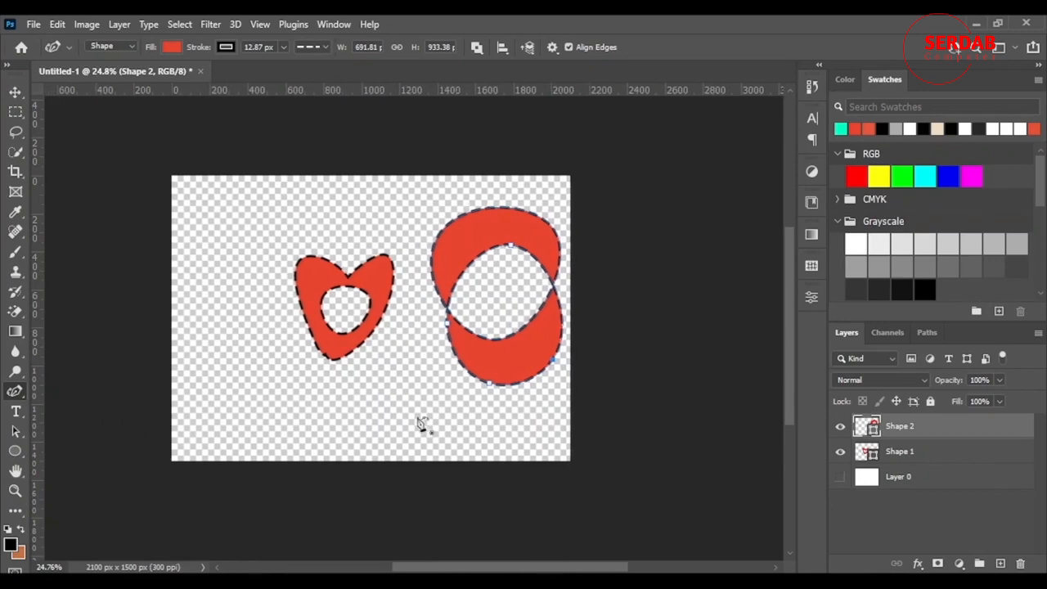
{"action": "scroll", "coordinate": [333, 370], "scroll_direction": "up", "scroll_amount": 2}
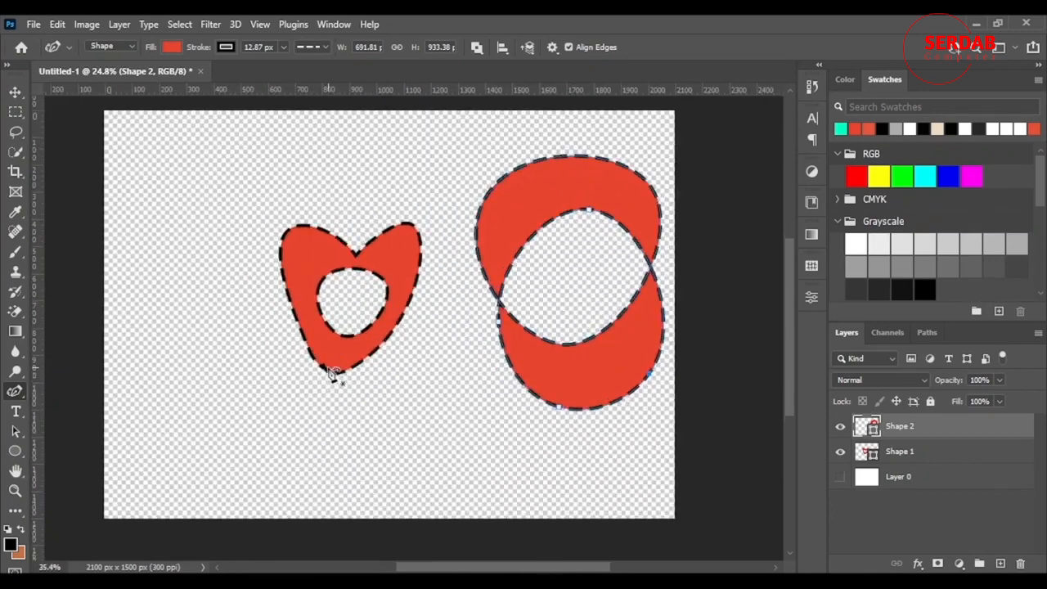
Delete both shape layers, leaving only Layer 0
{"action": "left_click", "coordinate": [634, 396]}
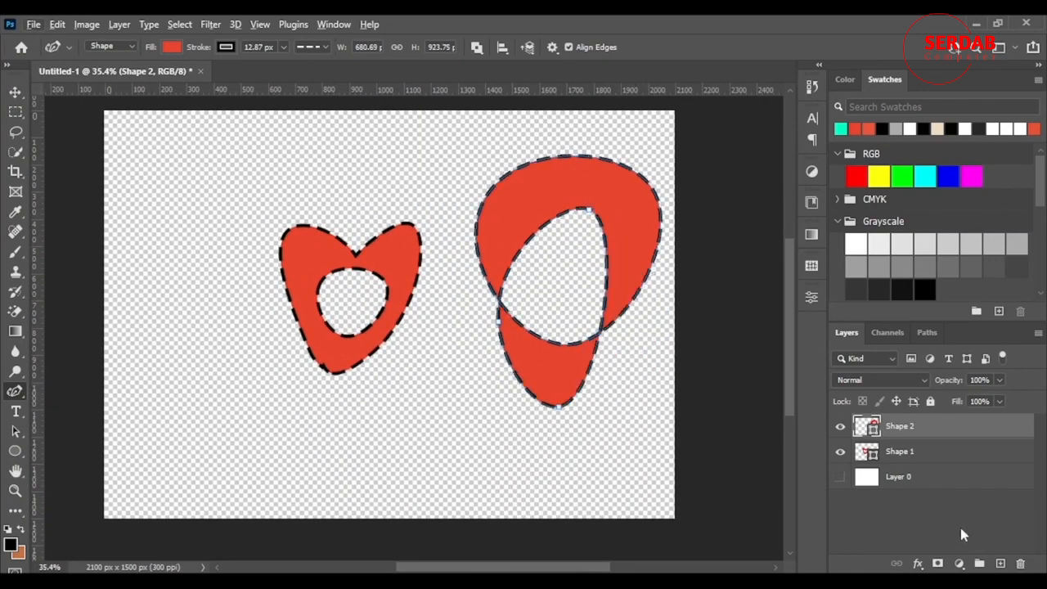
{"action": "left_click", "coordinate": [946, 453]}
{"action": "key", "text": "Delete"}
{"action": "left_click", "coordinate": [941, 432]}
{"action": "key", "text": "Delete"}
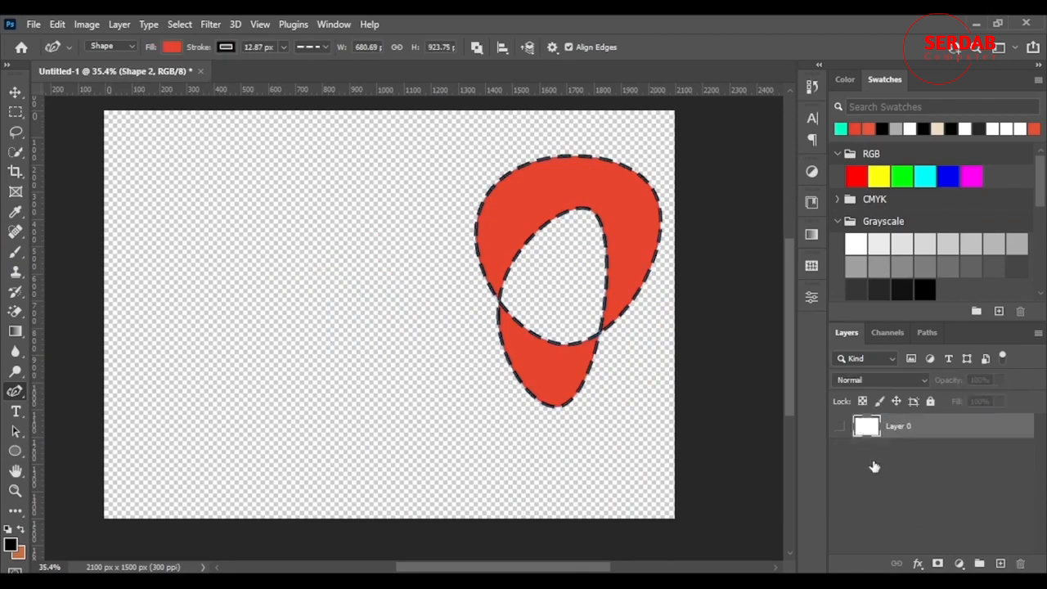
Make Layer 0 visible again
{"action": "left_click", "coordinate": [840, 426]}
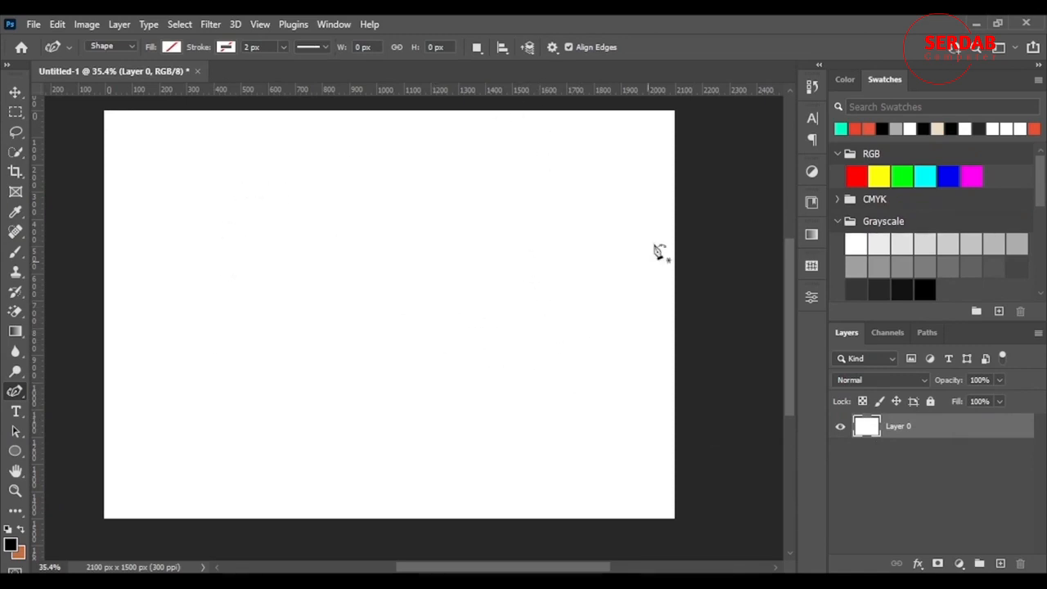
{"action": "left_click", "coordinate": [527, 48]}
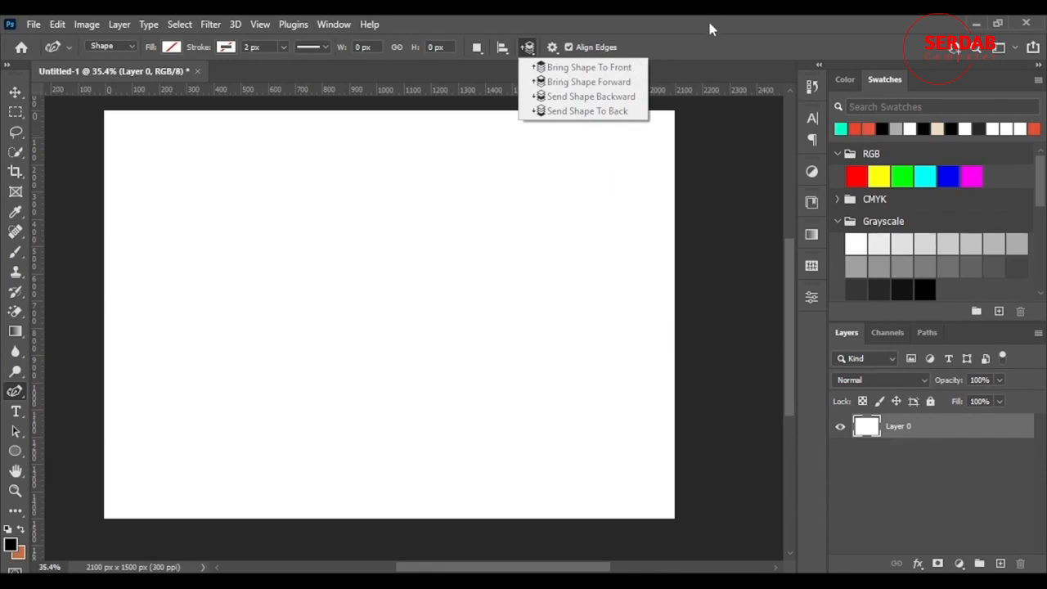
Draw a closed rounded shape about 879 by 658 px with the Curvature Pen and fill it magenta
{"action": "left_click", "coordinate": [212, 337]}
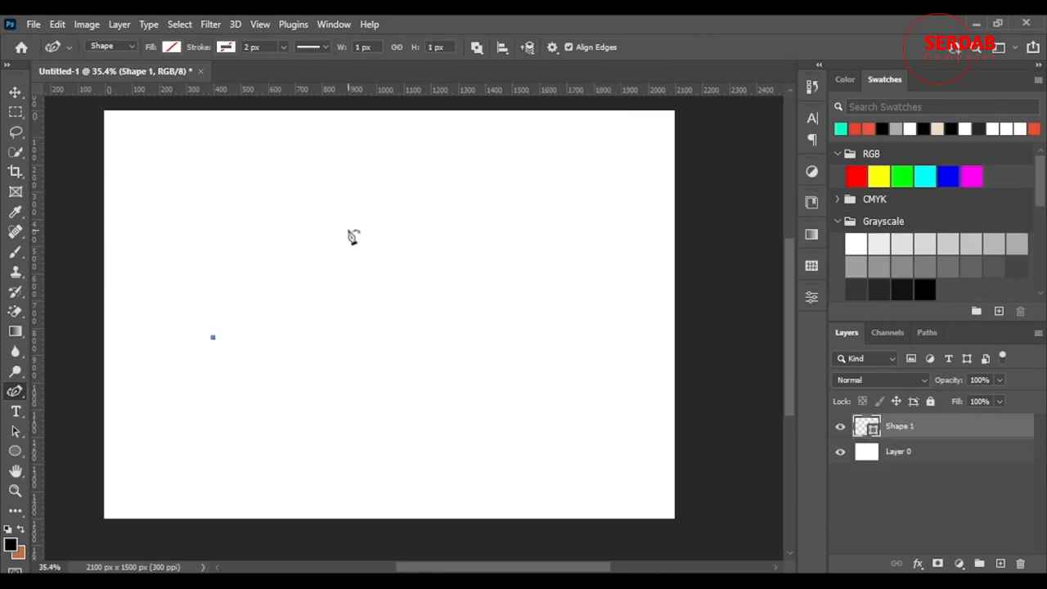
{"action": "left_click", "coordinate": [347, 229]}
{"action": "left_click", "coordinate": [450, 343]}
{"action": "left_click", "coordinate": [278, 399]}
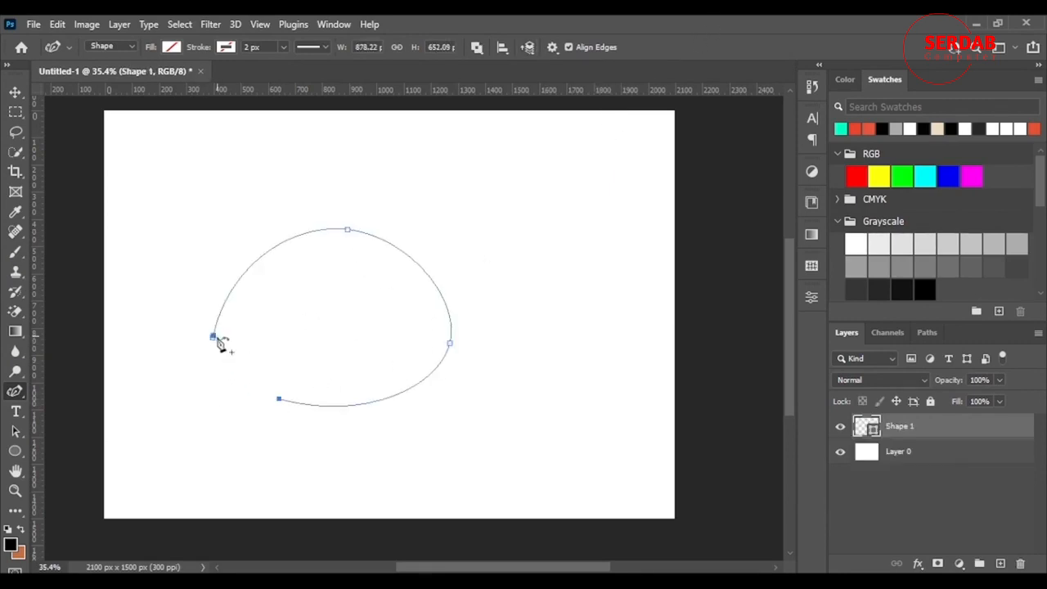
{"action": "left_click", "coordinate": [213, 337]}
{"action": "left_click", "coordinate": [172, 48]}
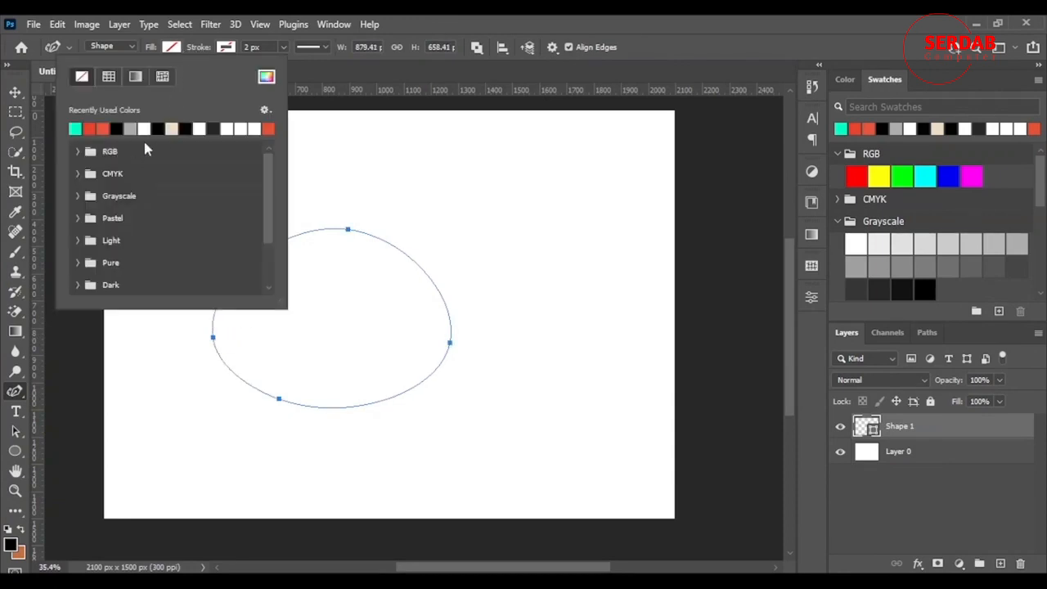
{"action": "left_click", "coordinate": [76, 151]}
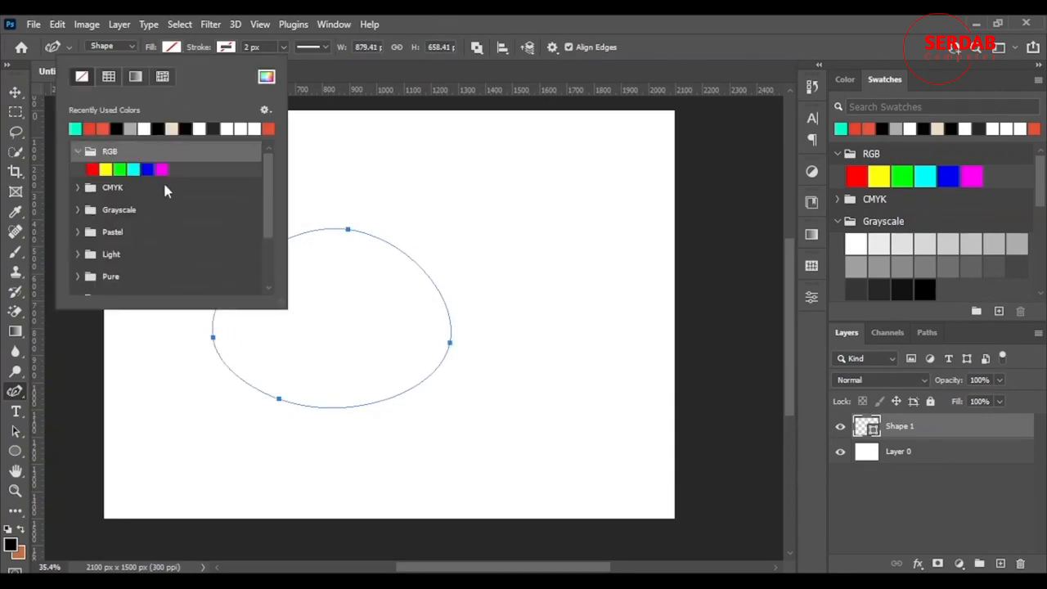
{"action": "left_click", "coordinate": [163, 170]}
{"action": "left_click", "coordinate": [561, 22]}
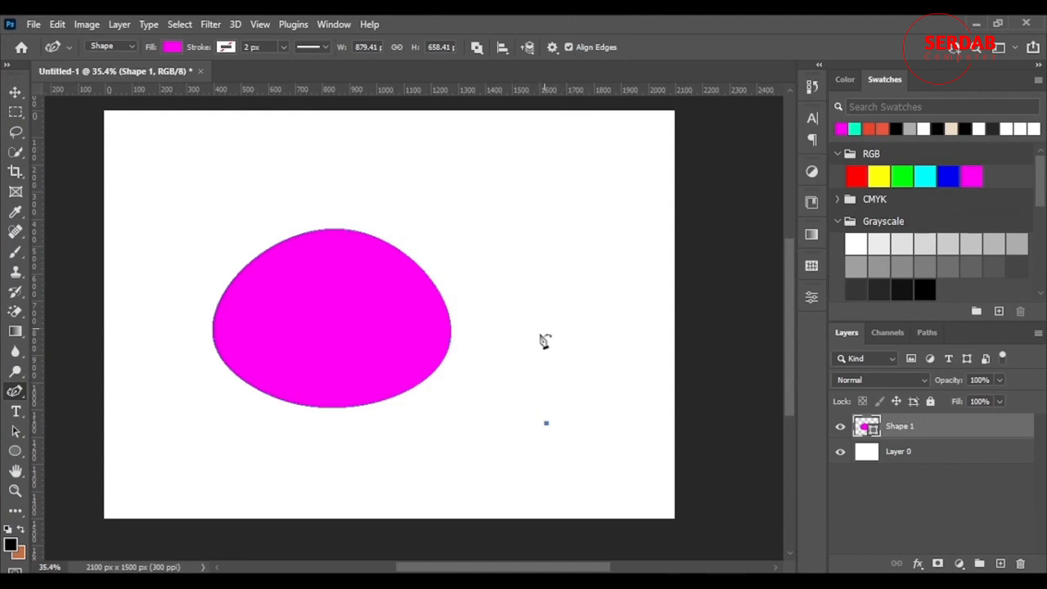
Set the path operation to New Layer and draw a tall closed shape about 359 by 717 px filled green
{"action": "left_click", "coordinate": [477, 48]}
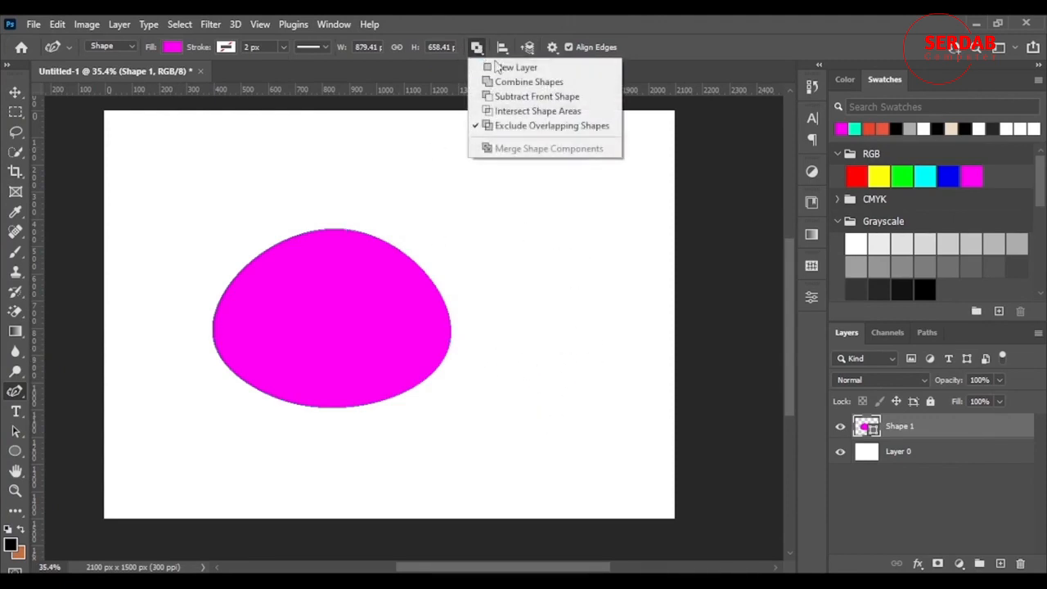
{"action": "left_click", "coordinate": [509, 66]}
{"action": "left_click", "coordinate": [536, 436]}
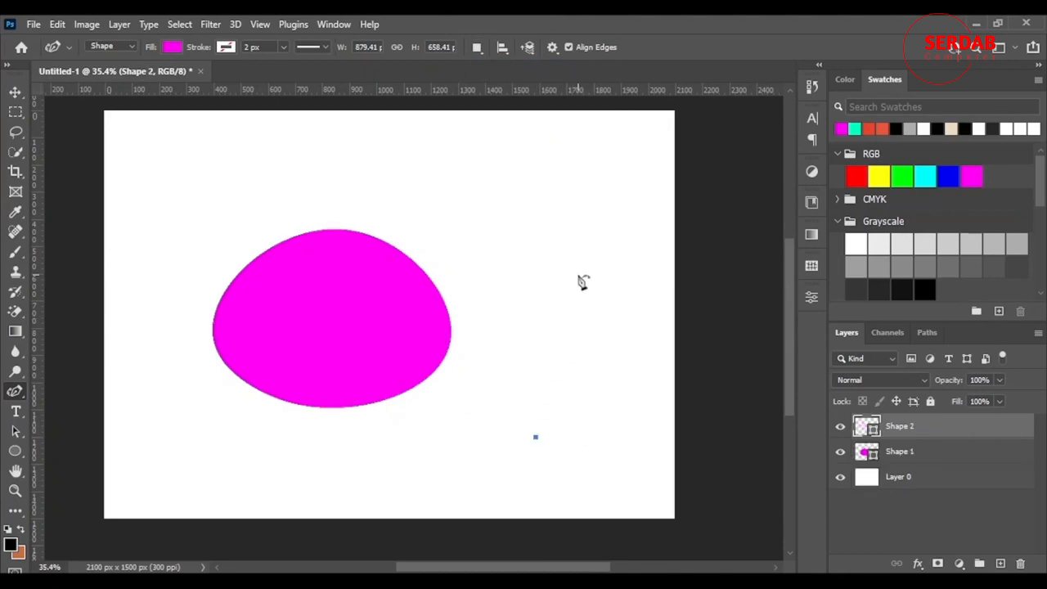
{"action": "left_click", "coordinate": [577, 273]}
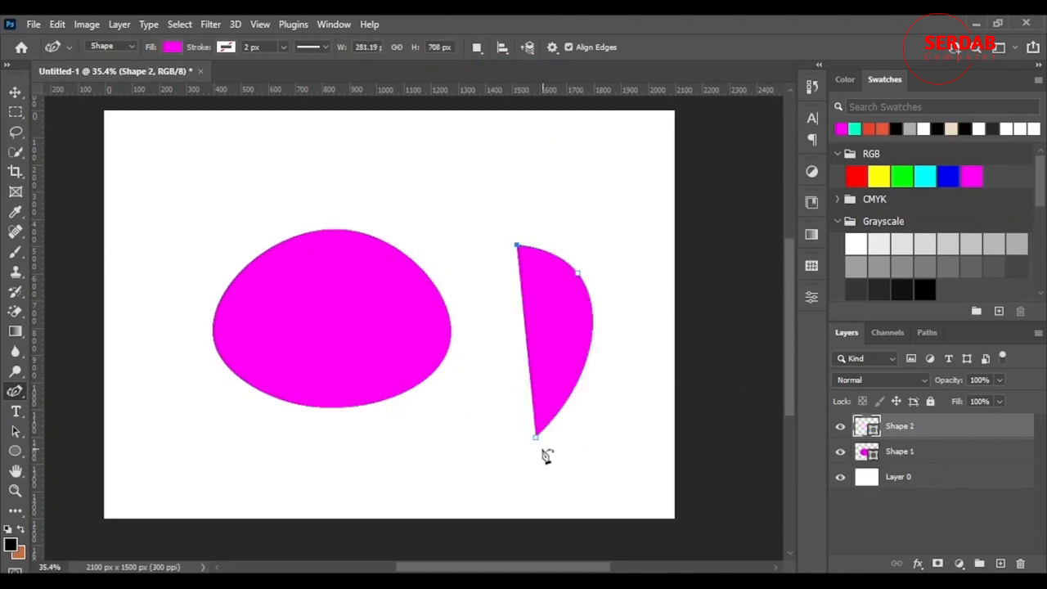
{"action": "key", "text": "Return"}
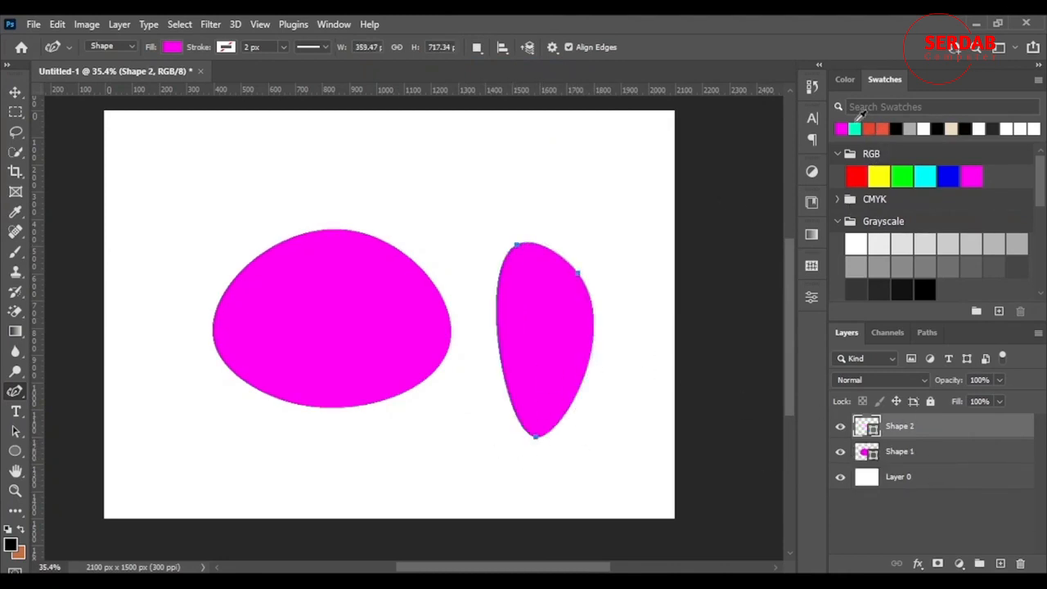
{"action": "left_click", "coordinate": [903, 176]}
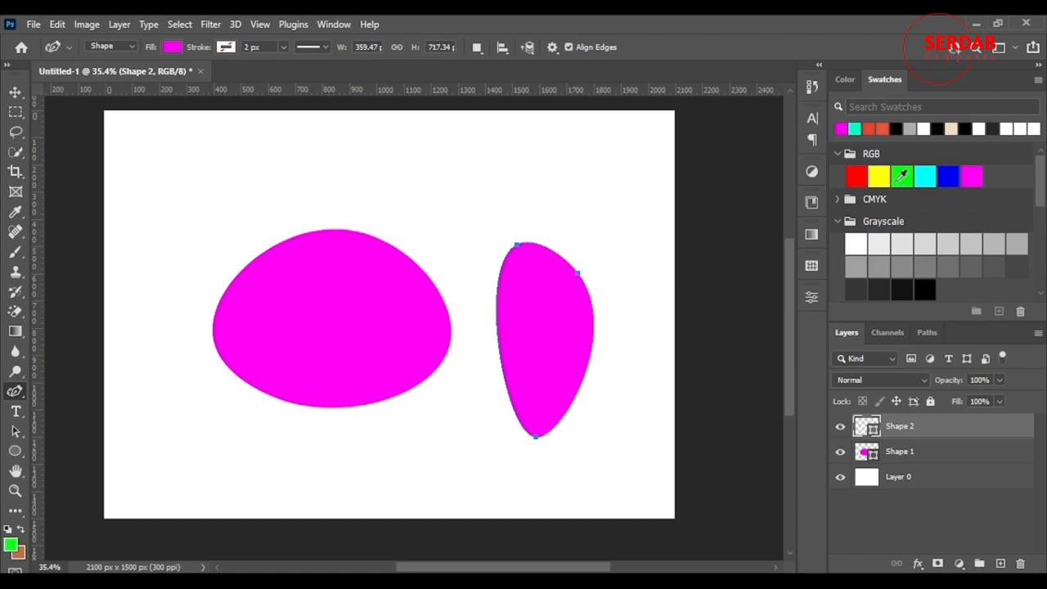
Draw a third closed shape about 769 by 380 px above the others and fill it red
{"action": "left_click", "coordinate": [356, 182]}
{"action": "left_click_drag", "start_coordinate": [548, 215], "coordinate": [570, 198]}
{"action": "left_click", "coordinate": [558, 153]}
{"action": "left_click", "coordinate": [356, 182]}
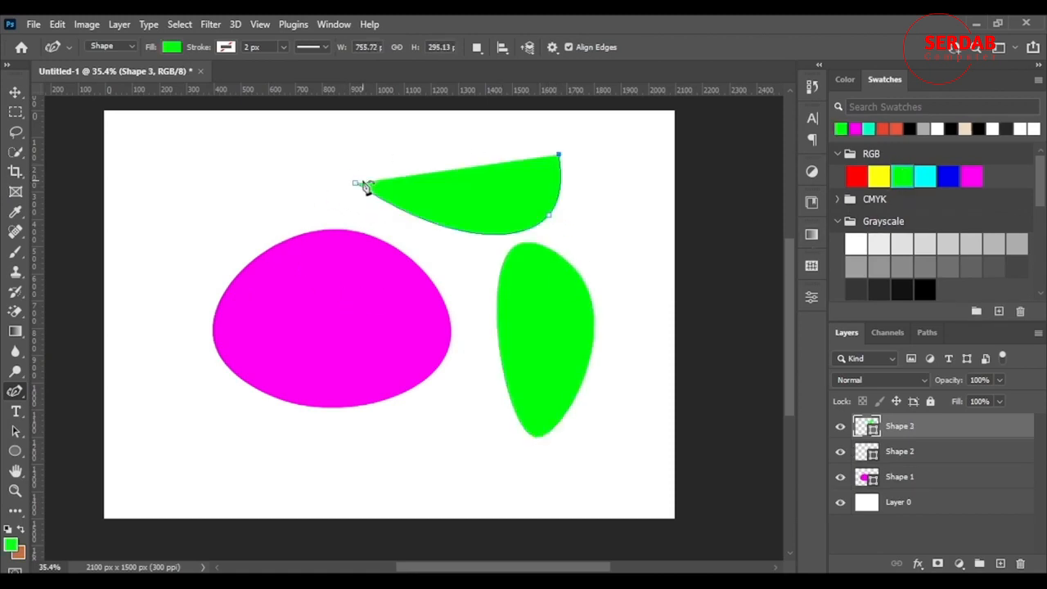
{"action": "left_click_drag", "start_coordinate": [360, 190], "coordinate": [340, 208]}
{"action": "left_click", "coordinate": [855, 176]}
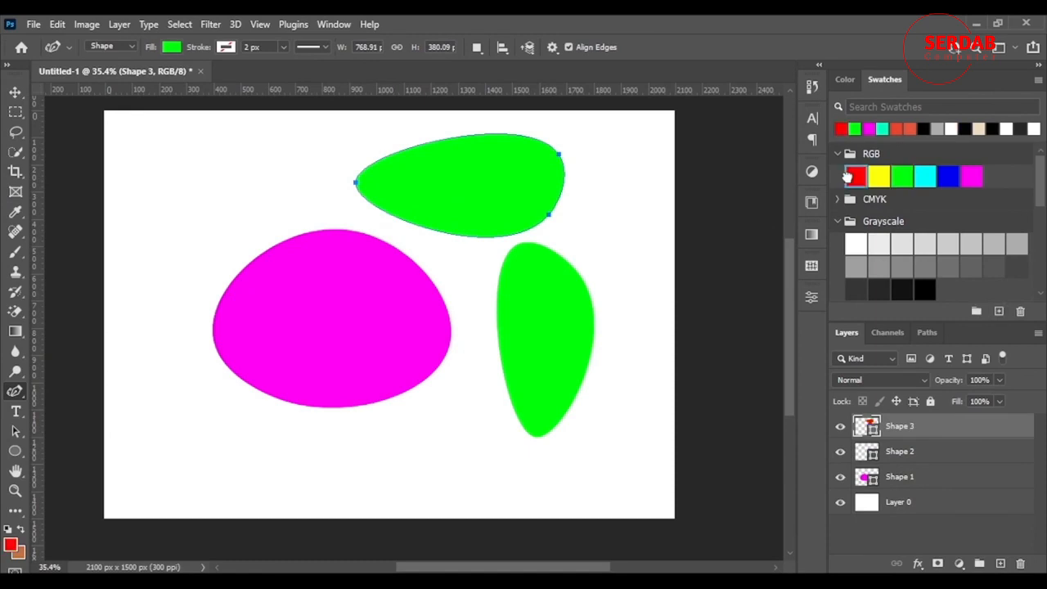
Move the red shape down and the green shape left so all three shapes overlap
{"action": "left_click", "coordinate": [14, 91]}
{"action": "left_click_drag", "start_coordinate": [459, 165], "coordinate": [429, 321]}
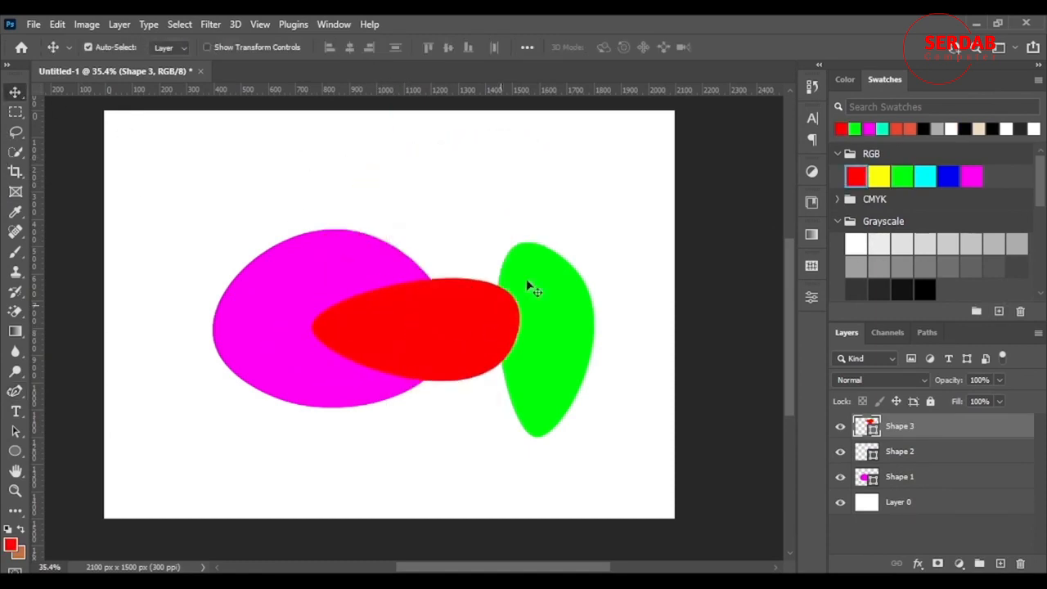
{"action": "left_click_drag", "start_coordinate": [564, 269], "coordinate": [404, 254]}
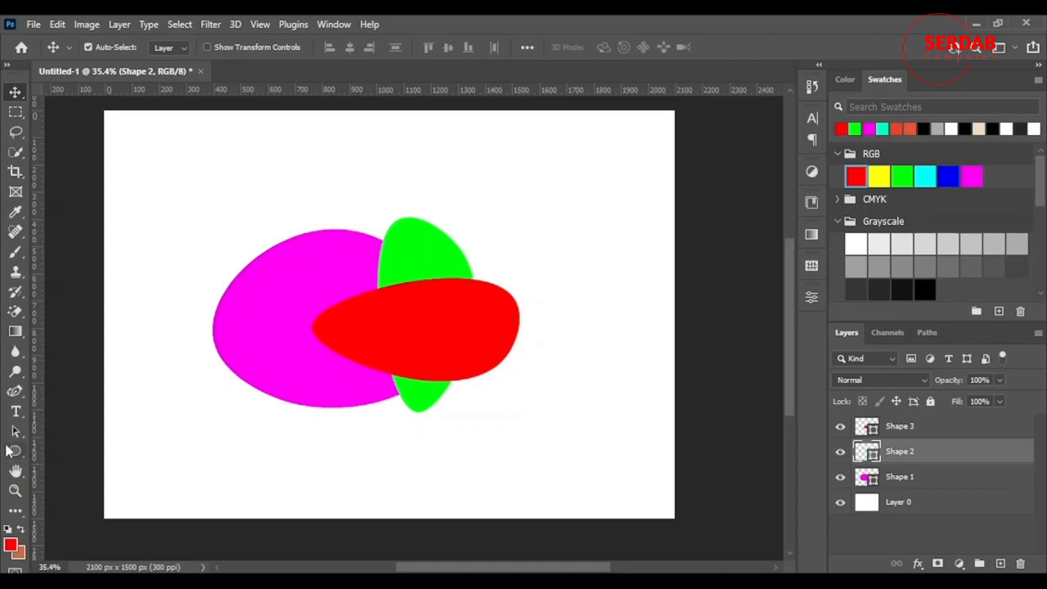
{"action": "left_click", "coordinate": [14, 391]}
{"action": "left_click", "coordinate": [527, 47]}
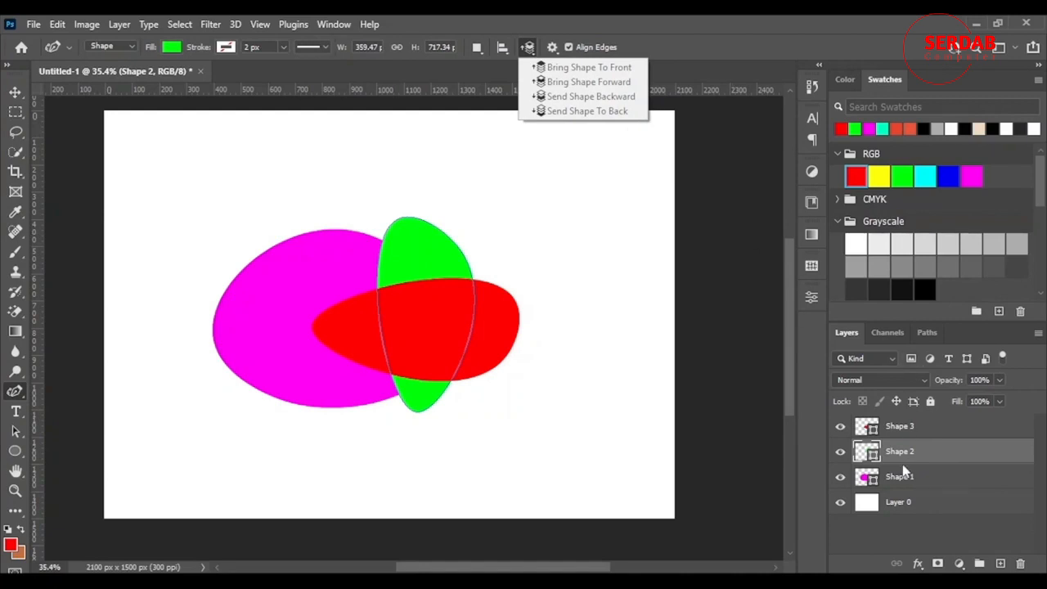
{"action": "left_click", "coordinate": [961, 479]}
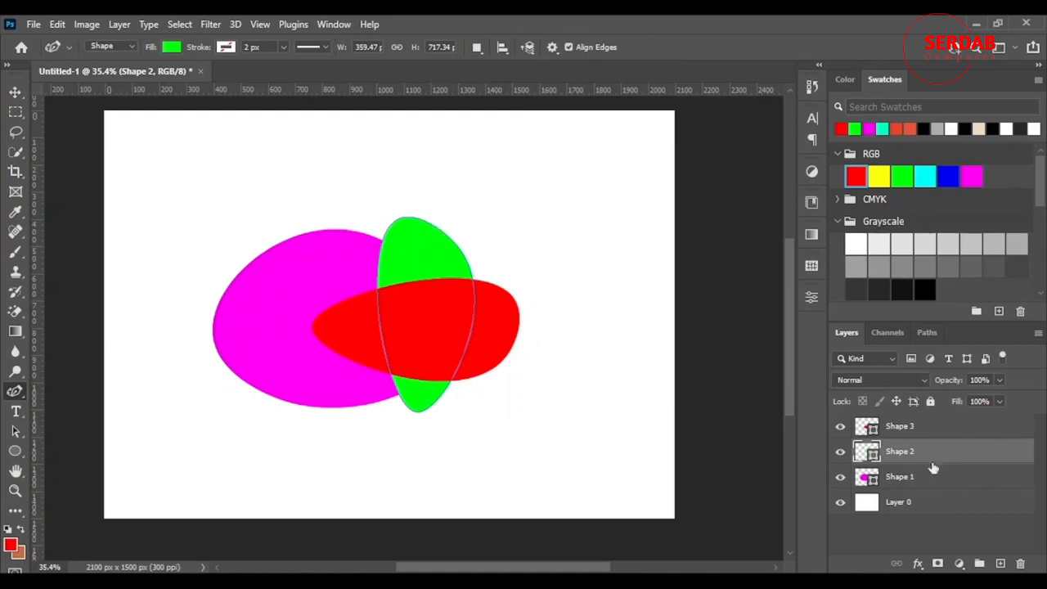
{"action": "left_click_drag", "start_coordinate": [927, 482], "coordinate": [935, 423]}
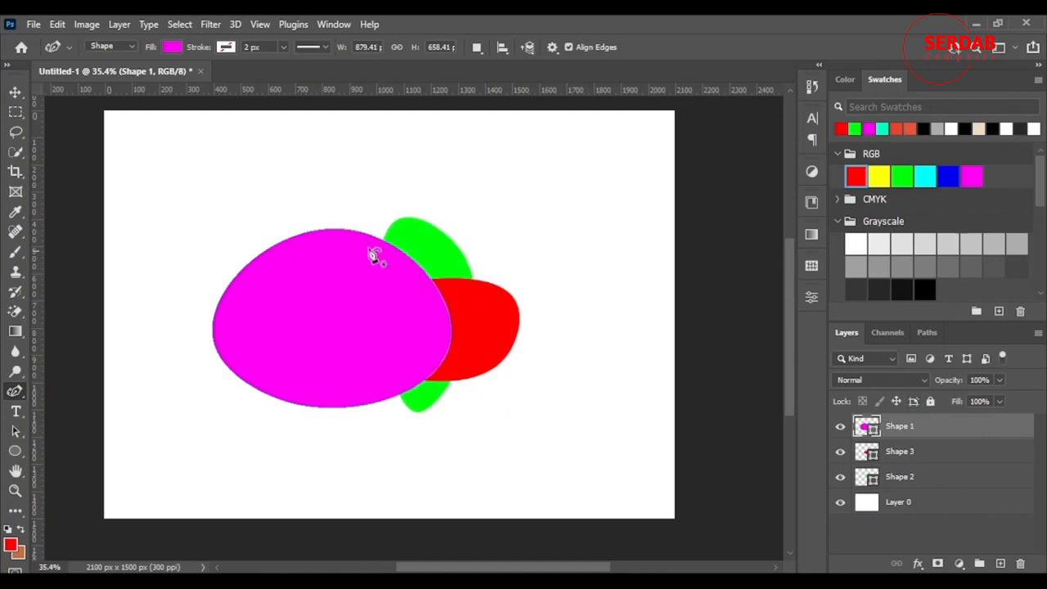
{"action": "left_click", "coordinate": [15, 92]}
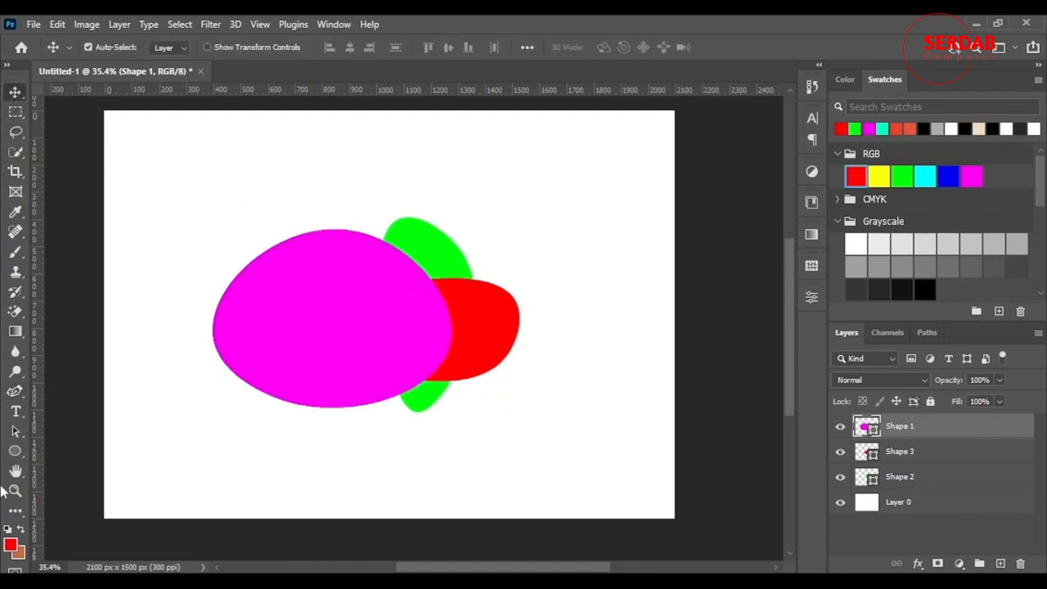
{"action": "left_click", "coordinate": [15, 391]}
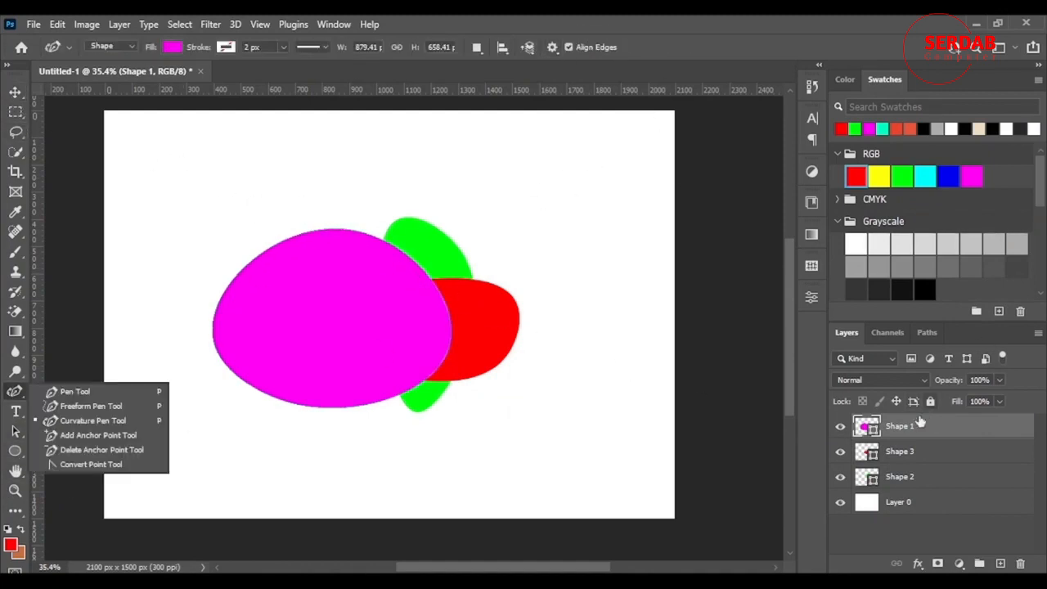
{"action": "left_click_drag", "start_coordinate": [932, 426], "coordinate": [938, 473]}
Select the red shape's layer and place a single anchor point above the magenta shape
{"action": "left_click", "coordinate": [935, 435]}
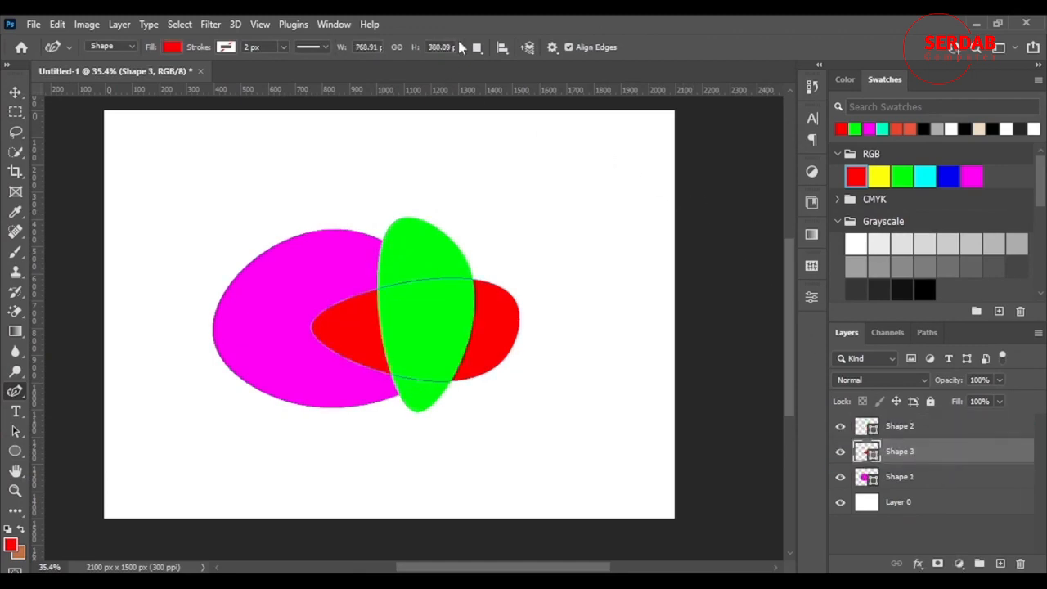
{"action": "left_click", "coordinate": [502, 47]}
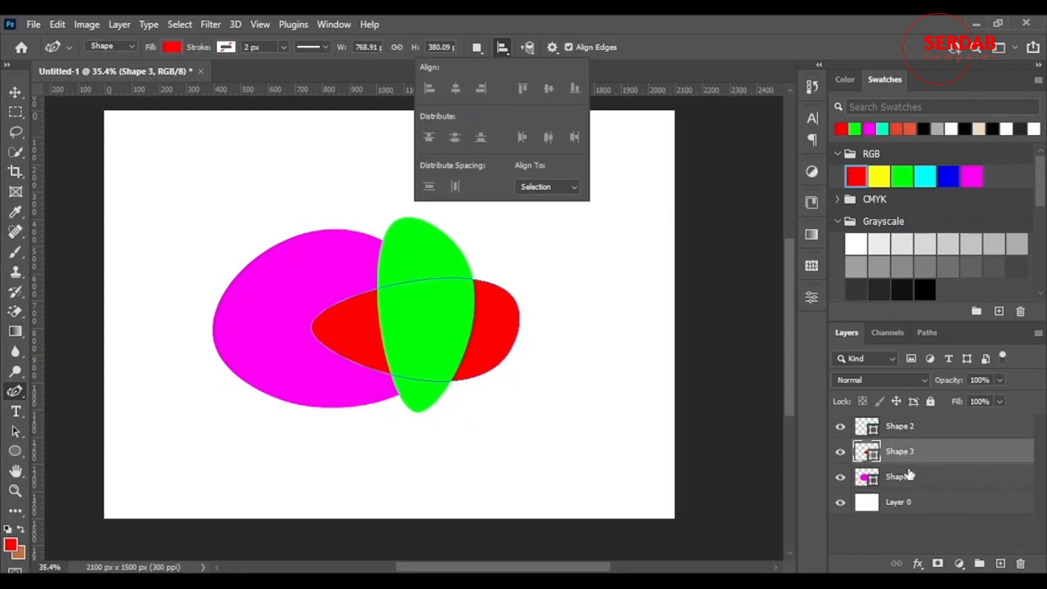
{"action": "left_click", "coordinate": [341, 214]}
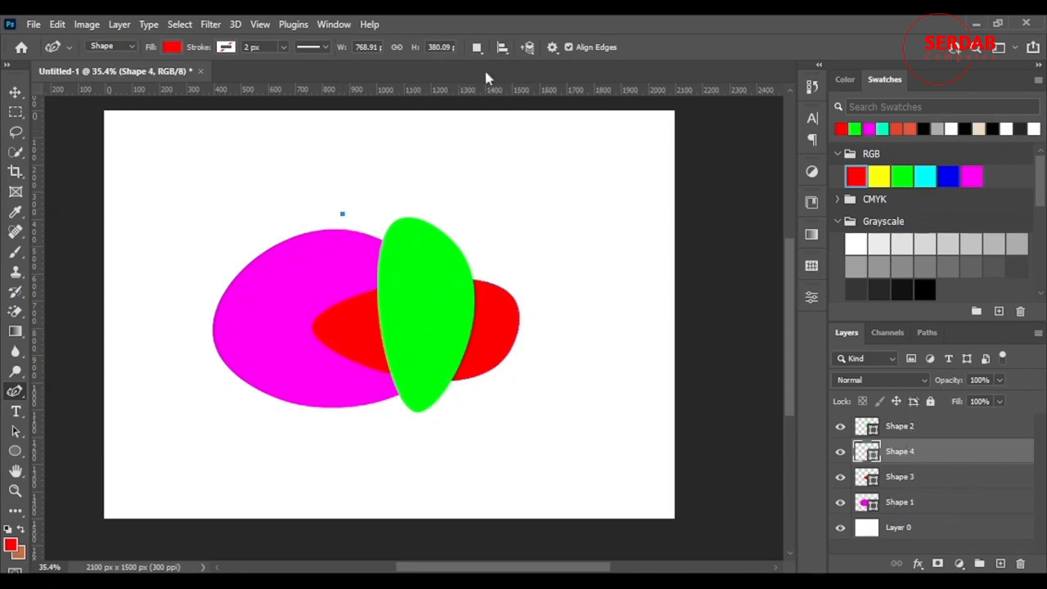
Set alignment relative to the canvas and draw a new red three-point shape about 549 by 643 px
{"action": "left_click", "coordinate": [502, 48]}
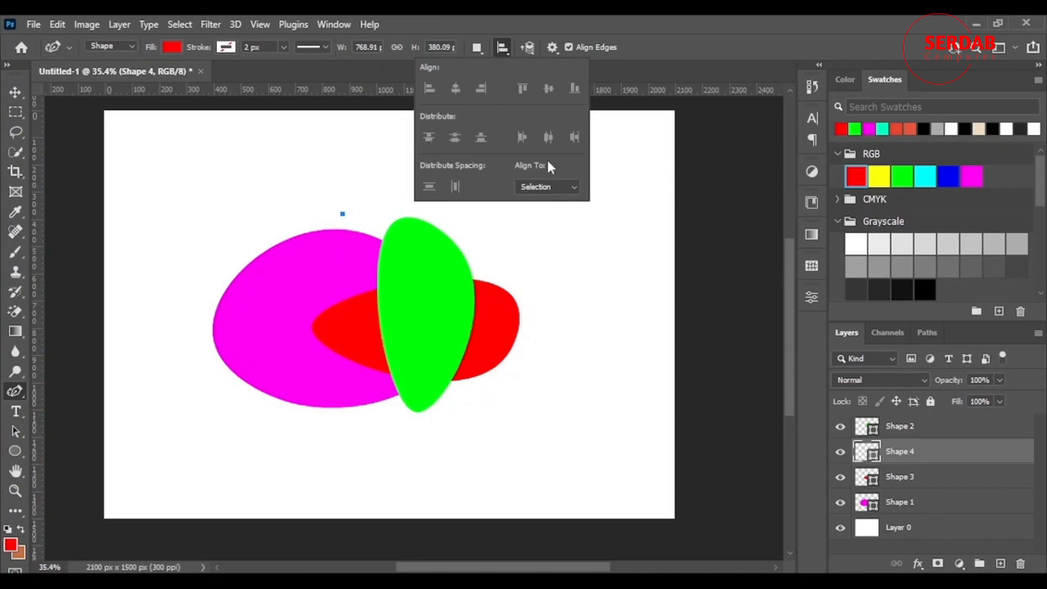
{"action": "left_click", "coordinate": [544, 187]}
{"action": "left_click", "coordinate": [551, 214]}
{"action": "left_click", "coordinate": [357, 156]}
{"action": "left_click", "coordinate": [246, 221]}
{"action": "left_click", "coordinate": [395, 331]}
Align the new red shape to the canvas left, right, horizontal centre, top, vertical centre and bottom in turn
{"action": "left_click", "coordinate": [502, 47]}
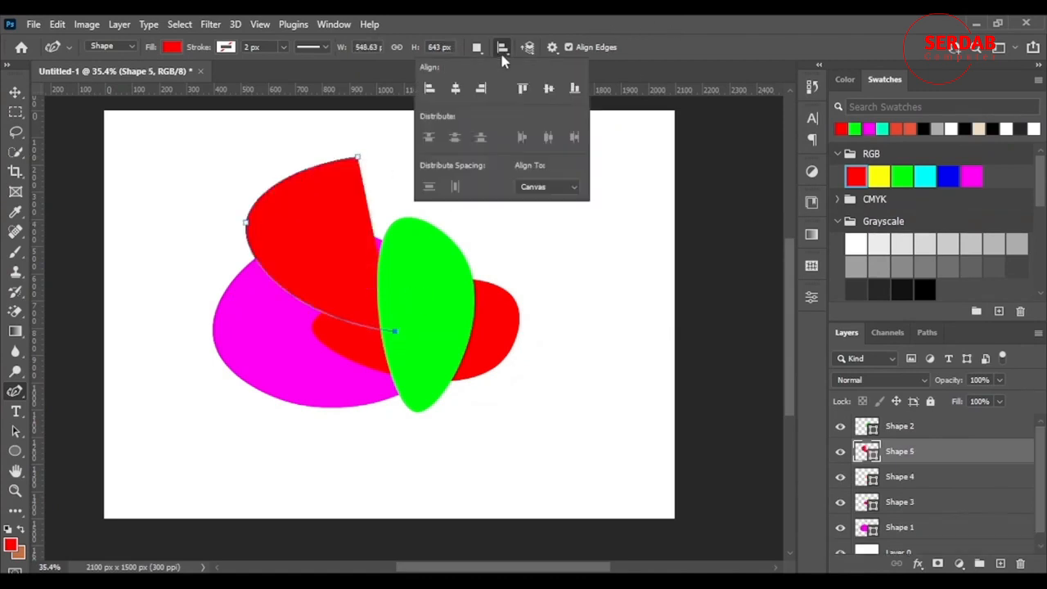
{"action": "left_click", "coordinate": [429, 90]}
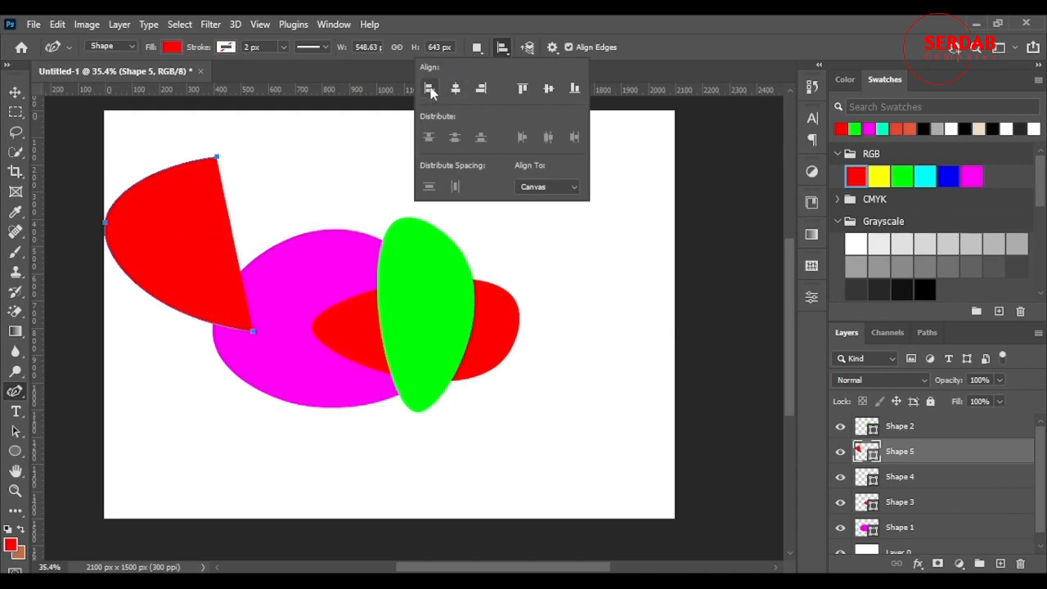
{"action": "left_click", "coordinate": [482, 89]}
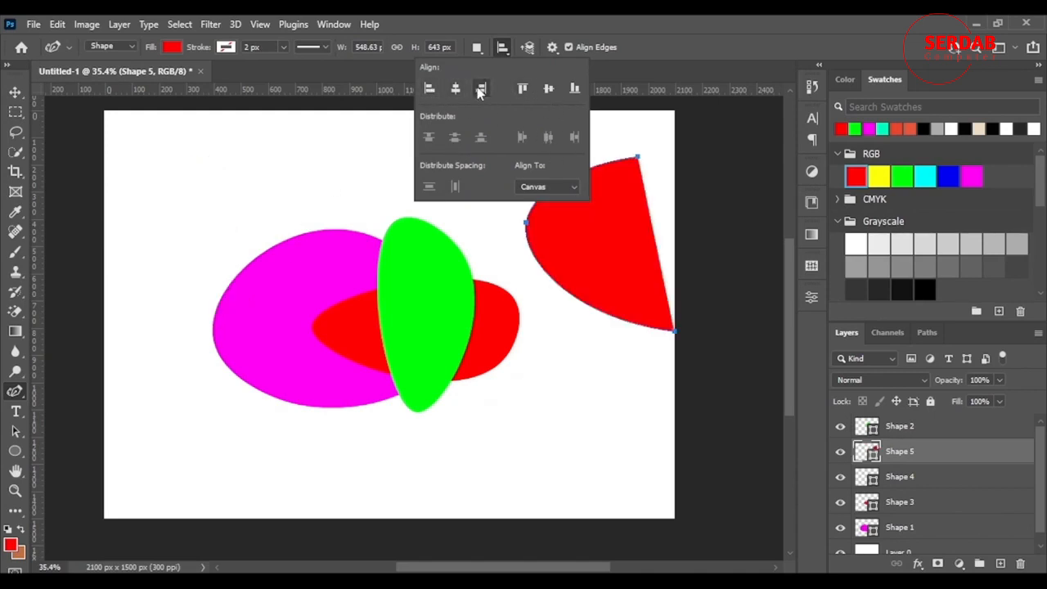
{"action": "left_click", "coordinate": [456, 90]}
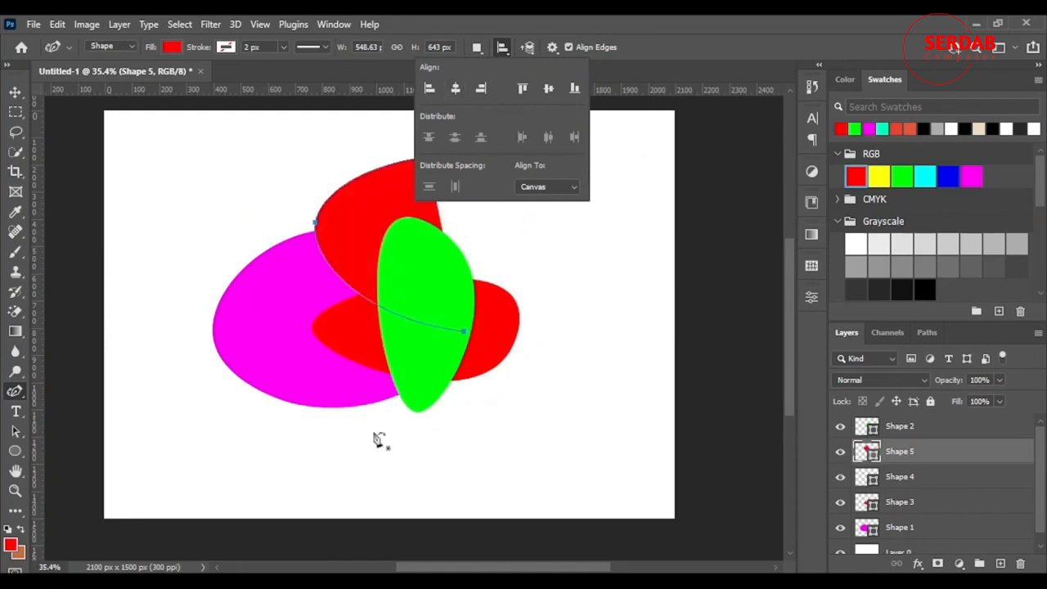
{"action": "left_click", "coordinate": [523, 90]}
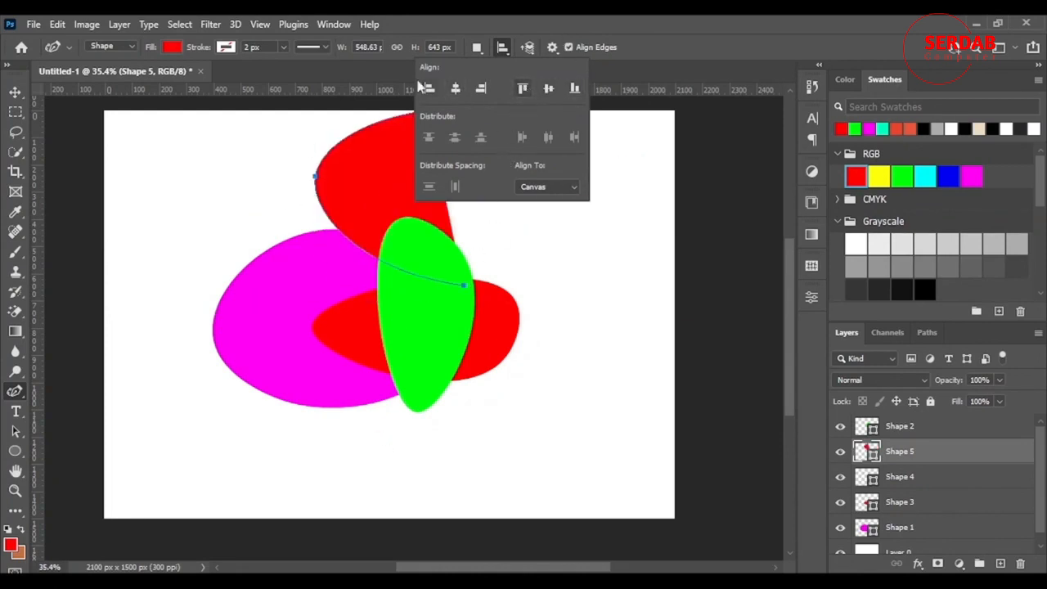
{"action": "left_click", "coordinate": [549, 89]}
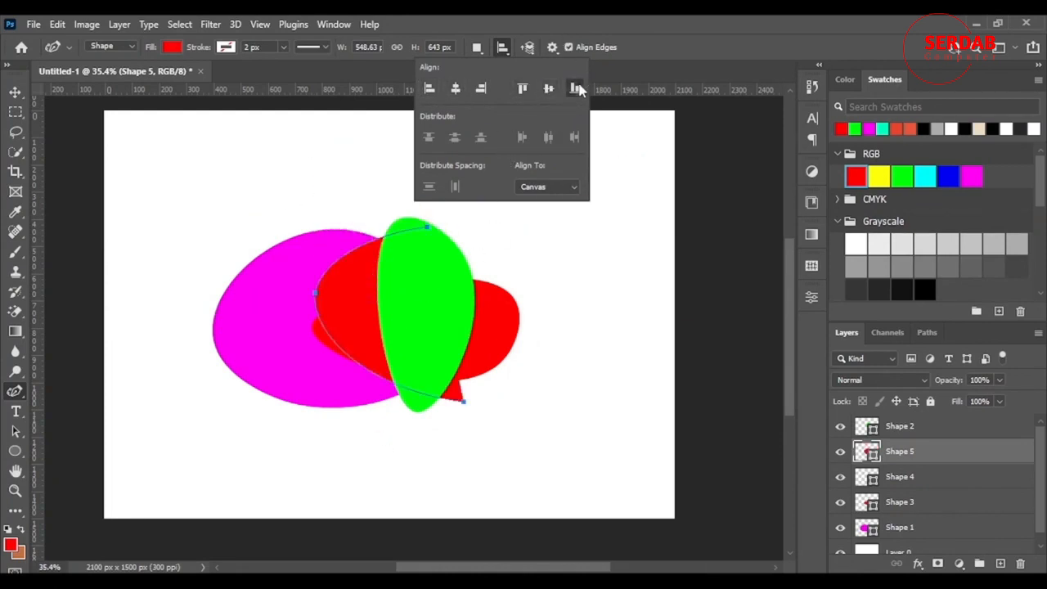
{"action": "left_click", "coordinate": [574, 89]}
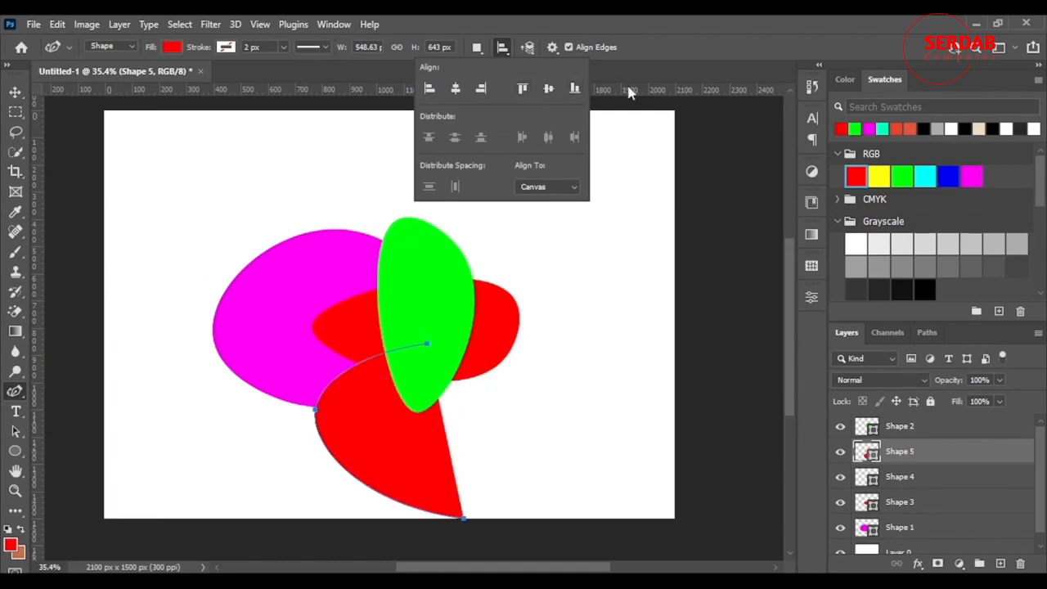
Switch alignment back to Selection, reshape the new red shape by an anchor point, and delete it
{"action": "left_click", "coordinate": [568, 188]}
{"action": "left_click", "coordinate": [536, 207]}
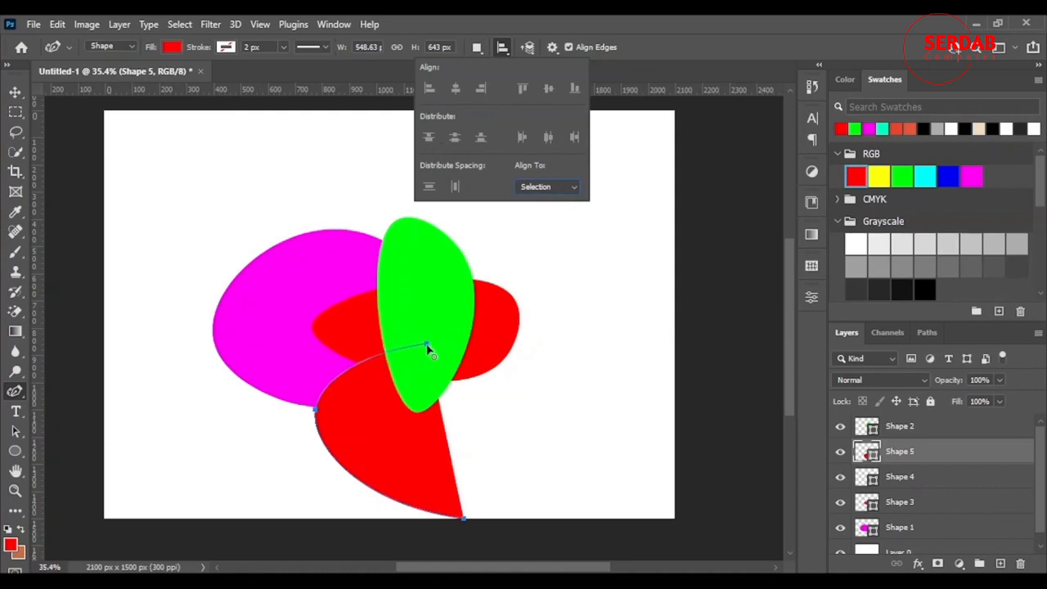
{"action": "left_click_drag", "start_coordinate": [426, 348], "coordinate": [464, 516]}
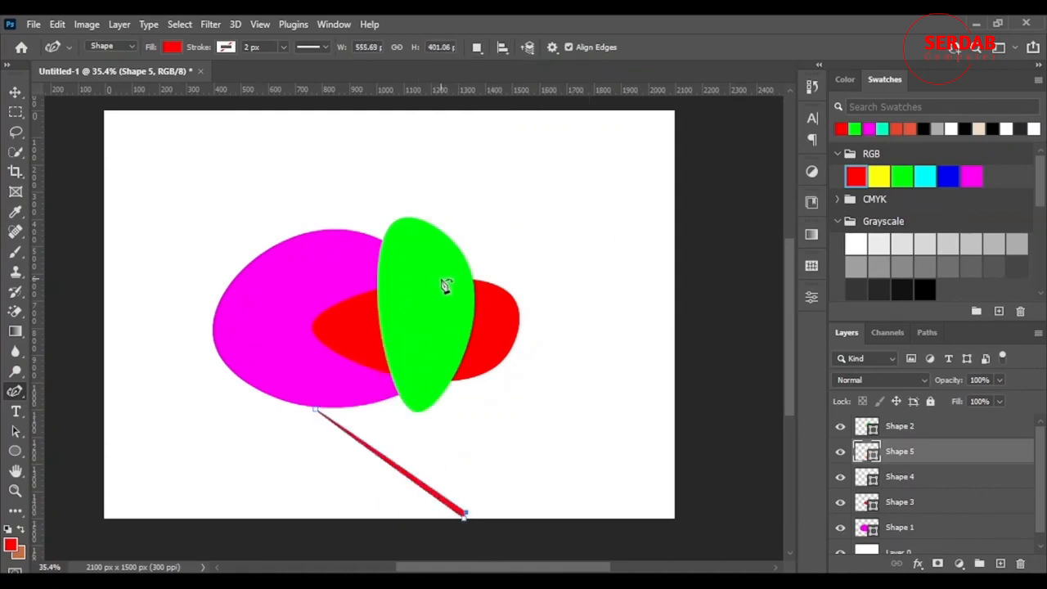
{"action": "key", "text": "Delete"}
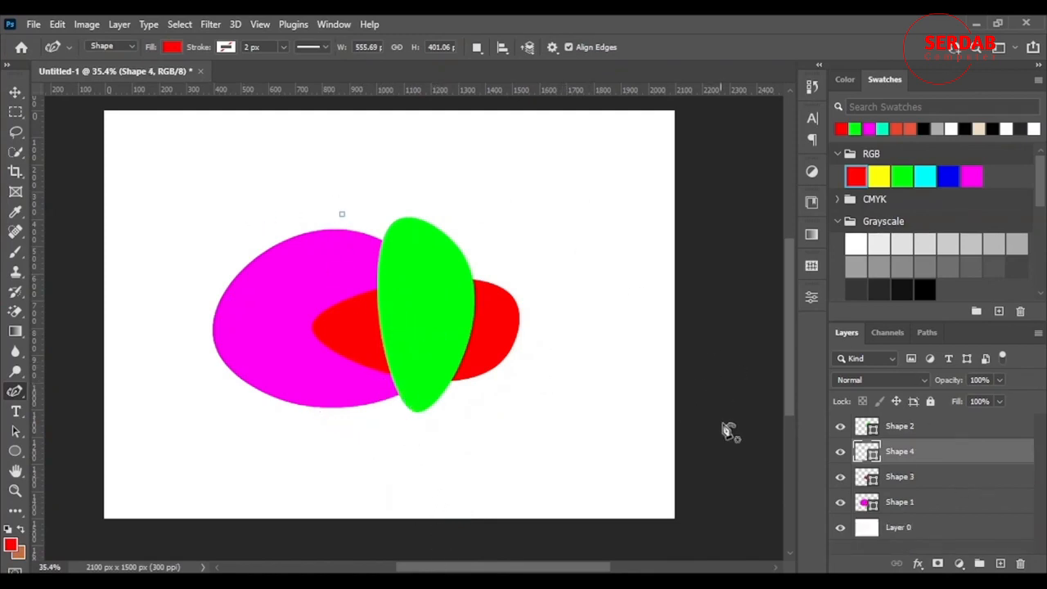
Select the green shape, switch to the Curvature Pen Tool, and resize the shape to about 351 by 745 px
{"action": "left_click", "coordinate": [16, 92]}
{"action": "left_click", "coordinate": [431, 333]}
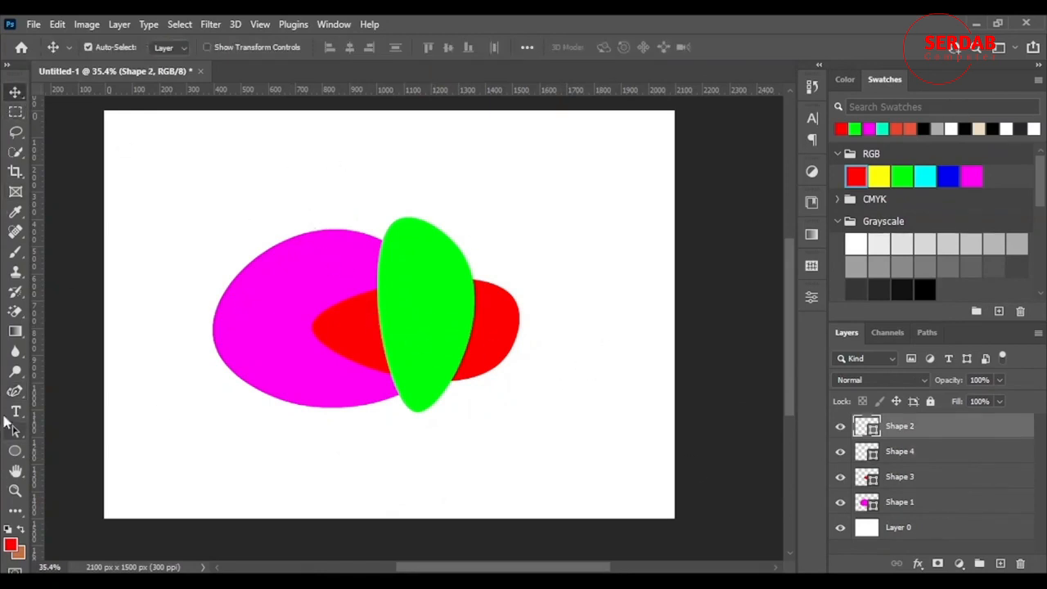
{"action": "left_click_drag", "start_coordinate": [16, 391], "coordinate": [33, 423]}
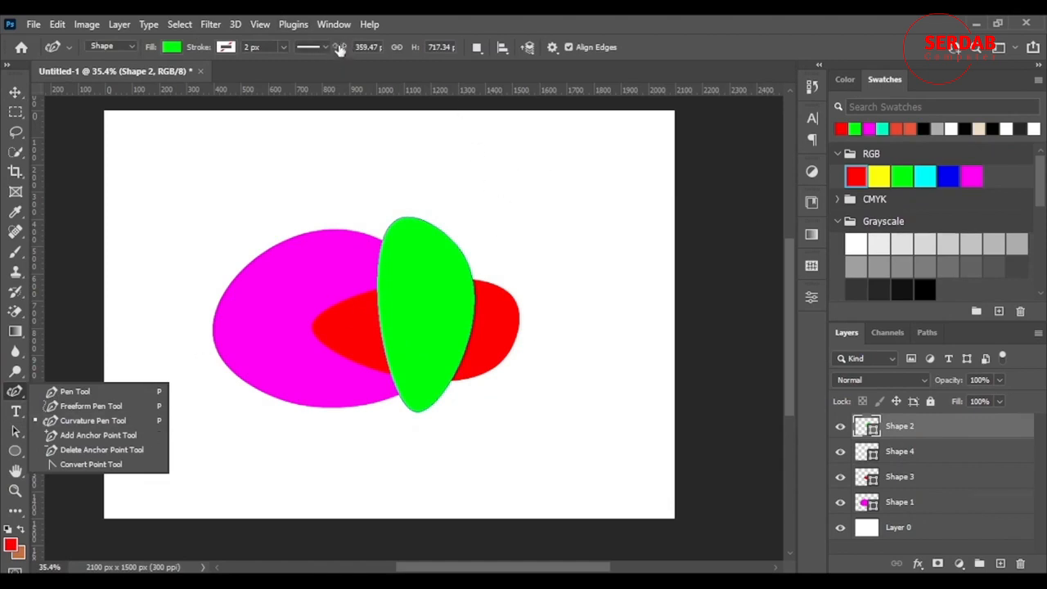
{"action": "left_click_drag", "start_coordinate": [339, 49], "coordinate": [279, 75]}
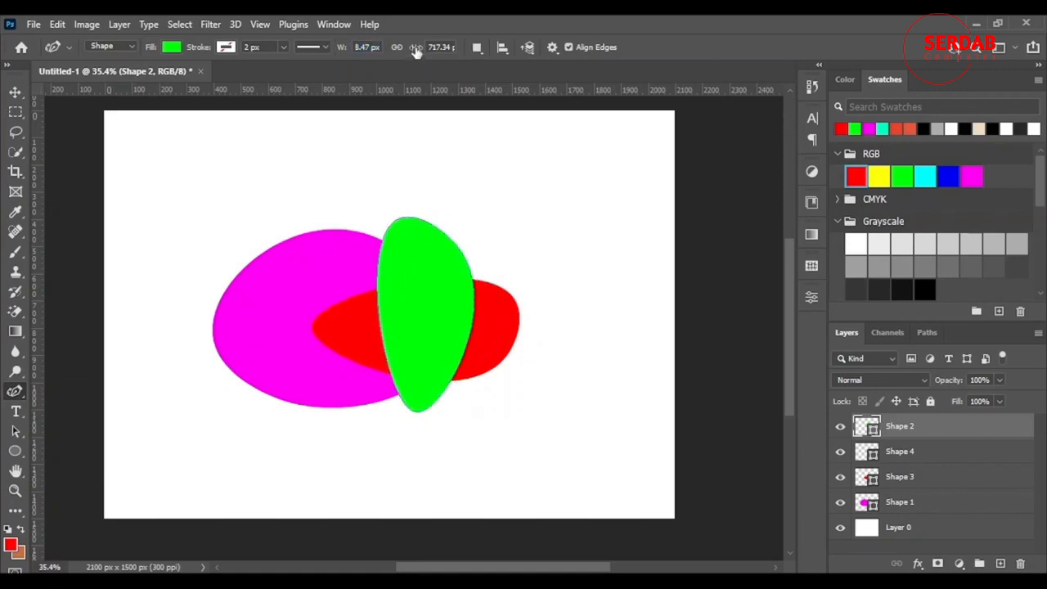
{"action": "left_click_drag", "start_coordinate": [415, 51], "coordinate": [469, 79]}
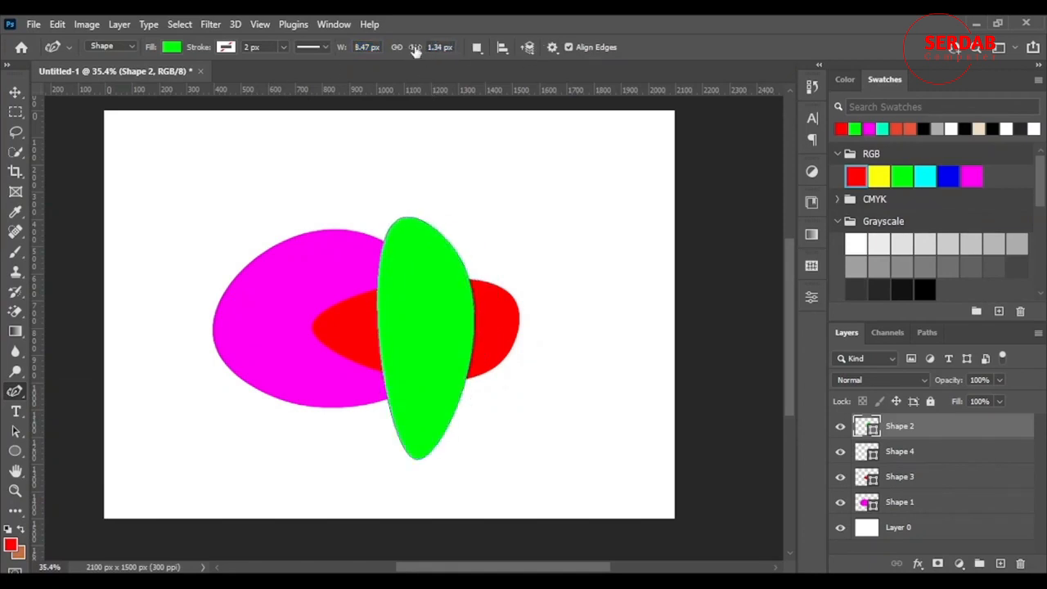
{"action": "left_click_drag", "start_coordinate": [415, 51], "coordinate": [388, 67]}
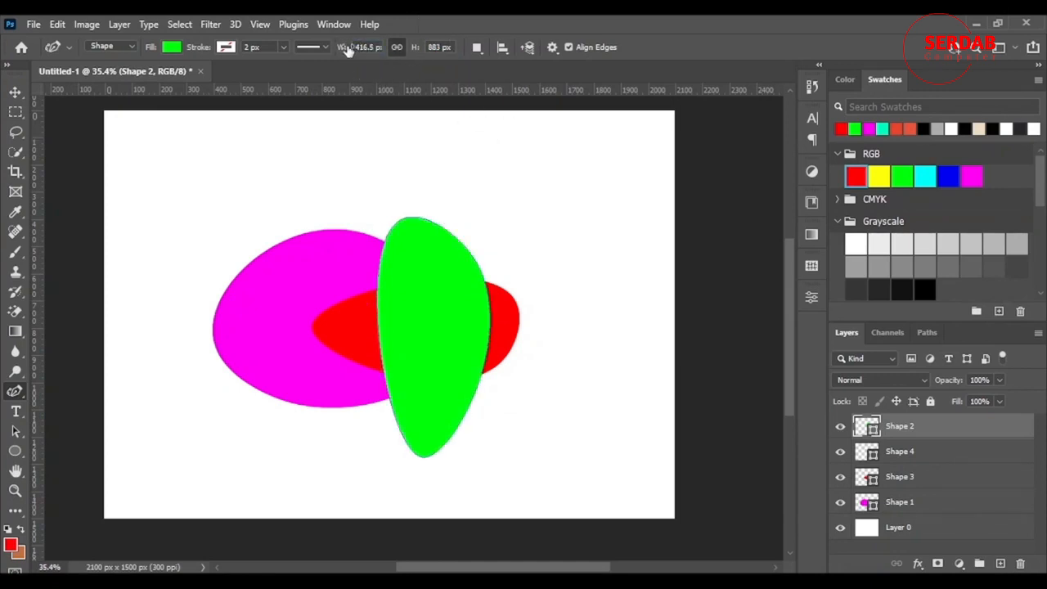
{"action": "left_click_drag", "start_coordinate": [341, 49], "coordinate": [292, 51]}
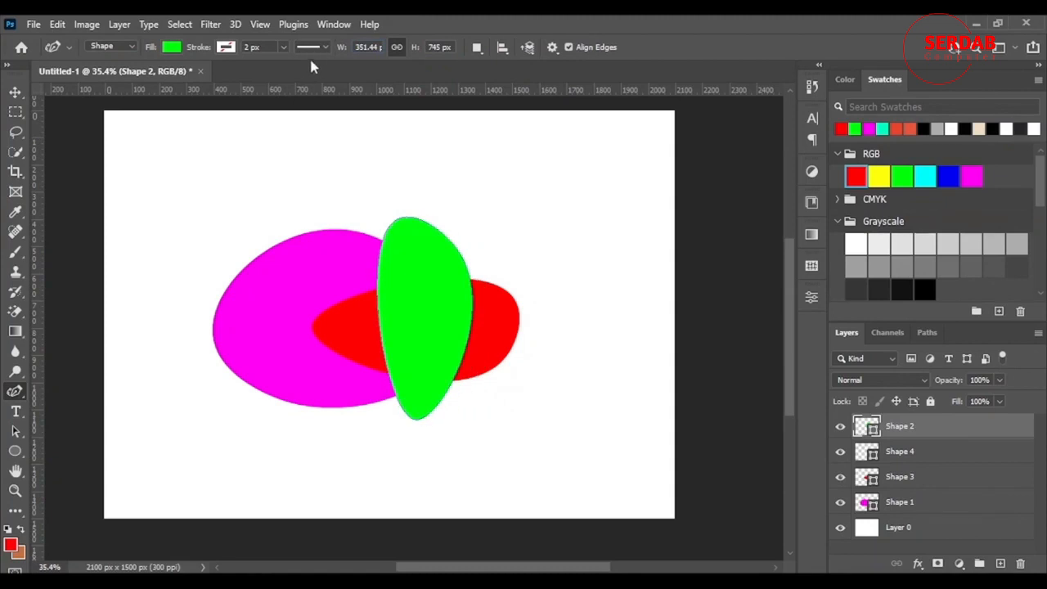
Enable Rubber Band in the path options and set the path thickness to 3 px
{"action": "left_click", "coordinate": [552, 49]}
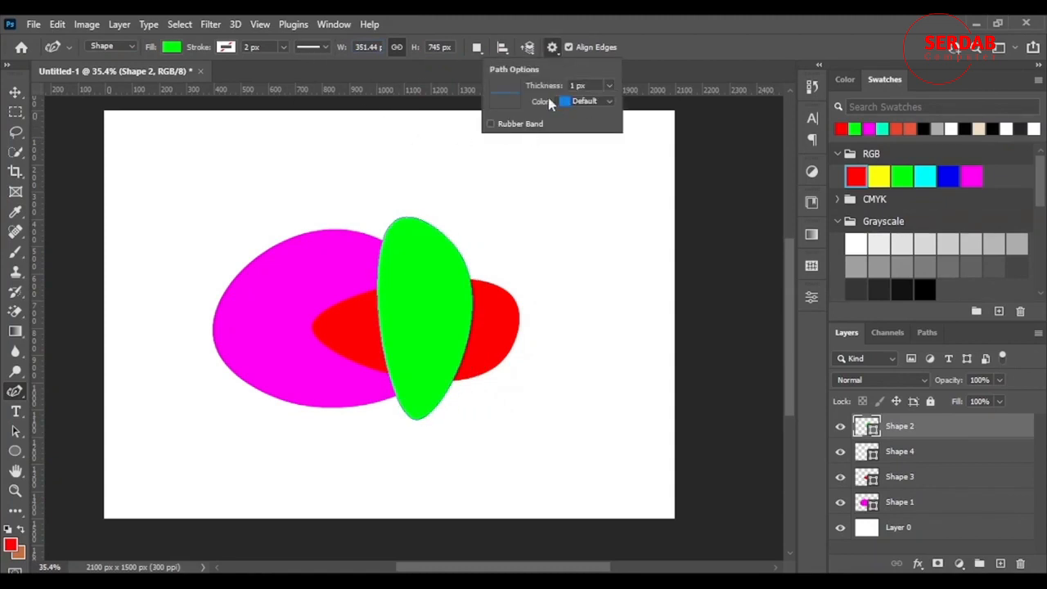
{"action": "left_click", "coordinate": [489, 125]}
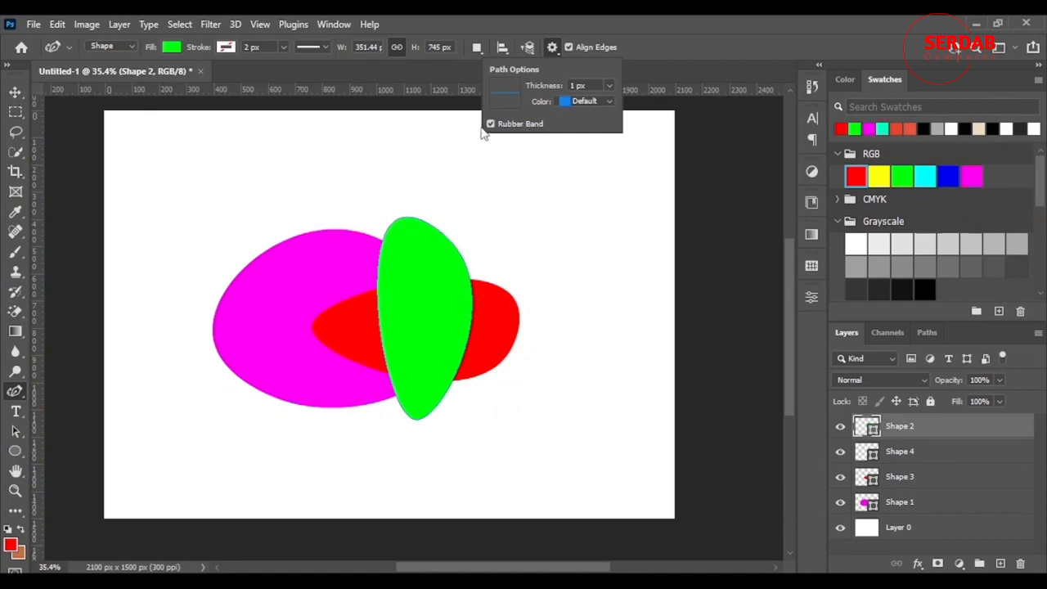
{"action": "left_click", "coordinate": [605, 86]}
{"action": "left_click", "coordinate": [594, 166]}
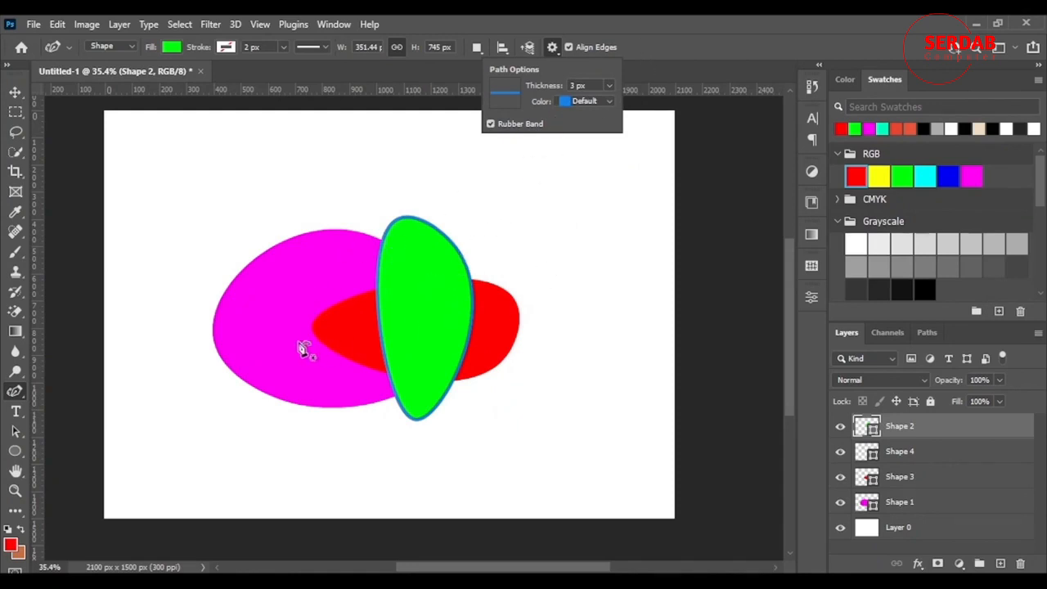
Draw a closed four-point shape above the magenta shape
{"action": "left_click", "coordinate": [272, 178]}
{"action": "left_click", "coordinate": [266, 171]}
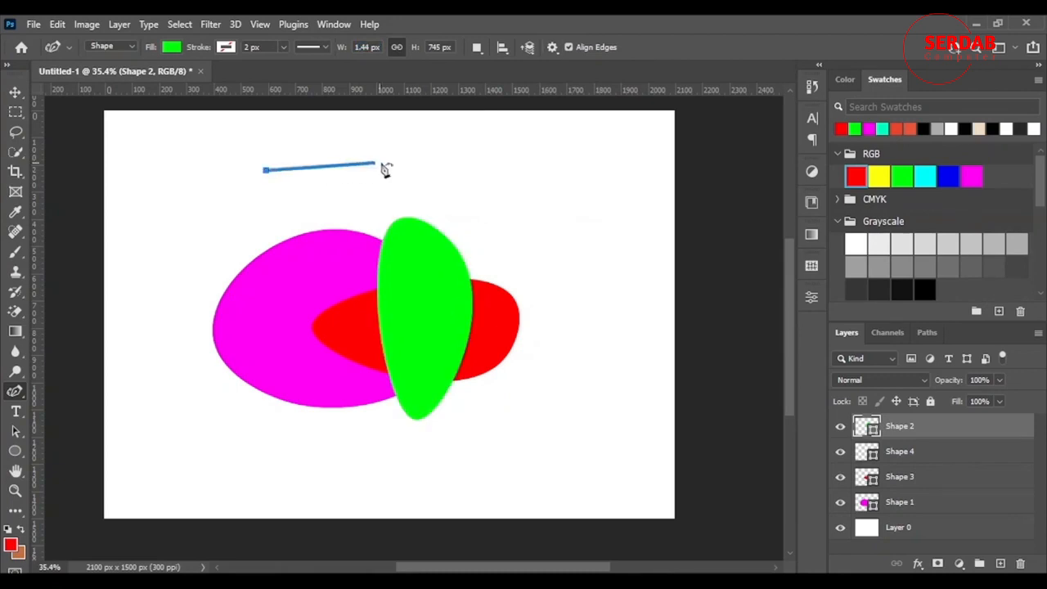
{"action": "left_click", "coordinate": [381, 161]}
{"action": "left_click", "coordinate": [362, 237]}
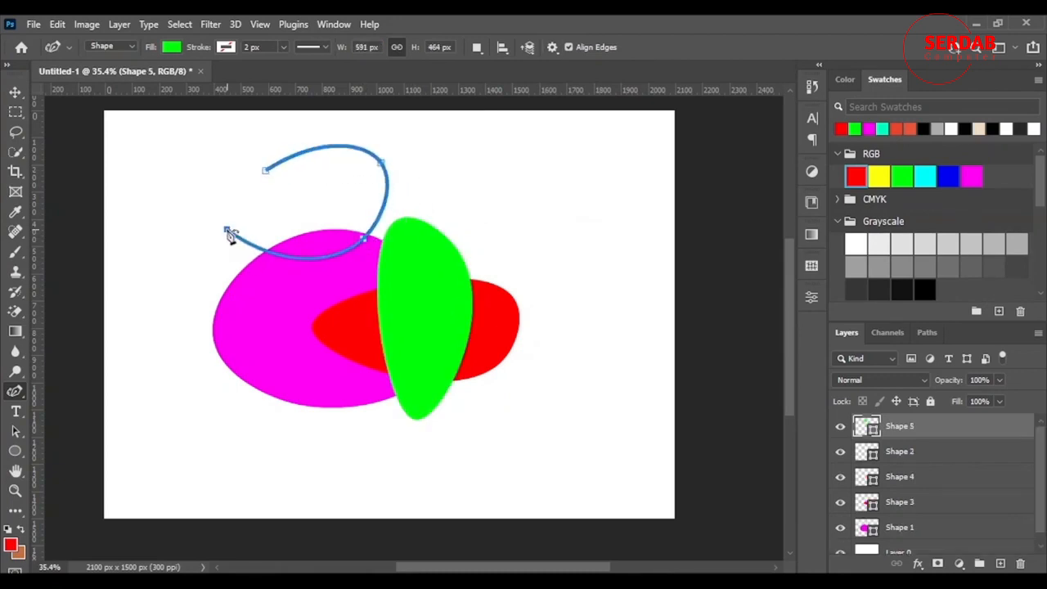
{"action": "left_click", "coordinate": [226, 229]}
Set the path thickness to 0.5 px
{"action": "left_click", "coordinate": [552, 46]}
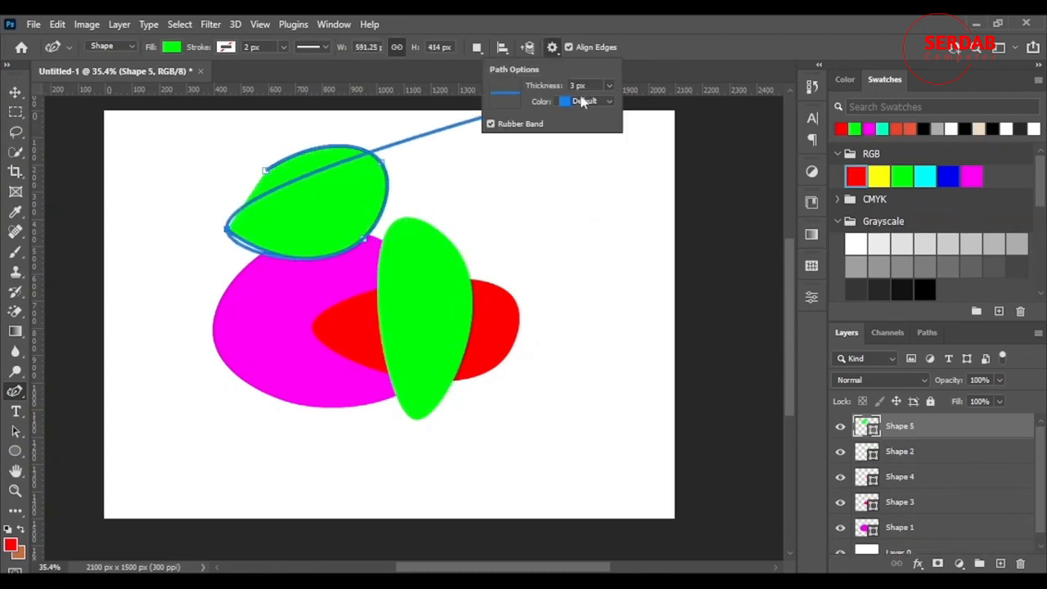
{"action": "left_click", "coordinate": [610, 85]}
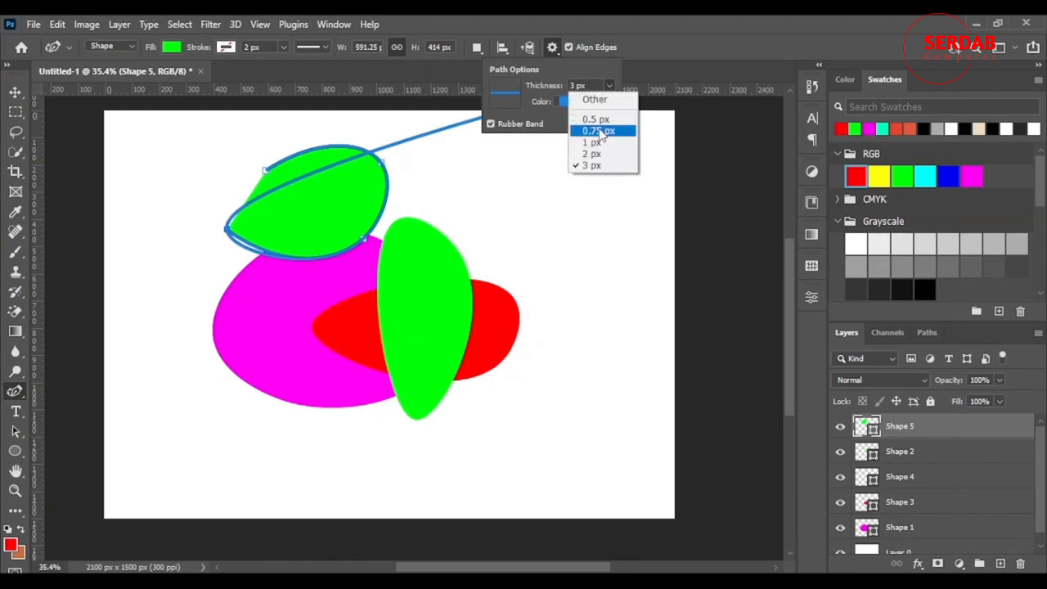
{"action": "left_click", "coordinate": [602, 123]}
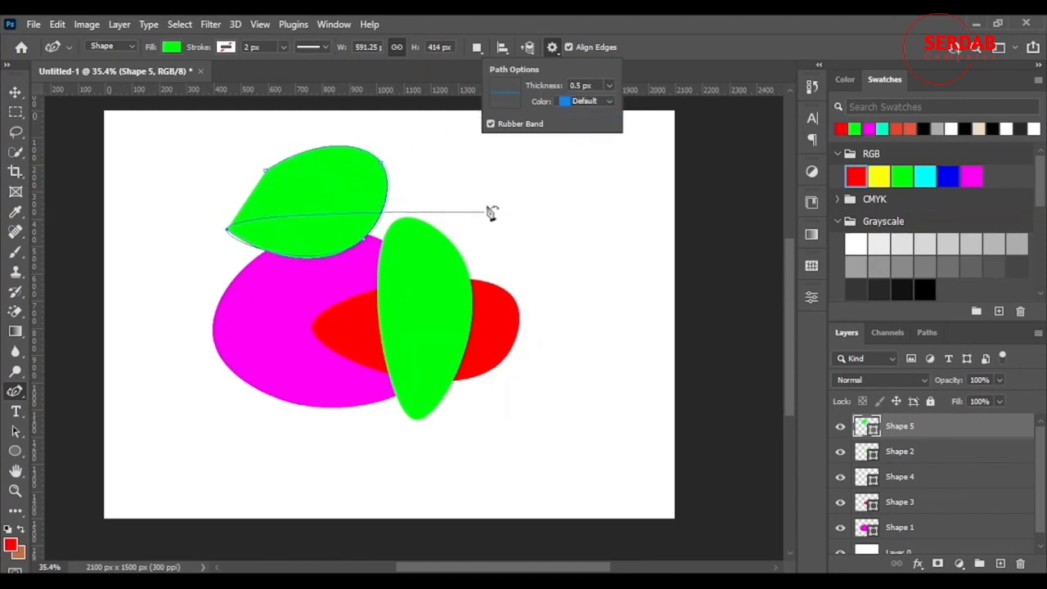
Extend the new shape with two more curved points, then delete it
{"action": "left_click", "coordinate": [544, 217]}
{"action": "left_click", "coordinate": [559, 305]}
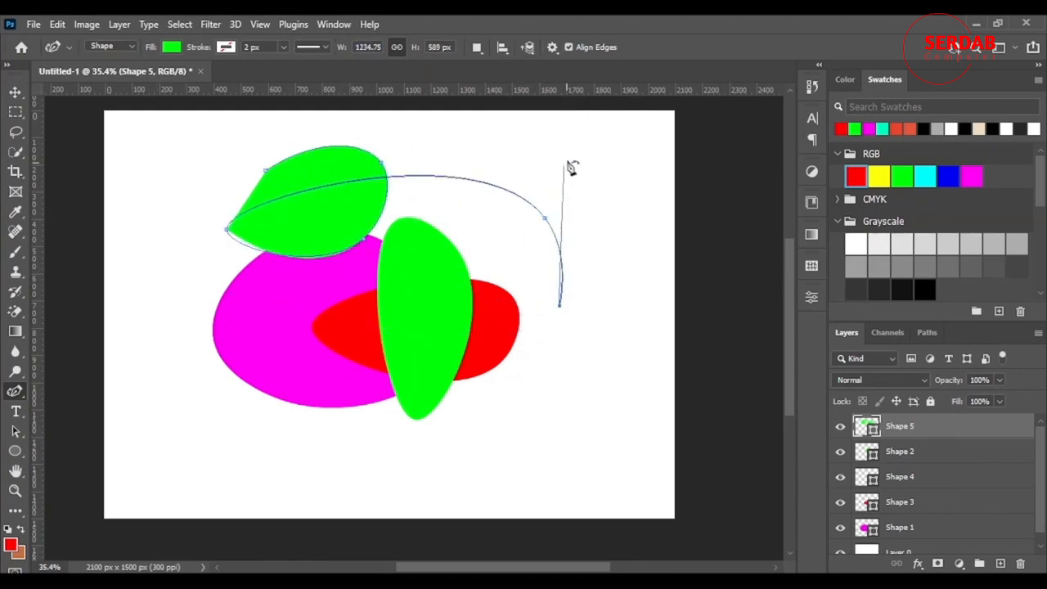
{"action": "left_click", "coordinate": [567, 160]}
{"action": "key", "text": "Escape"}
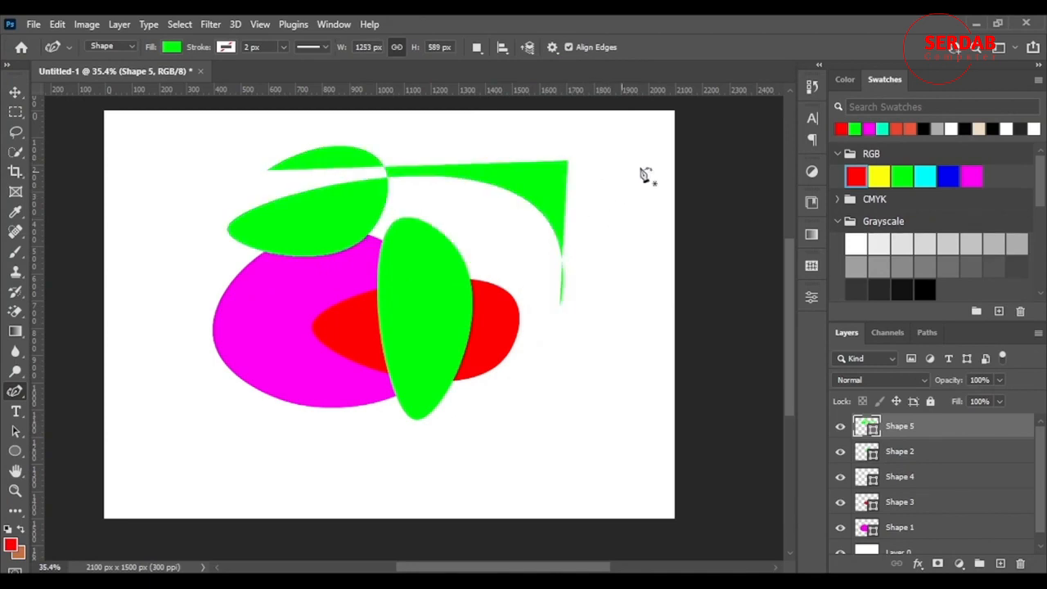
{"action": "key", "text": "Delete"}
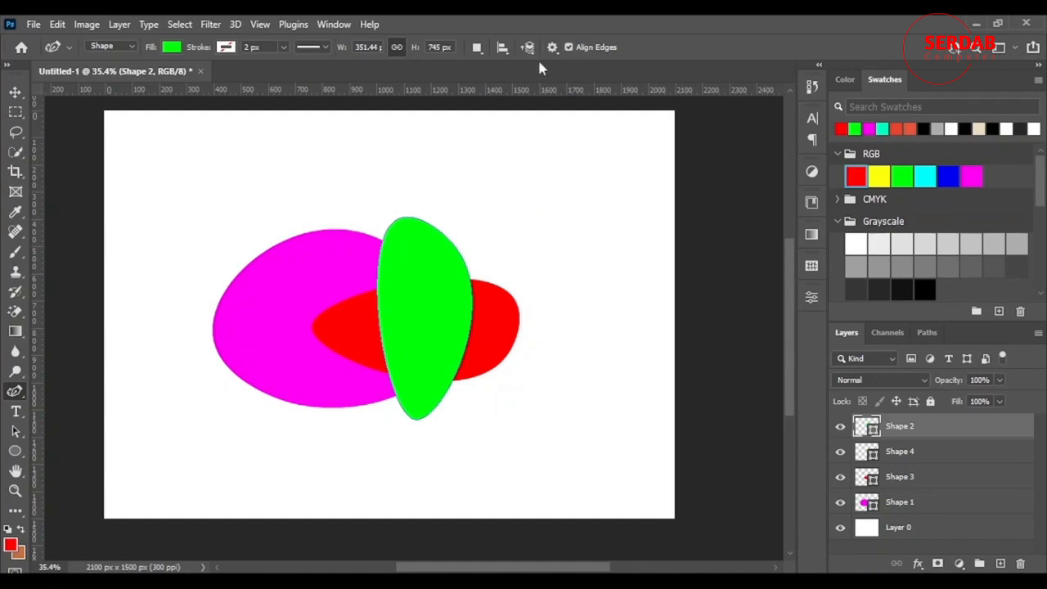
Draw a new shape to the right with Align Edges turned off, delete it, and turn Align Edges back on
{"action": "left_click", "coordinate": [505, 193]}
{"action": "left_click", "coordinate": [576, 251]}
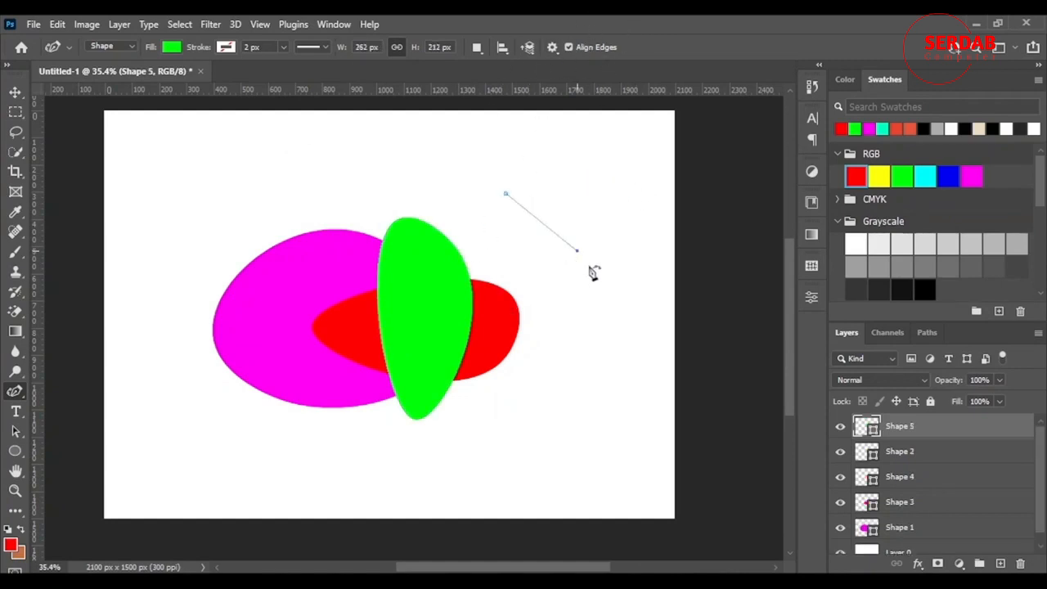
{"action": "left_click", "coordinate": [568, 47]}
{"action": "left_click", "coordinate": [563, 323]}
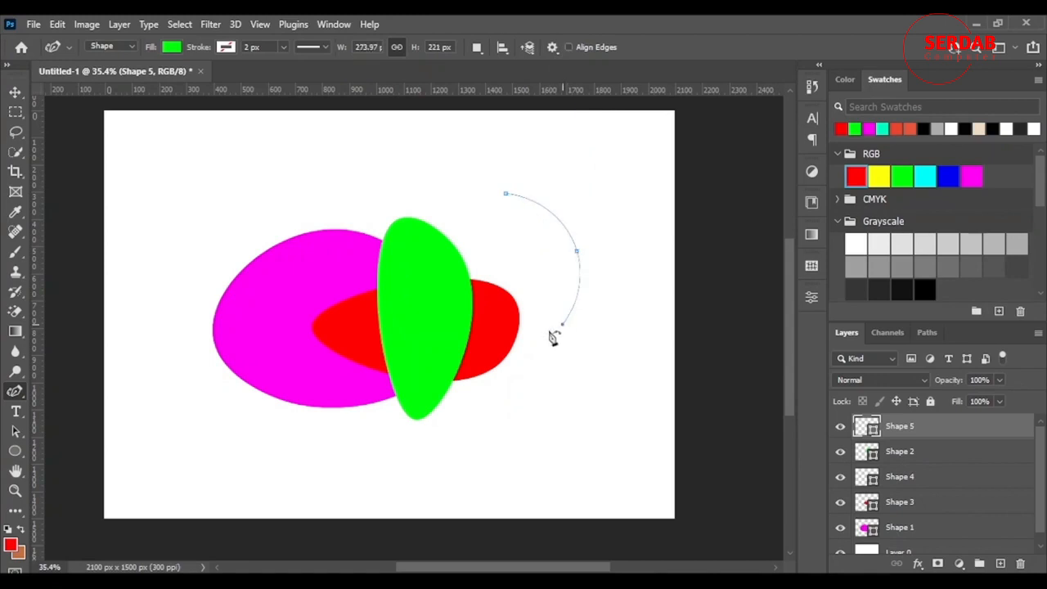
{"action": "left_click", "coordinate": [507, 233]}
{"action": "left_click", "coordinate": [618, 238]}
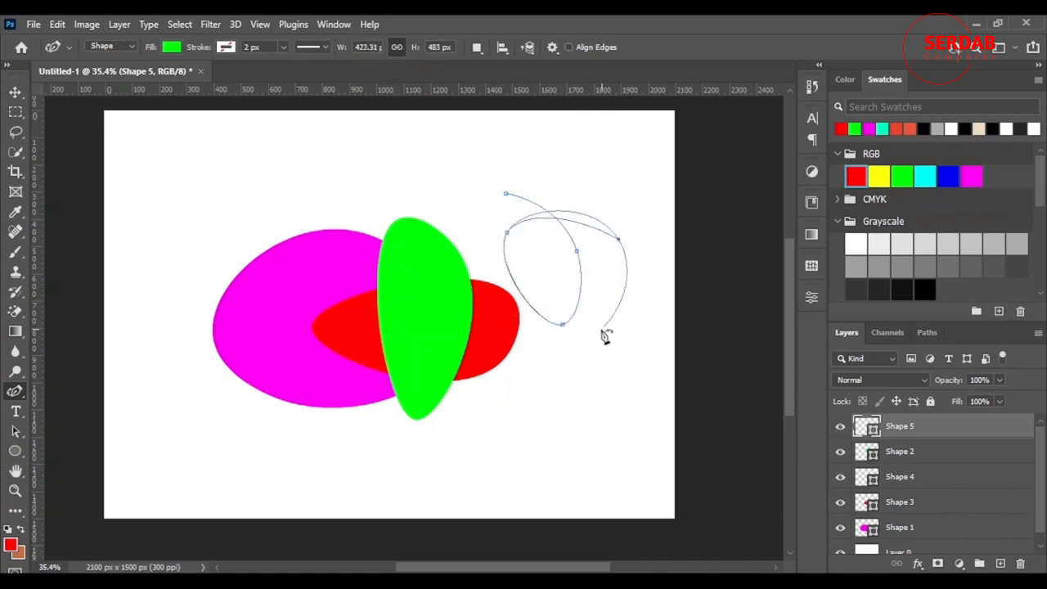
{"action": "left_click", "coordinate": [506, 194]}
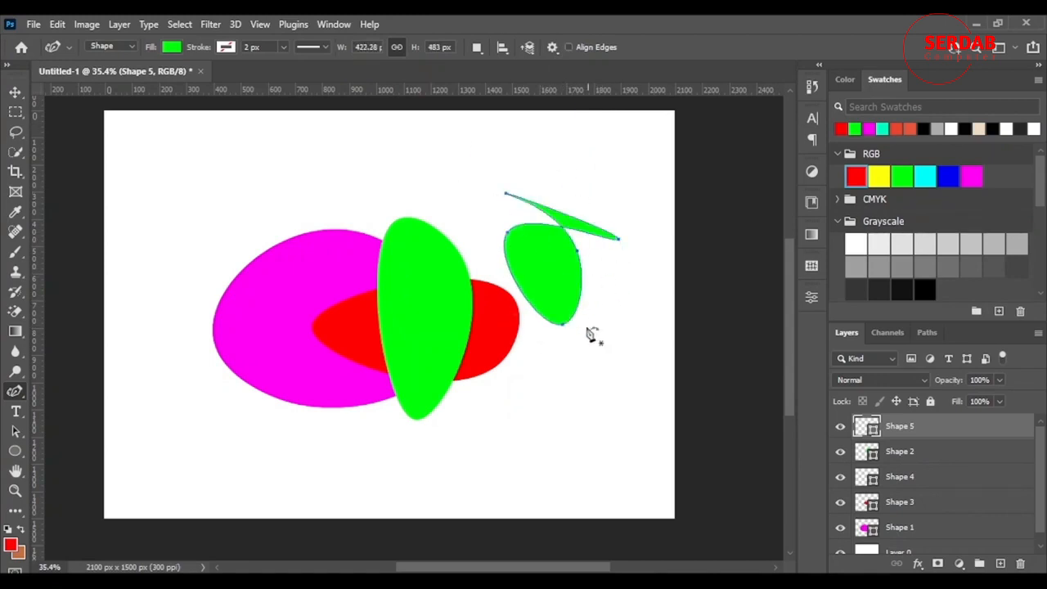
{"action": "key", "text": "Delete"}
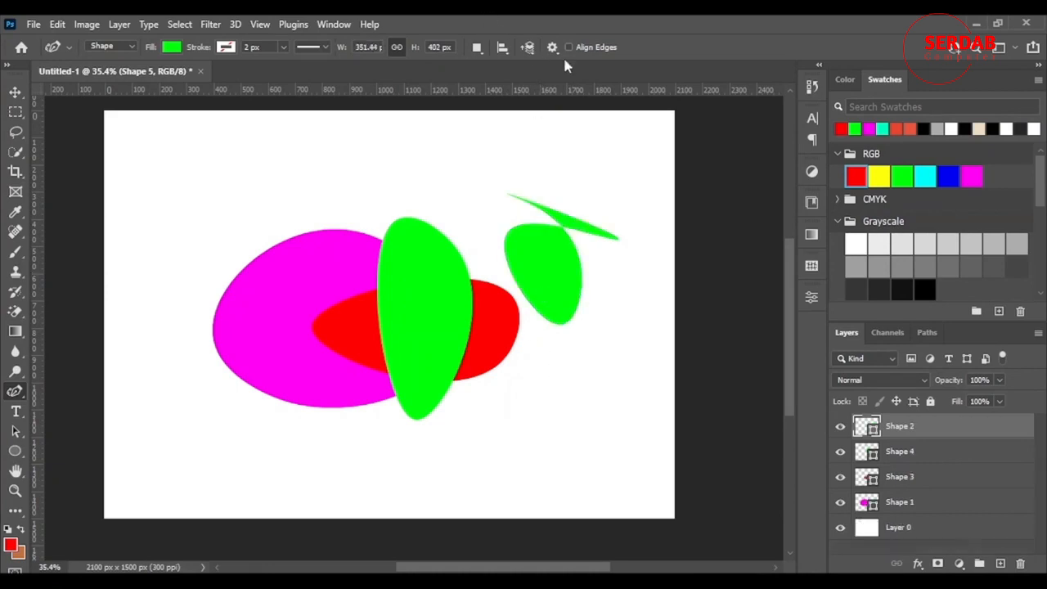
{"action": "left_click", "coordinate": [570, 46]}
{"action": "scroll", "coordinate": [467, 328], "scroll_direction": "down", "scroll_amount": 3}
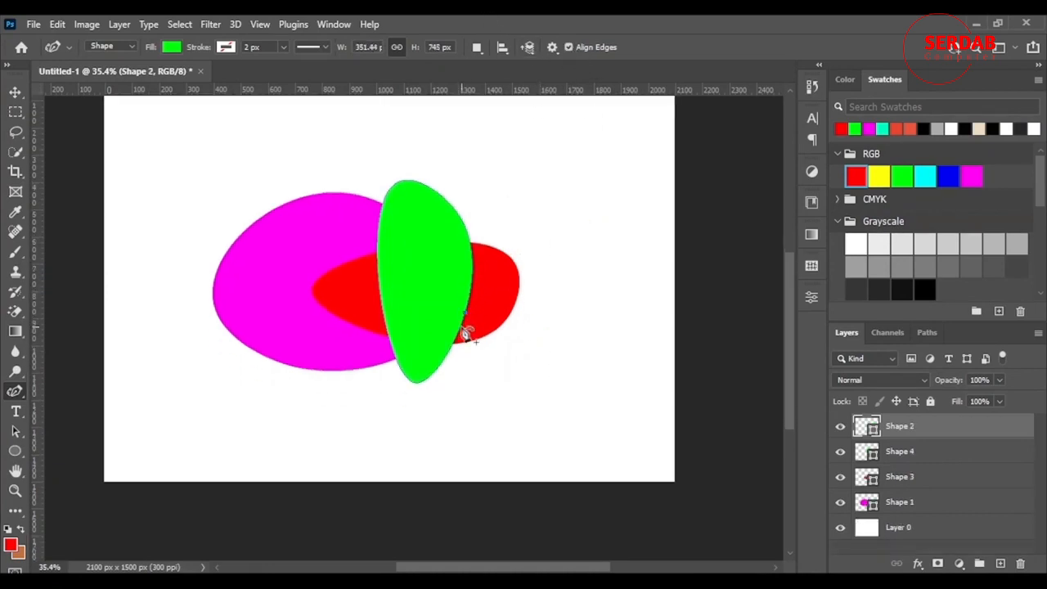
{"action": "scroll", "coordinate": [364, 360], "scroll_direction": "up", "scroll_amount": 5}
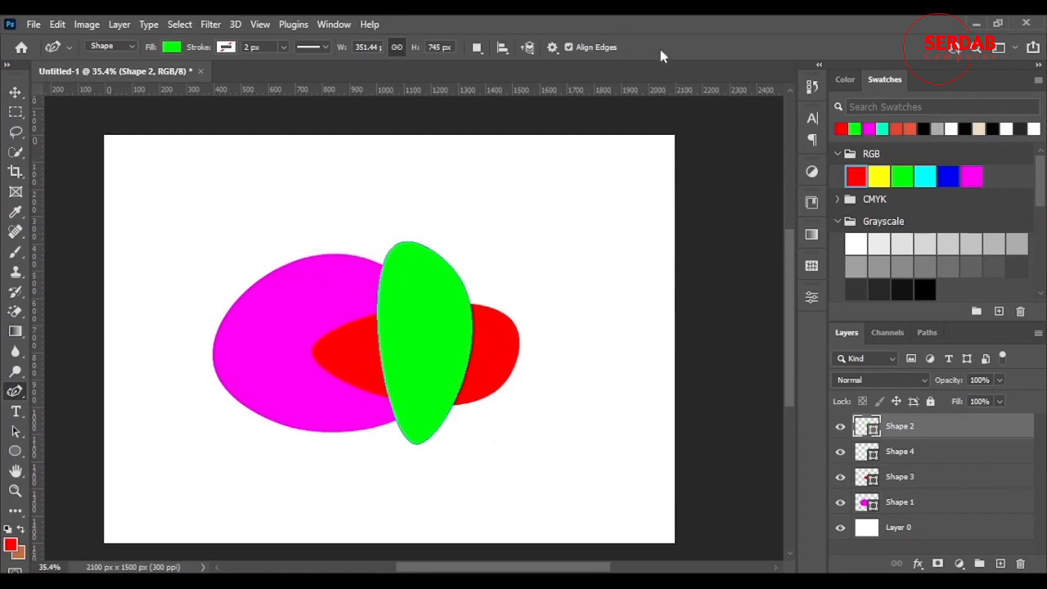
{"action": "left_click", "coordinate": [68, 47]}
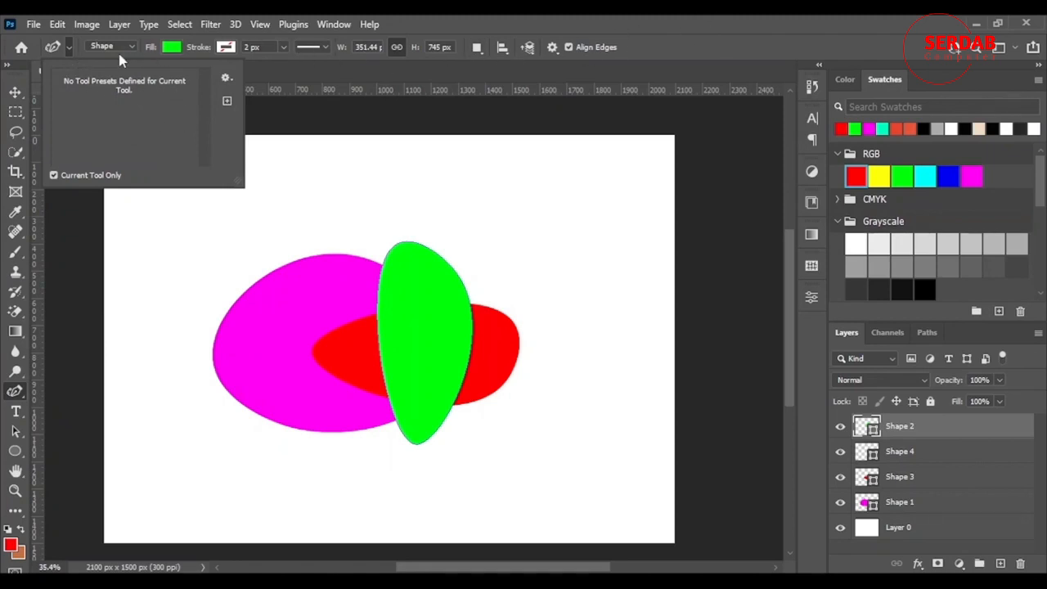
Fill the green shape with the first pattern from the Water folder
{"action": "left_click", "coordinate": [169, 49]}
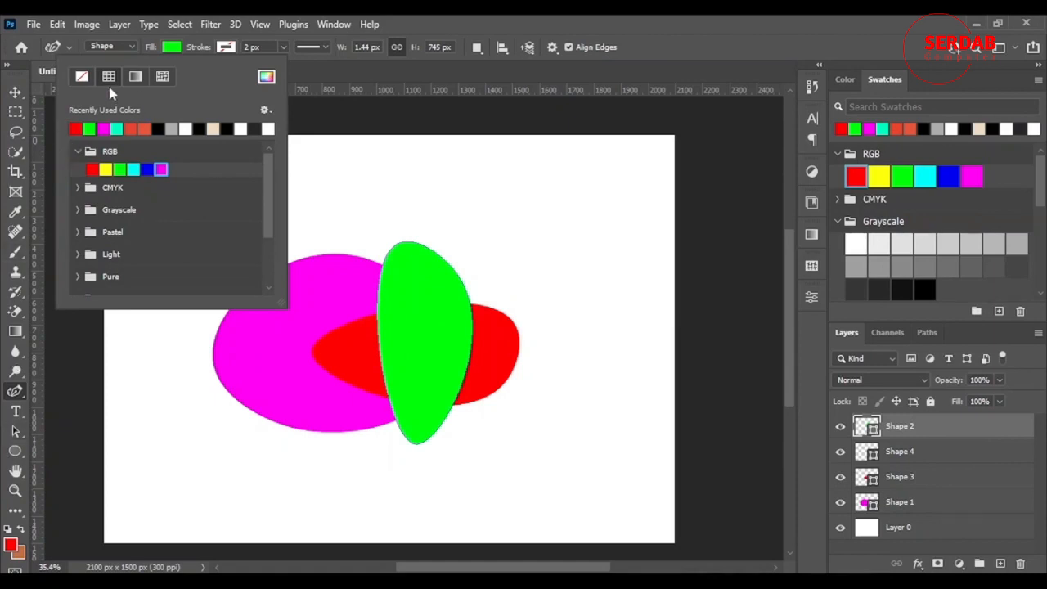
{"action": "left_click", "coordinate": [163, 76]}
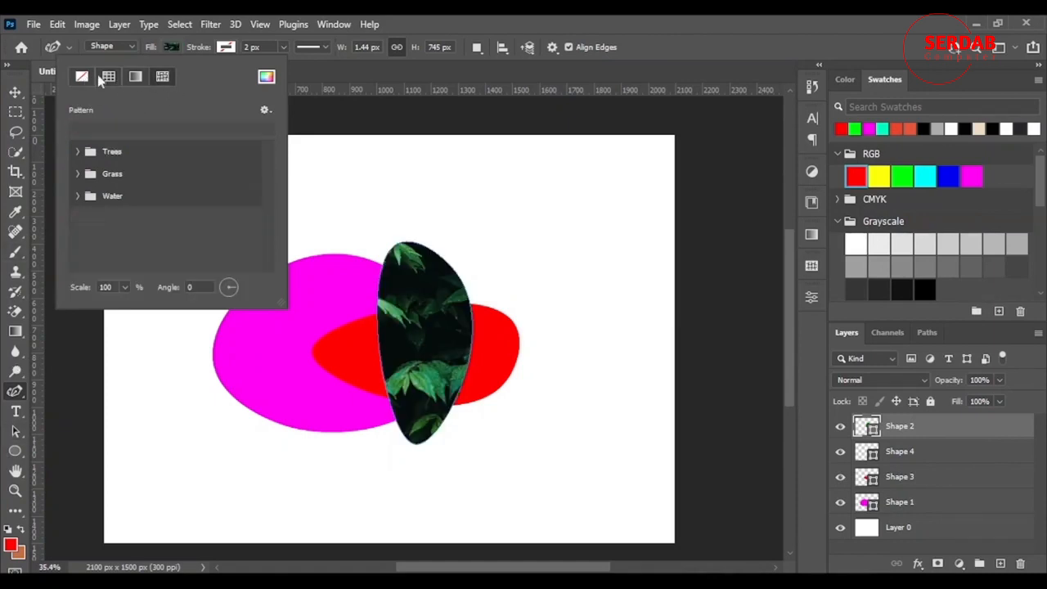
{"action": "left_click", "coordinate": [78, 197]}
{"action": "left_click", "coordinate": [120, 220]}
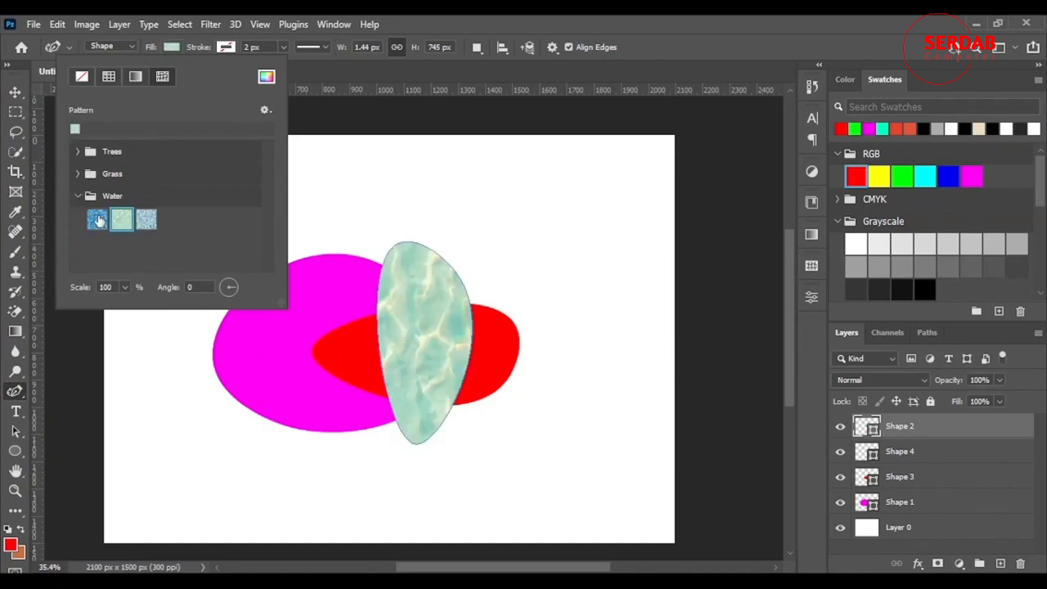
{"action": "left_click", "coordinate": [97, 217]}
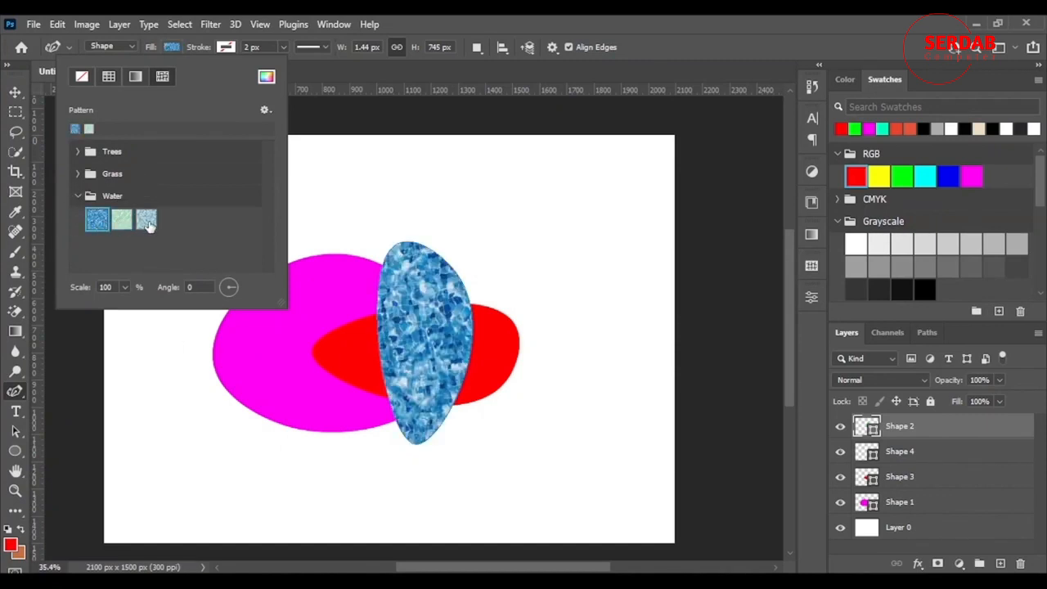
Set the pattern scale to 1% and the angle to 72°
{"action": "left_click", "coordinate": [125, 287]}
{"action": "left_click_drag", "start_coordinate": [128, 309], "coordinate": [92, 323]}
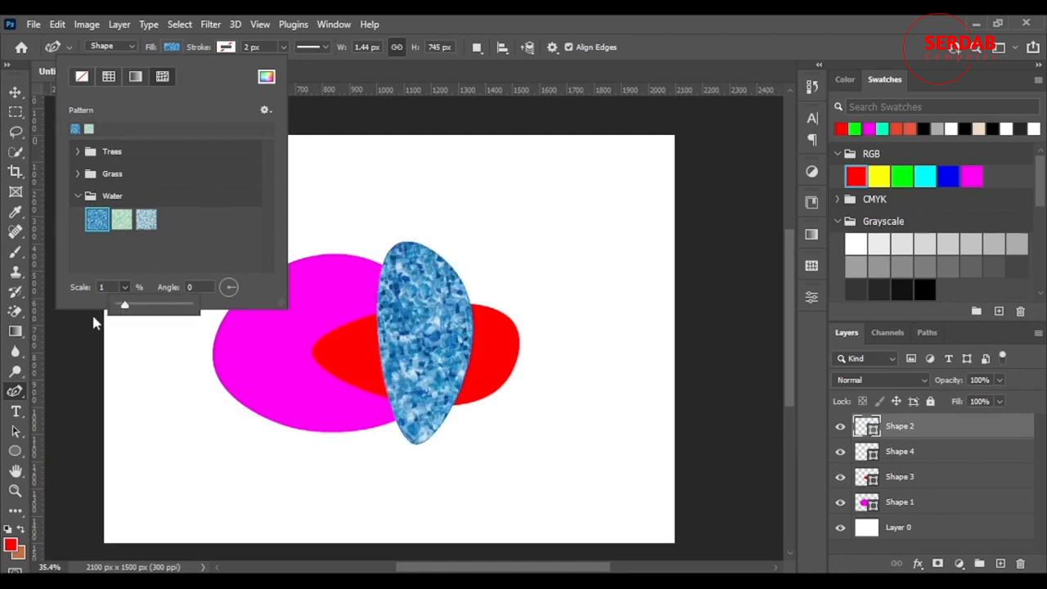
{"action": "left_click", "coordinate": [236, 278]}
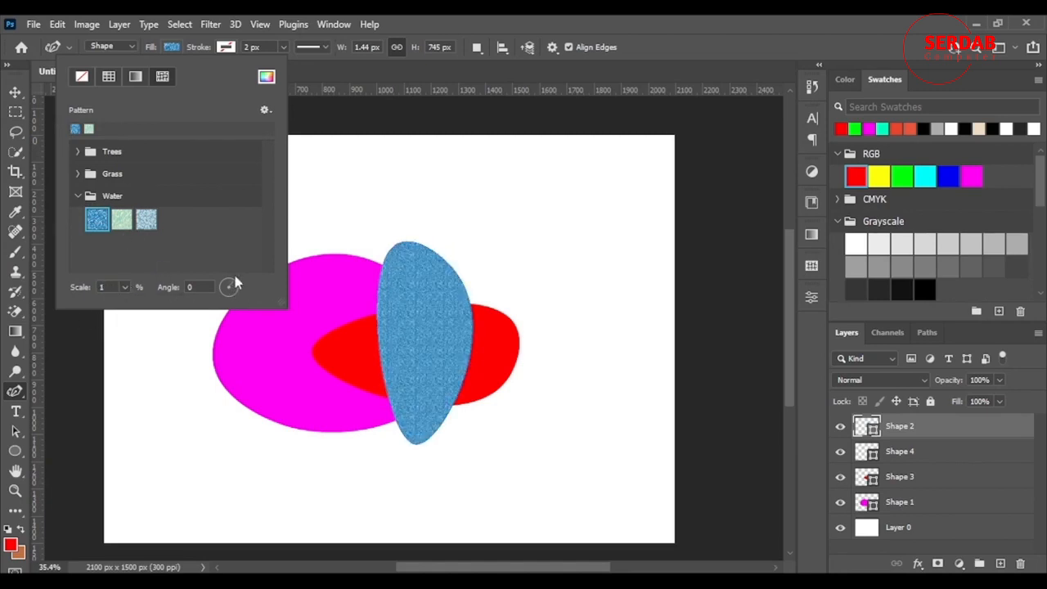
Fill the shape with the fourth pattern from the Trees folder
{"action": "left_click", "coordinate": [264, 109]}
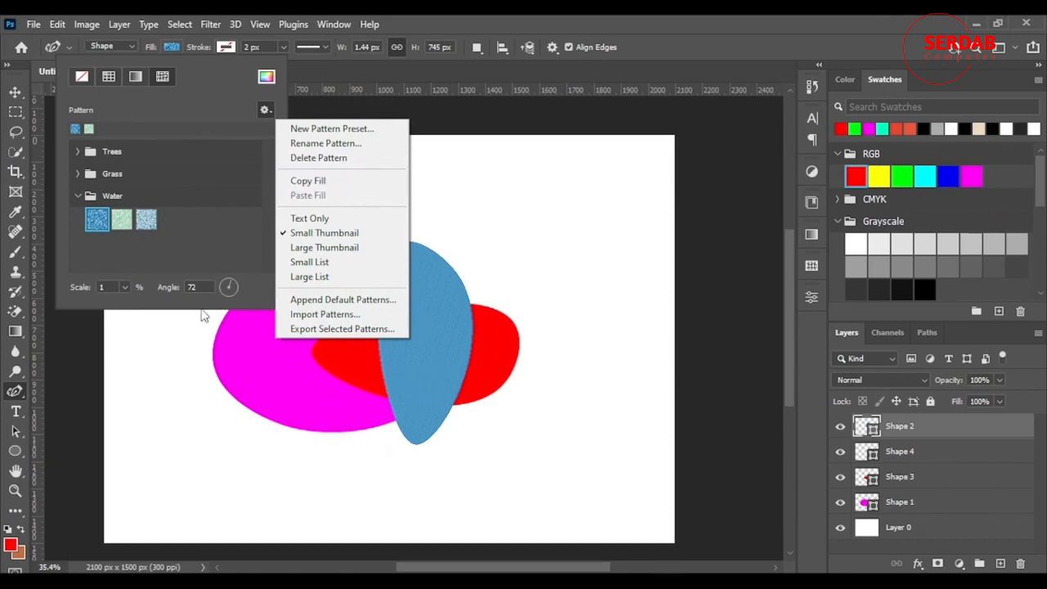
{"action": "left_click", "coordinate": [107, 144]}
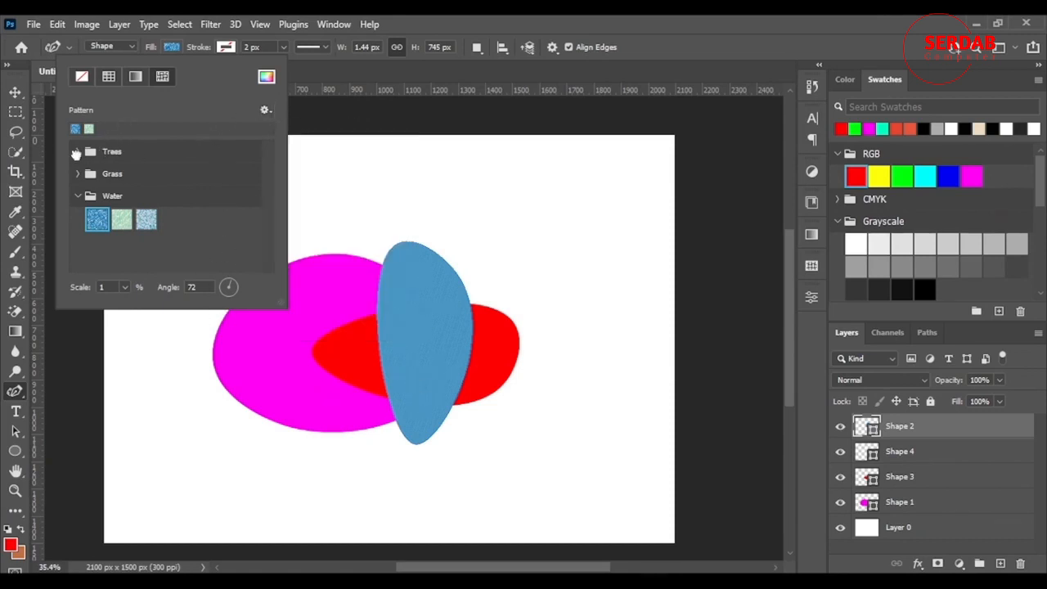
{"action": "left_click", "coordinate": [75, 153]}
{"action": "left_click", "coordinate": [78, 197]}
{"action": "scroll", "coordinate": [185, 172], "scroll_direction": "down", "scroll_amount": 1}
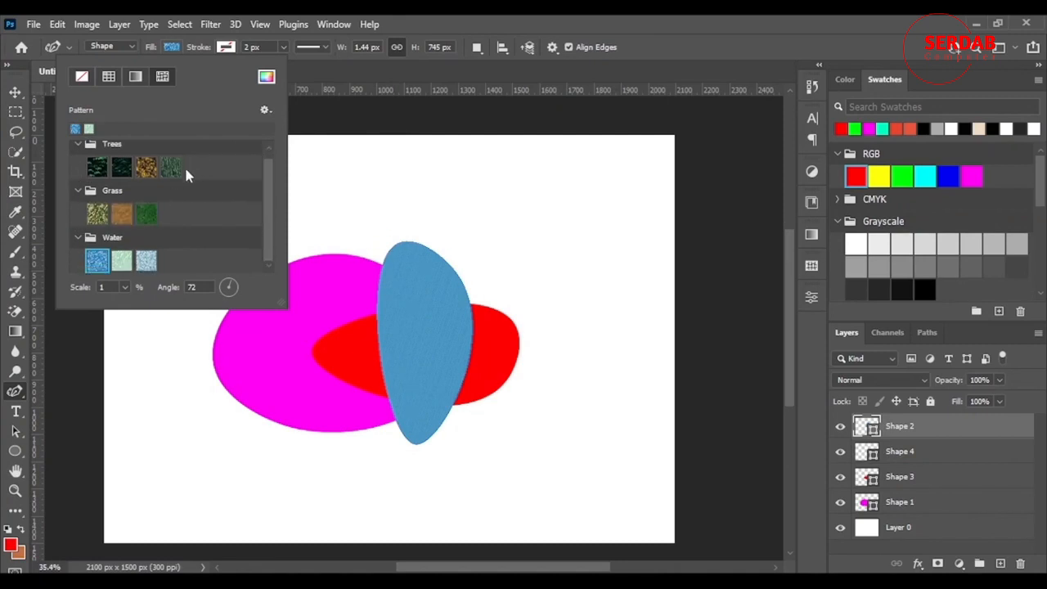
{"action": "left_click", "coordinate": [170, 168]}
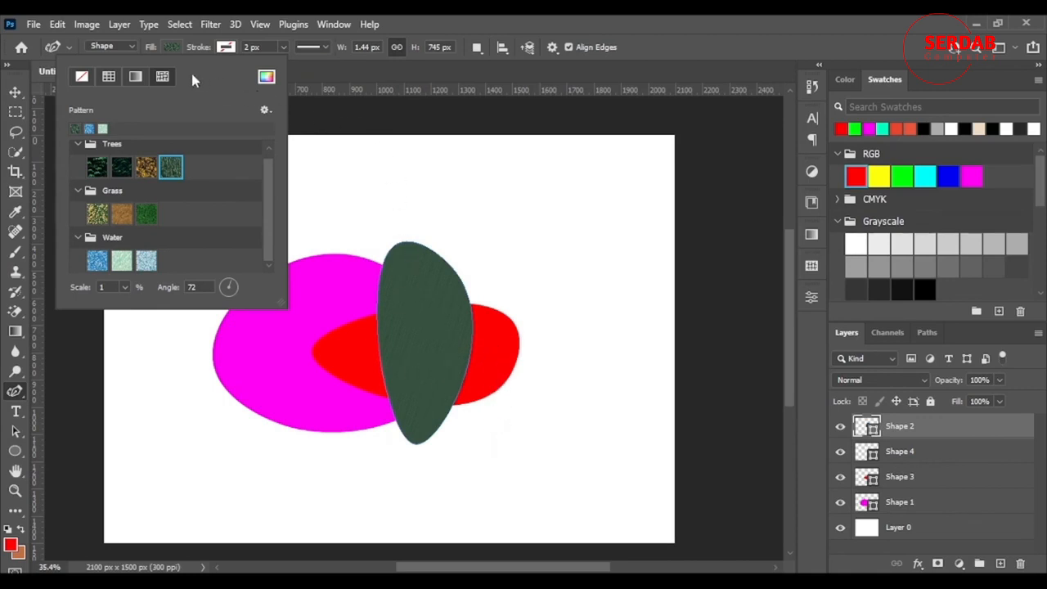
Switch the shape's fill to a gradient
{"action": "left_click", "coordinate": [136, 78]}
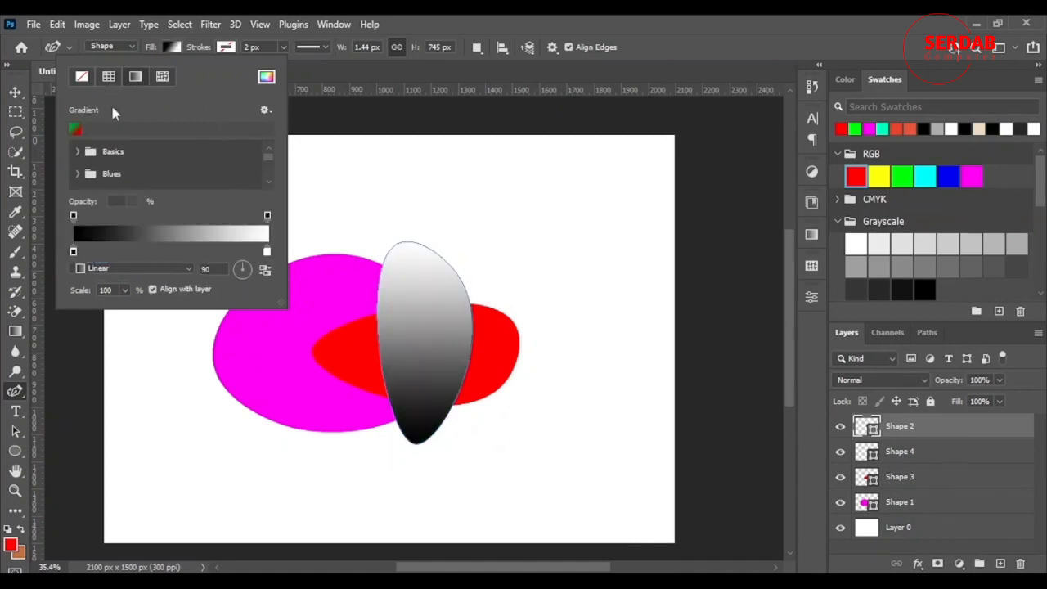
Apply the green-to-red gradient preset to the shape and set the gradient angle to 26°
{"action": "left_click", "coordinate": [76, 130]}
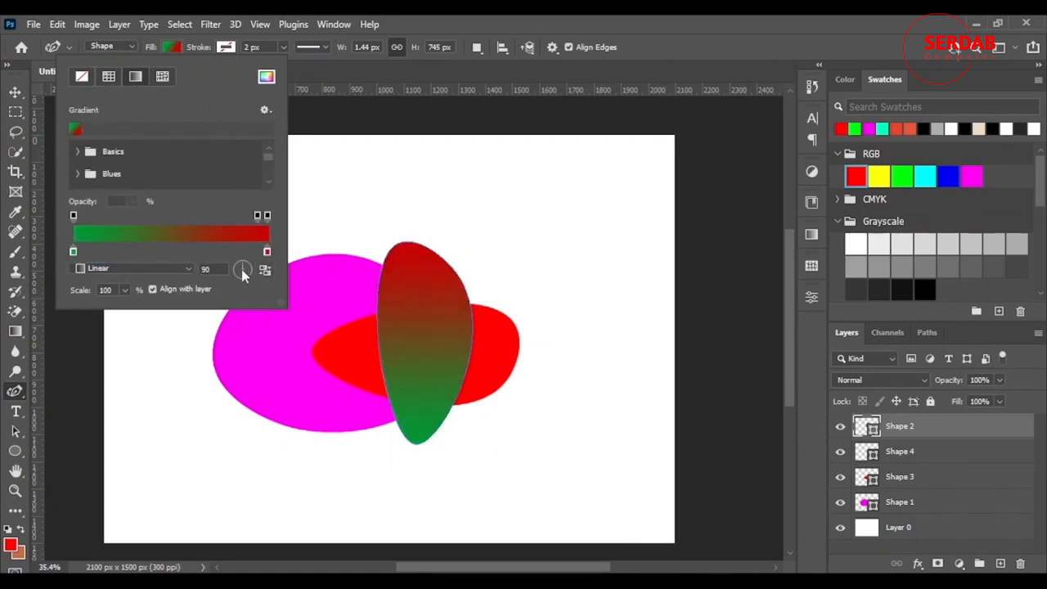
{"action": "mouse_move", "coordinate": [237, 269]}
{"action": "left_mouse_down"}
{"action": "mouse_move", "coordinate": [246, 278]}
{"action": "mouse_move", "coordinate": [251, 264]}
{"action": "left_mouse_up"}
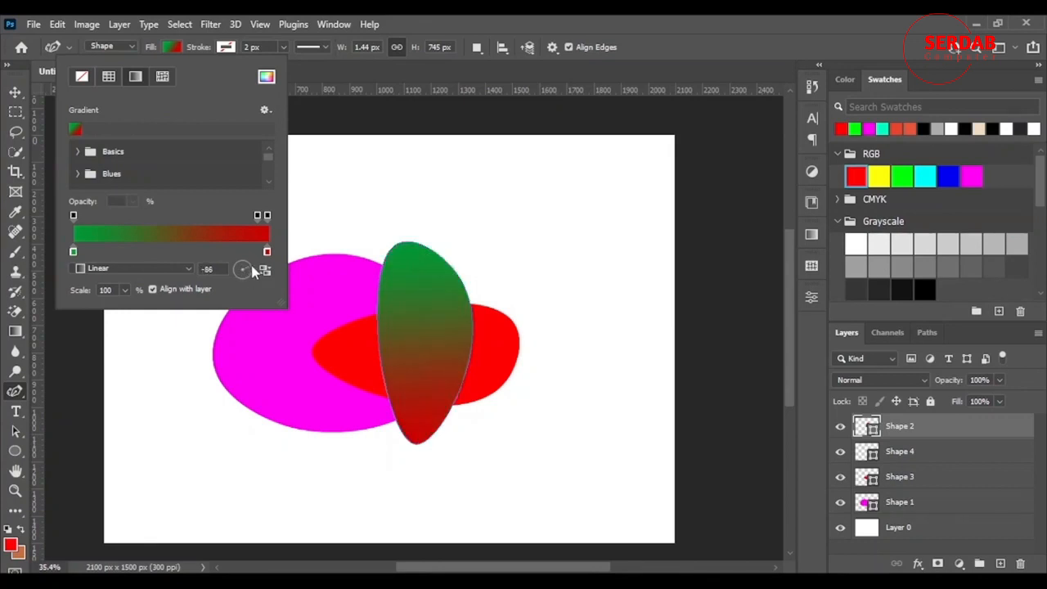
Try the Radial, Angle, Reflected and Diamond gradient styles in turn, returning to Linear
{"action": "left_click", "coordinate": [188, 274]}
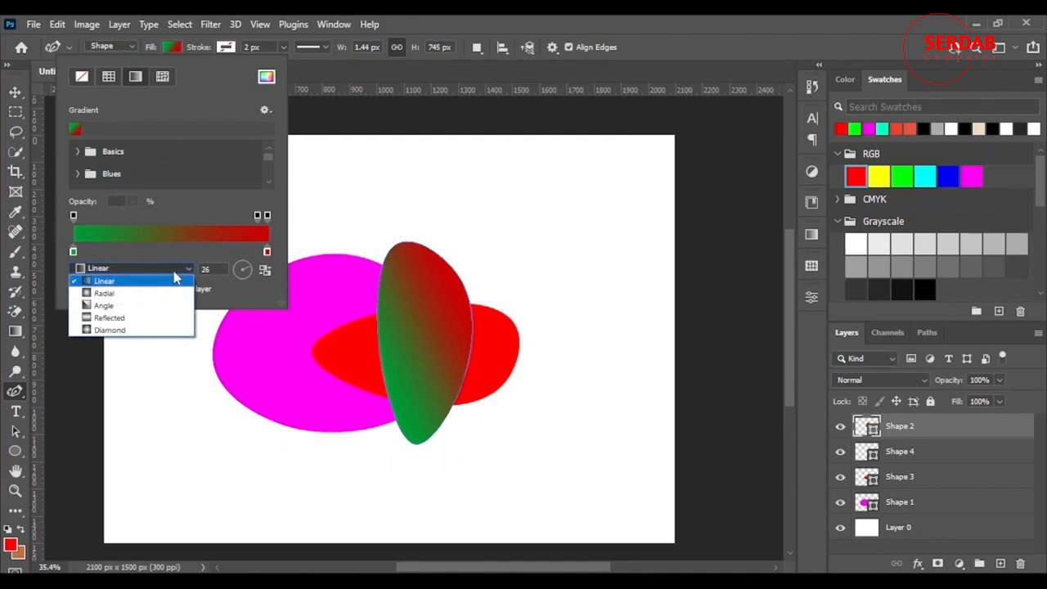
{"action": "left_click", "coordinate": [152, 293]}
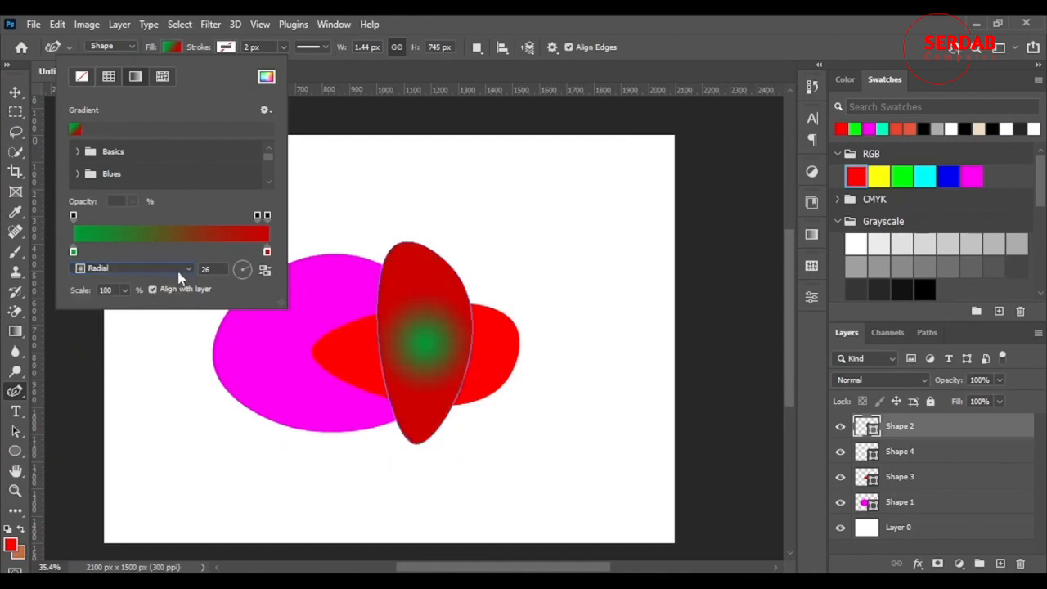
{"action": "left_click", "coordinate": [181, 276]}
{"action": "left_click", "coordinate": [164, 305]}
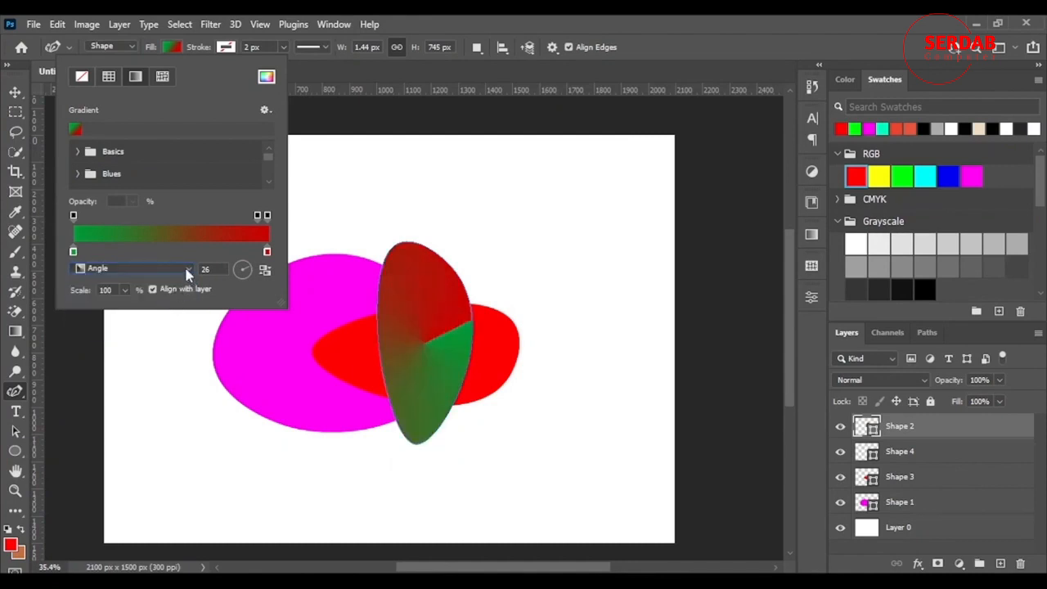
{"action": "left_click", "coordinate": [186, 274]}
{"action": "left_click", "coordinate": [161, 315]}
{"action": "left_click", "coordinate": [191, 270]}
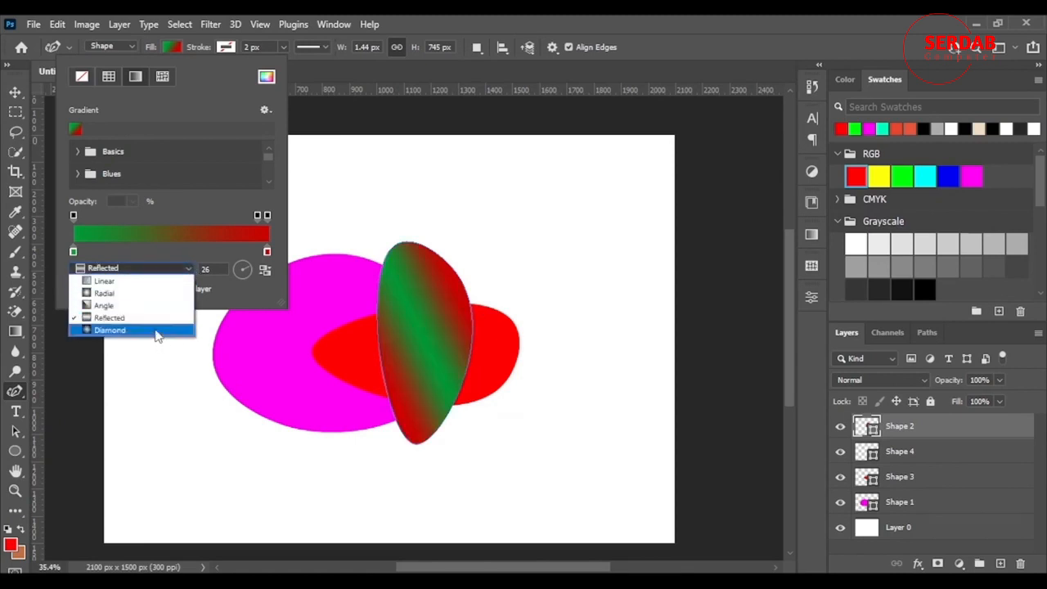
{"action": "left_click", "coordinate": [158, 332]}
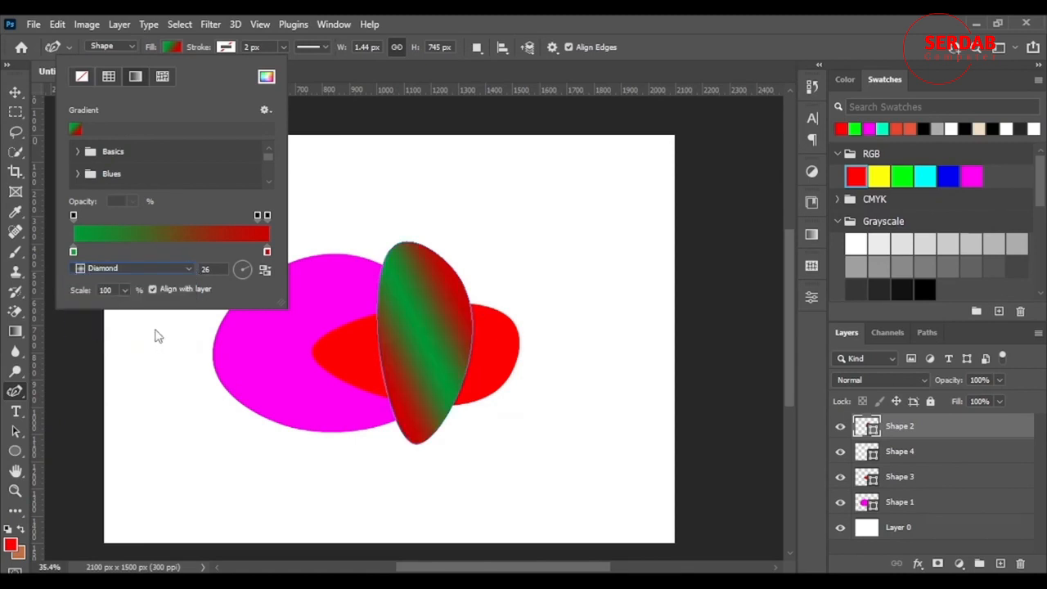
{"action": "left_click", "coordinate": [178, 276]}
{"action": "left_click", "coordinate": [173, 284]}
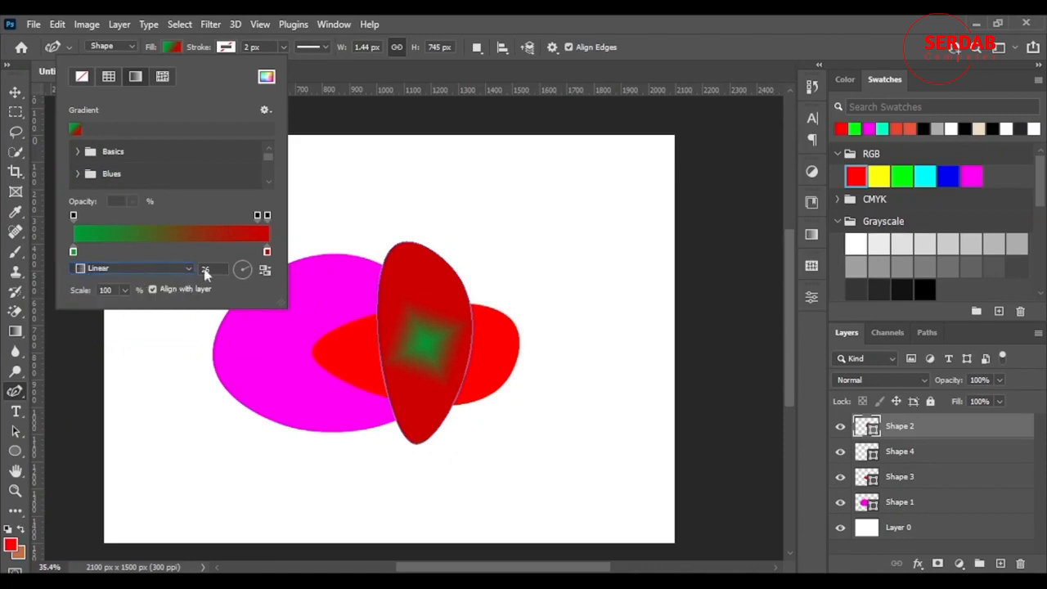
Change the gradient's green color stop to a lighter green, 45a164
{"action": "double_click", "coordinate": [73, 249]}
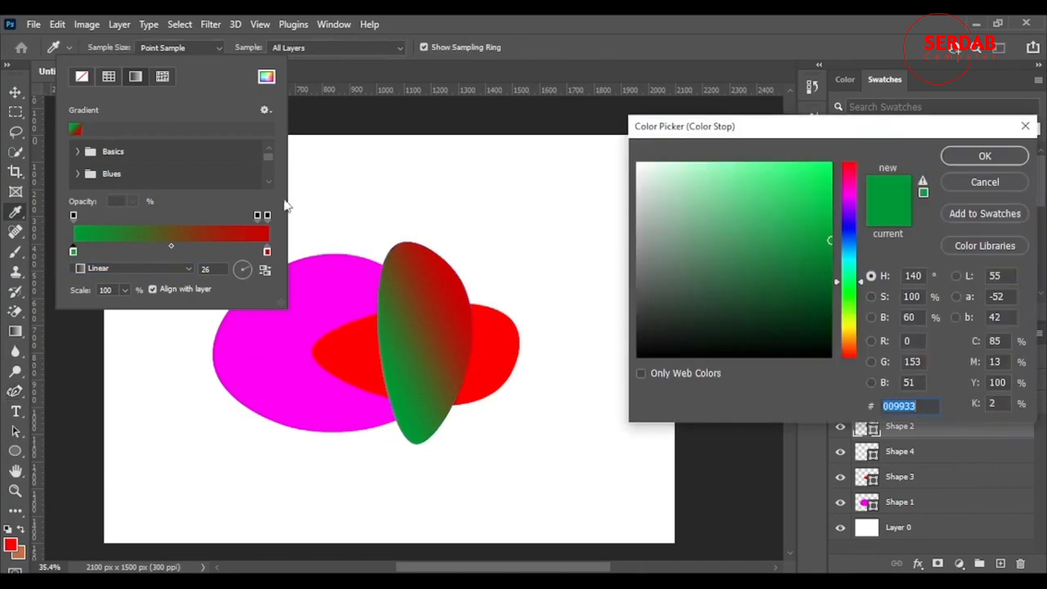
{"action": "left_click", "coordinate": [748, 234]}
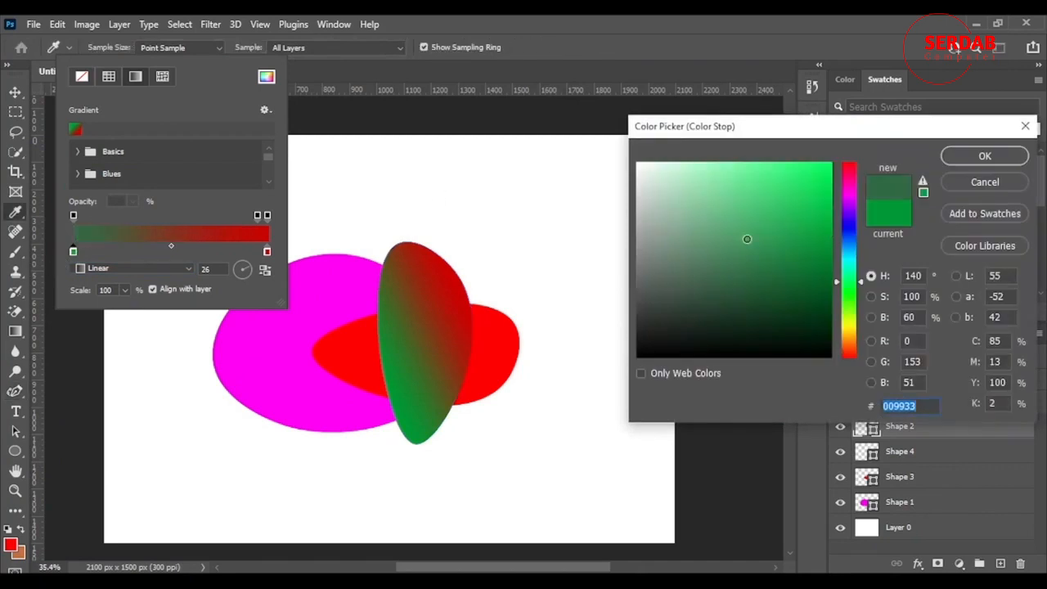
{"action": "left_click", "coordinate": [983, 155]}
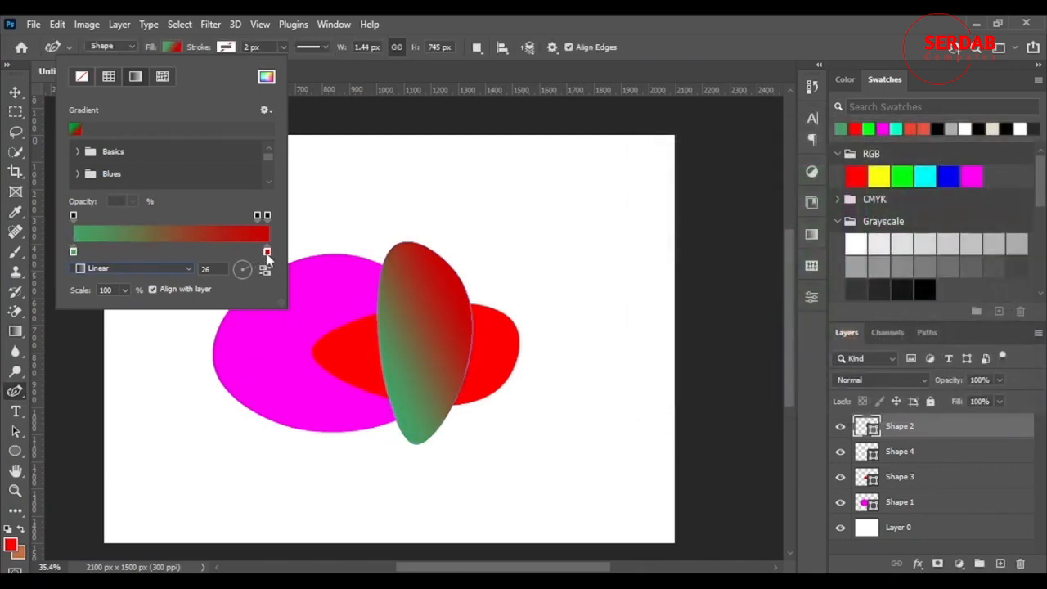
Change the gradient's red color stop to a dark red, 450d0d
{"action": "double_click", "coordinate": [265, 251]}
{"action": "left_click", "coordinate": [794, 304]}
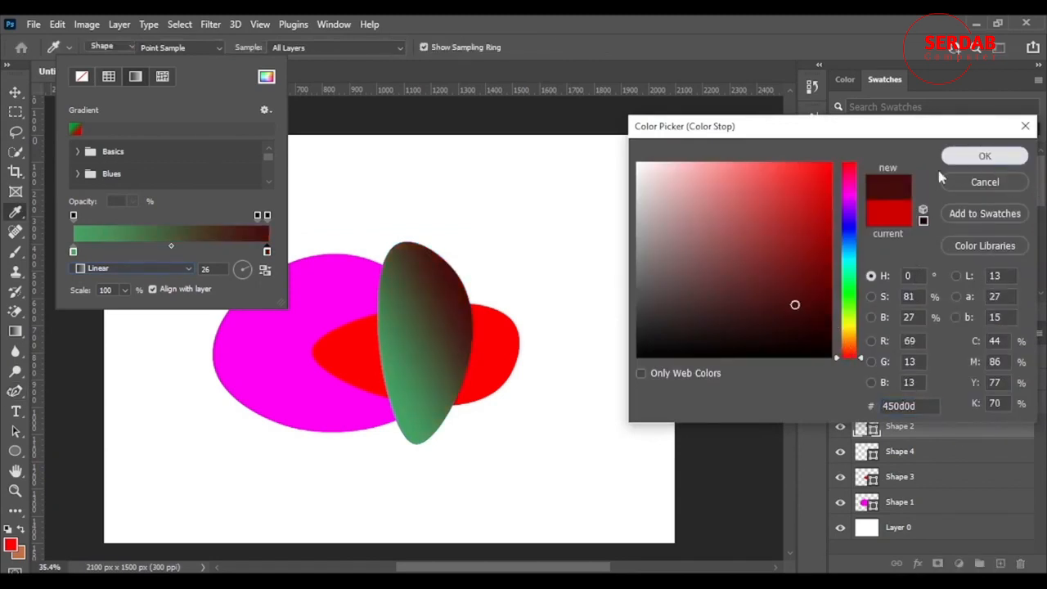
{"action": "left_click", "coordinate": [984, 155]}
Add a color stop near the green end of the gradient and set it to dark green 157b18
{"action": "left_click", "coordinate": [121, 252]}
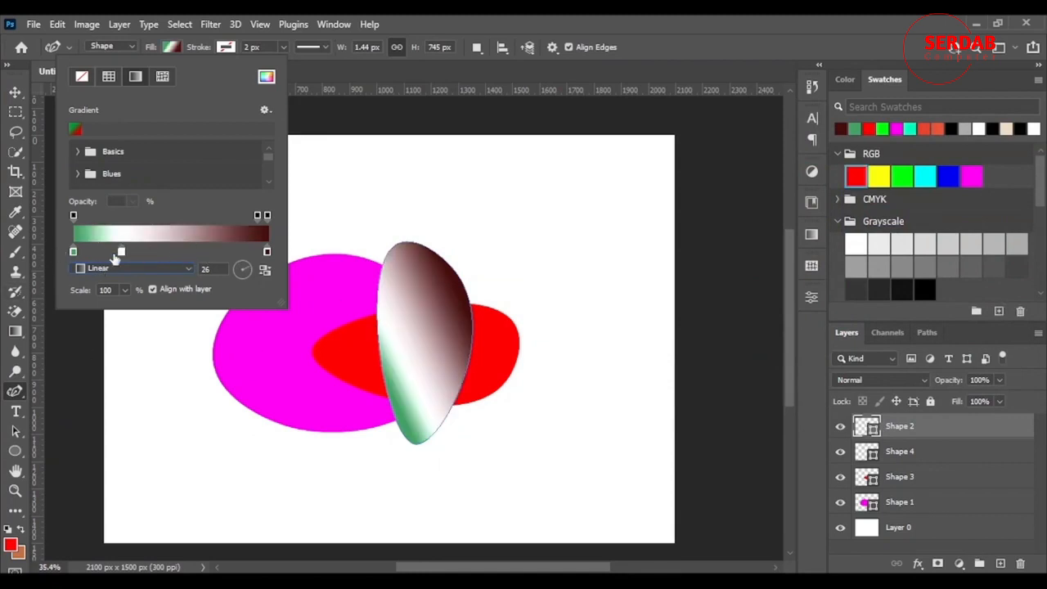
{"action": "double_click", "coordinate": [121, 251]}
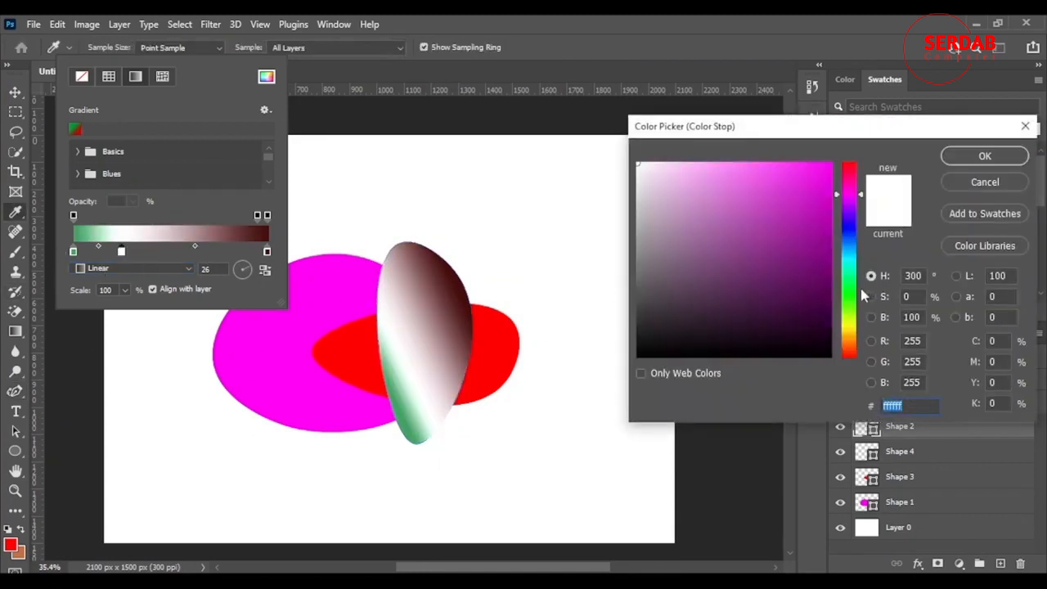
{"action": "left_click", "coordinate": [845, 294]}
{"action": "left_click", "coordinate": [797, 262]}
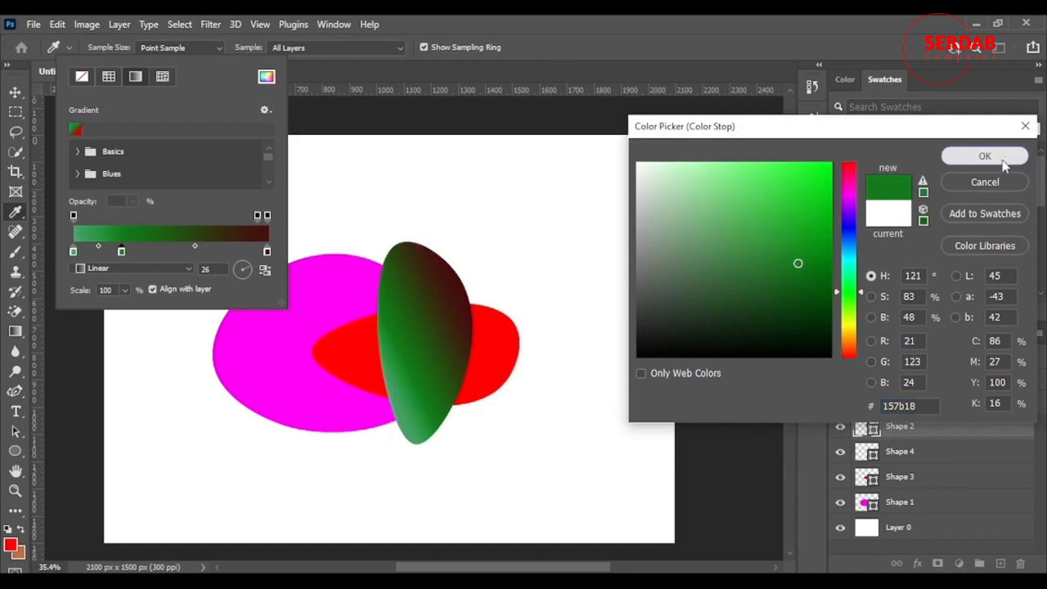
{"action": "key", "text": "Return"}
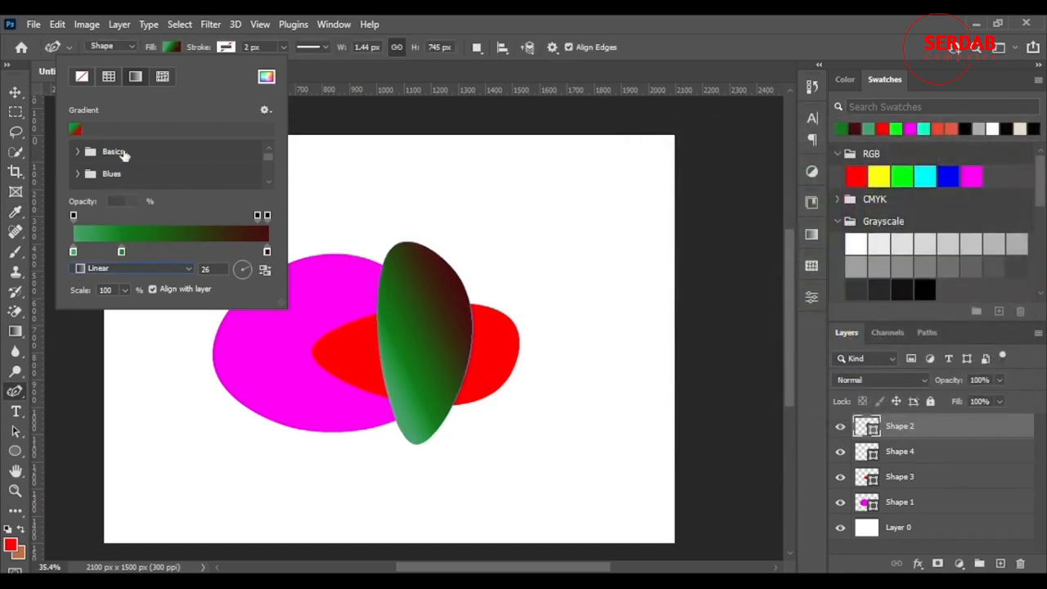
Browse the gradient preset folders by expanding each one in turn
{"action": "left_click", "coordinate": [79, 153]}
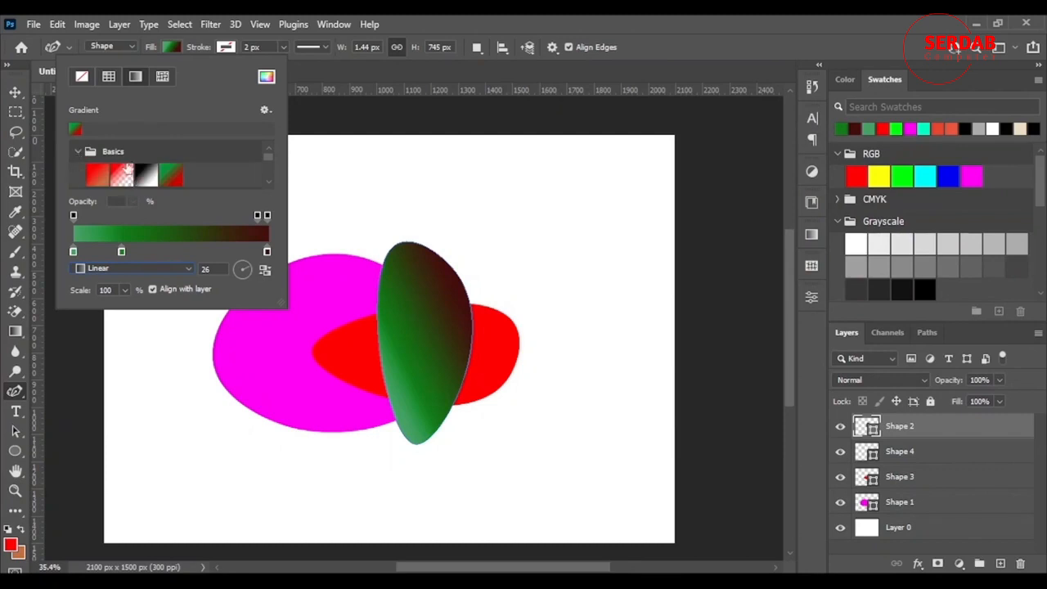
{"action": "scroll", "coordinate": [106, 180], "scroll_direction": "down", "scroll_amount": 2}
{"action": "left_click", "coordinate": [78, 151]}
{"action": "scroll", "coordinate": [96, 175], "scroll_direction": "down", "scroll_amount": 2}
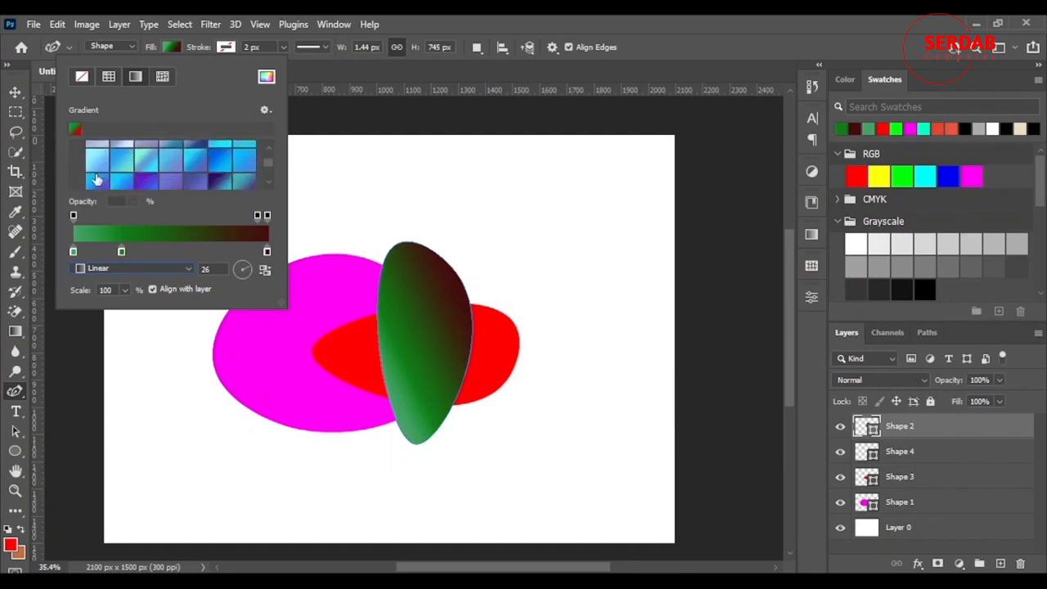
{"action": "scroll", "coordinate": [95, 179], "scroll_direction": "down", "scroll_amount": 2}
{"action": "left_click", "coordinate": [77, 159]}
{"action": "scroll", "coordinate": [72, 169], "scroll_direction": "down", "scroll_amount": 3}
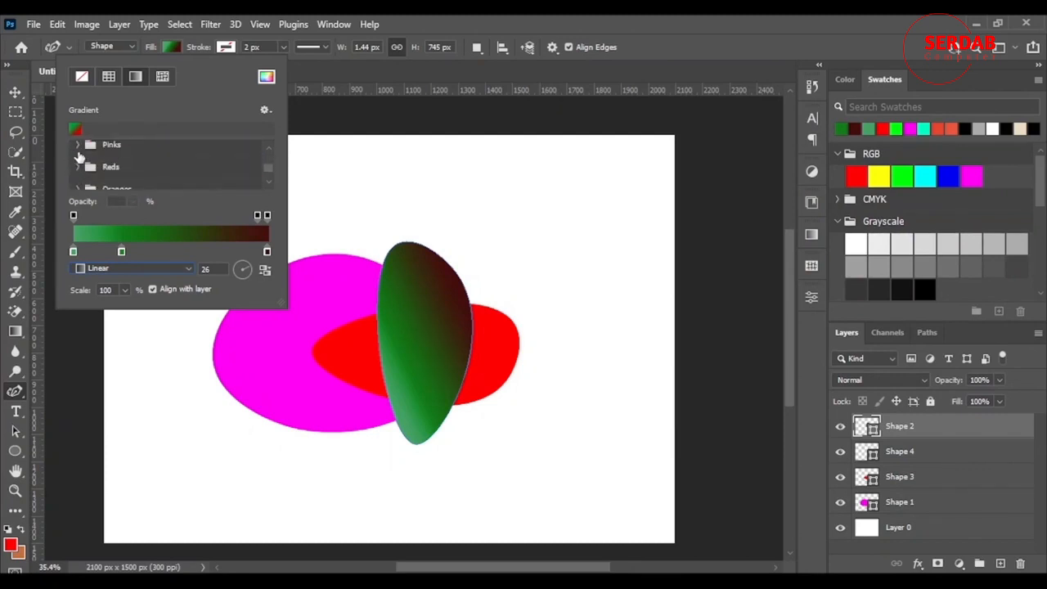
{"action": "scroll", "coordinate": [88, 167], "scroll_direction": "down", "scroll_amount": 1}
{"action": "scroll", "coordinate": [82, 157], "scroll_direction": "up", "scroll_amount": 1}
{"action": "left_click", "coordinate": [77, 144]}
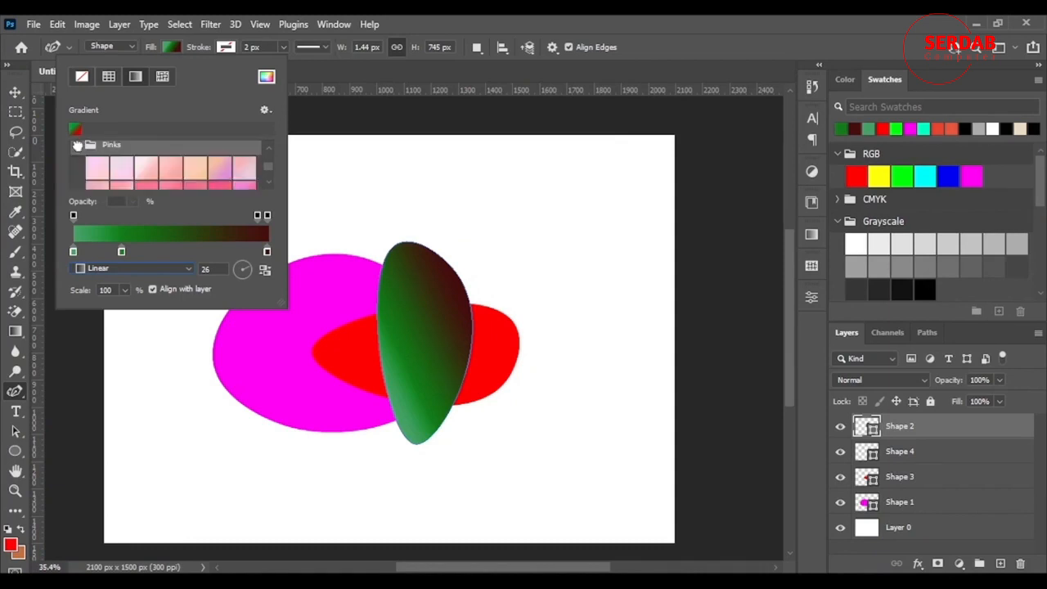
{"action": "scroll", "coordinate": [81, 159], "scroll_direction": "down", "scroll_amount": 3}
{"action": "left_click", "coordinate": [79, 163]}
{"action": "scroll", "coordinate": [82, 171], "scroll_direction": "down", "scroll_amount": 2}
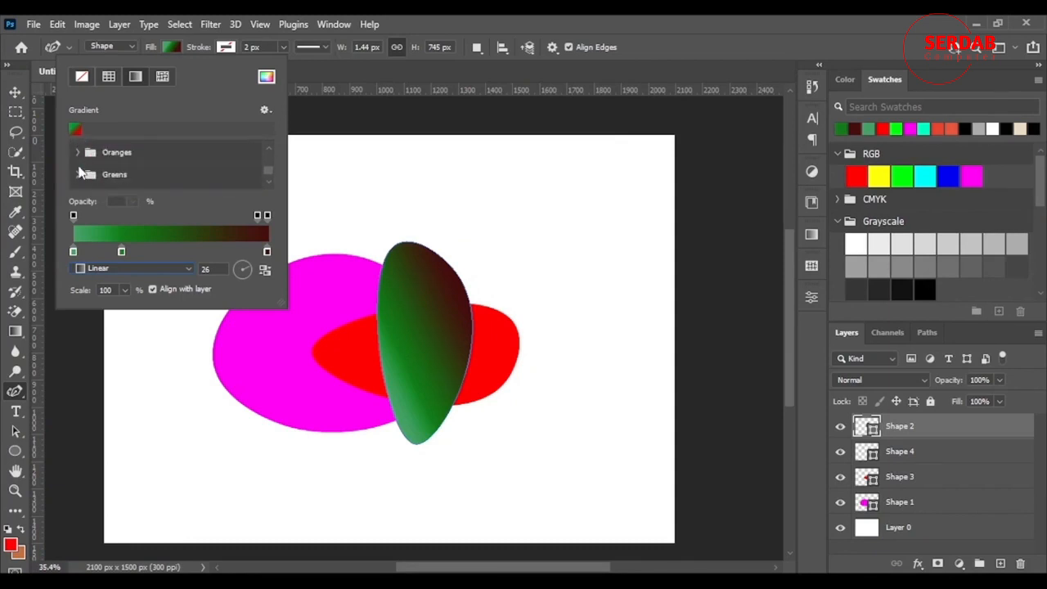
{"action": "left_click", "coordinate": [73, 151]}
{"action": "scroll", "coordinate": [81, 163], "scroll_direction": "down", "scroll_amount": 2}
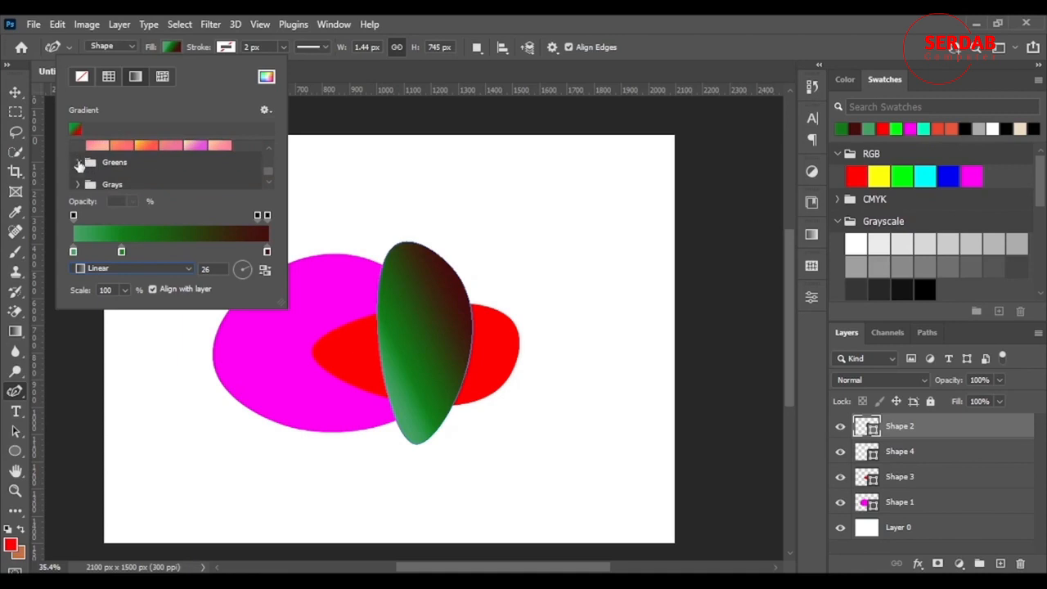
{"action": "left_click", "coordinate": [80, 166]}
{"action": "scroll", "coordinate": [80, 168], "scroll_direction": "down", "scroll_amount": 3}
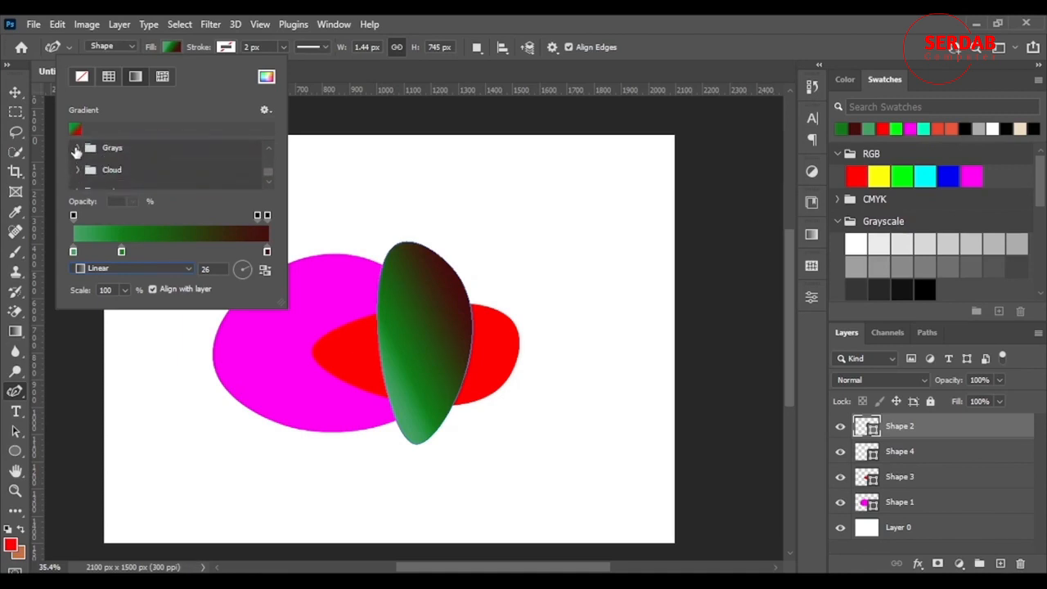
{"action": "left_click", "coordinate": [77, 148]}
{"action": "scroll", "coordinate": [82, 168], "scroll_direction": "down", "scroll_amount": 1}
{"action": "scroll", "coordinate": [85, 168], "scroll_direction": "down", "scroll_amount": 2}
{"action": "left_click", "coordinate": [77, 156]}
{"action": "scroll", "coordinate": [81, 168], "scroll_direction": "down", "scroll_amount": 1}
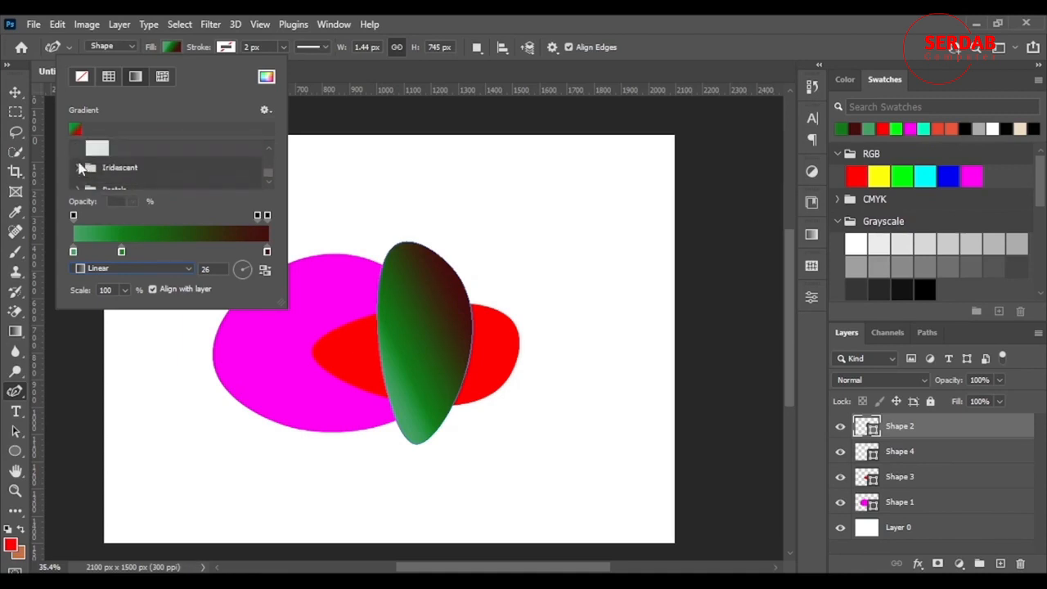
{"action": "left_click", "coordinate": [79, 166]}
{"action": "scroll", "coordinate": [80, 168], "scroll_direction": "down", "scroll_amount": 2}
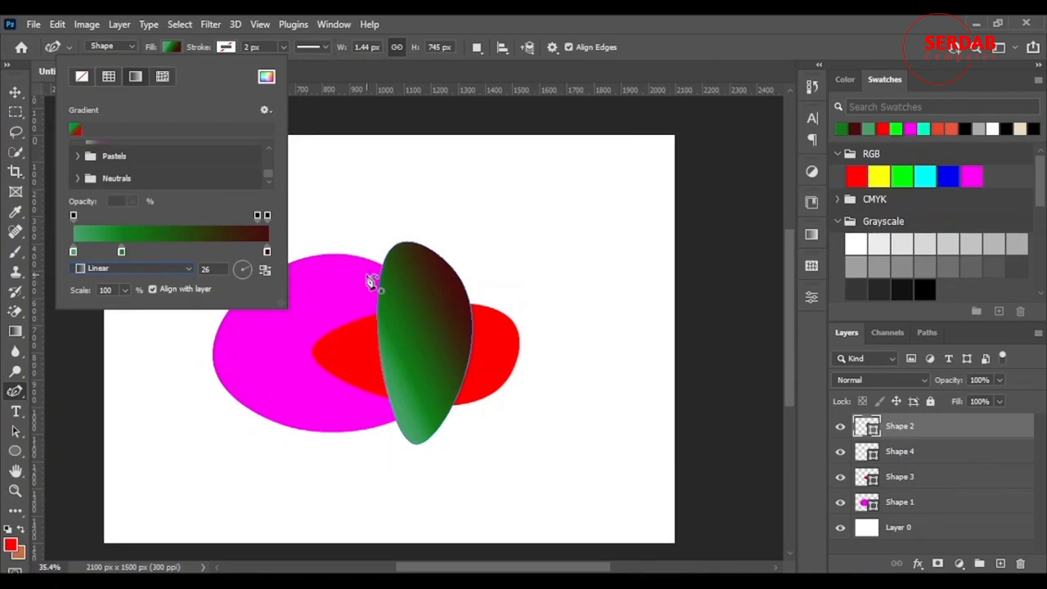
Fill the shape with a light gradient from the Cloud preset folder
{"action": "left_click", "coordinate": [164, 154]}
{"action": "scroll", "coordinate": [135, 169], "scroll_direction": "down", "scroll_amount": 3}
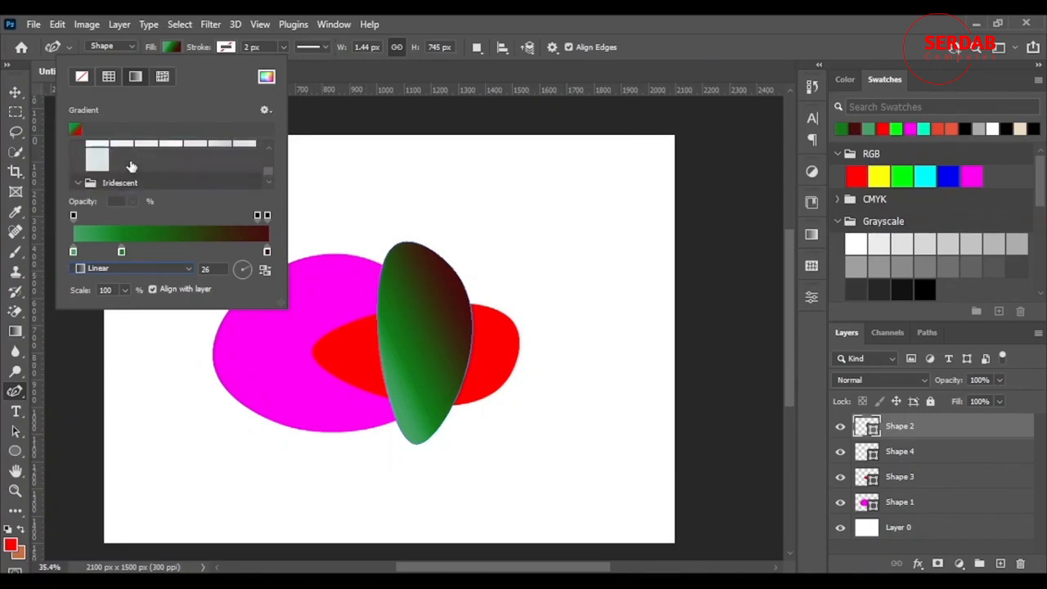
{"action": "left_click", "coordinate": [193, 171]}
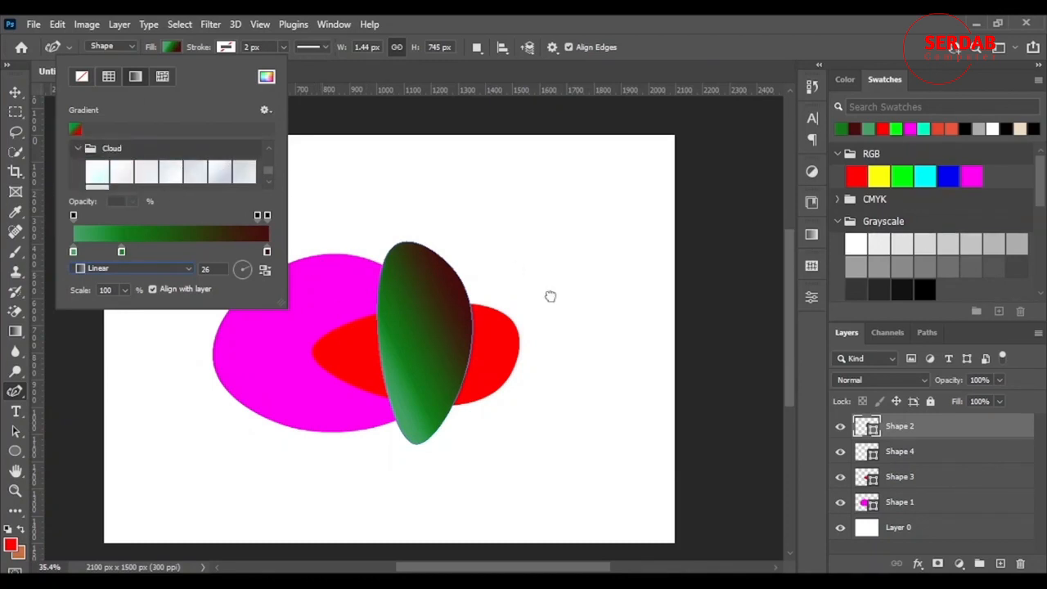
{"action": "left_click", "coordinate": [230, 175]}
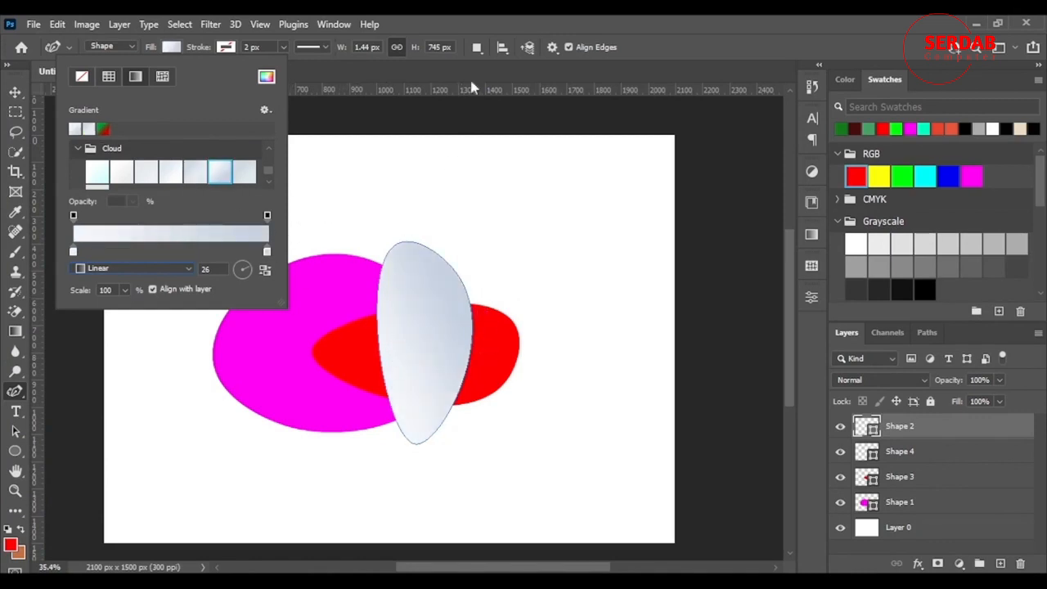
Switch the shape's fill to a solid color and pick gray from the recently used colors
{"action": "left_click", "coordinate": [106, 79]}
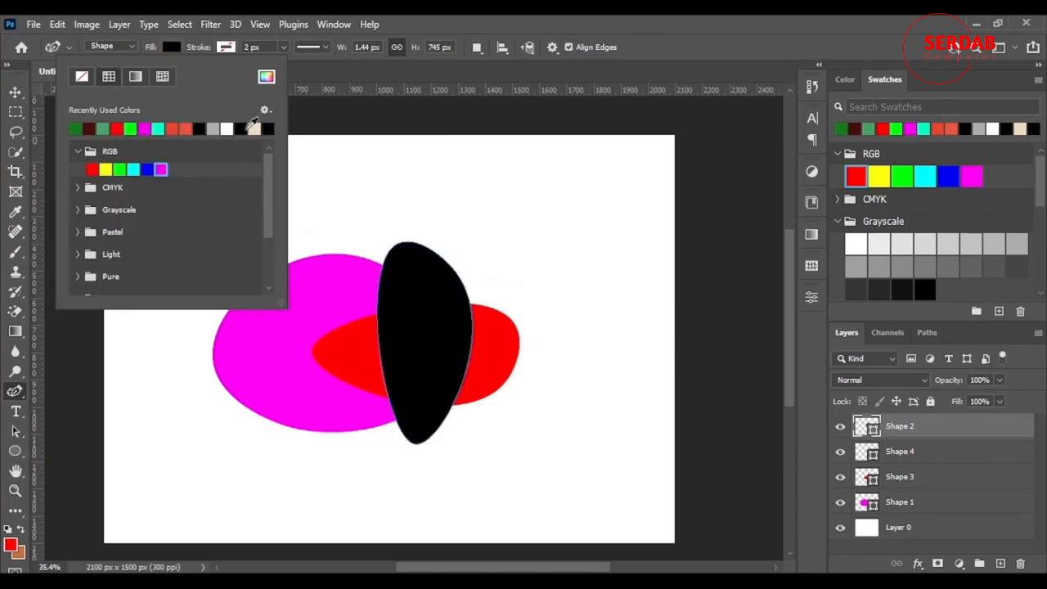
{"action": "left_click", "coordinate": [262, 132]}
{"action": "left_click", "coordinate": [233, 127]}
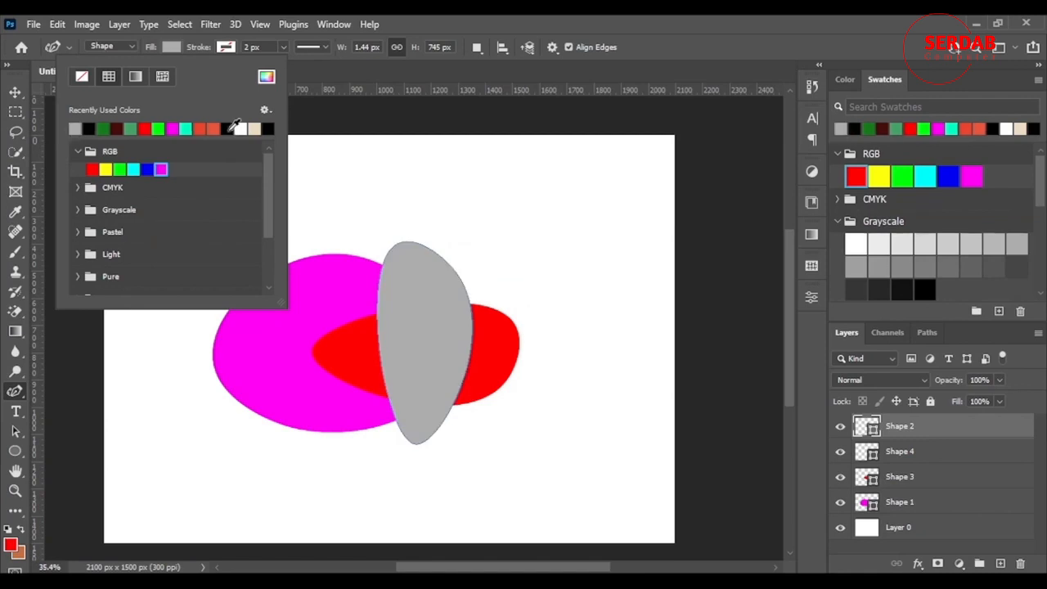
Browse the Dark and Darker swatch folders in the fill color list
{"action": "left_click", "coordinate": [89, 217]}
{"action": "scroll", "coordinate": [163, 205], "scroll_direction": "down", "scroll_amount": 3}
{"action": "scroll", "coordinate": [90, 238], "scroll_direction": "down", "scroll_amount": 1}
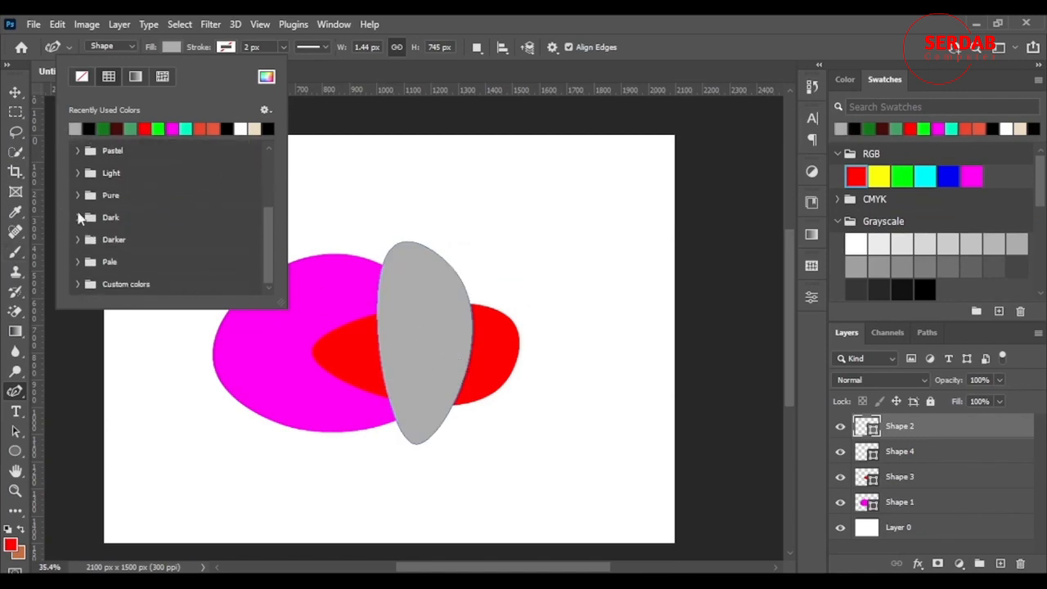
{"action": "left_click", "coordinate": [84, 216]}
{"action": "scroll", "coordinate": [91, 224], "scroll_direction": "down", "scroll_amount": 1}
{"action": "left_click", "coordinate": [79, 239]}
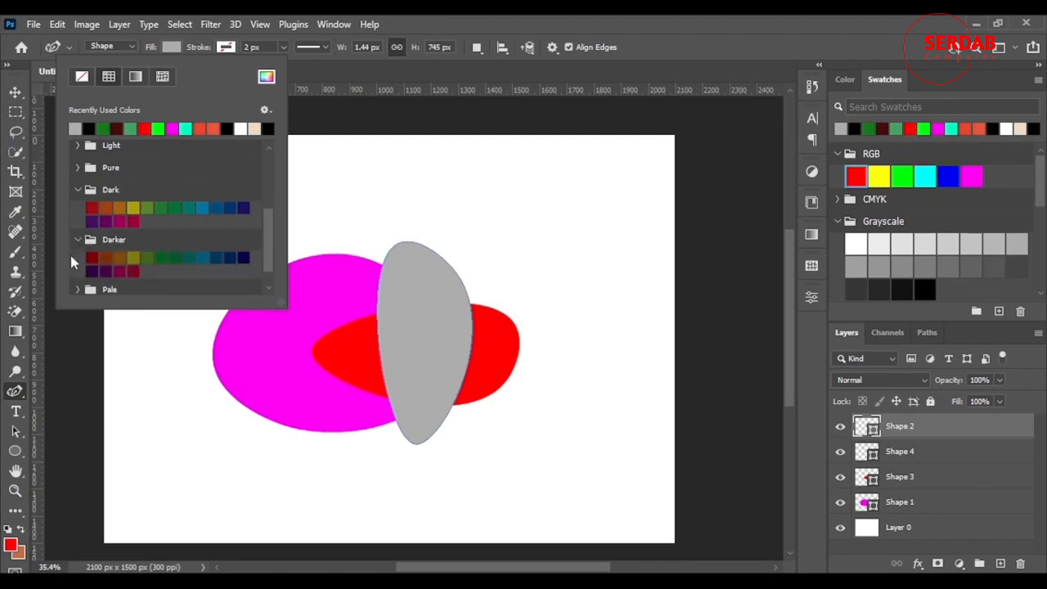
{"action": "left_click", "coordinate": [746, 23]}
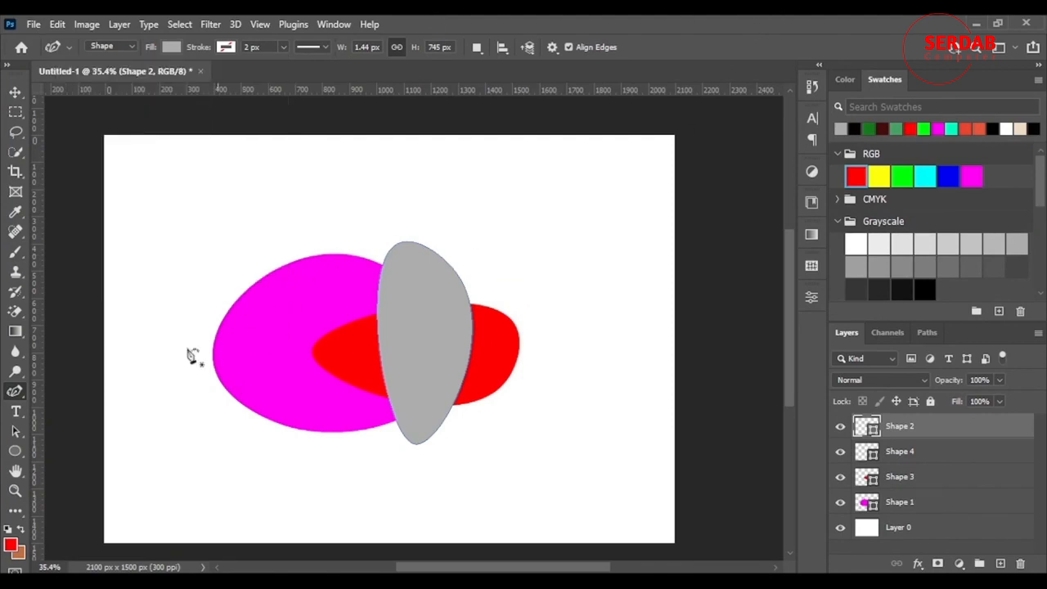
Clear the document of all shape layers, keeping only Layer 0
{"action": "right_click", "coordinate": [14, 397]}
{"action": "left_click", "coordinate": [82, 464]}
{"action": "left_click", "coordinate": [949, 512], "text": "shift"}
{"action": "key", "text": "ctrl+e"}
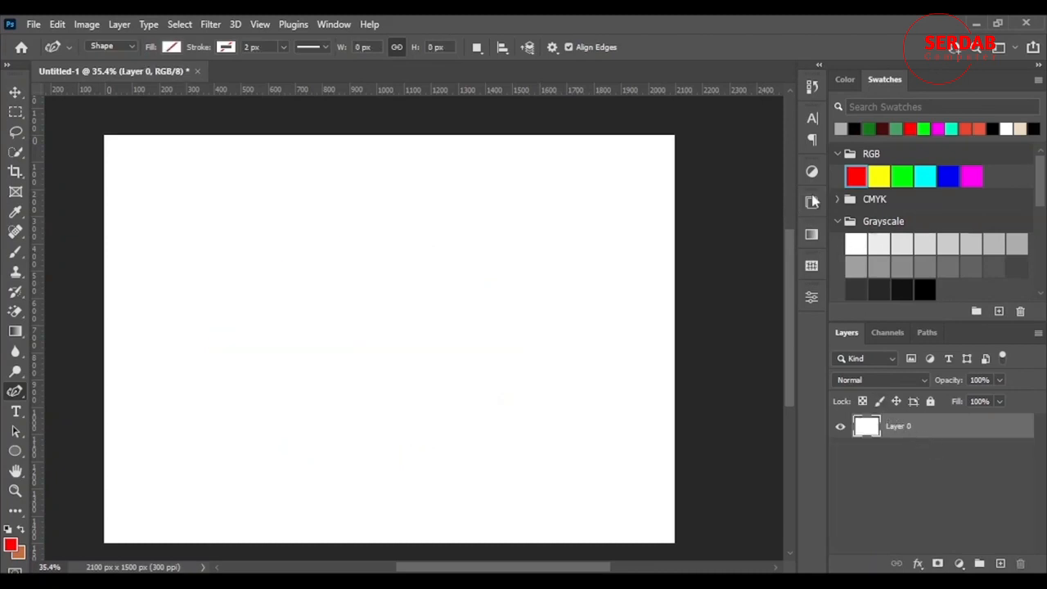
{"action": "left_click", "coordinate": [812, 202]}
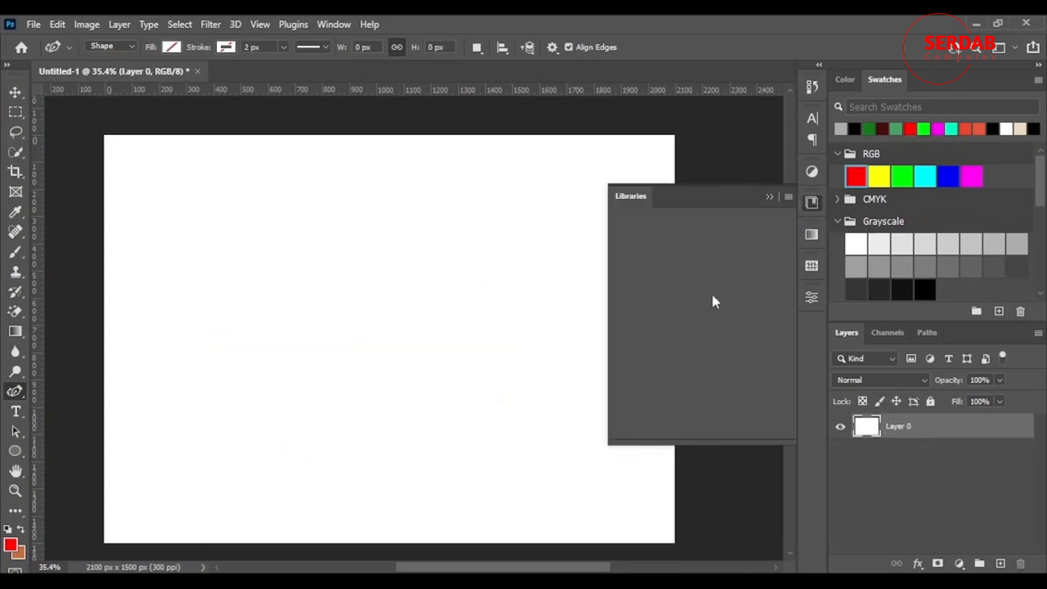
{"action": "scroll", "coordinate": [740, 297], "scroll_direction": "down", "scroll_amount": 1}
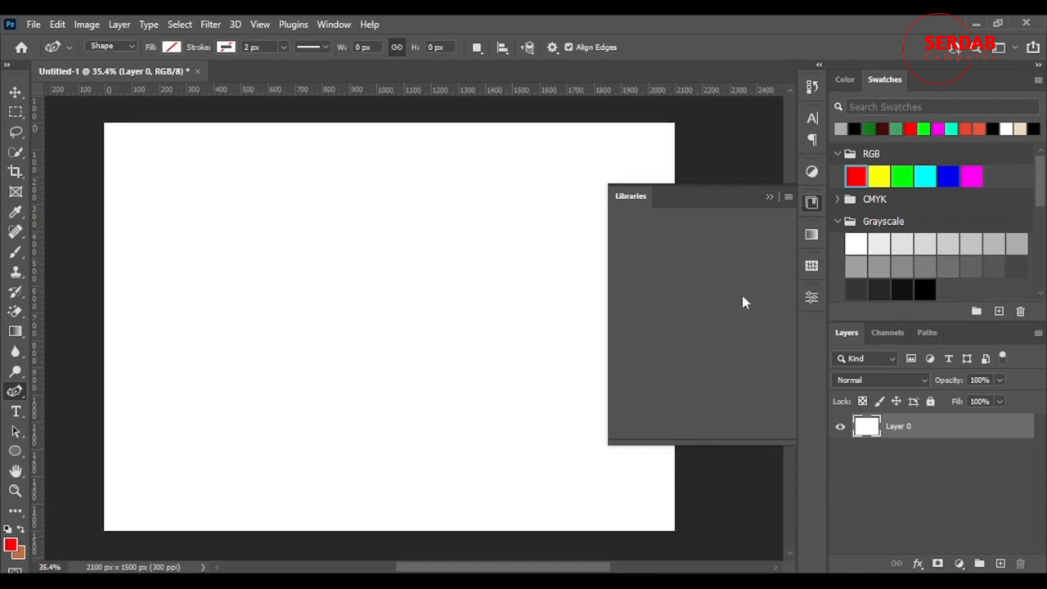
{"action": "scroll", "coordinate": [742, 301], "scroll_direction": "up", "scroll_amount": 1}
{"action": "scroll", "coordinate": [743, 303], "scroll_direction": "down", "scroll_amount": 2}
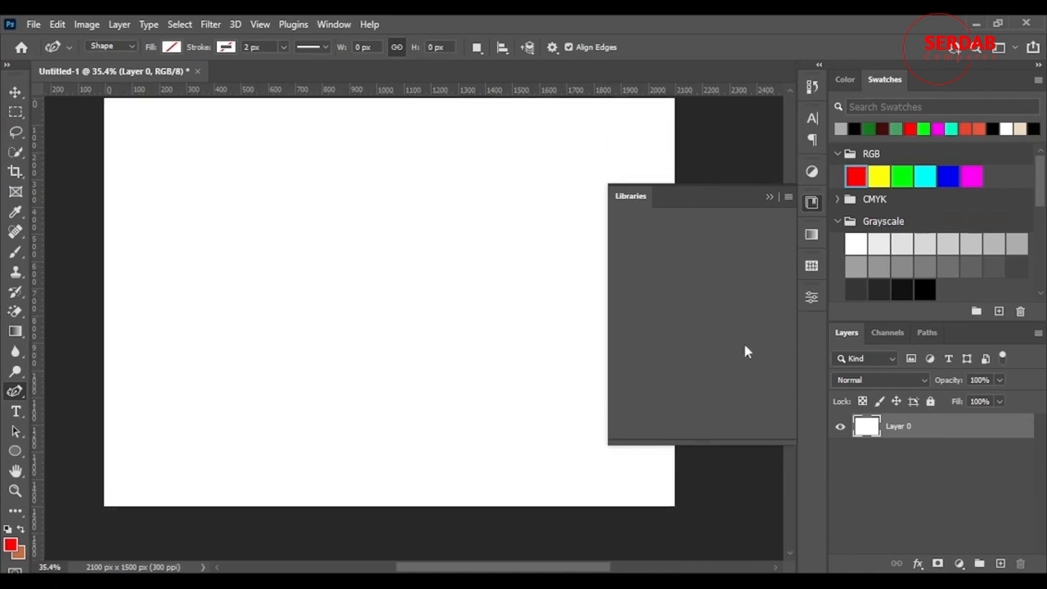
{"action": "left_click", "coordinate": [769, 199]}
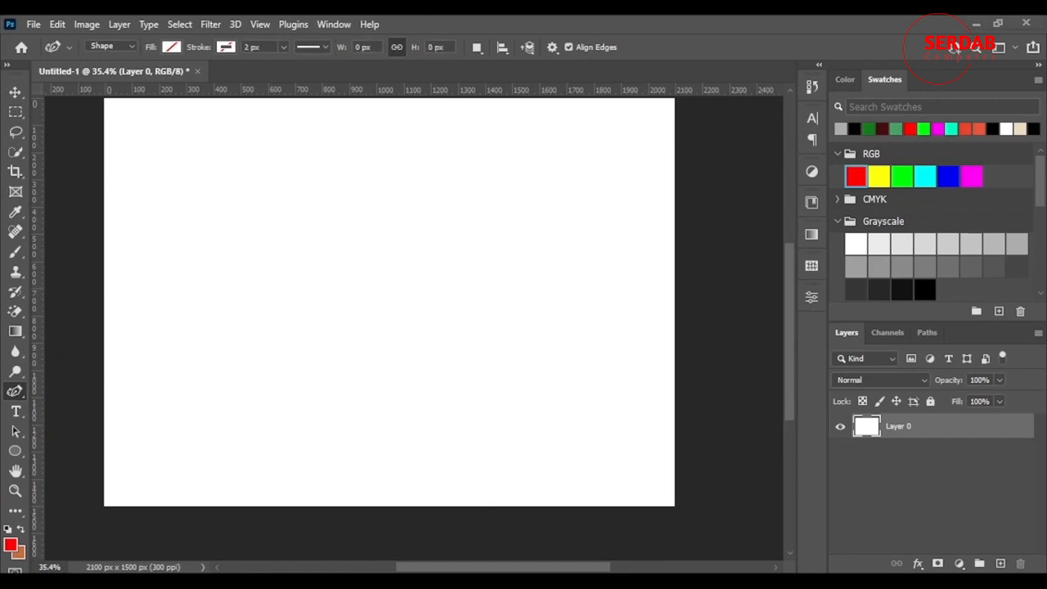
Place the image low-angle-of-orange-brick-building.jpg from File Explorer into the document
{"action": "key", "text": "super+e"}
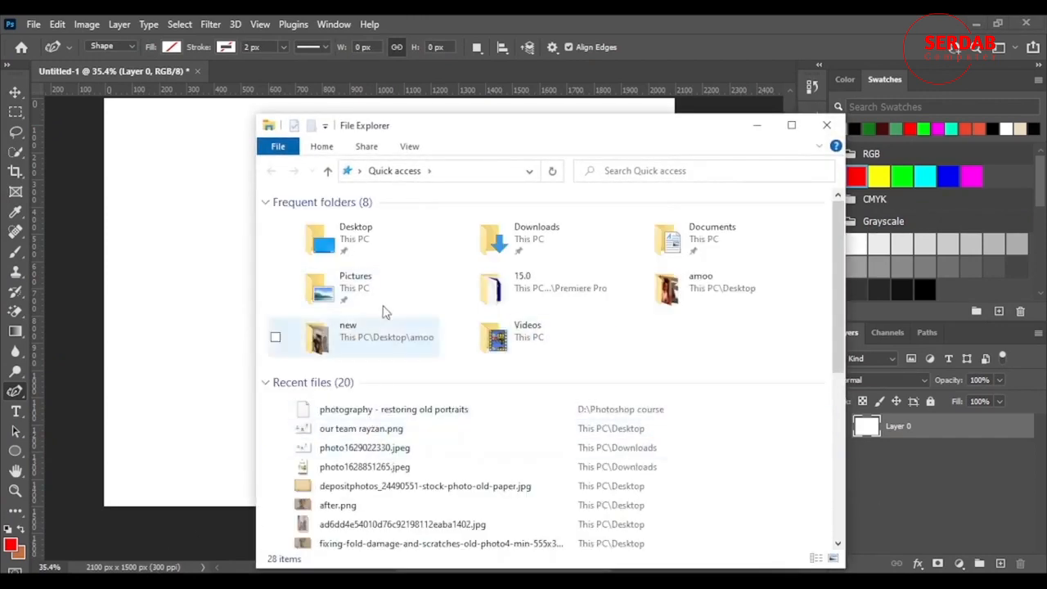
{"action": "scroll", "coordinate": [392, 376], "scroll_direction": "down", "scroll_amount": 4}
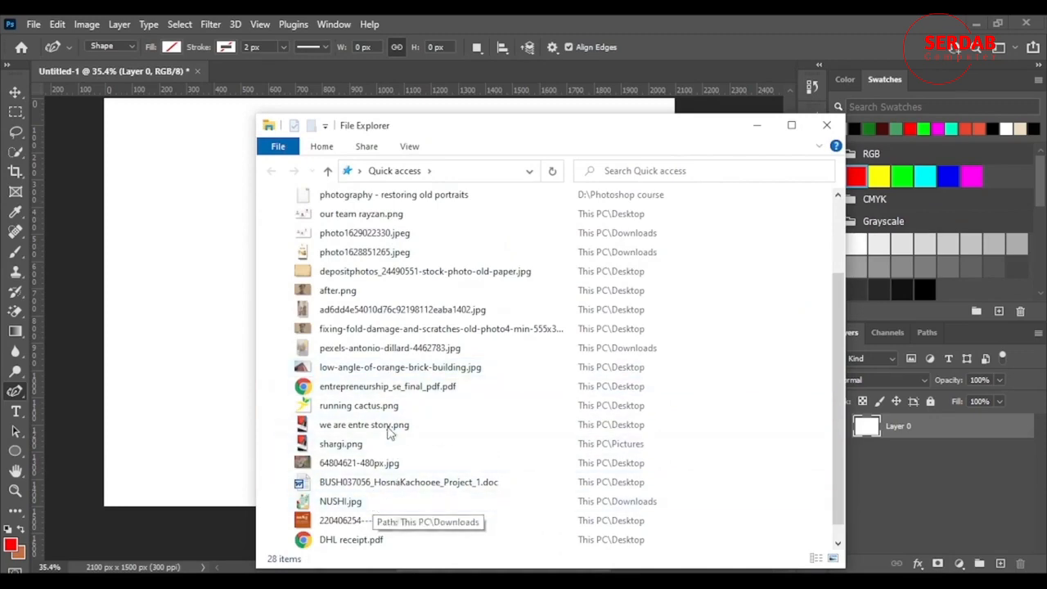
{"action": "scroll", "coordinate": [359, 442], "scroll_direction": "down", "scroll_amount": 1}
{"action": "scroll", "coordinate": [381, 422], "scroll_direction": "up", "scroll_amount": 2}
{"action": "scroll", "coordinate": [377, 413], "scroll_direction": "up", "scroll_amount": 3}
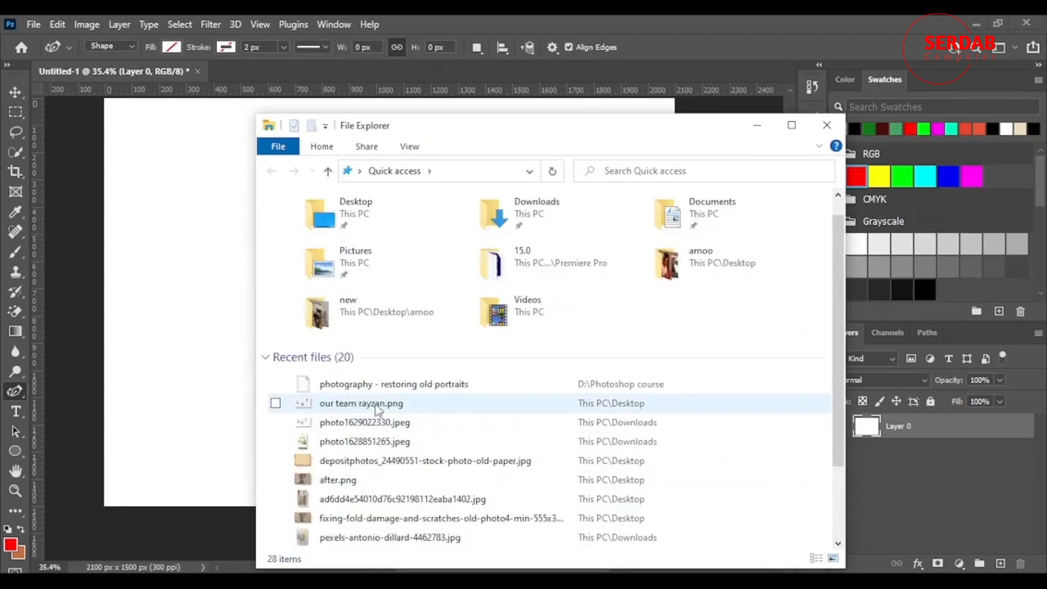
{"action": "scroll", "coordinate": [383, 425], "scroll_direction": "down", "scroll_amount": 1}
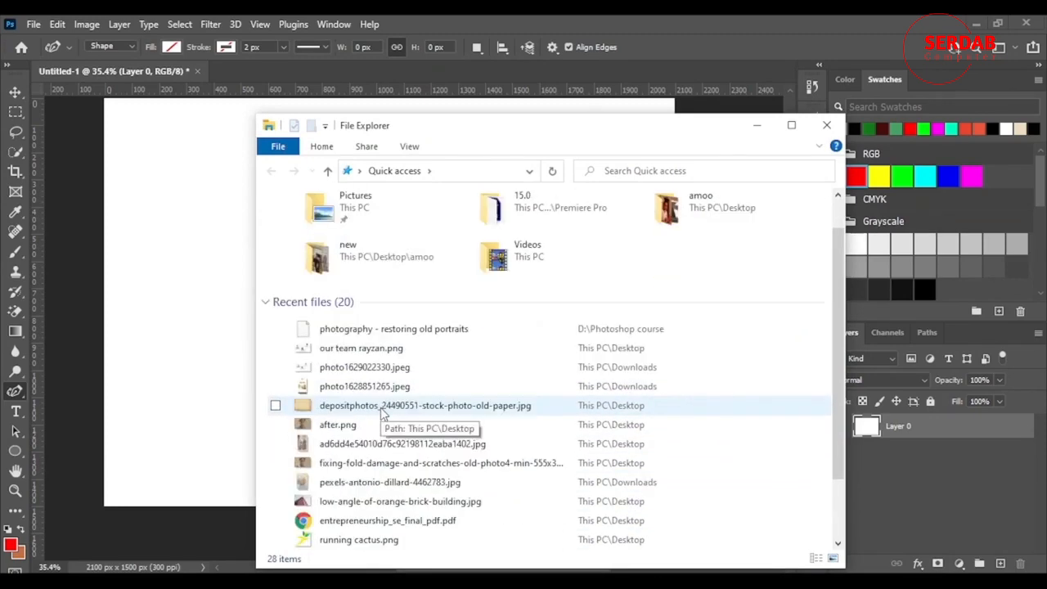
{"action": "left_click", "coordinate": [407, 501]}
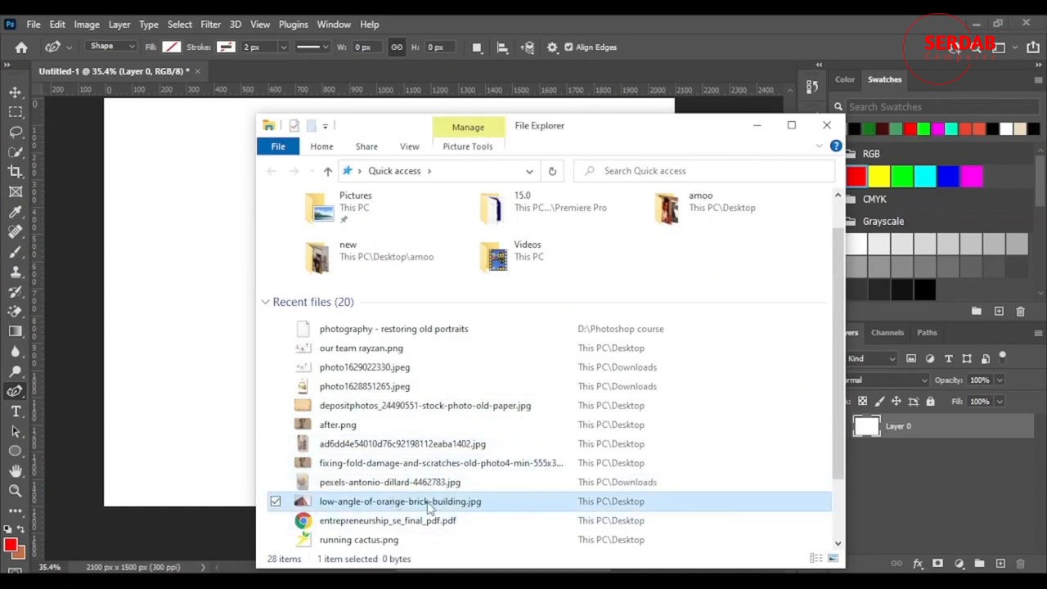
{"action": "left_click_drag", "start_coordinate": [429, 507], "coordinate": [237, 278]}
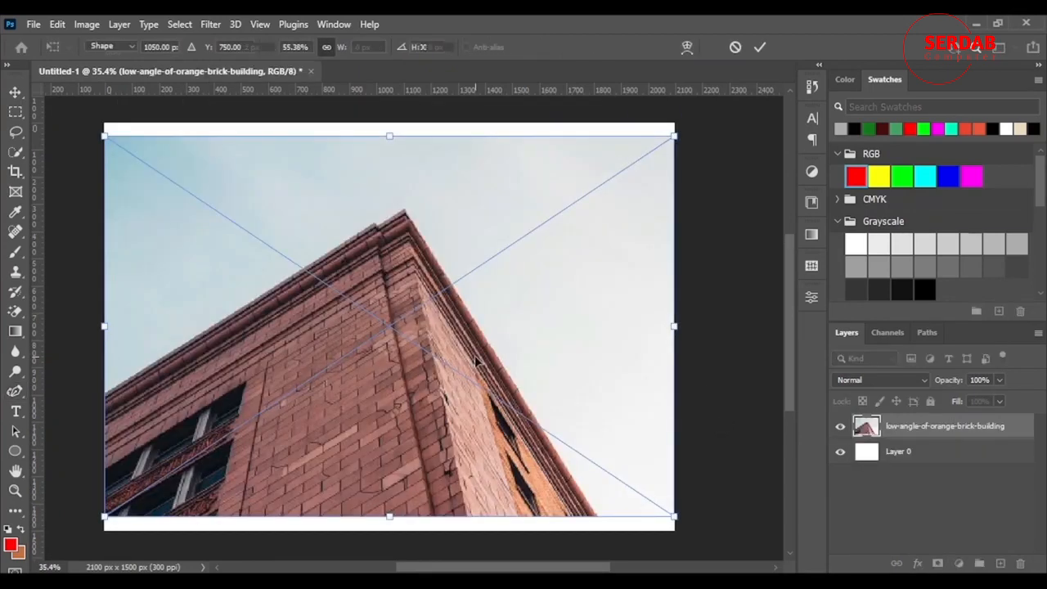
{"action": "key", "text": "Return"}
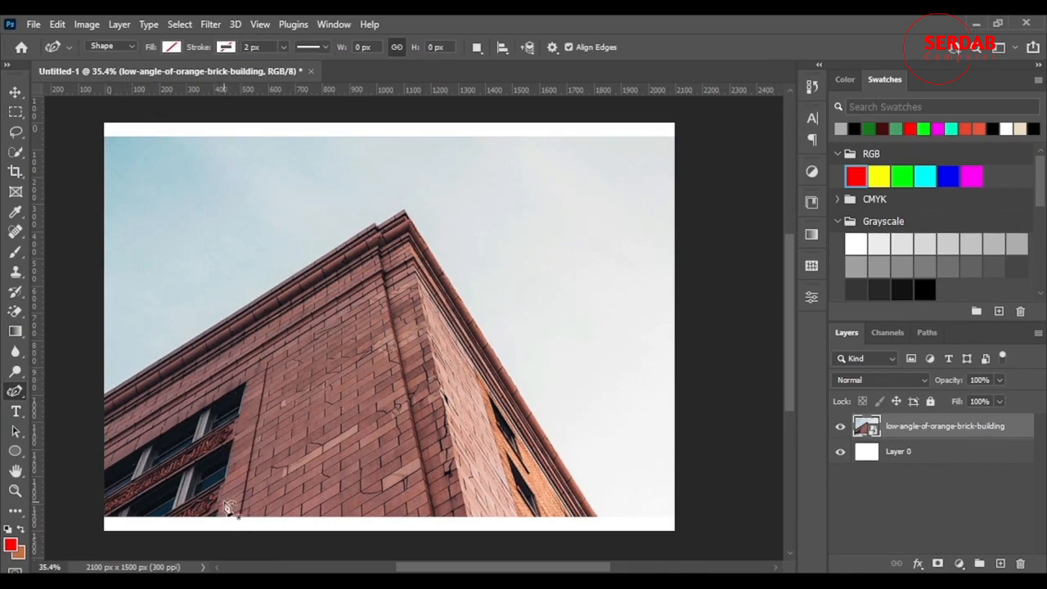
Make a quick selection over the lower-left windows of the building and deselect it
{"action": "scroll", "coordinate": [249, 481], "scroll_direction": "down", "scroll_amount": 2}
{"action": "scroll", "coordinate": [249, 481], "scroll_direction": "up", "scroll_amount": 2}
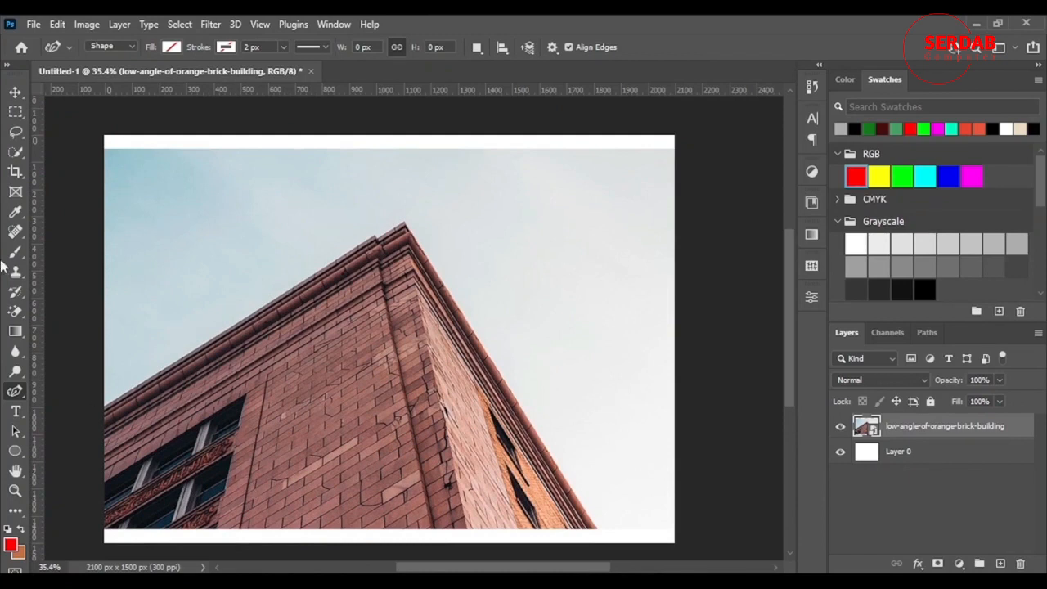
{"action": "left_click", "coordinate": [17, 151]}
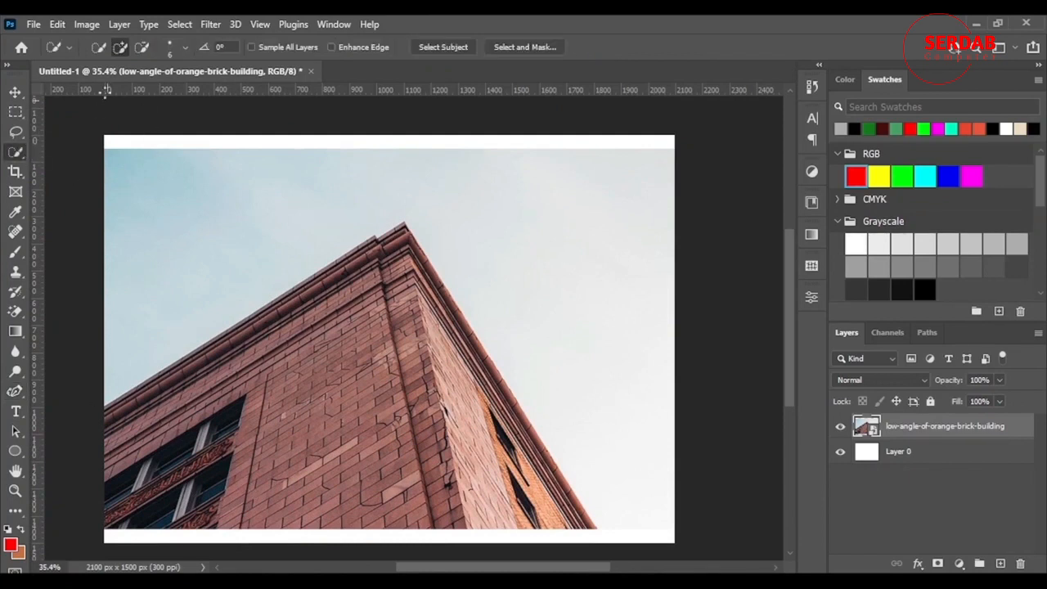
{"action": "mouse_move", "coordinate": [199, 484]}
{"action": "left_mouse_down"}
{"action": "mouse_move", "coordinate": [216, 439]}
{"action": "mouse_move", "coordinate": [202, 447]}
{"action": "mouse_move", "coordinate": [201, 470]}
{"action": "mouse_move", "coordinate": [214, 511]}
{"action": "mouse_move", "coordinate": [232, 517]}
{"action": "left_mouse_up"}
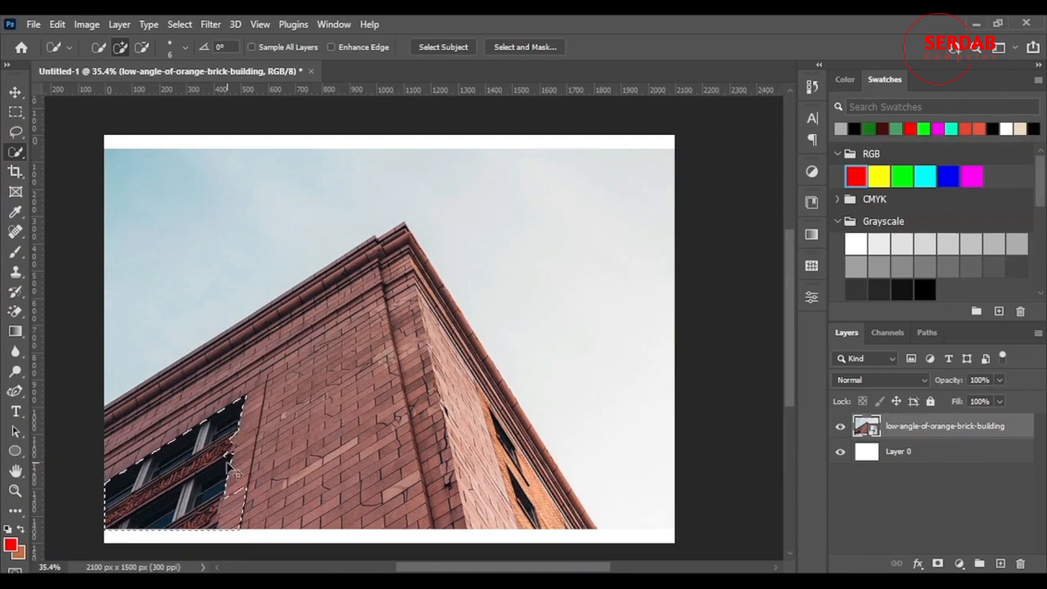
{"action": "key", "text": "ctrl+d"}
With the Pen tool, place anchor points at the window block's left edge and upper-right corner
{"action": "scroll", "coordinate": [82, 442], "scroll_direction": "down", "scroll_amount": 2}
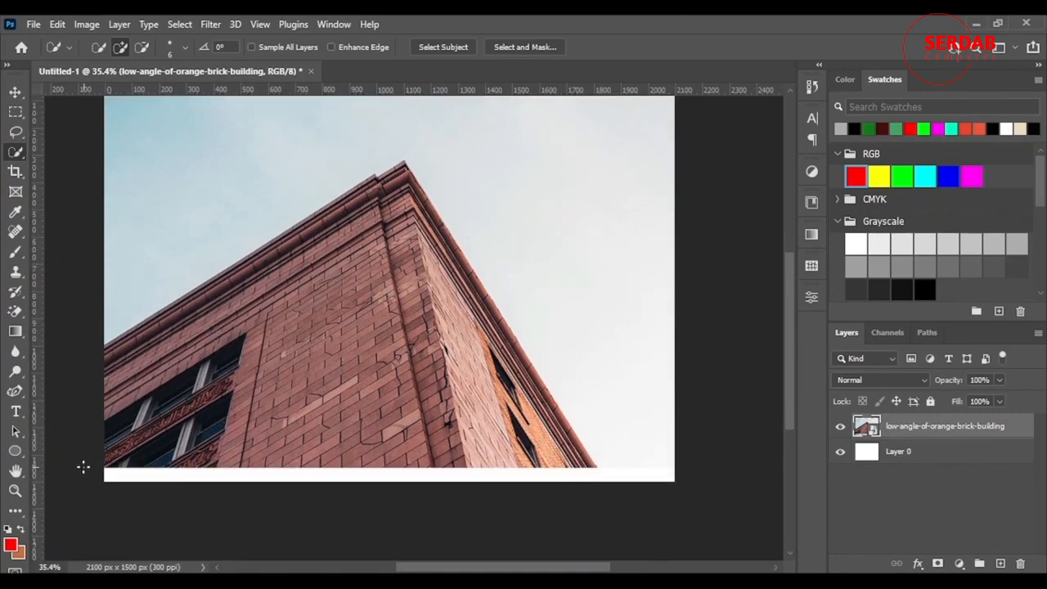
{"action": "scroll", "coordinate": [82, 467], "scroll_direction": "up", "scroll_amount": 5}
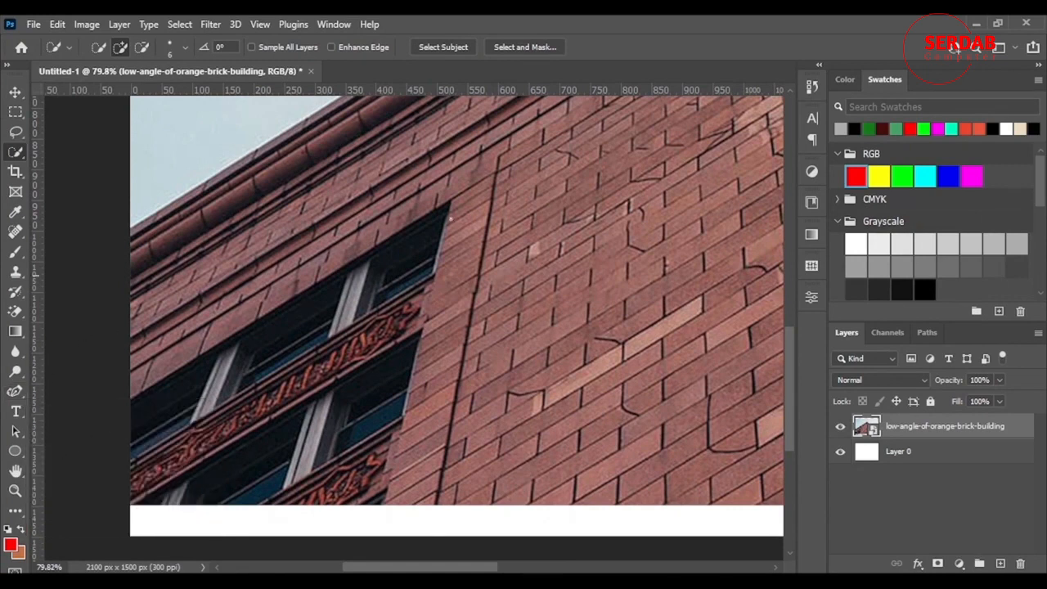
{"action": "left_click", "coordinate": [16, 393]}
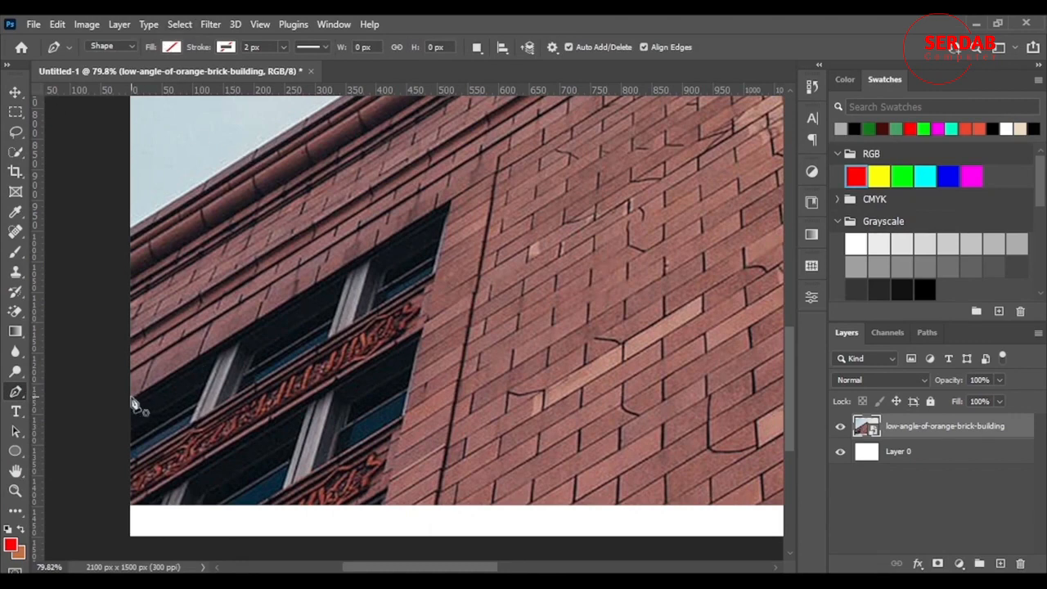
{"action": "scroll", "coordinate": [131, 405], "scroll_direction": "up", "scroll_amount": 5}
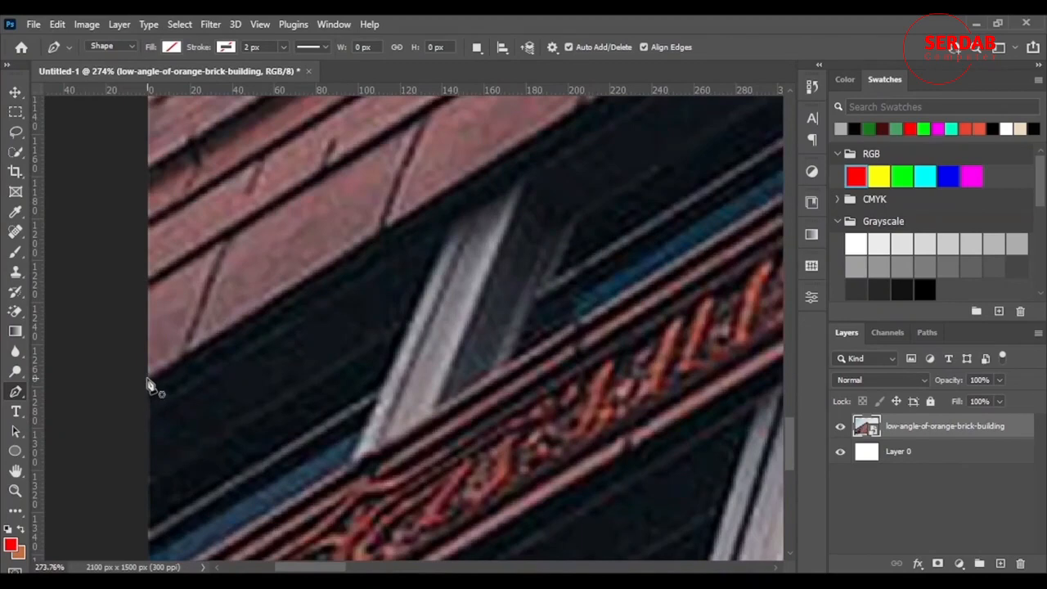
{"action": "left_click", "coordinate": [148, 378]}
{"action": "scroll", "coordinate": [290, 387], "scroll_direction": "down", "scroll_amount": 5}
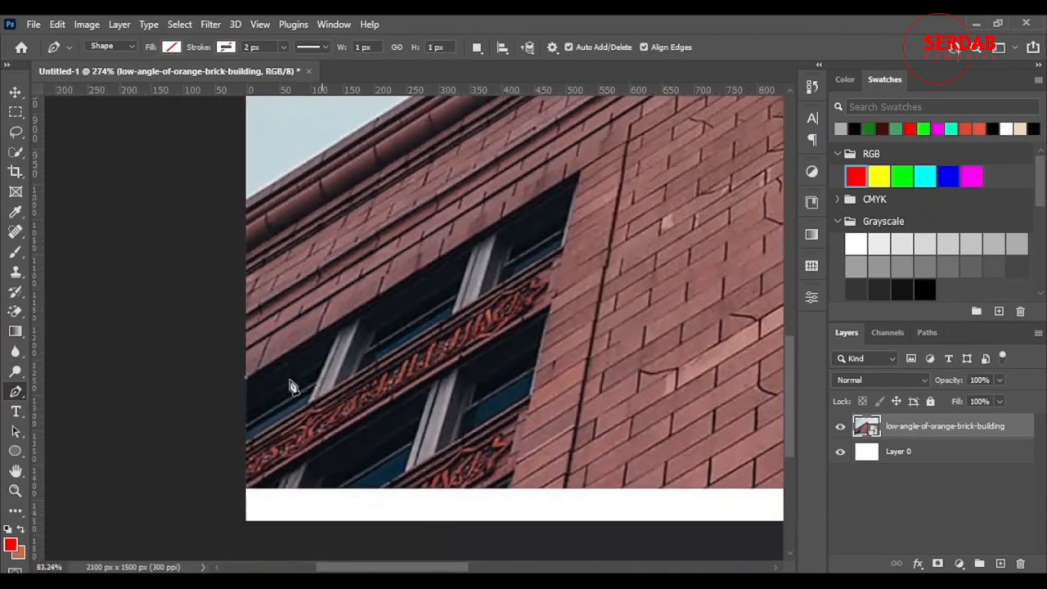
{"action": "left_click", "coordinate": [432, 289]}
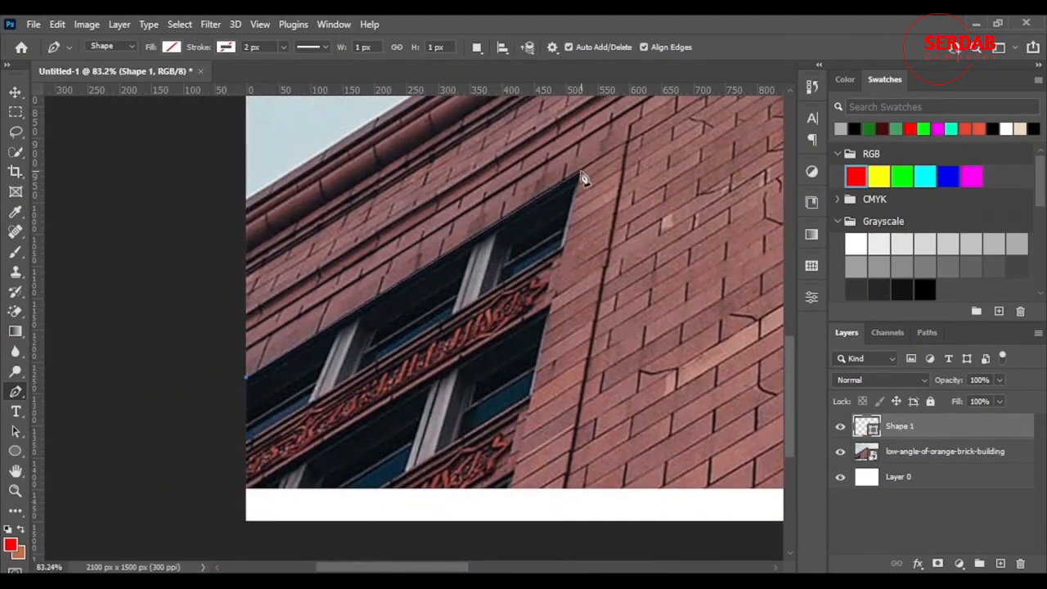
Finish tracing the window block with the Pen tool by adding its lower corner anchor points
{"action": "scroll", "coordinate": [609, 168], "scroll_direction": "up", "scroll_amount": 6}
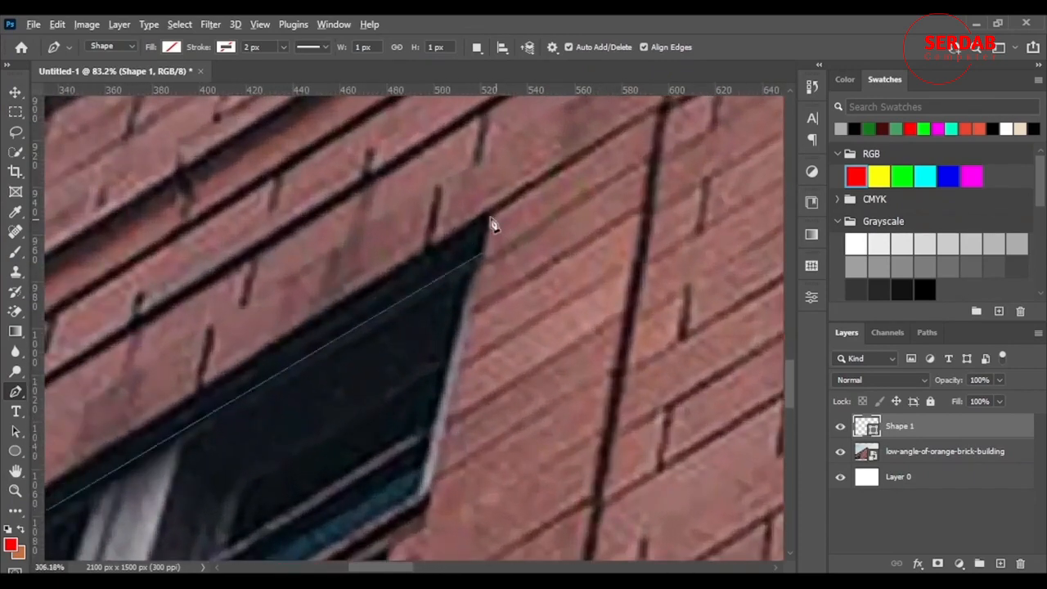
{"action": "scroll", "coordinate": [490, 233], "scroll_direction": "up", "scroll_amount": 1}
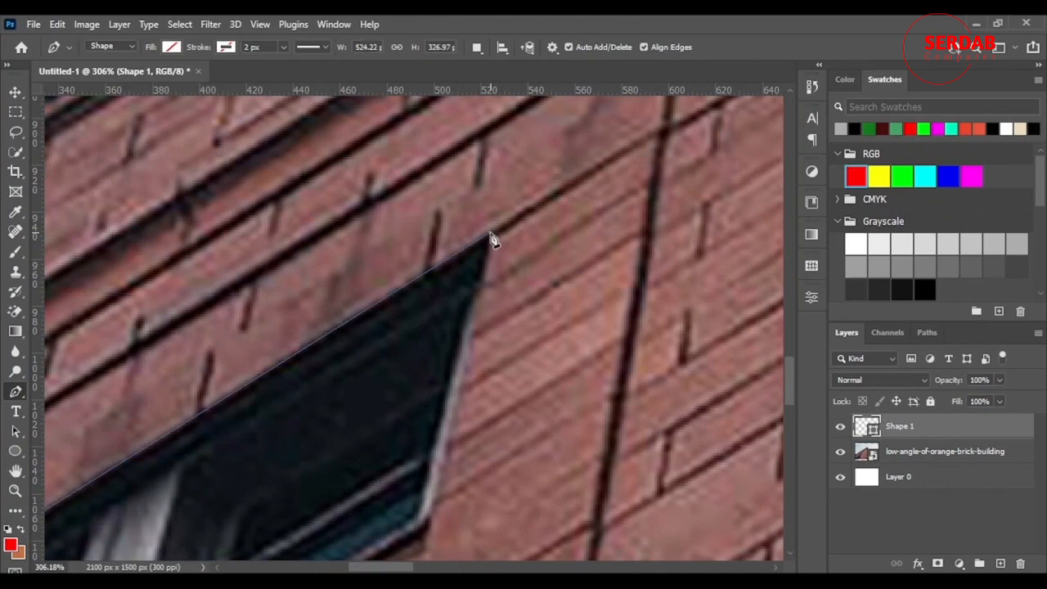
{"action": "scroll", "coordinate": [528, 261], "scroll_direction": "down", "scroll_amount": 5}
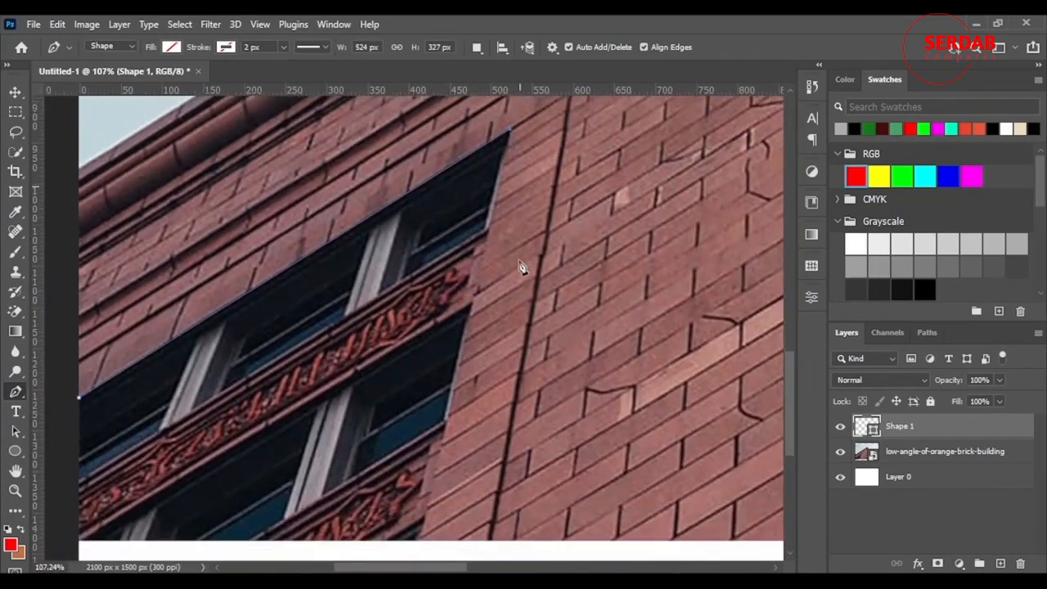
{"action": "scroll", "coordinate": [520, 267], "scroll_direction": "down", "scroll_amount": 5}
{"action": "scroll", "coordinate": [445, 383], "scroll_direction": "up", "scroll_amount": 3}
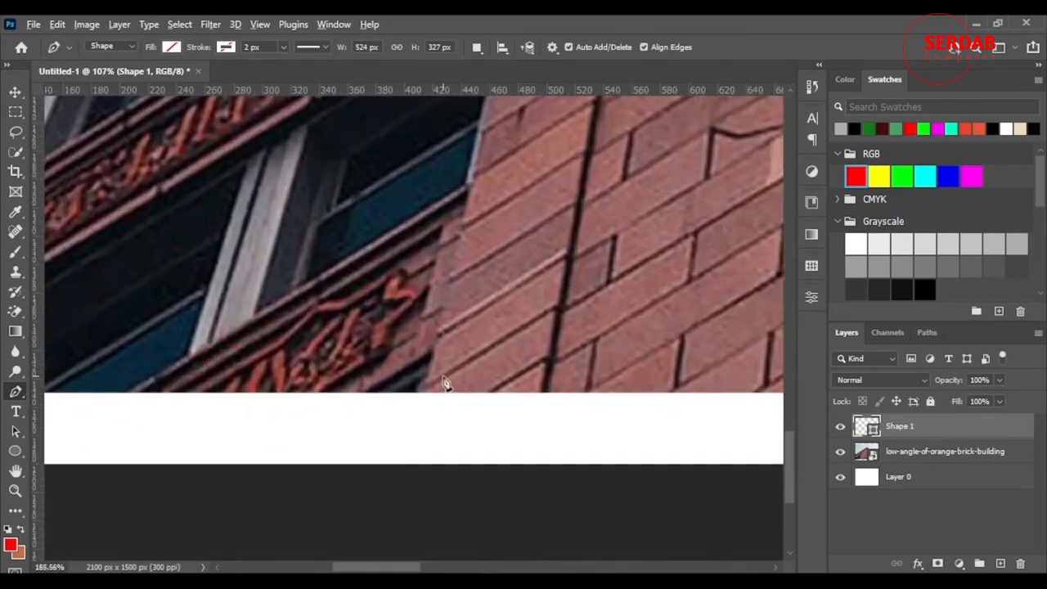
{"action": "scroll", "coordinate": [445, 384], "scroll_direction": "up", "scroll_amount": 3}
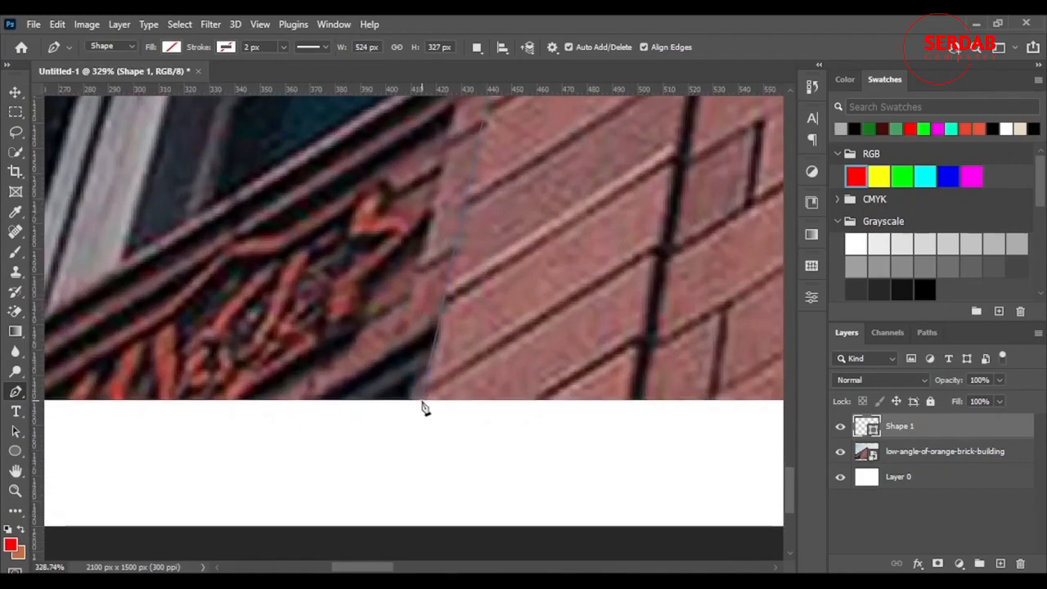
{"action": "scroll", "coordinate": [421, 412], "scroll_direction": "down", "scroll_amount": 6}
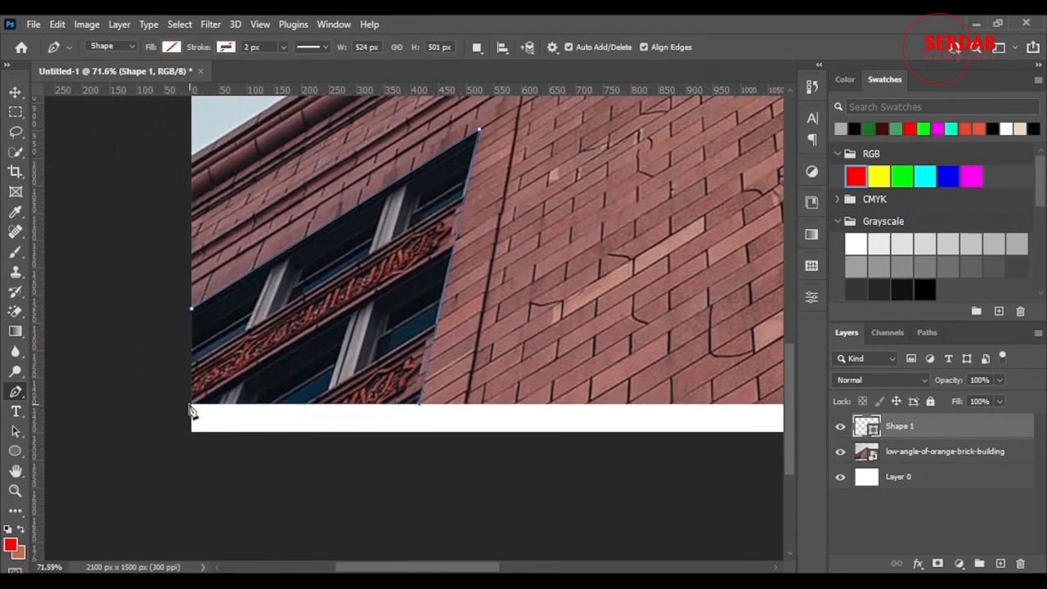
{"action": "left_click", "coordinate": [192, 405]}
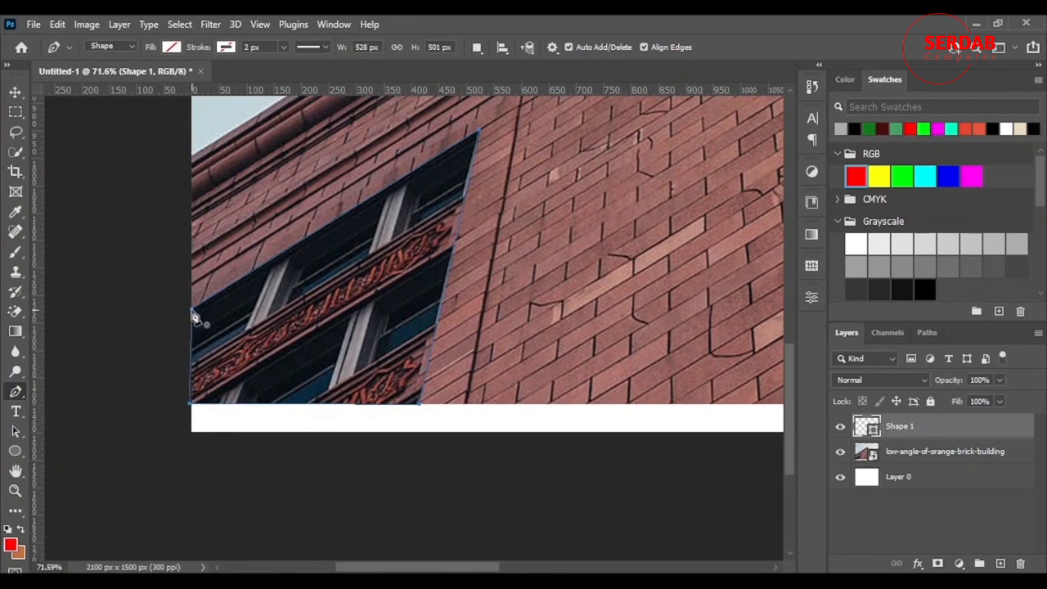
Convert the traced window path into a selection with a 0 pixel feather radius
{"action": "scroll", "coordinate": [517, 352], "scroll_direction": "up", "scroll_amount": 2}
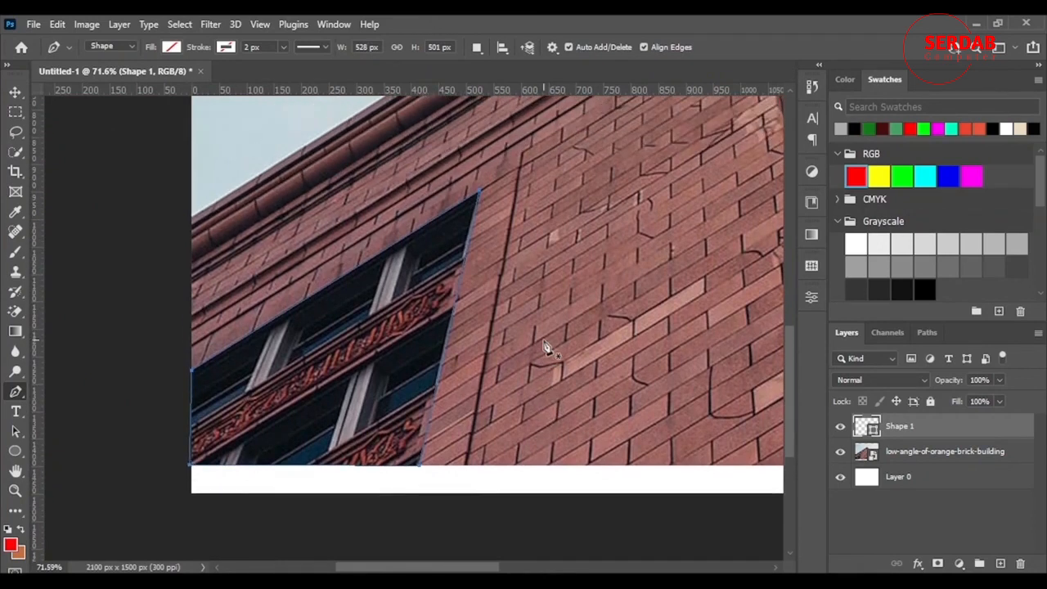
{"action": "scroll", "coordinate": [489, 355], "scroll_direction": "up", "scroll_amount": 2}
{"action": "right_click", "coordinate": [376, 350]}
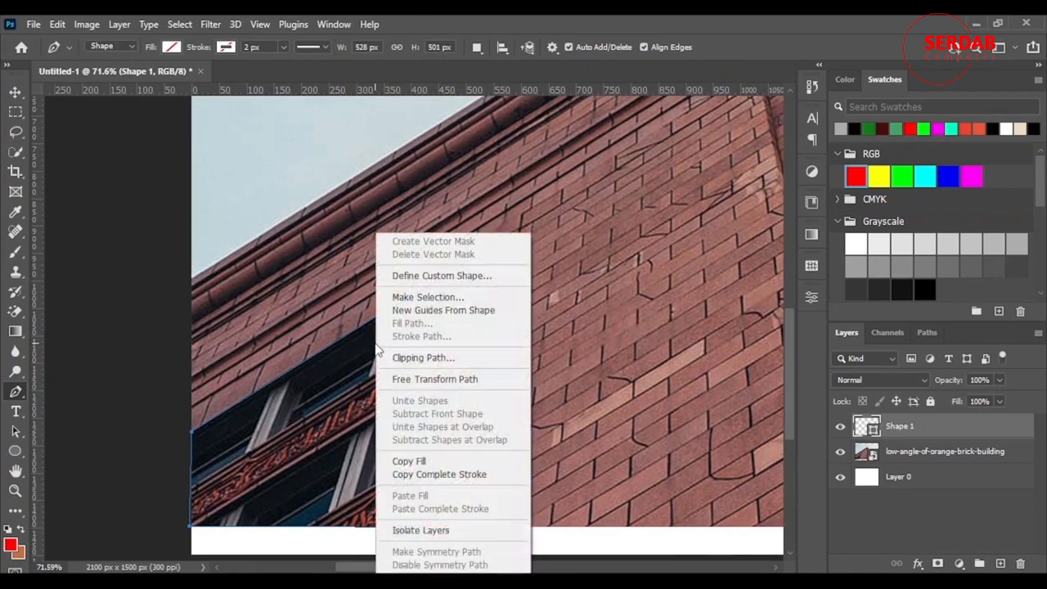
{"action": "left_click", "coordinate": [481, 298]}
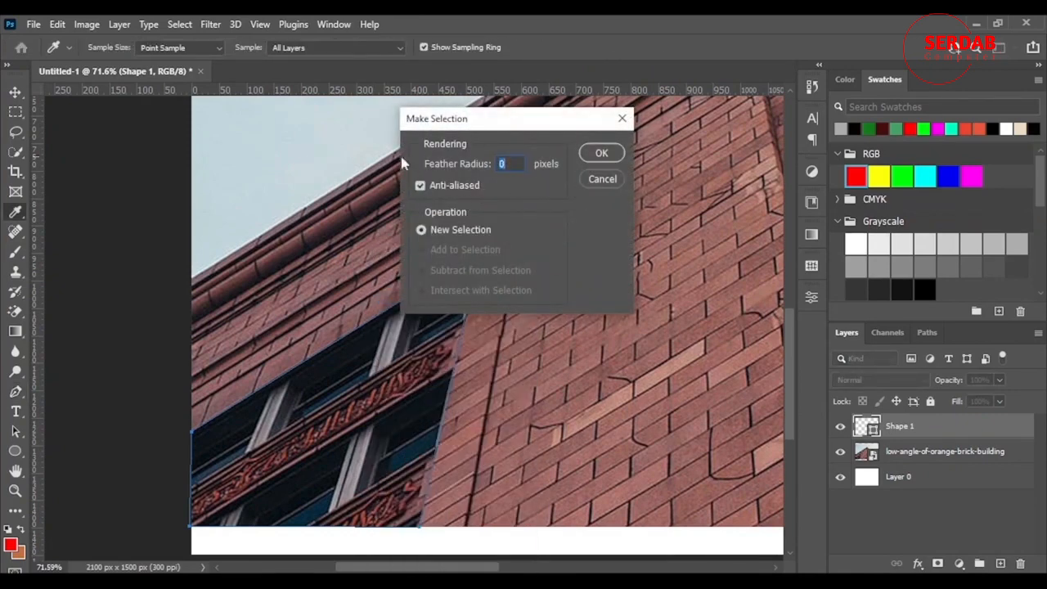
{"action": "left_click", "coordinate": [608, 149]}
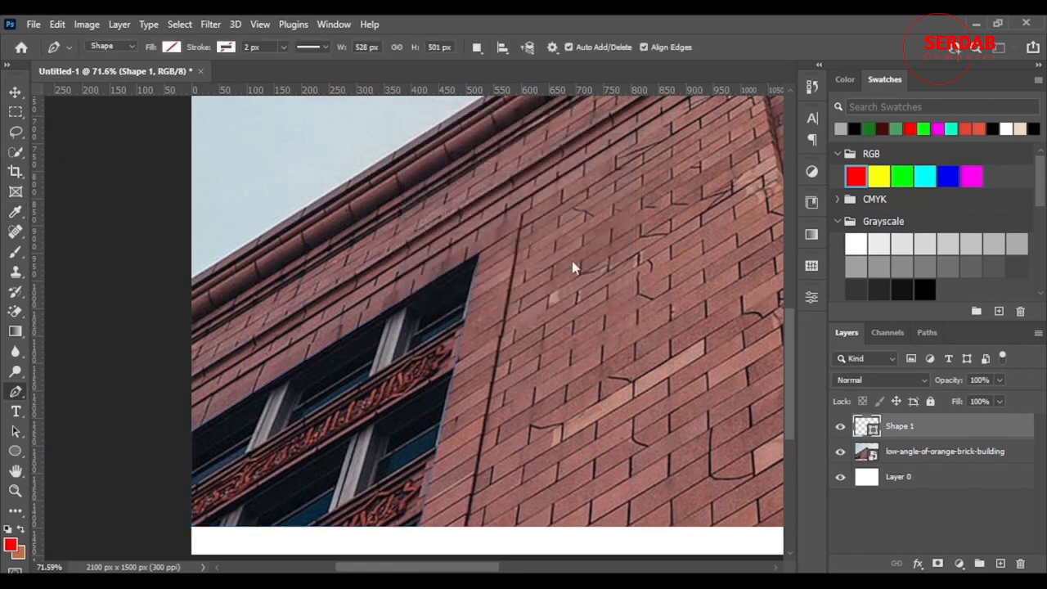
Add a Hue/Saturation adjustment to the selected windows with Hue +65, Saturation +32 and Lightness +1
{"action": "scroll", "coordinate": [357, 367], "scroll_direction": "down", "scroll_amount": 3}
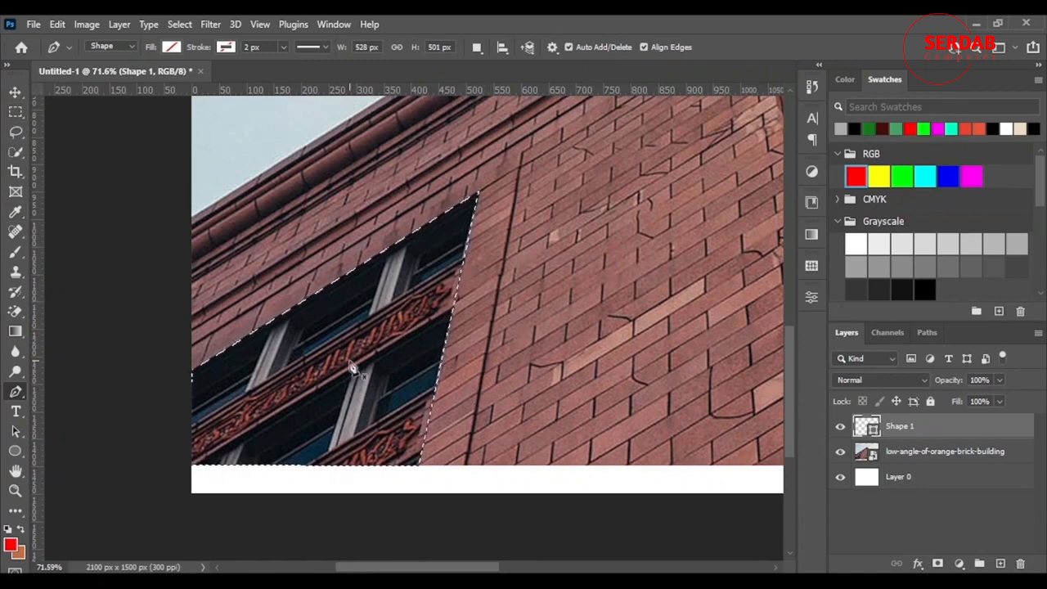
{"action": "scroll", "coordinate": [420, 342], "scroll_direction": "up", "scroll_amount": 1}
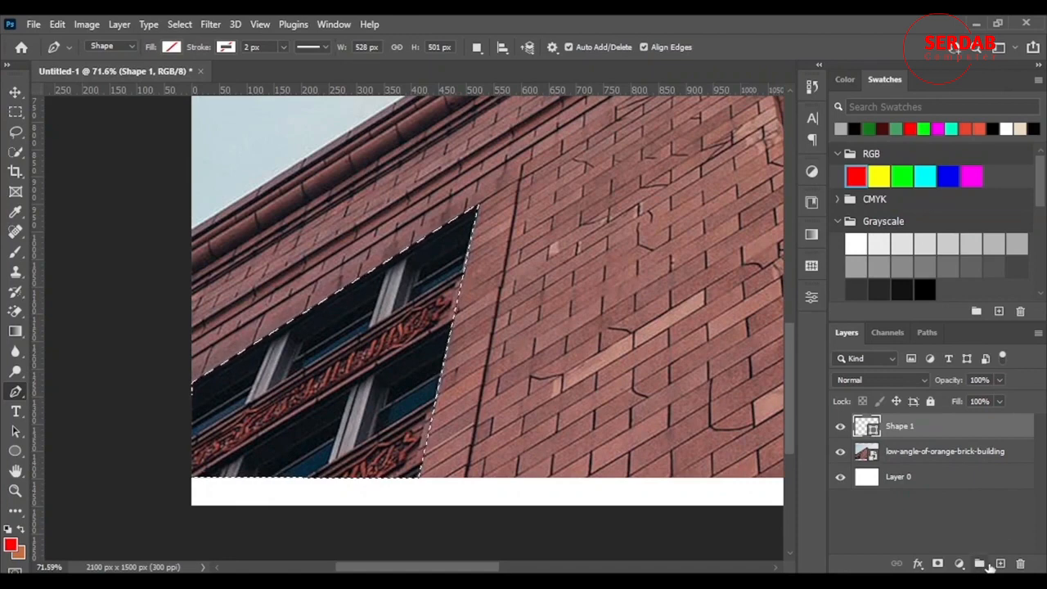
{"action": "left_click", "coordinate": [958, 563]}
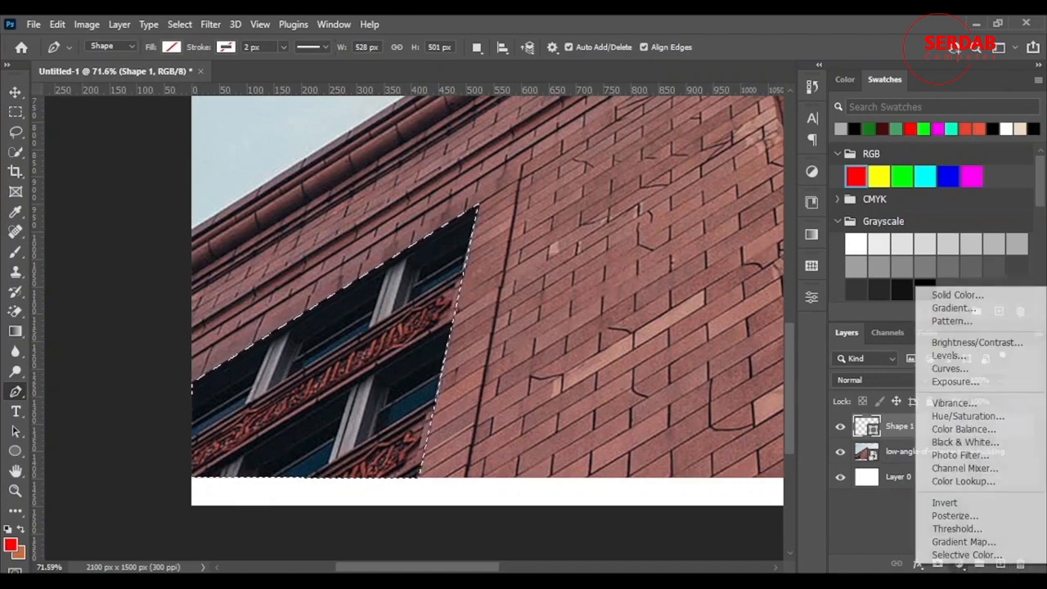
{"action": "left_click", "coordinate": [993, 423]}
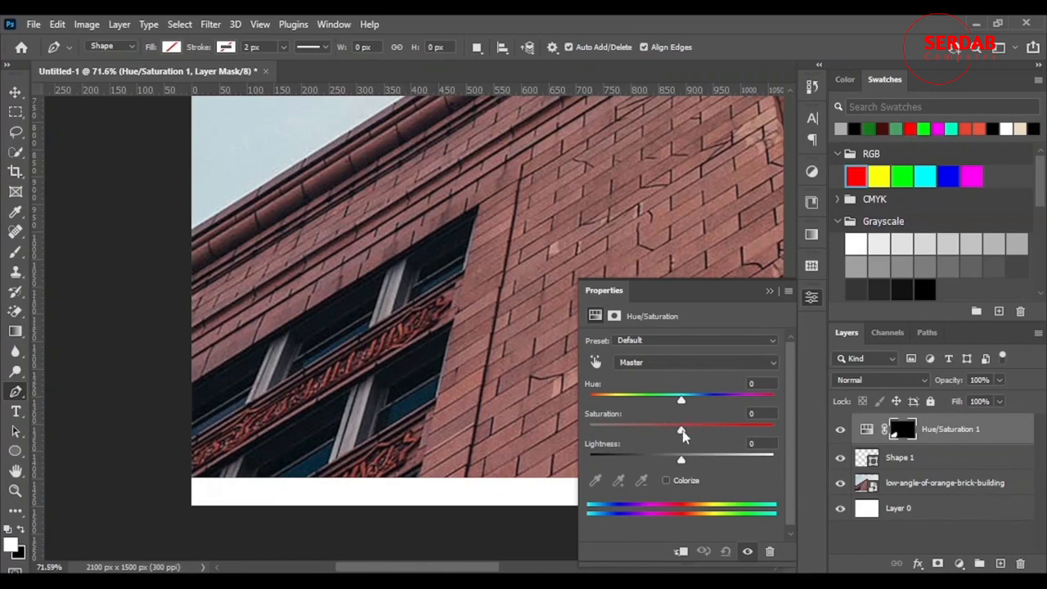
{"action": "left_click_drag", "start_coordinate": [724, 394], "coordinate": [731, 393]}
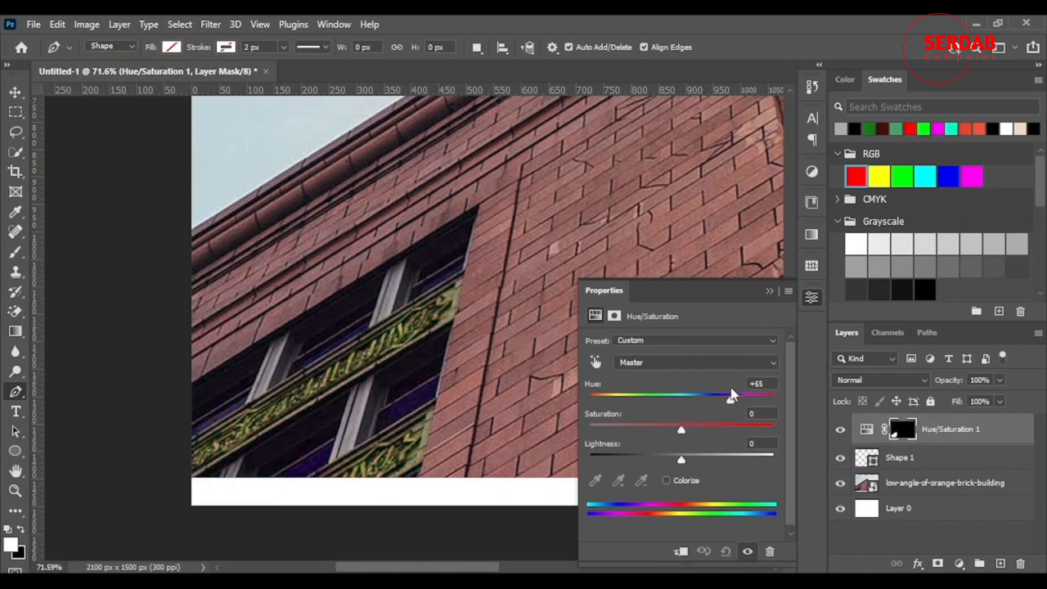
{"action": "left_click_drag", "start_coordinate": [699, 431], "coordinate": [353, 437]}
{"action": "left_click_drag", "start_coordinate": [589, 430], "coordinate": [701, 430]}
{"action": "mouse_move", "coordinate": [687, 466]}
{"action": "left_mouse_down"}
{"action": "mouse_move", "coordinate": [705, 461]}
{"action": "mouse_move", "coordinate": [683, 462]}
{"action": "left_mouse_up"}
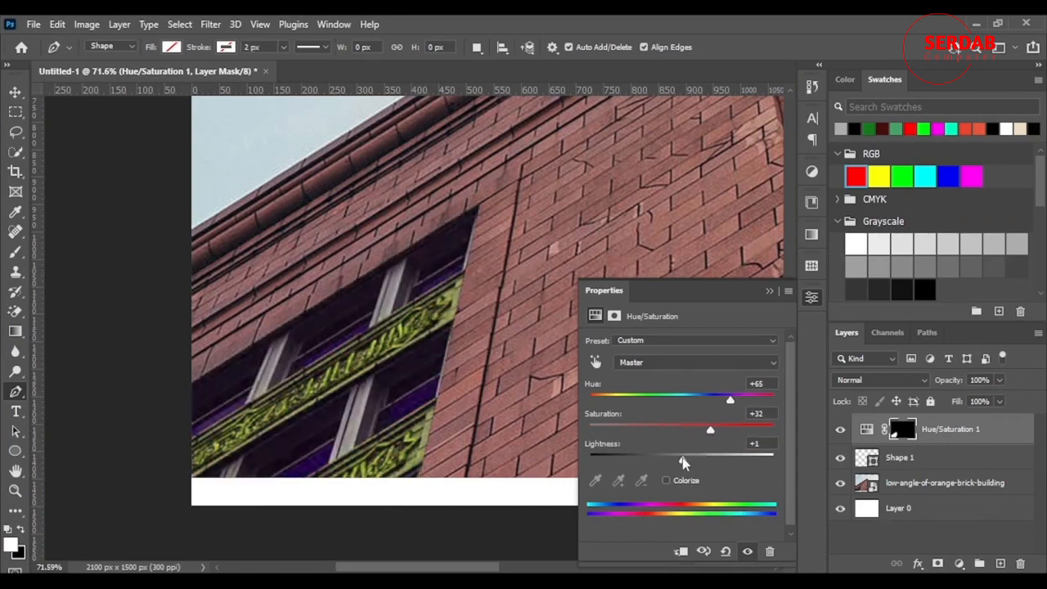
{"action": "left_click", "coordinate": [769, 292]}
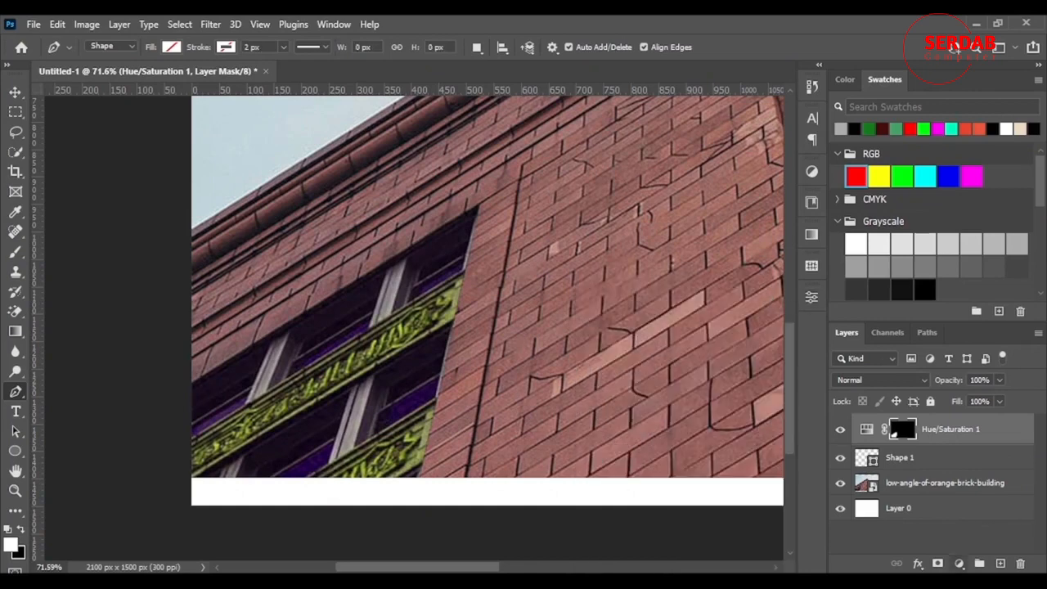
Add a Brightness/Contrast adjustment layer above the Hue/Saturation layer
{"action": "left_click", "coordinate": [959, 563]}
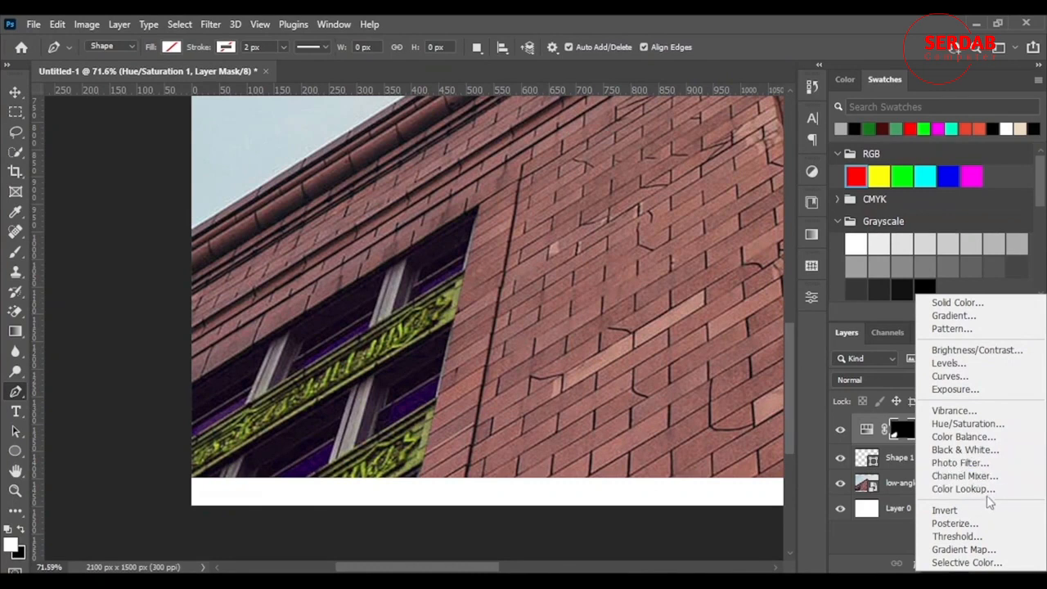
{"action": "left_click", "coordinate": [976, 350]}
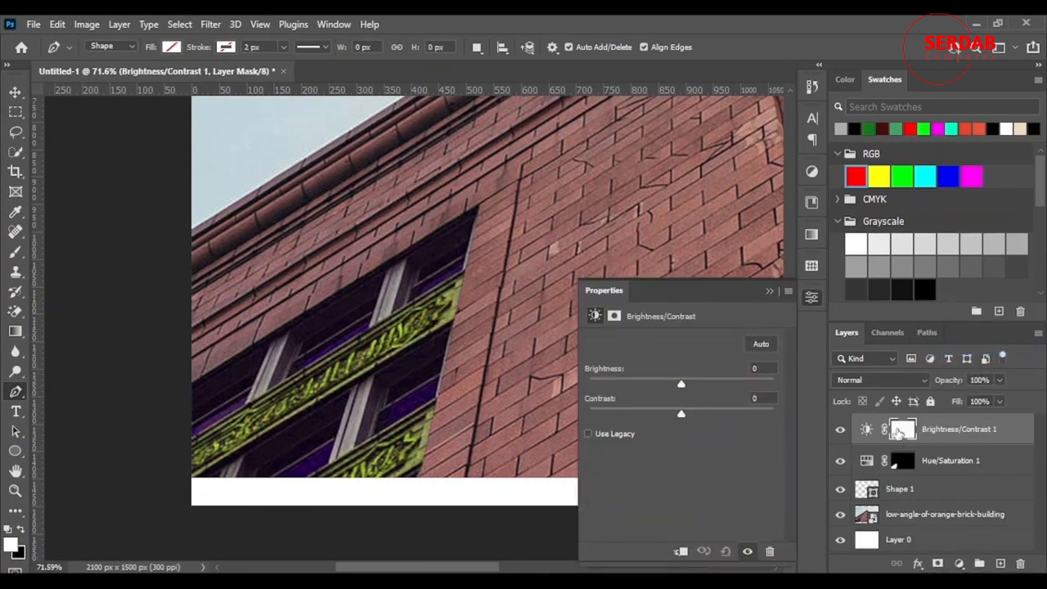
{"action": "left_click_drag", "start_coordinate": [692, 384], "coordinate": [683, 409]}
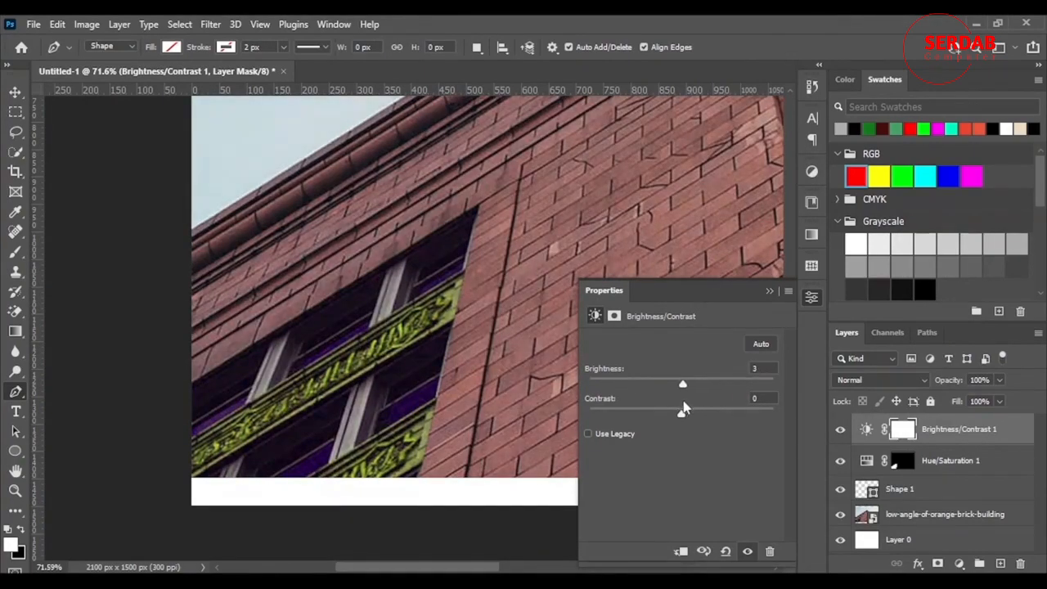
Load the Hue/Saturation layer's mask as a selection
{"action": "left_click", "coordinate": [907, 466]}
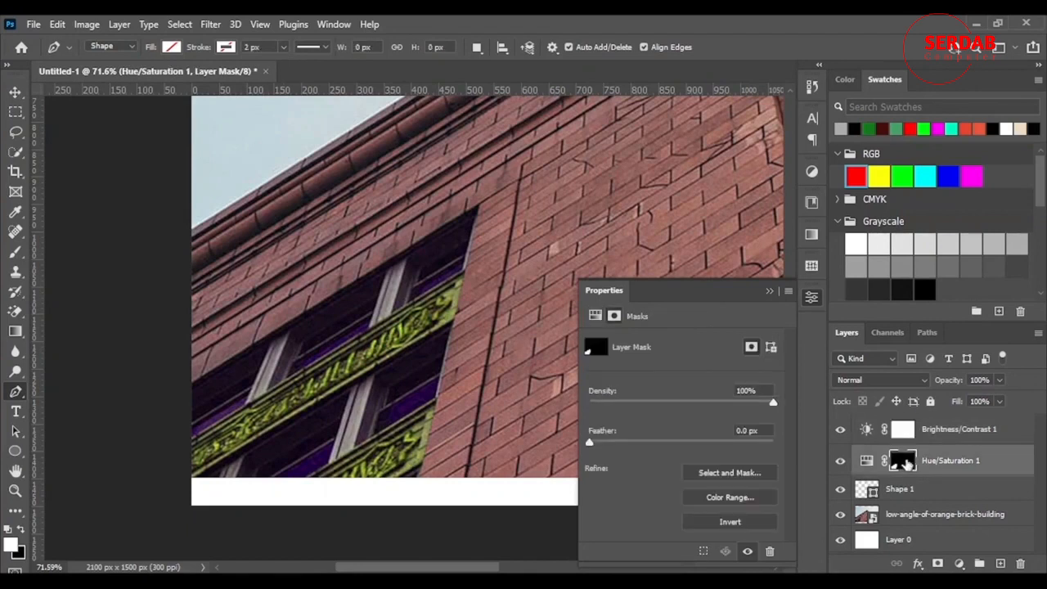
{"action": "right_click", "coordinate": [909, 463]}
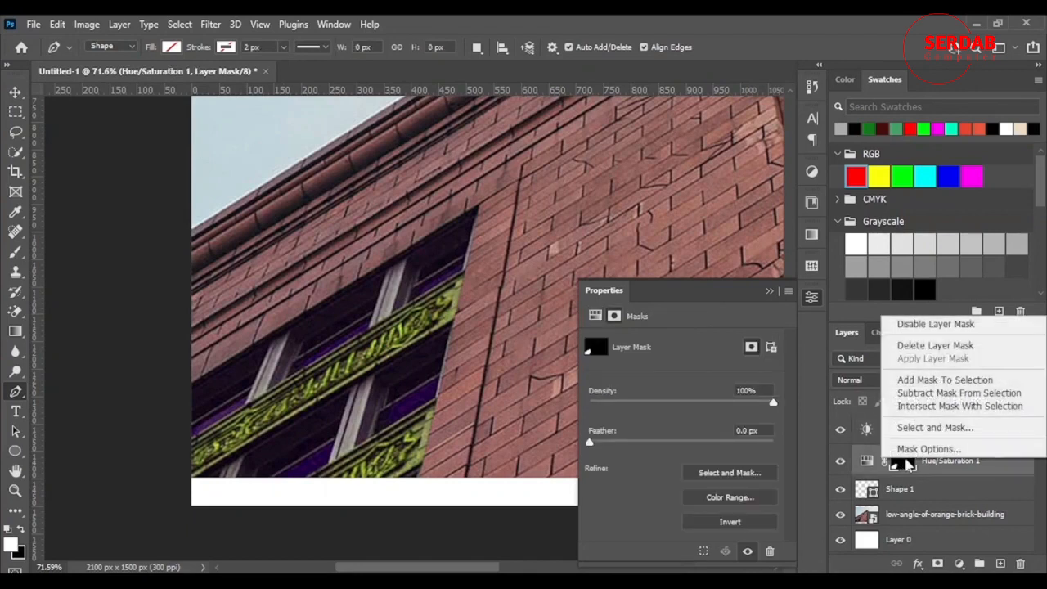
{"action": "left_click", "coordinate": [963, 385]}
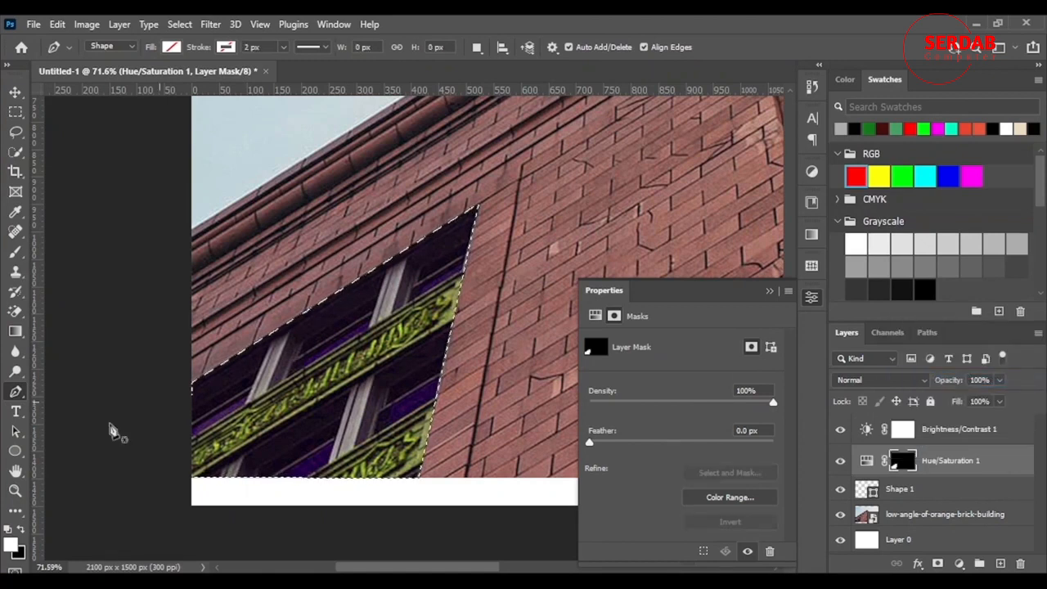
Replace the Brightness/Contrast layer's mask with a new mask made from the window selection
{"action": "left_click", "coordinate": [913, 435]}
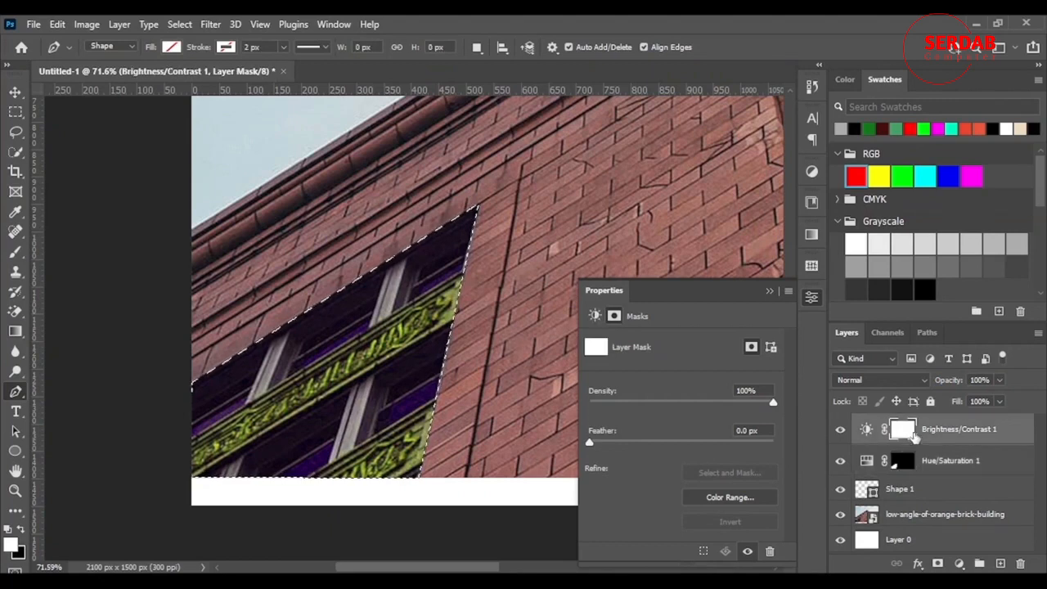
{"action": "right_click", "coordinate": [905, 436]}
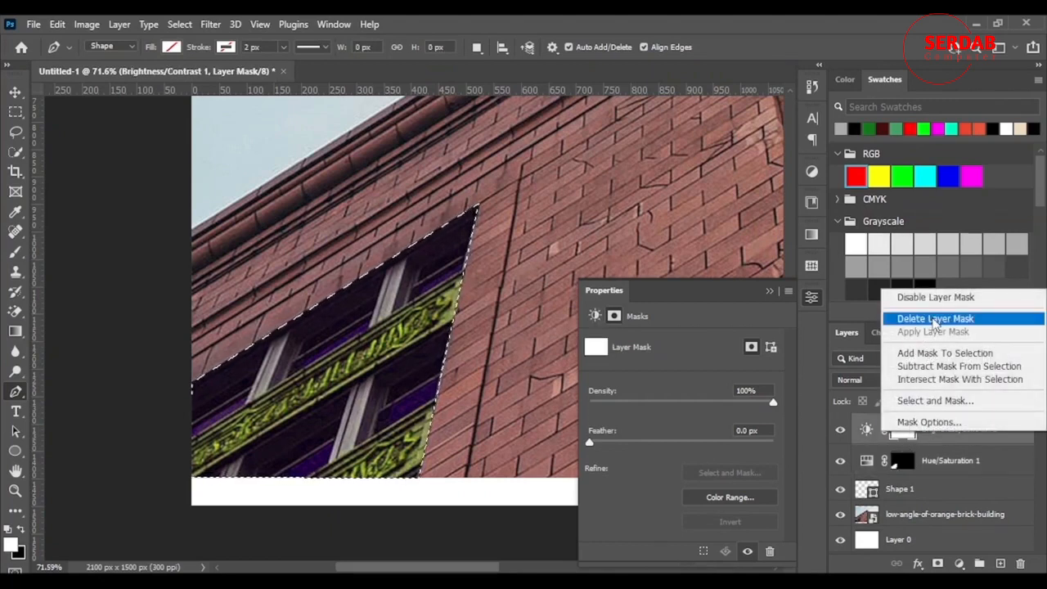
{"action": "left_click", "coordinate": [932, 319]}
{"action": "left_click", "coordinate": [937, 563]}
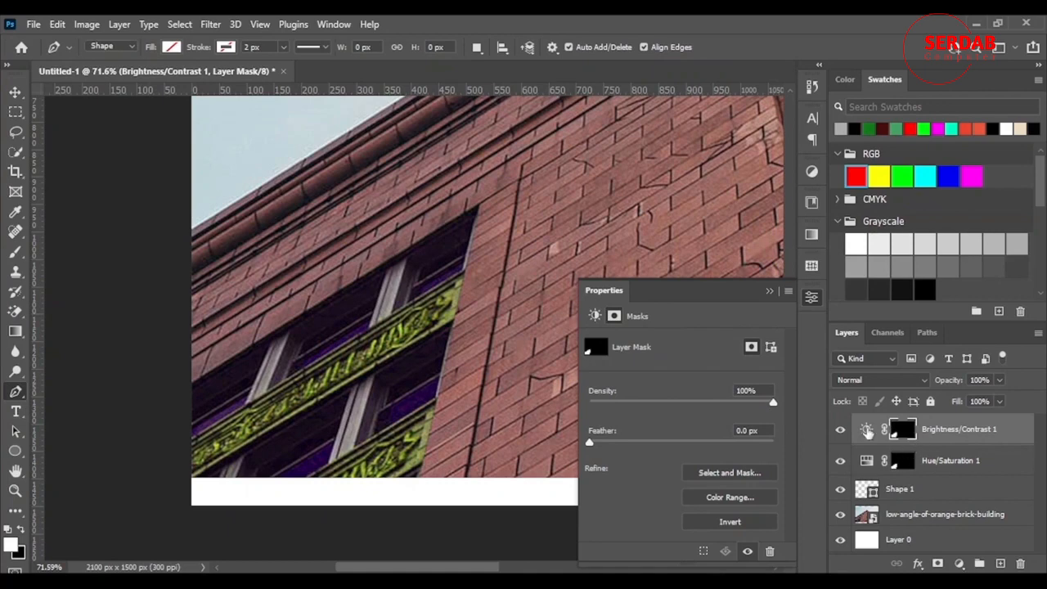
Set the Brightness/Contrast adjustment's brightness to 121
{"action": "left_click", "coordinate": [867, 430]}
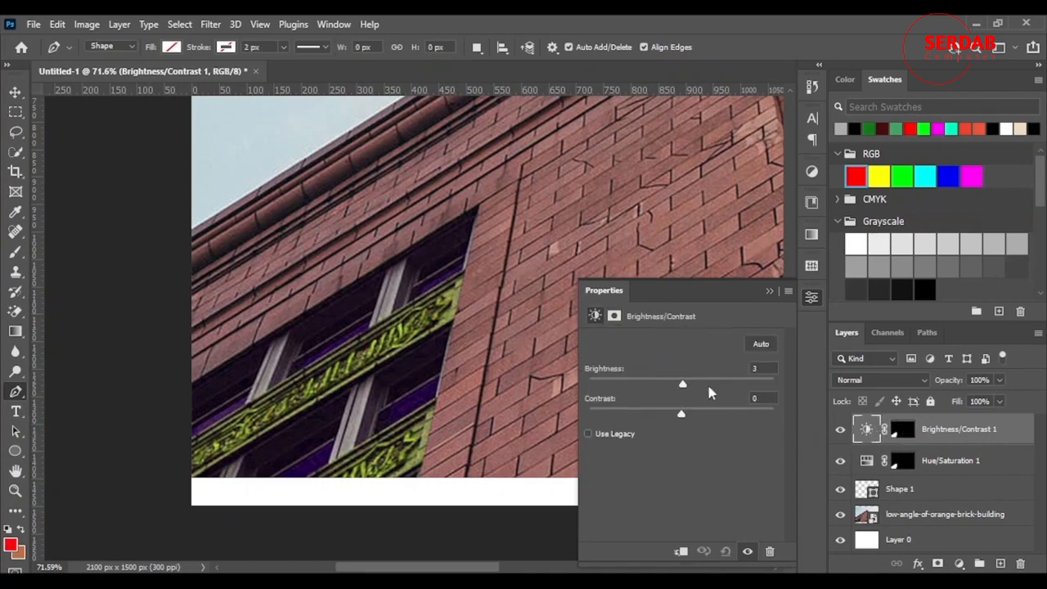
{"action": "left_click_drag", "start_coordinate": [708, 393], "coordinate": [754, 396]}
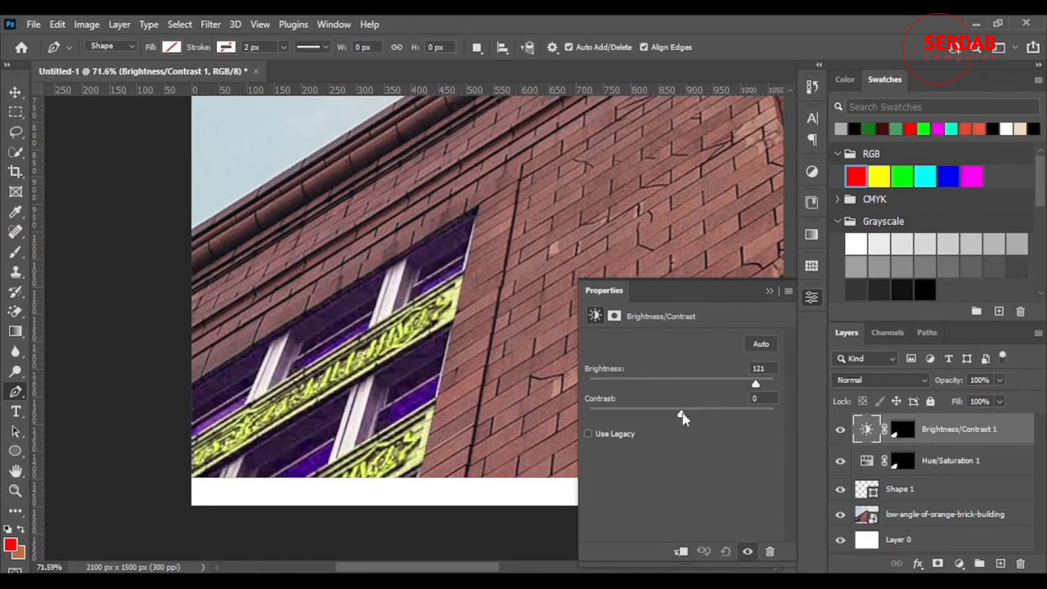
{"action": "left_click", "coordinate": [767, 292]}
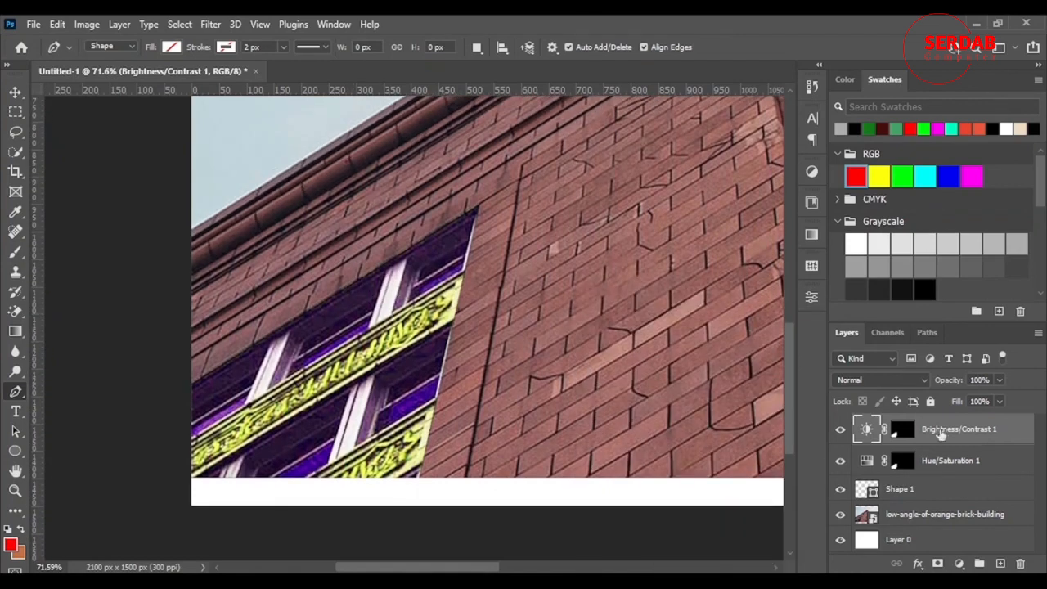
Select the Brightness/Contrast layer mask and pick the Brush tool with default black and white colours
{"action": "left_click", "coordinate": [898, 437]}
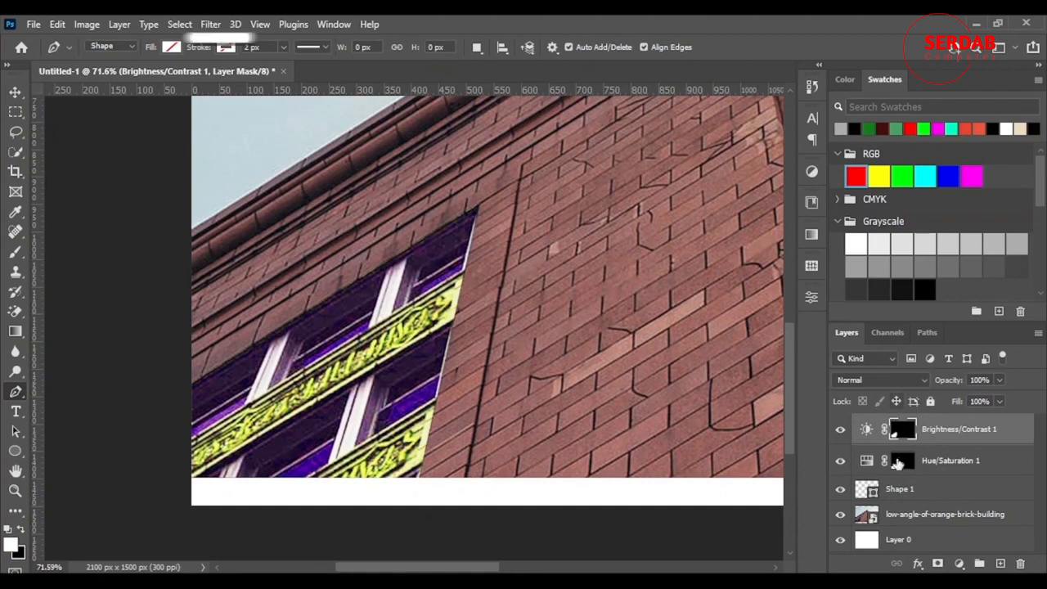
{"action": "left_click", "coordinate": [16, 253]}
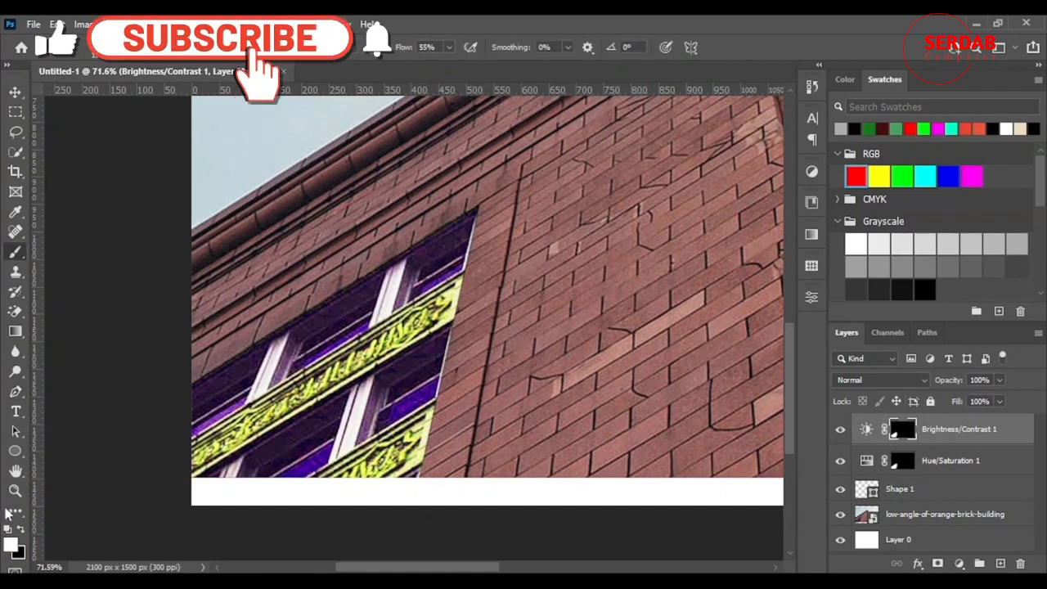
{"action": "left_click", "coordinate": [22, 530]}
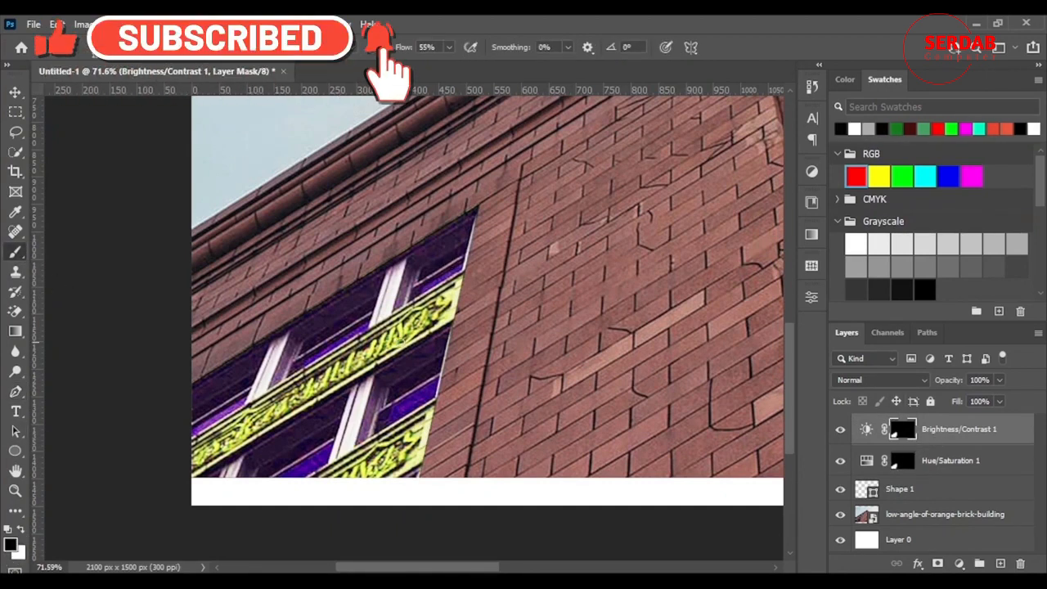